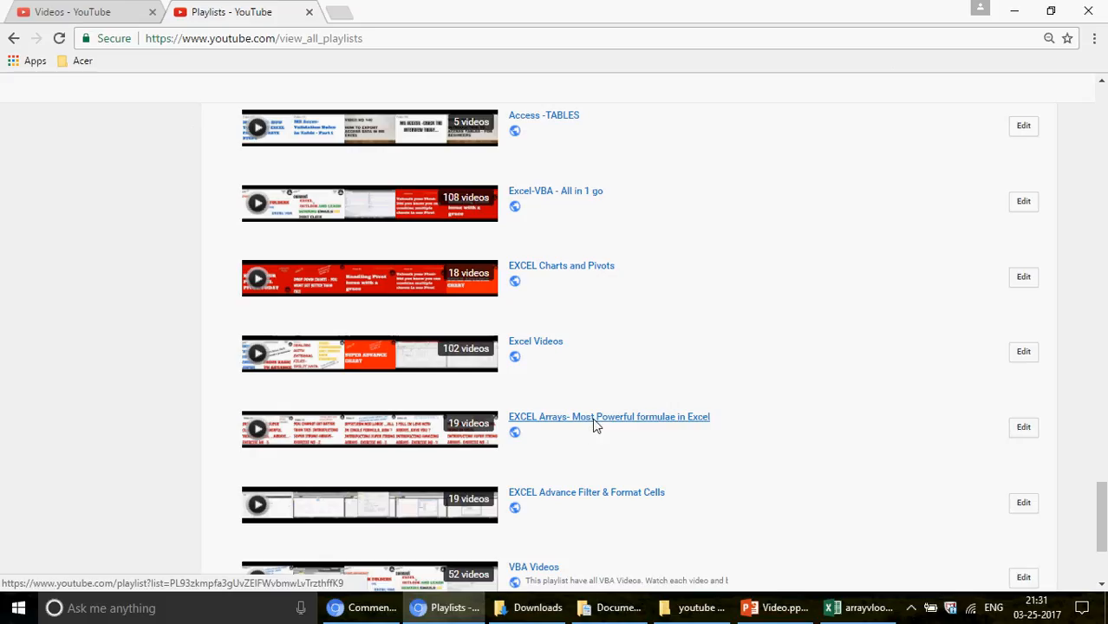
# - Open the playlist "EXCEL Arrays- Most Powerful formulae in Excel" and look through its list of array videos
pyautogui.click(595, 419)
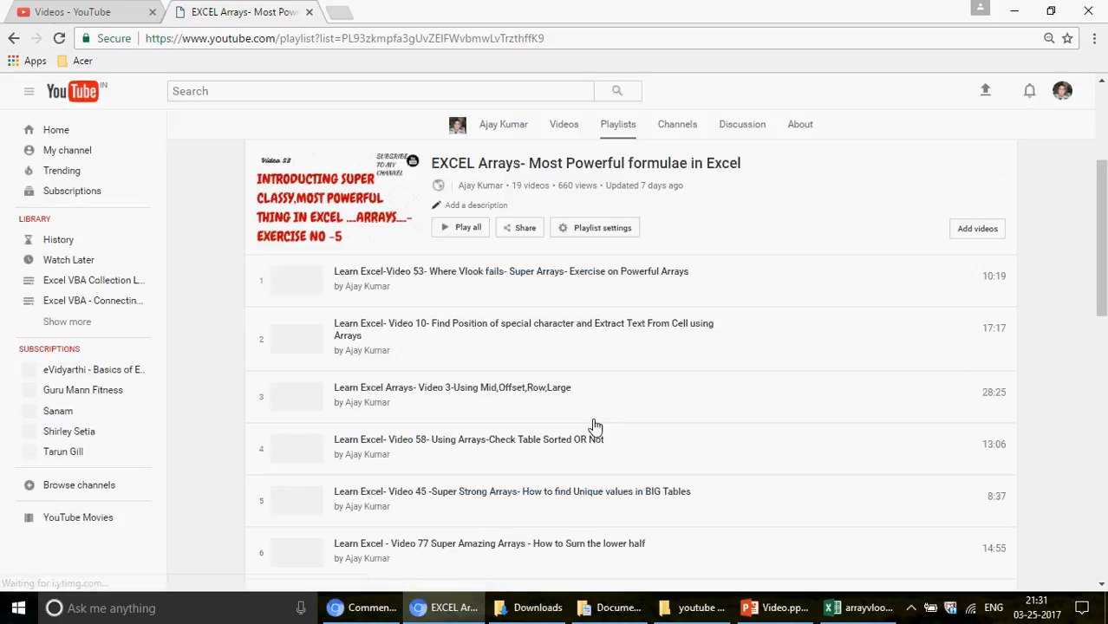
pyautogui.click(57, 327)
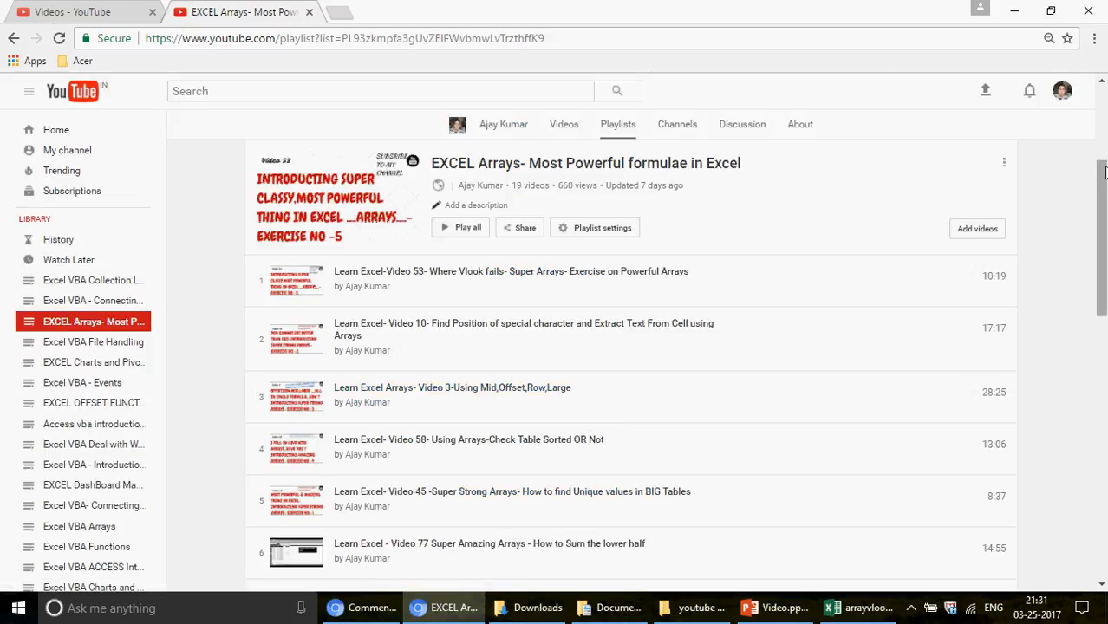
pyautogui.moveTo(1103, 174); pyautogui.dragTo(1105, 419)
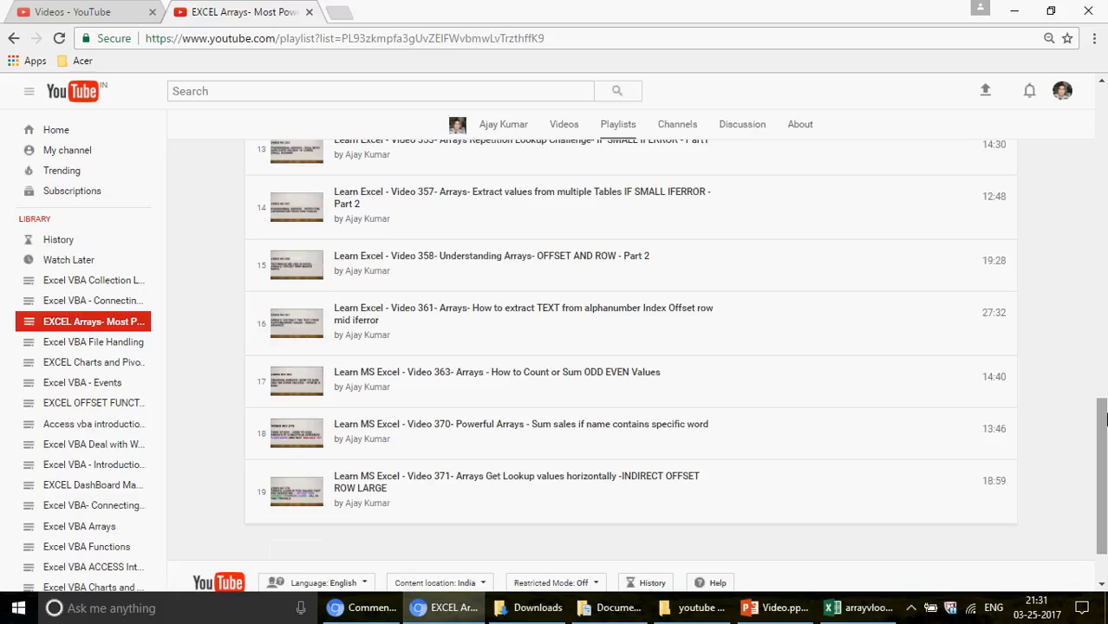
pyautogui.moveTo(1102, 447); pyautogui.dragTo(1102, 388)
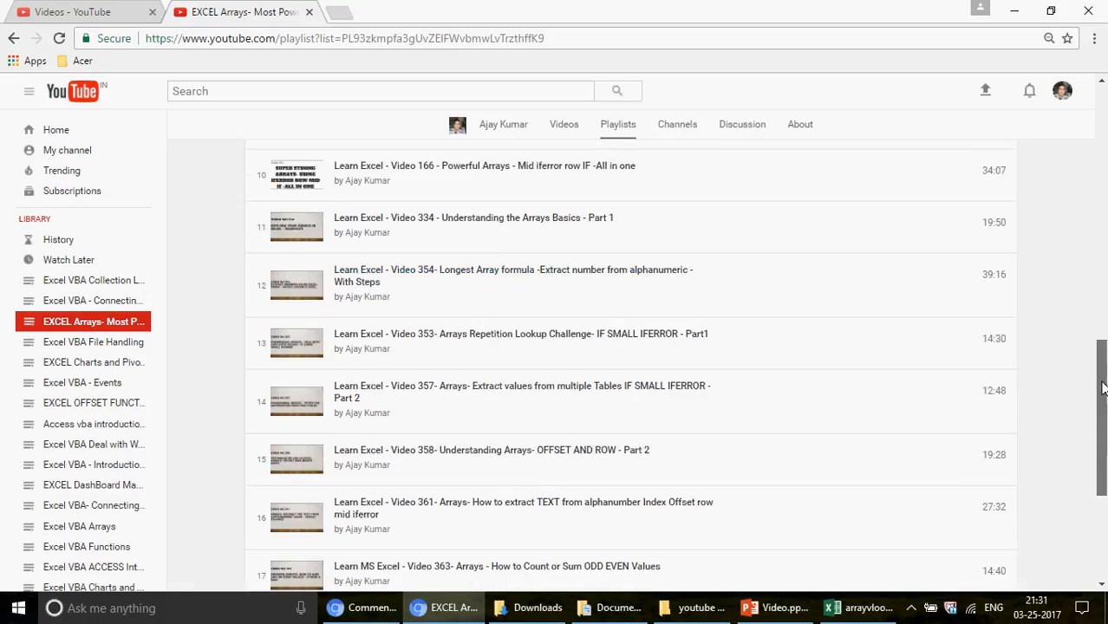
pyautogui.scroll(-1, 782, 356)
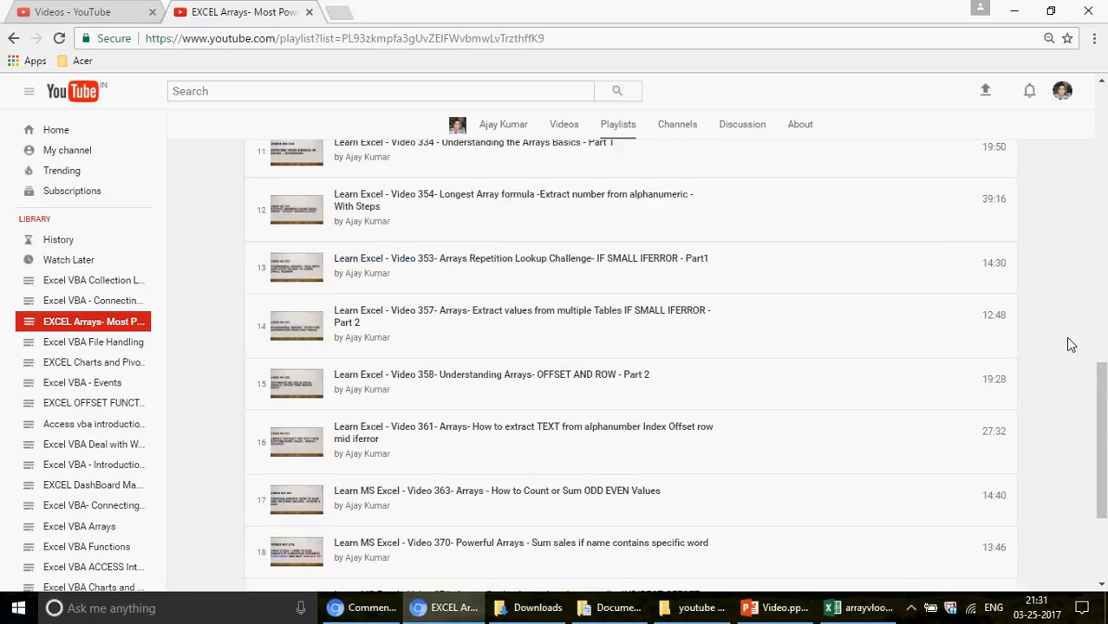
pyautogui.moveTo(1102, 405); pyautogui.dragTo(1102, 427)
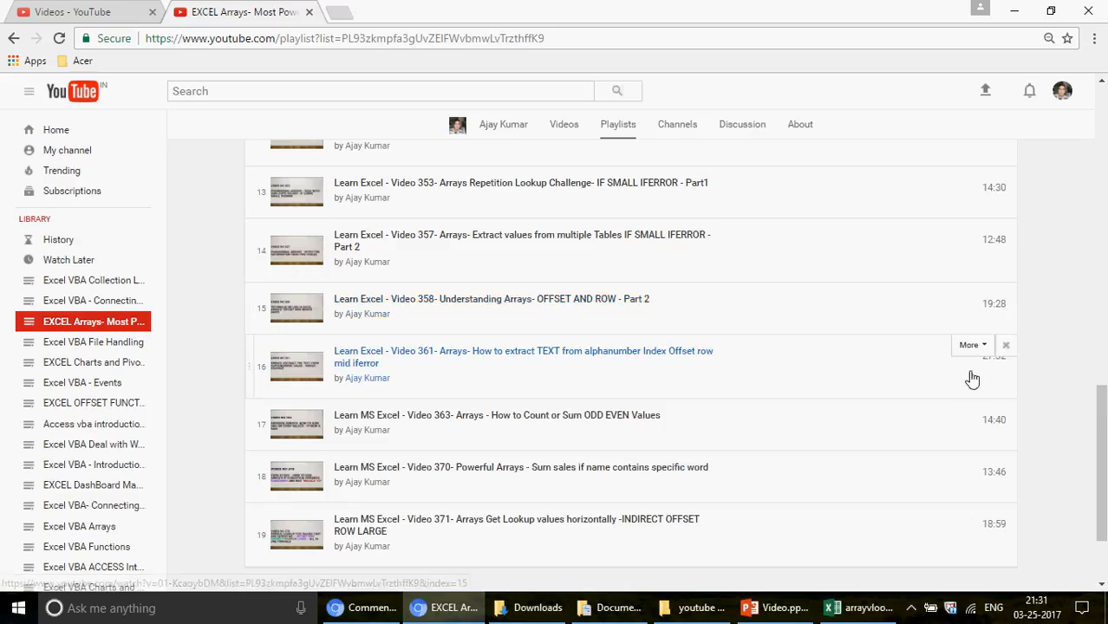
pyautogui.scroll(1, 630, 347)
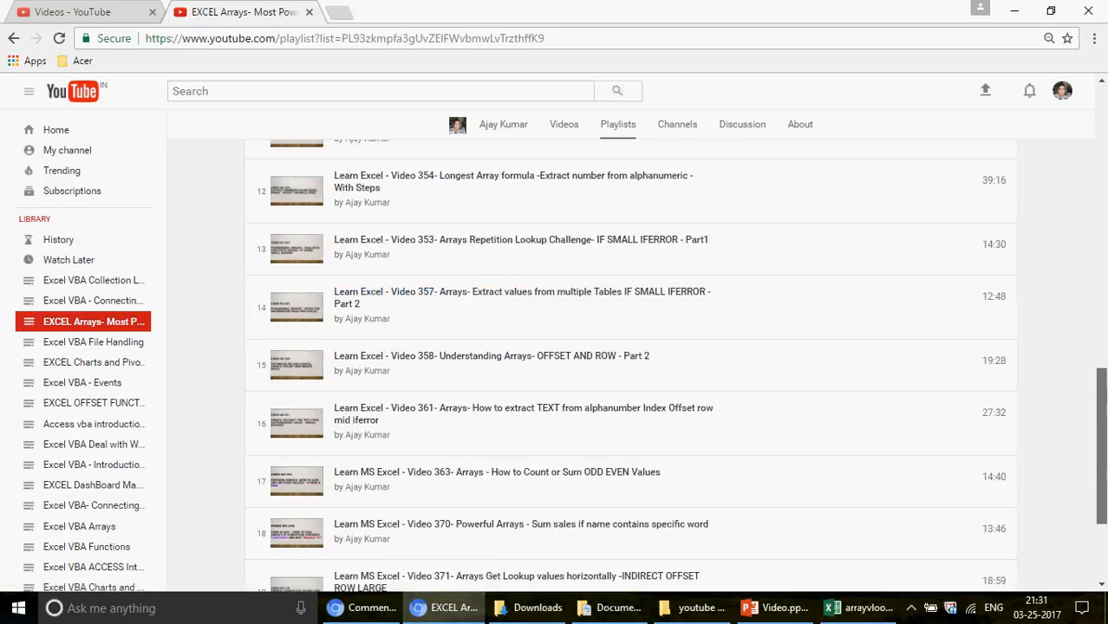
pyautogui.scroll(1, 1099, 445)
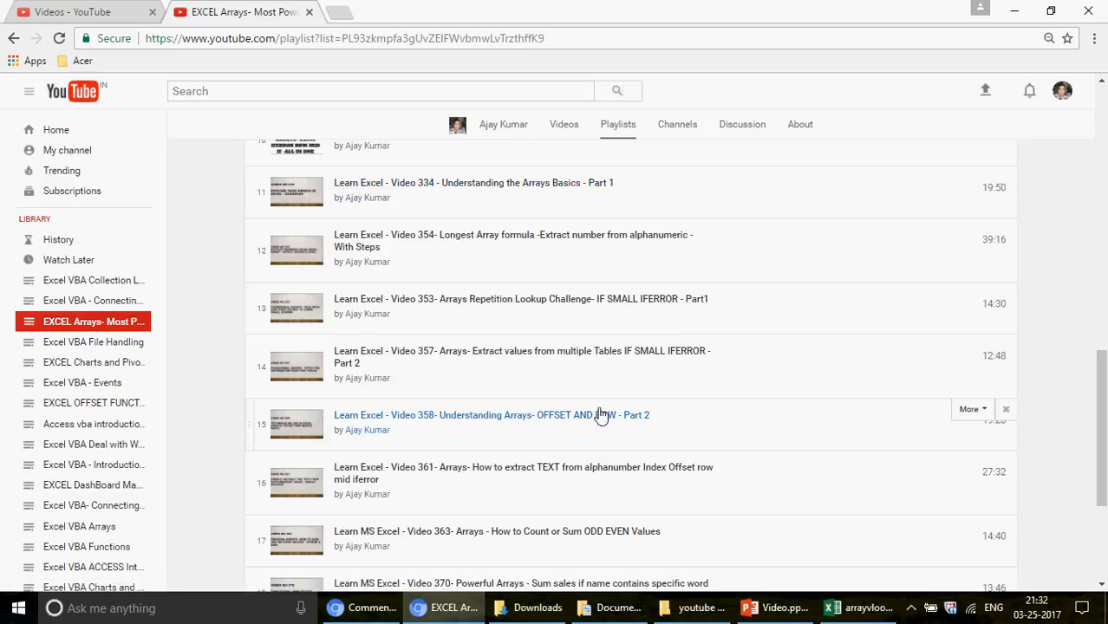
# - Open the channel's published comments and read the question about transposing data from sheet 1 to sheet 2
pyautogui.click(80, 10)
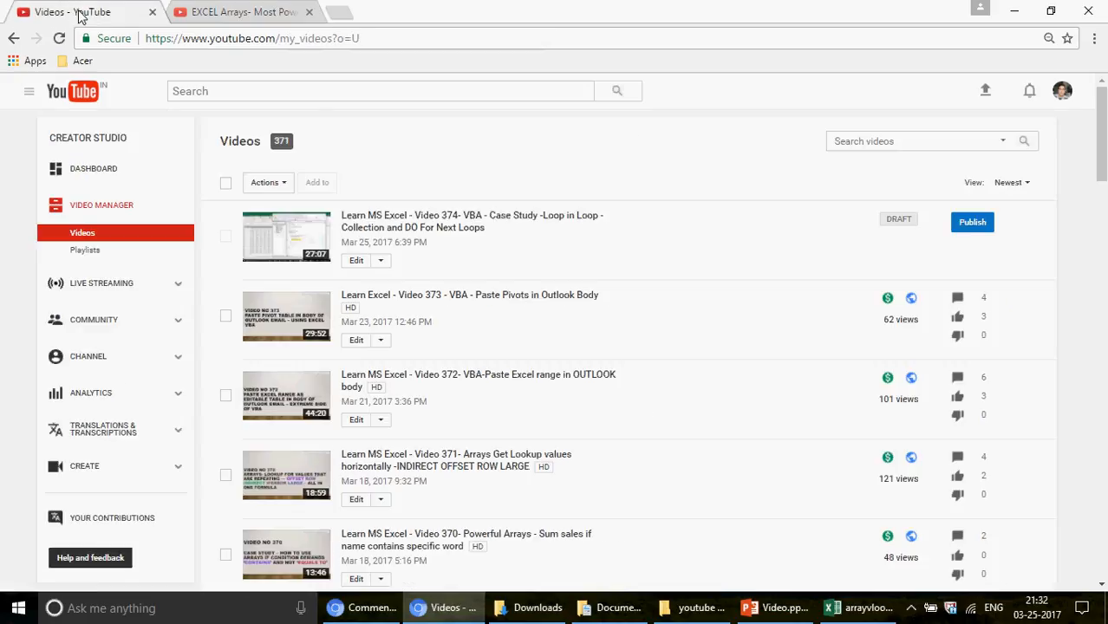
pyautogui.click(95, 321)
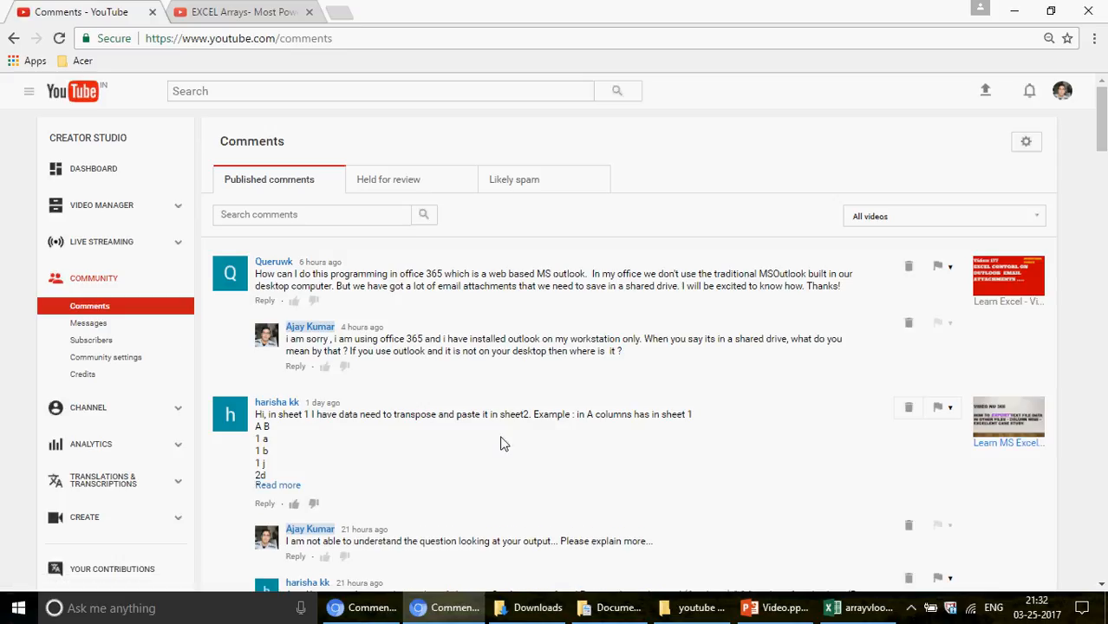
pyautogui.moveTo(1100, 140); pyautogui.dragTo(1103, 156)
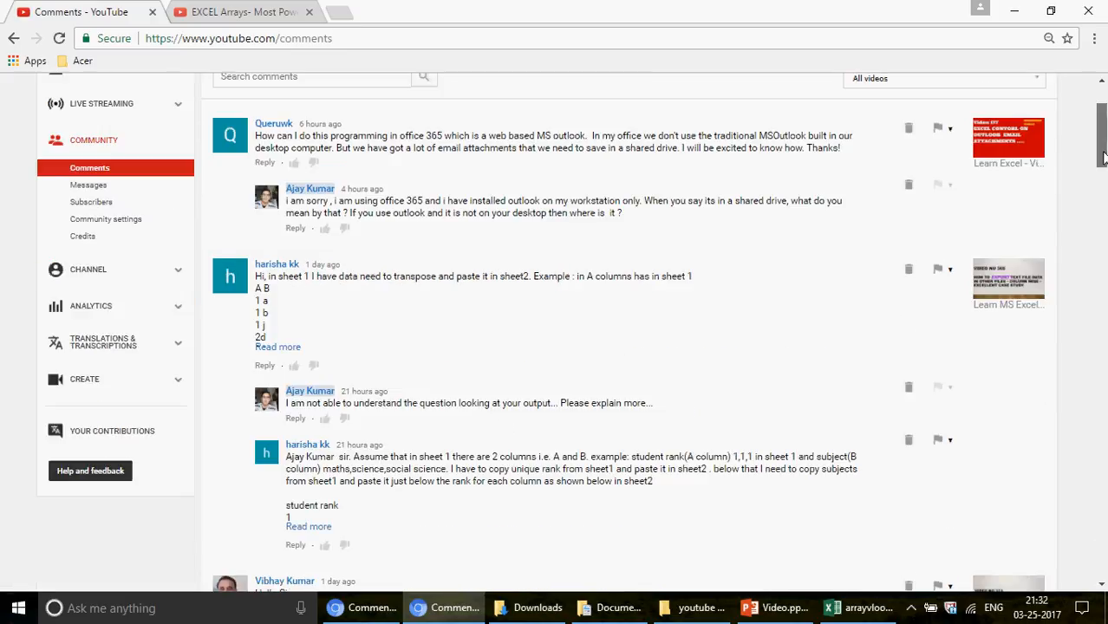
pyautogui.click(282, 267)
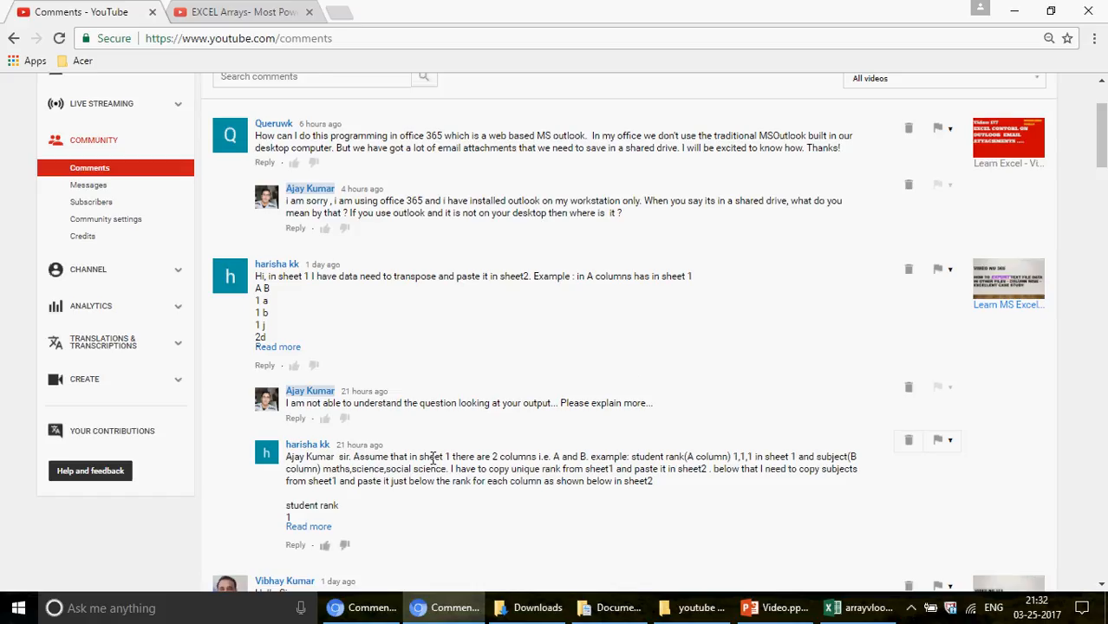
# - Switch to the arrayvlookupvbacode.xlsm workbook in Excel and examine the source table in E1:F10 on the arrays - lookup sheet
pyautogui.click(863, 611)
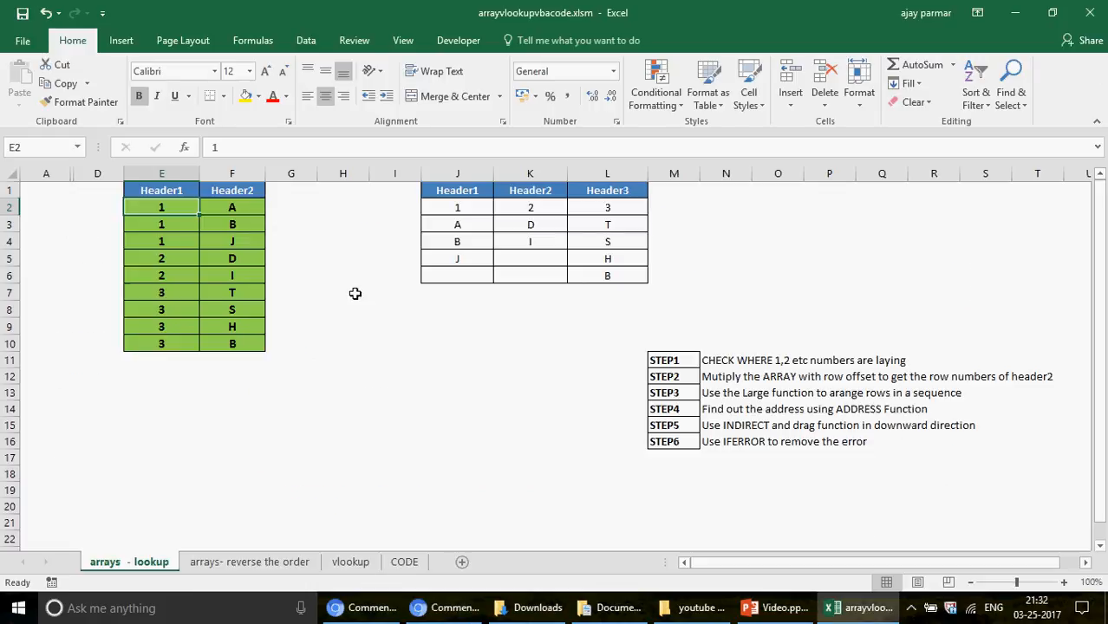
pyautogui.click(161, 189)
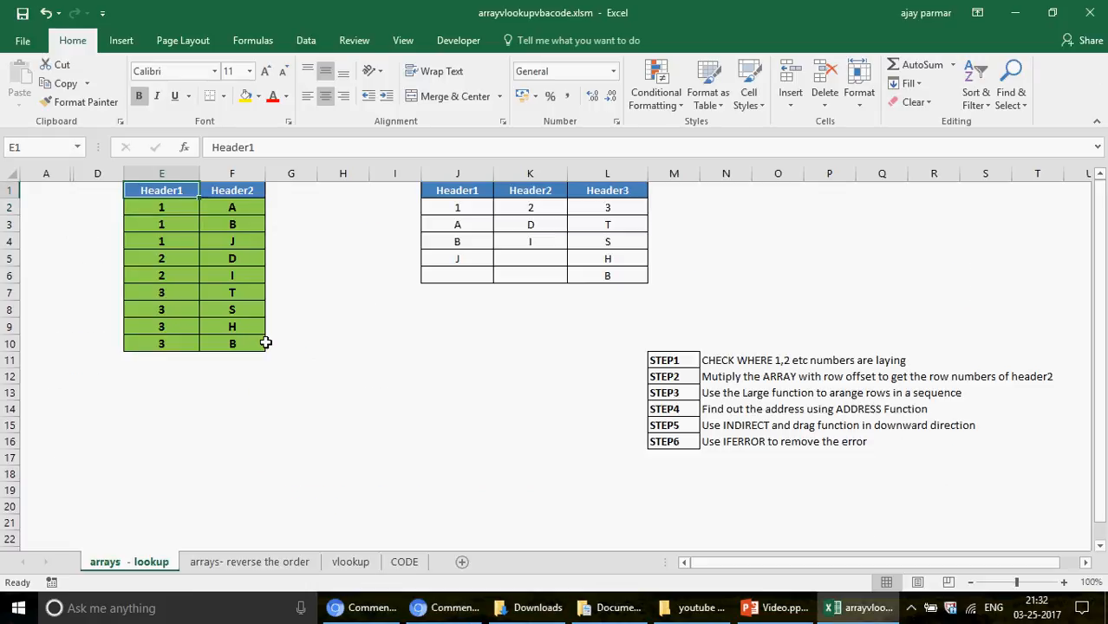
pyautogui.keyDown('shift'); pyautogui.click(253, 345); pyautogui.keyUp('shift')
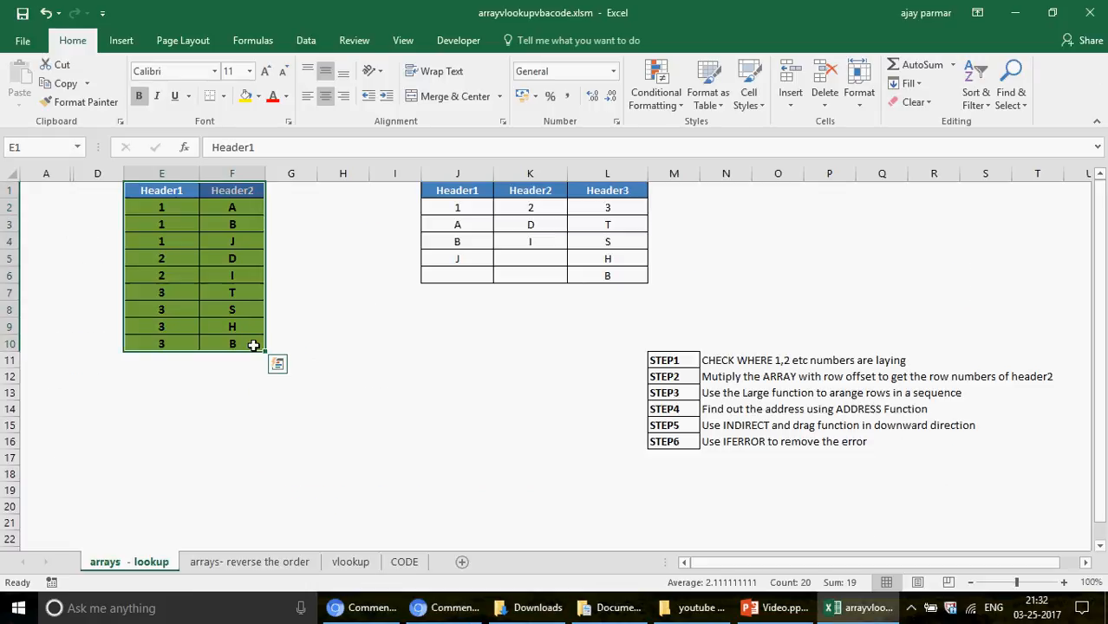
pyautogui.click(164, 208)
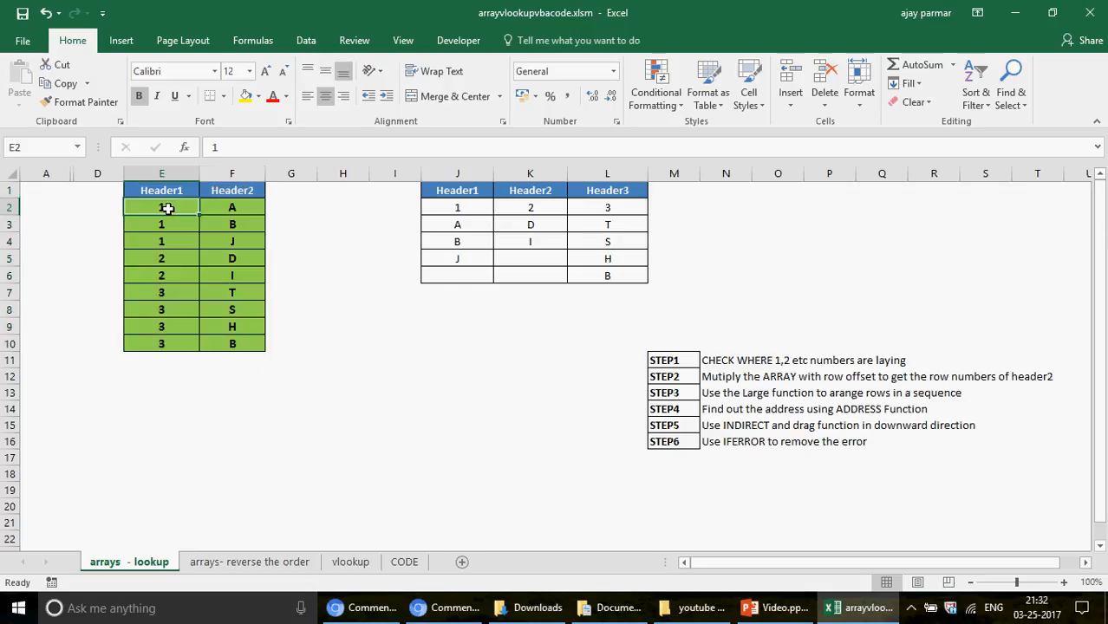
pyautogui.keyDown('shift'); pyautogui.click(246, 346); pyautogui.keyUp('shift')
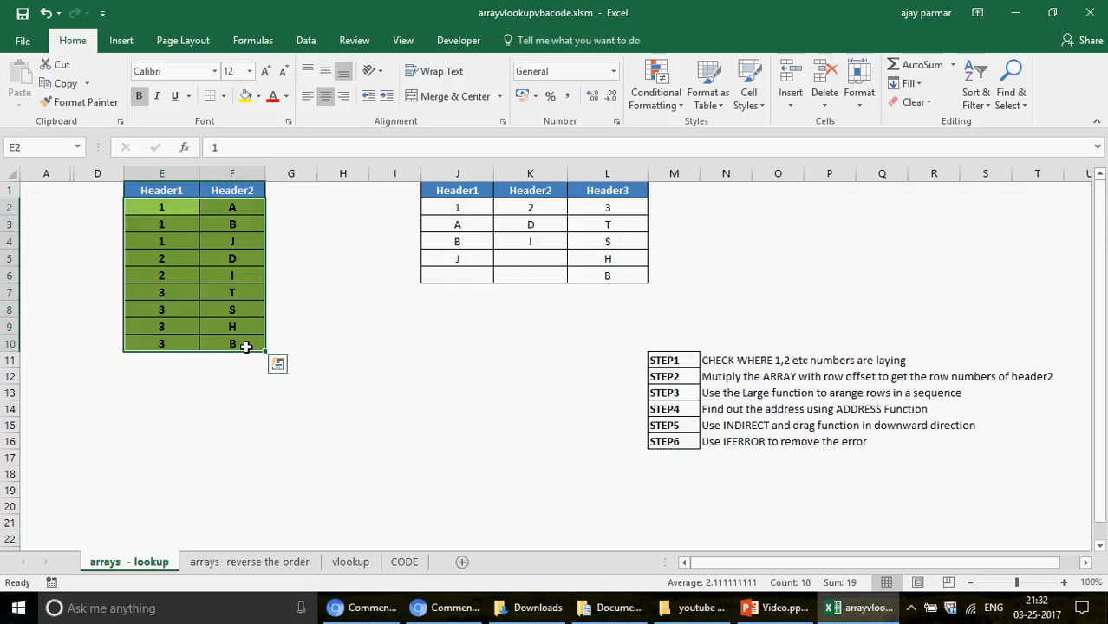
pyautogui.click(171, 190)
# - Examine the repeating keys under Header1 in the source table, cells E2 to E10
pyautogui.click(174, 209)
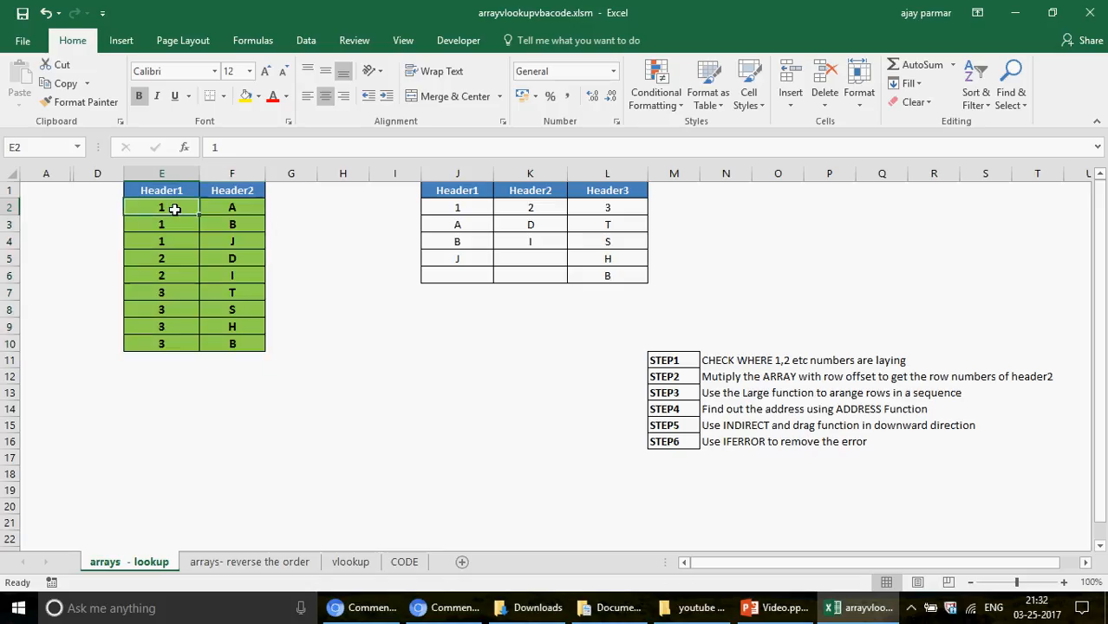
pyautogui.press('Down')
pyautogui.press('Down')
pyautogui.press('Down')
pyautogui.press('Down')
pyautogui.press('Down')
pyautogui.press('Down')
pyautogui.press('Down')
pyautogui.press('Down')
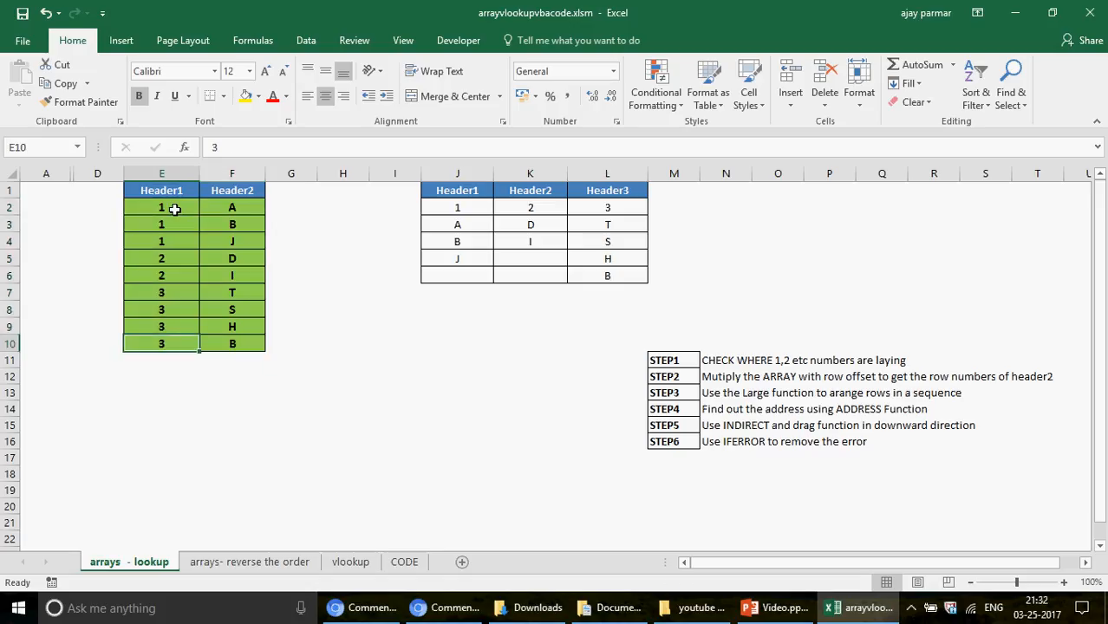
pyautogui.press('Up')
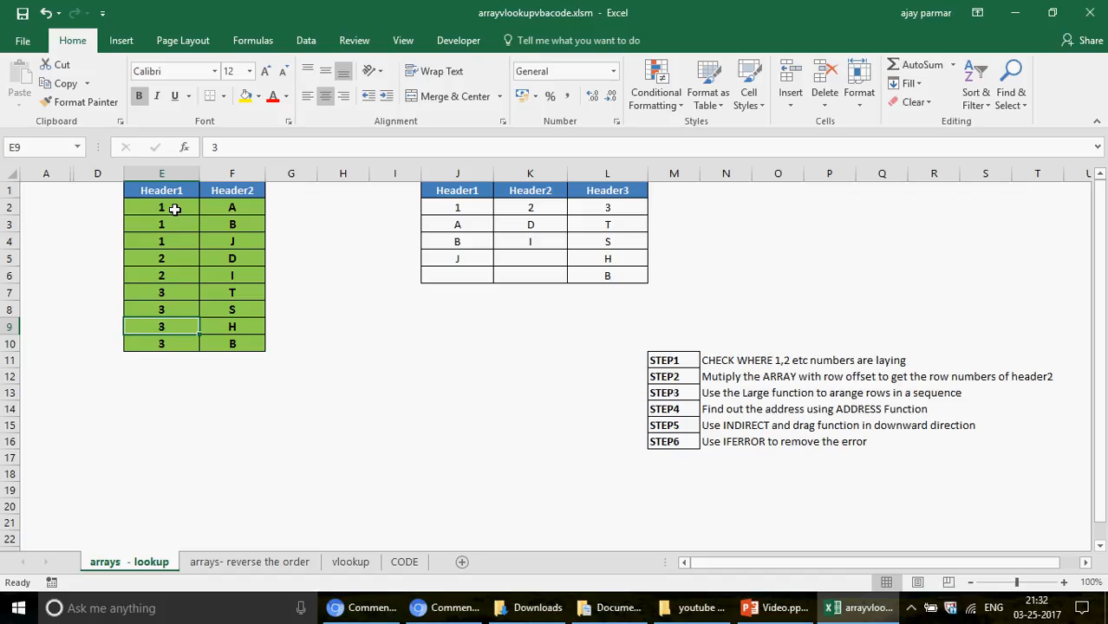
# - Examine the letter values under Header2 in the source table, starting from F2
pyautogui.click(257, 205)
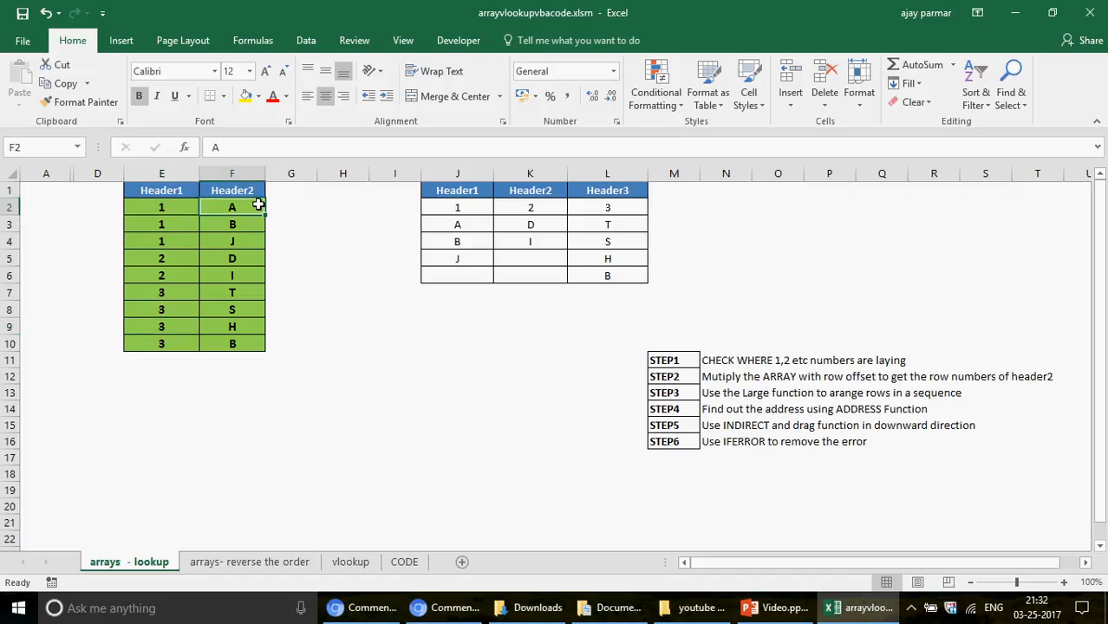
pyautogui.press('Down')
pyautogui.press('Down')
pyautogui.press('Down')
pyautogui.press('Down')
pyautogui.press('Down')
pyautogui.press('Down')
pyautogui.press('Down')
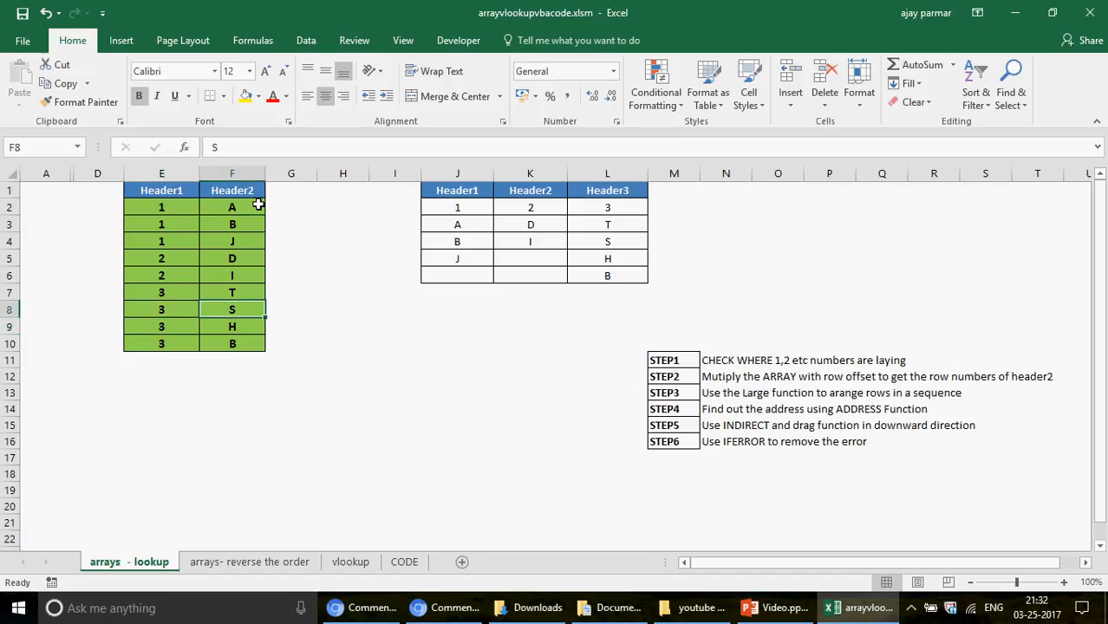
pyautogui.click(248, 205)
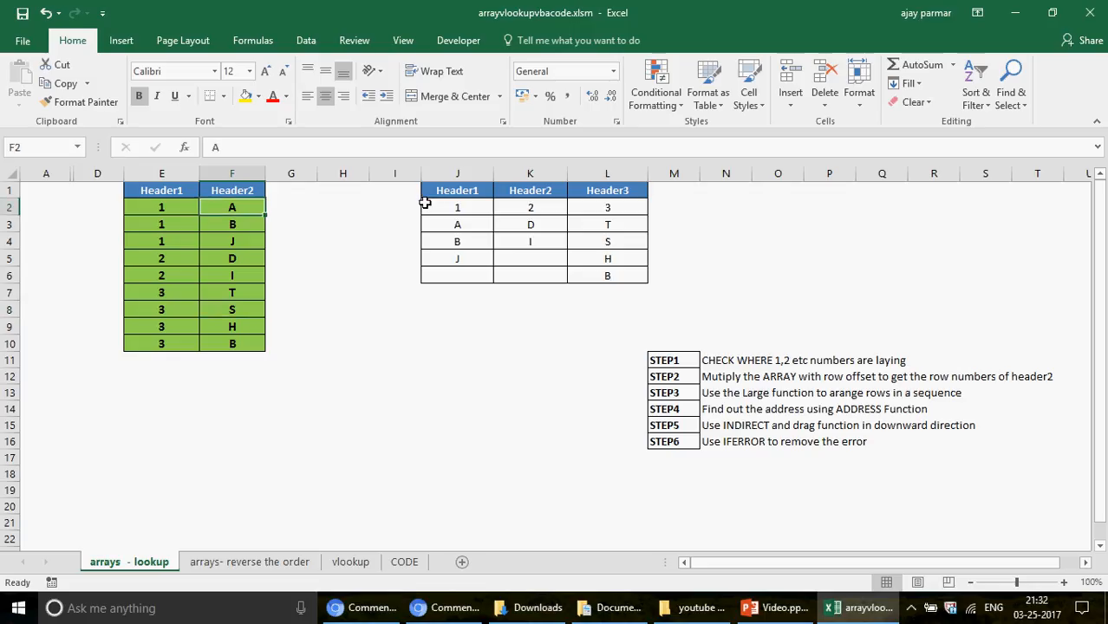
# - Examine the headers and the key row J2:L2 of the horizontal output table
pyautogui.click(466, 191)
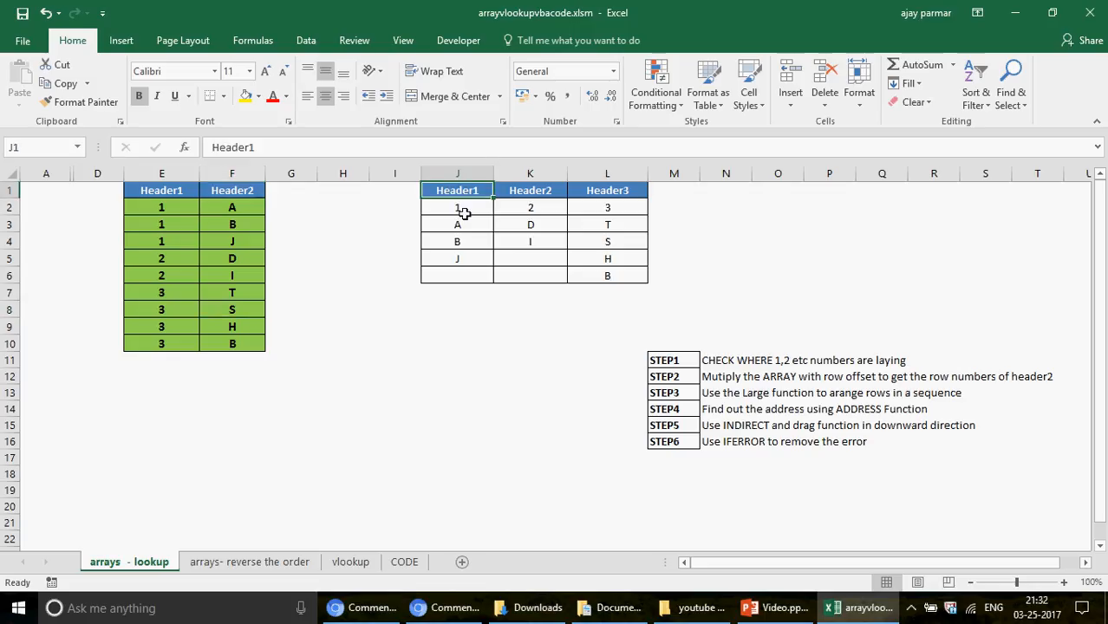
pyautogui.press('Down')
pyautogui.press('Right')
pyautogui.press('Right')
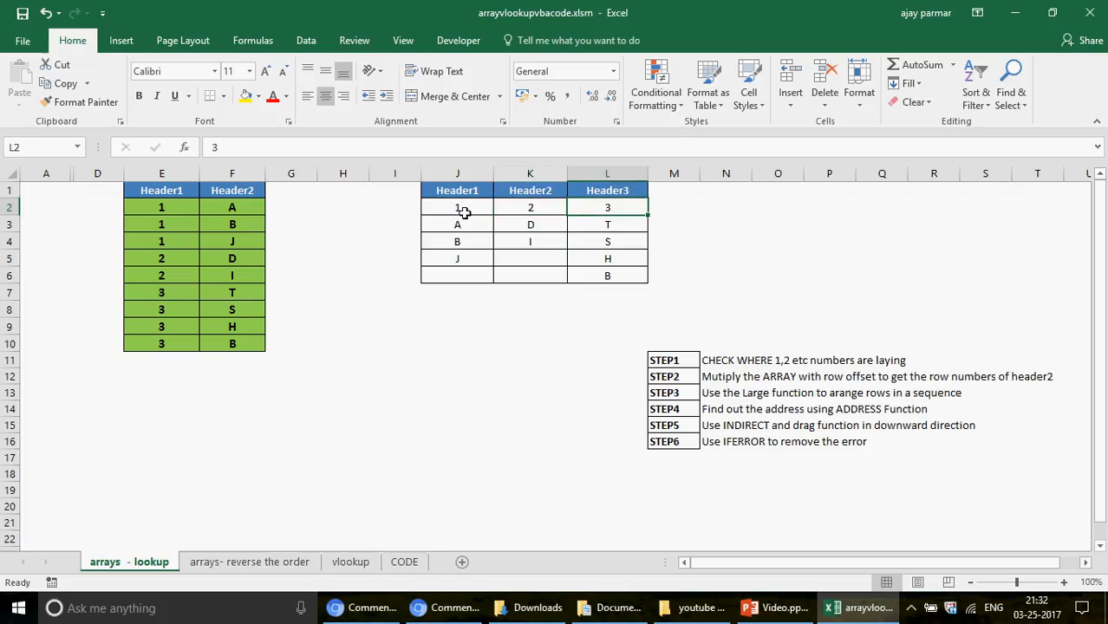
pyautogui.press('Left')
pyautogui.press('Right')
pyautogui.press('Right')
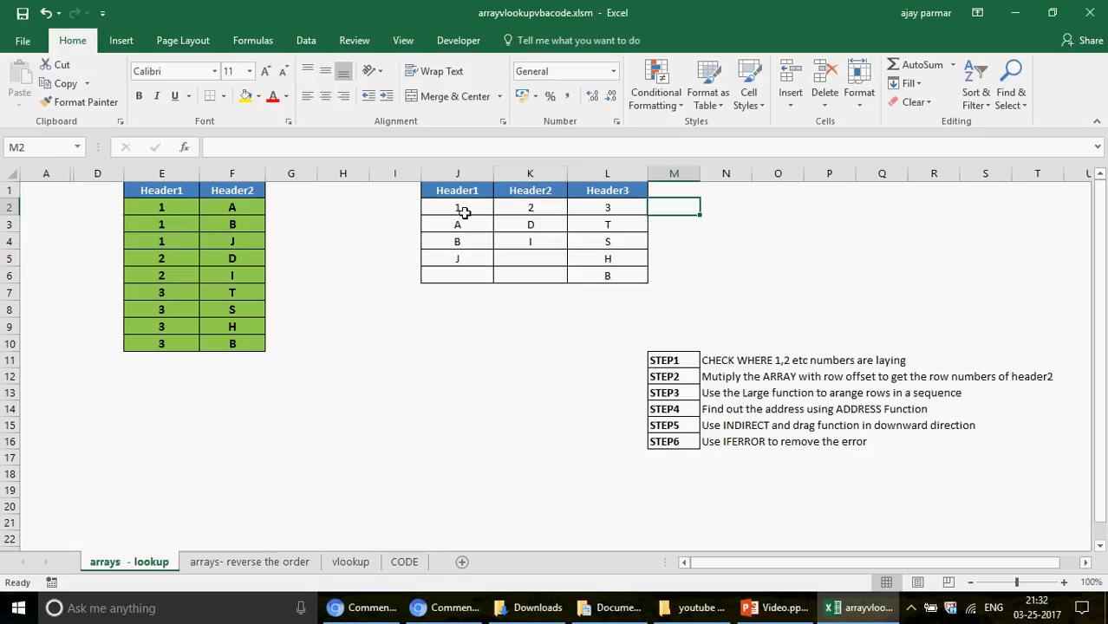
# - Fill the output table's result cells J3:L6 with yellow
pyautogui.press('Left')
pyautogui.press('Left')
pyautogui.press('Left')
pyautogui.press('Down')
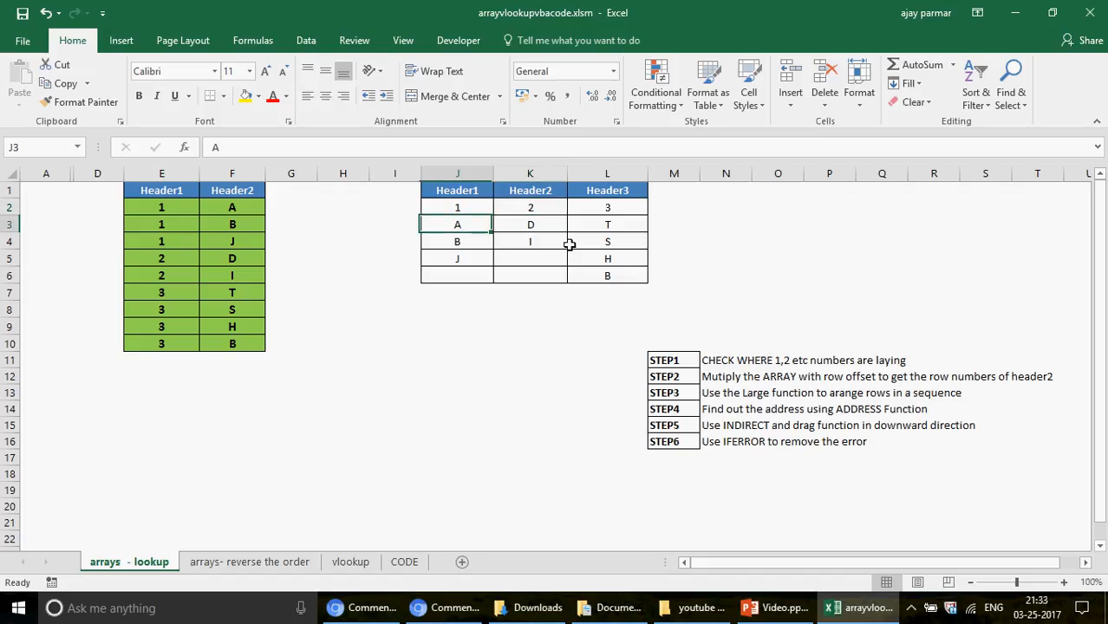
pyautogui.keyDown('shift'); pyautogui.click(568, 245); pyautogui.keyUp('shift')
pyautogui.moveTo(569, 245); pyautogui.dragTo(607, 276)
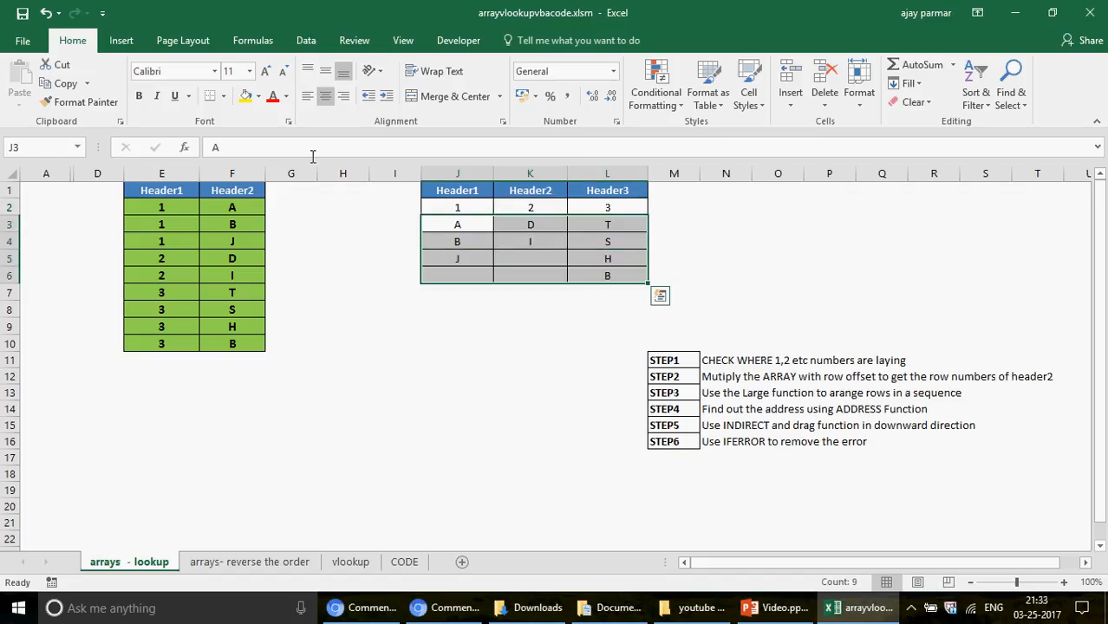
pyautogui.click(248, 100)
pyautogui.click(469, 223)
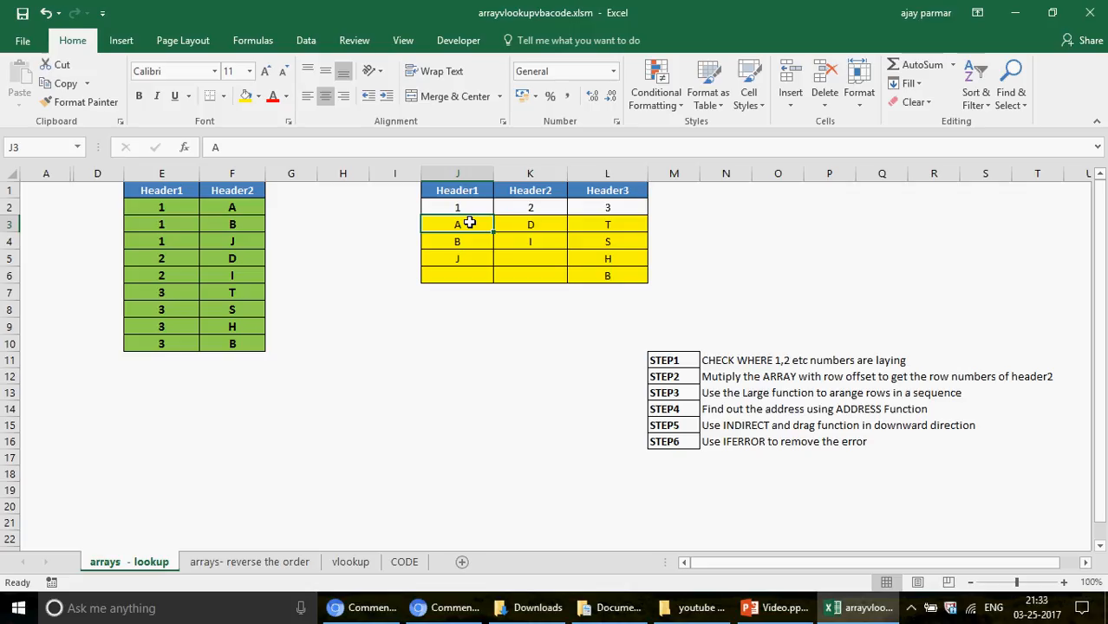
# - Compare the source table's Header2 values from F2 to F8 with the yellow result cells
pyautogui.click(254, 210)
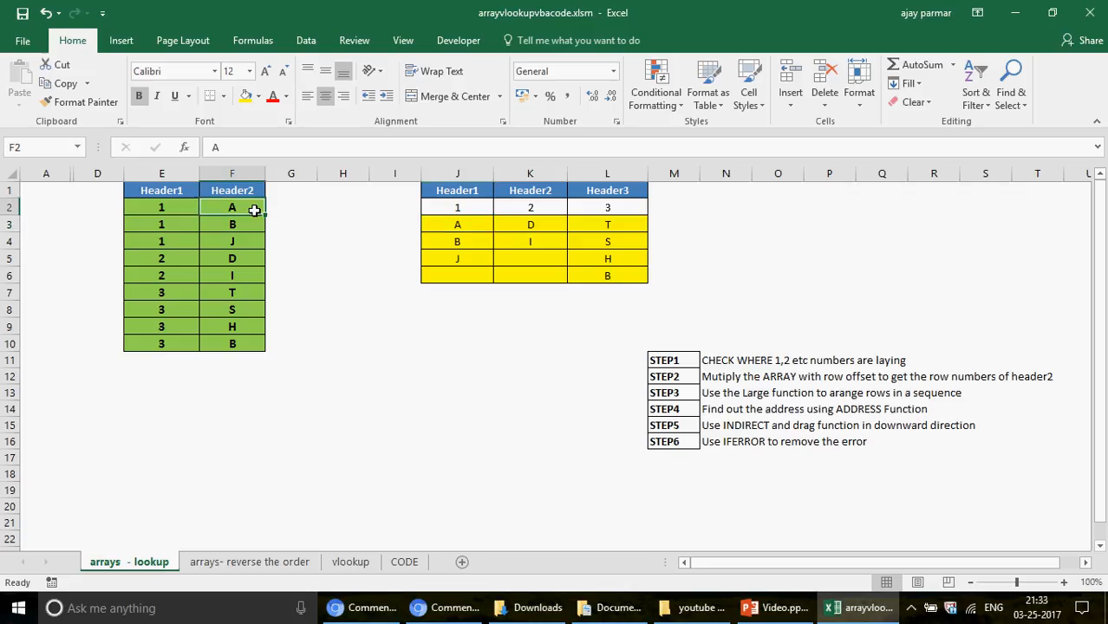
pyautogui.press('Down')
pyautogui.press('Down')
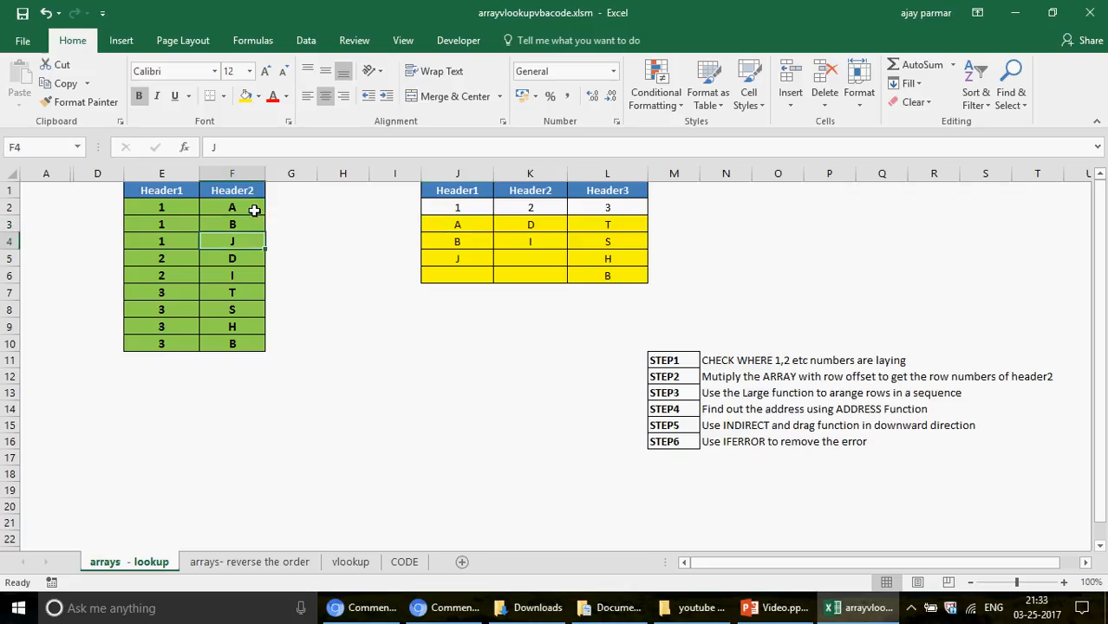
pyautogui.press('Down')
pyautogui.press('Down')
pyautogui.press('Down')
pyautogui.press('Down')
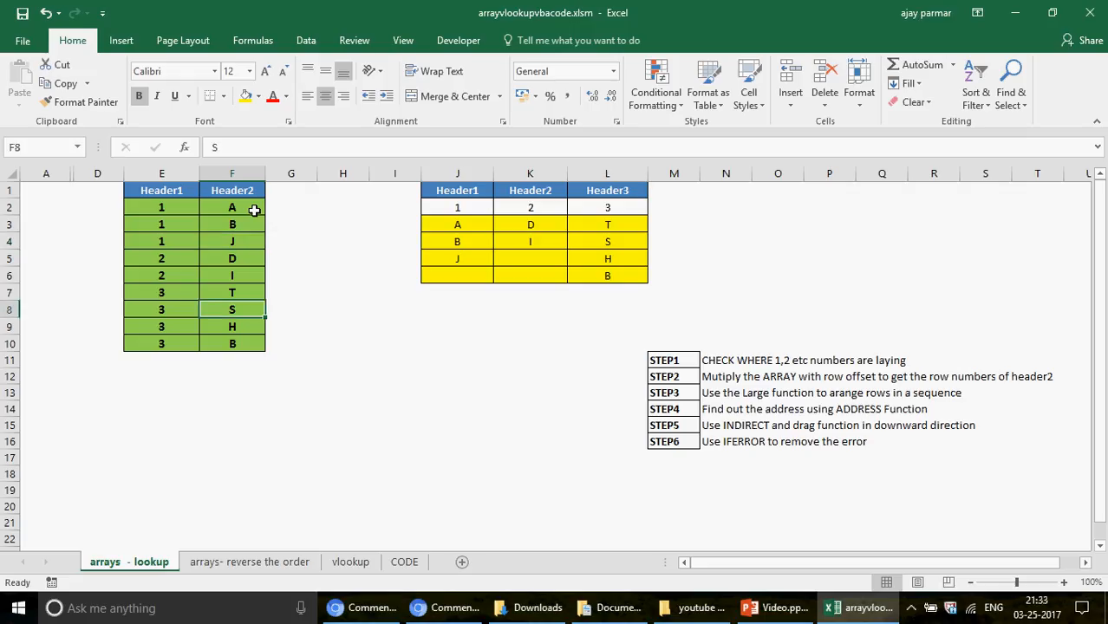
# - Try changing the key in E8 to 1, check the output table's first column, and undo the change
pyautogui.press('Left')
pyautogui.write('1')
pyautogui.press('Return')
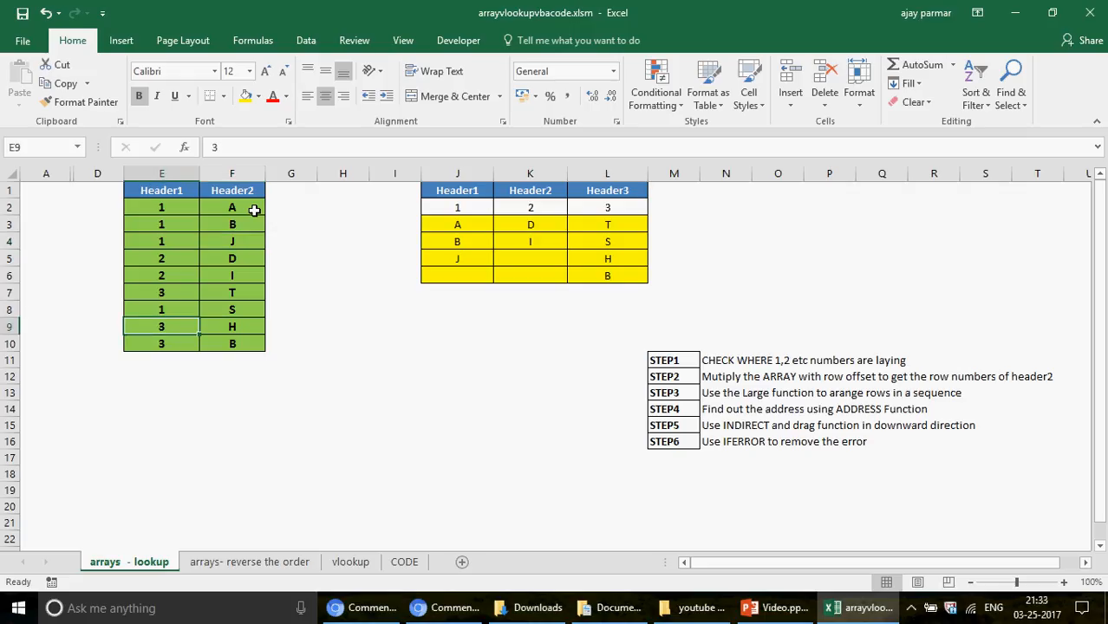
pyautogui.press('Right')
pyautogui.press('Right')
pyautogui.press('Right')
pyautogui.press('Right')
pyautogui.press('Up')
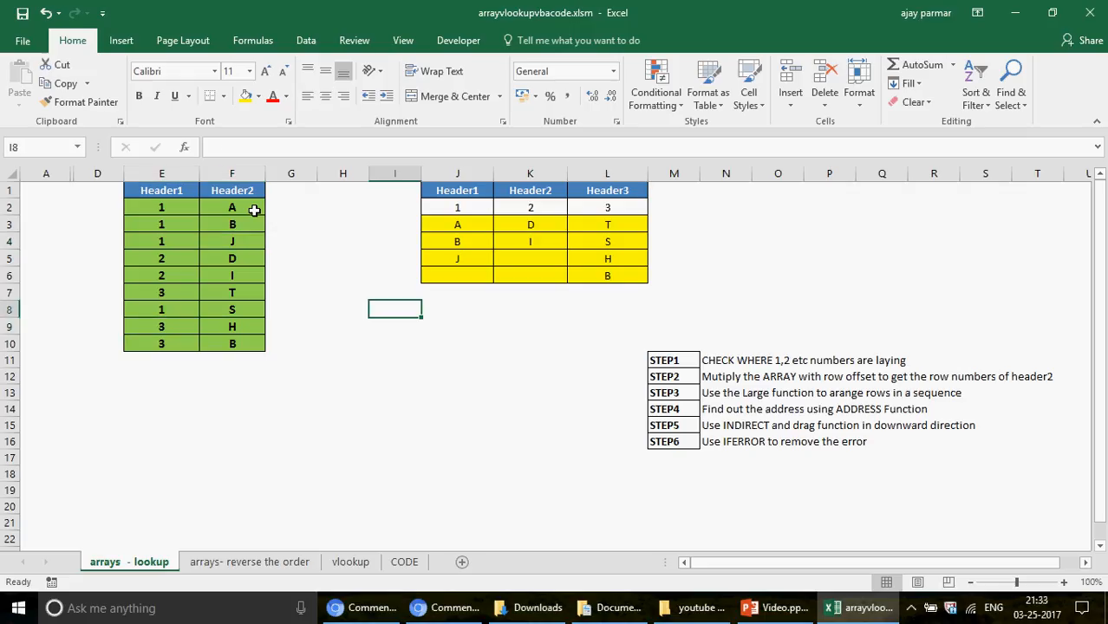
pyautogui.press('Up')
pyautogui.press('Up')
pyautogui.press('Right')
pyautogui.hotkey('ctrl', 'z')
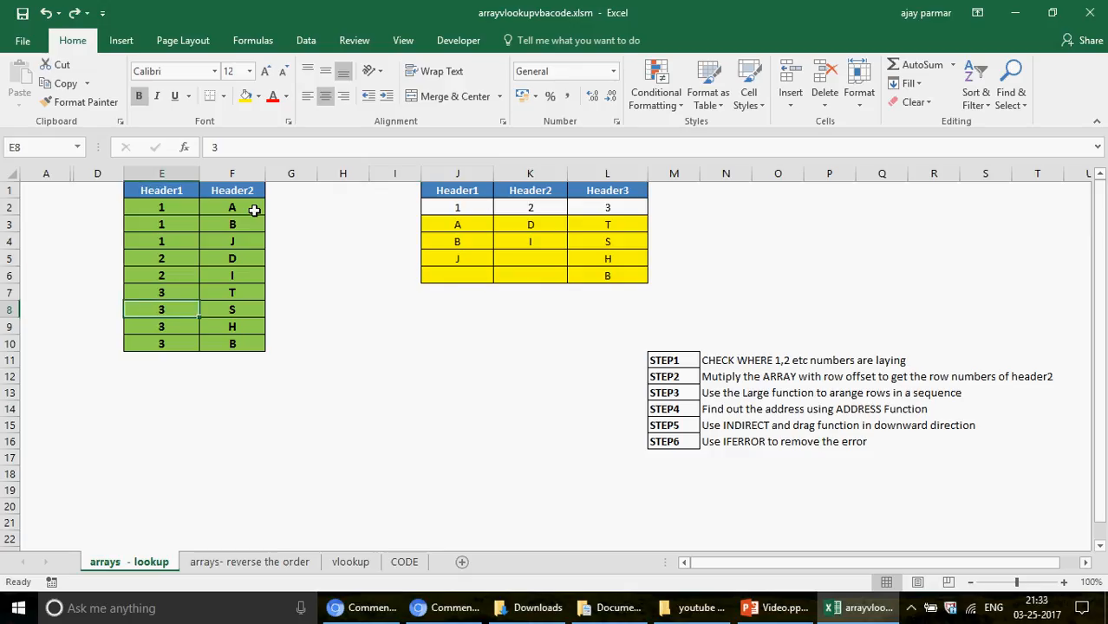
# - Compare the output keys in K2 and L2 with the source table's key 2 entries in E5:F6
pyautogui.click(526, 205)
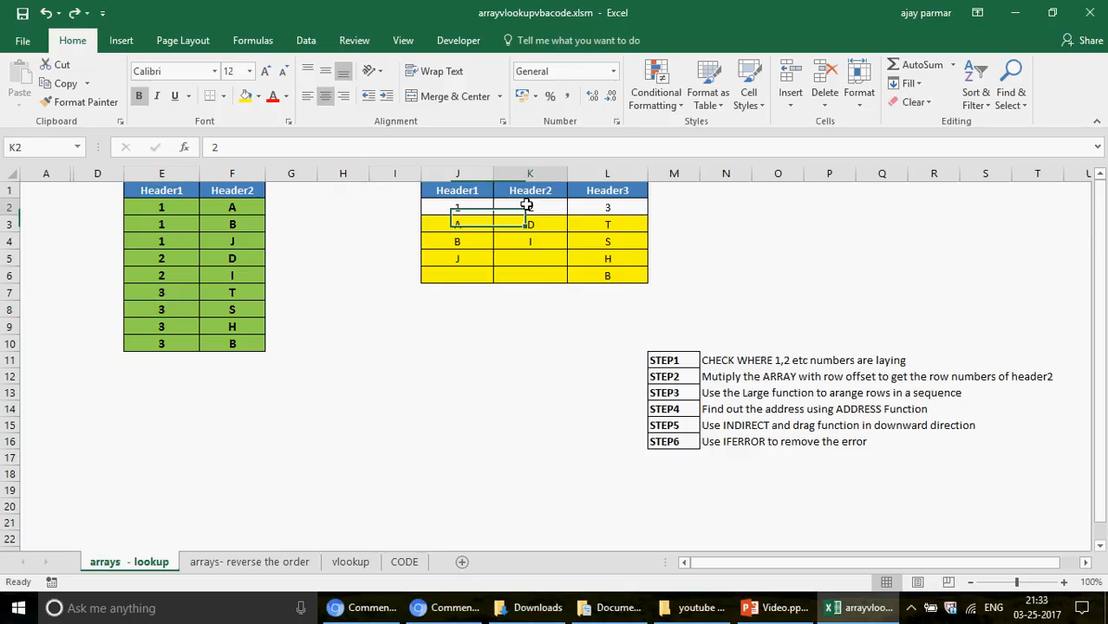
pyautogui.click(160, 256)
pyautogui.press('Right')
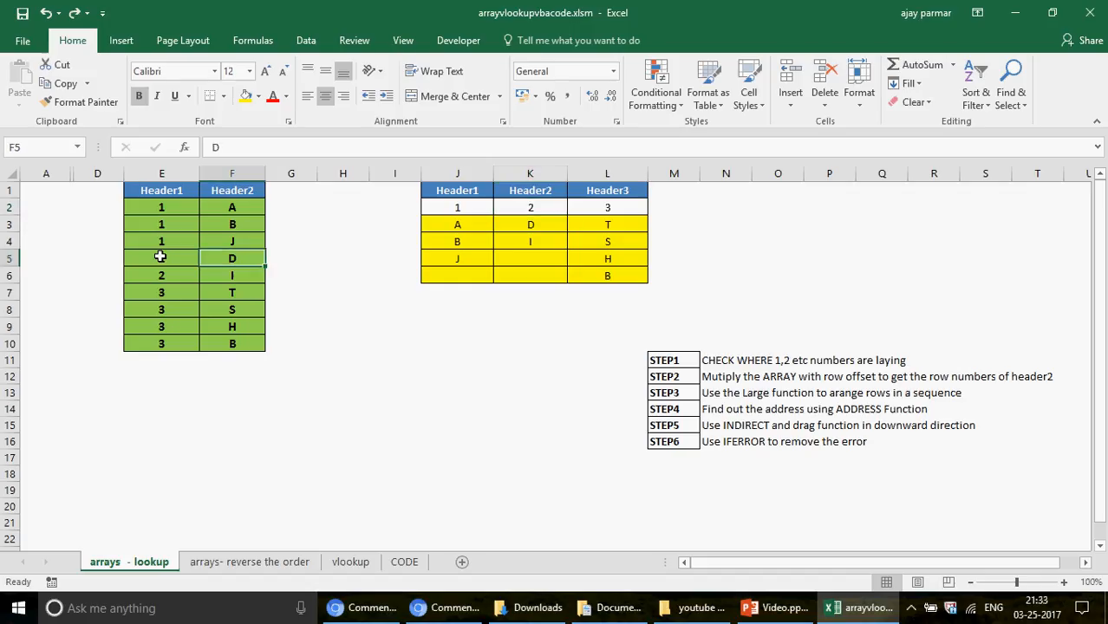
pyautogui.press('Down')
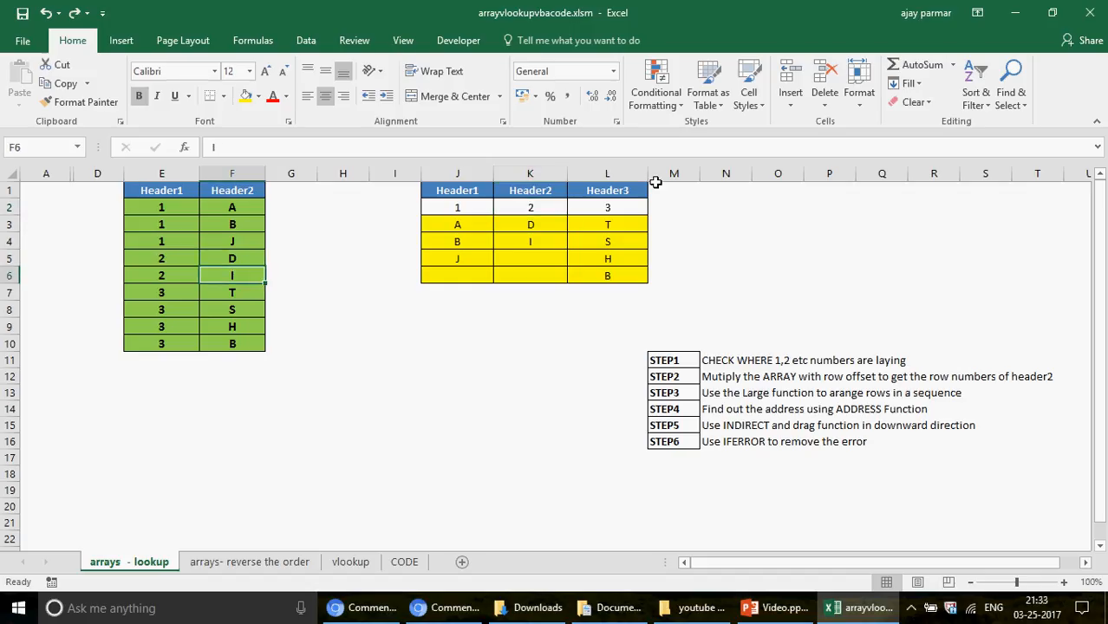
pyautogui.click(629, 205)
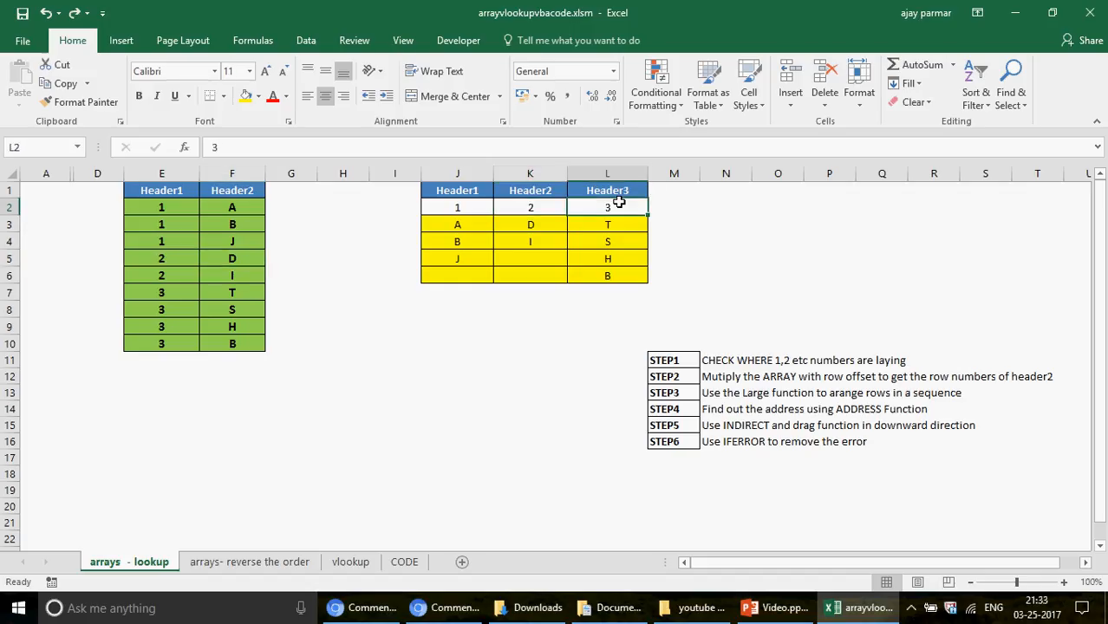
# - Clear the contents of the output table's yellow result cells J3:L6
pyautogui.click(455, 228)
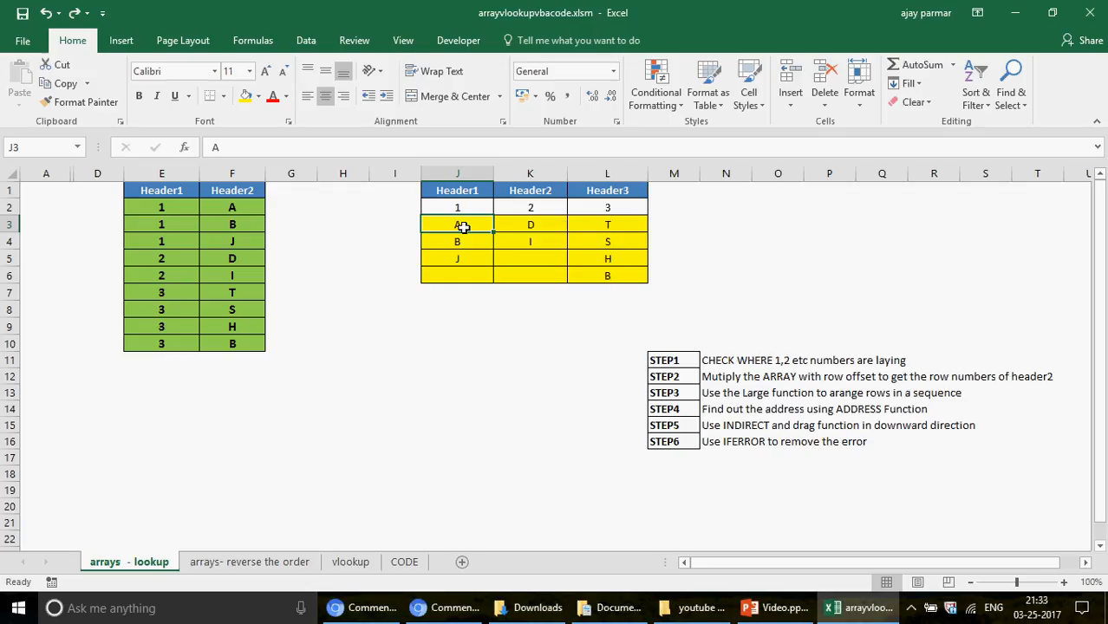
pyautogui.keyDown('shift'); pyautogui.click(628, 276); pyautogui.keyUp('shift')
pyautogui.press('Delete')
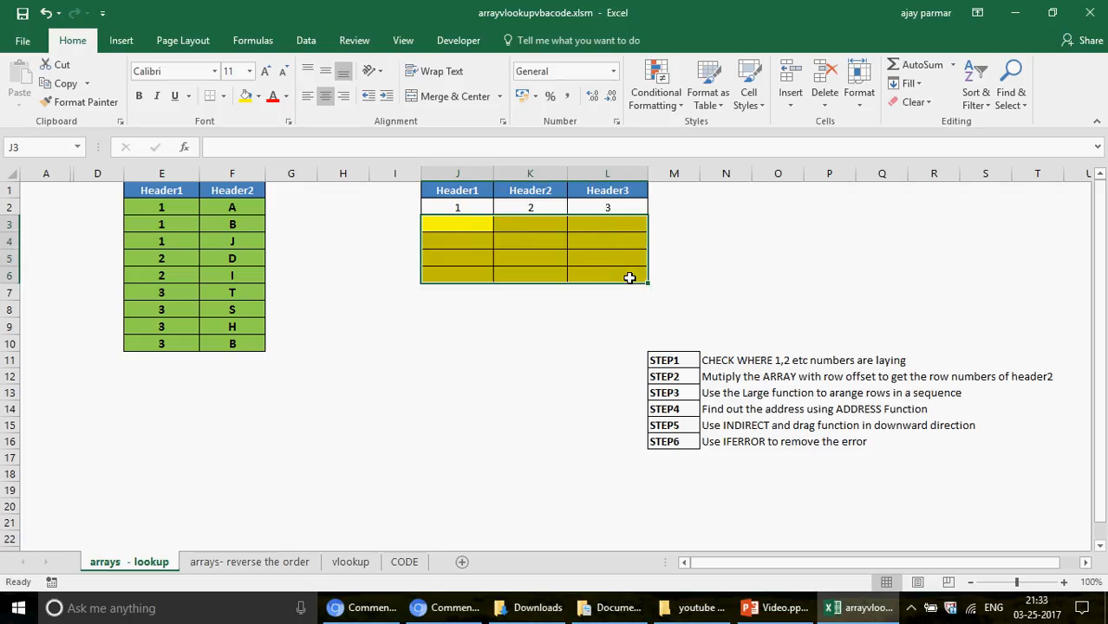
pyautogui.click(497, 374)
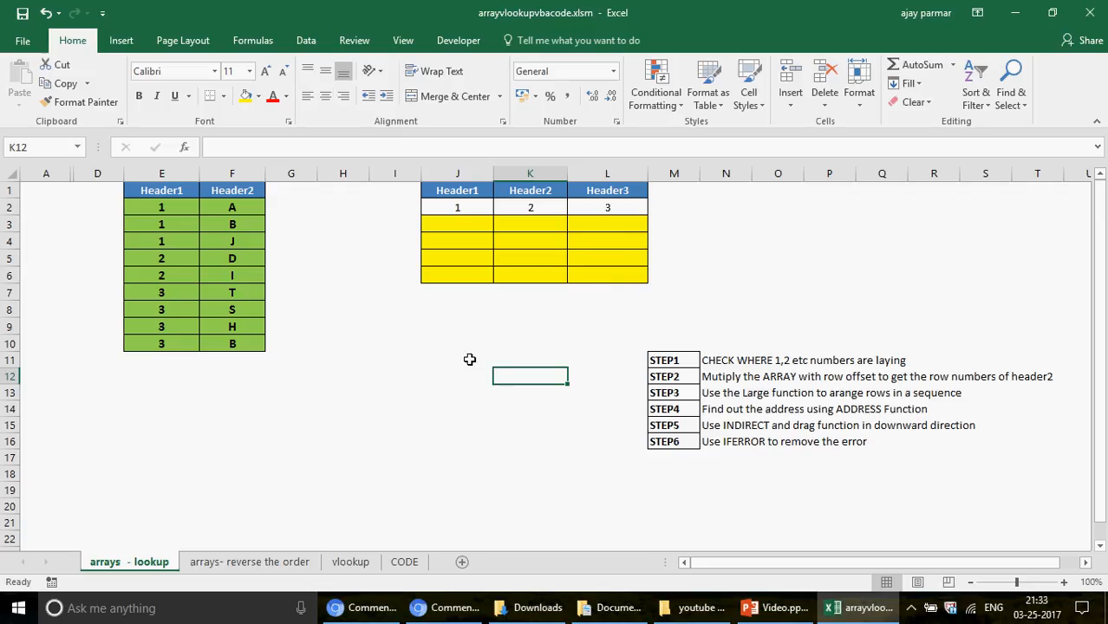
pyautogui.click(469, 359)
# - Examine the list of solution steps from STEP1 to STEP6 in M11:M16
pyautogui.click(665, 363)
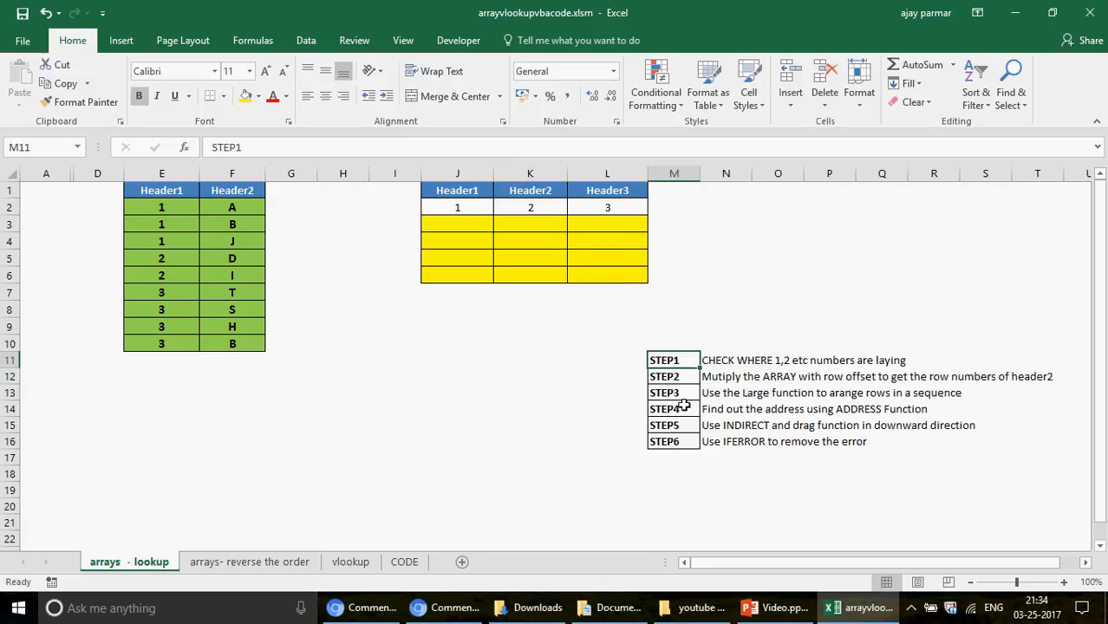
pyautogui.keyDown('shift'); pyautogui.click(684, 449); pyautogui.keyUp('shift')
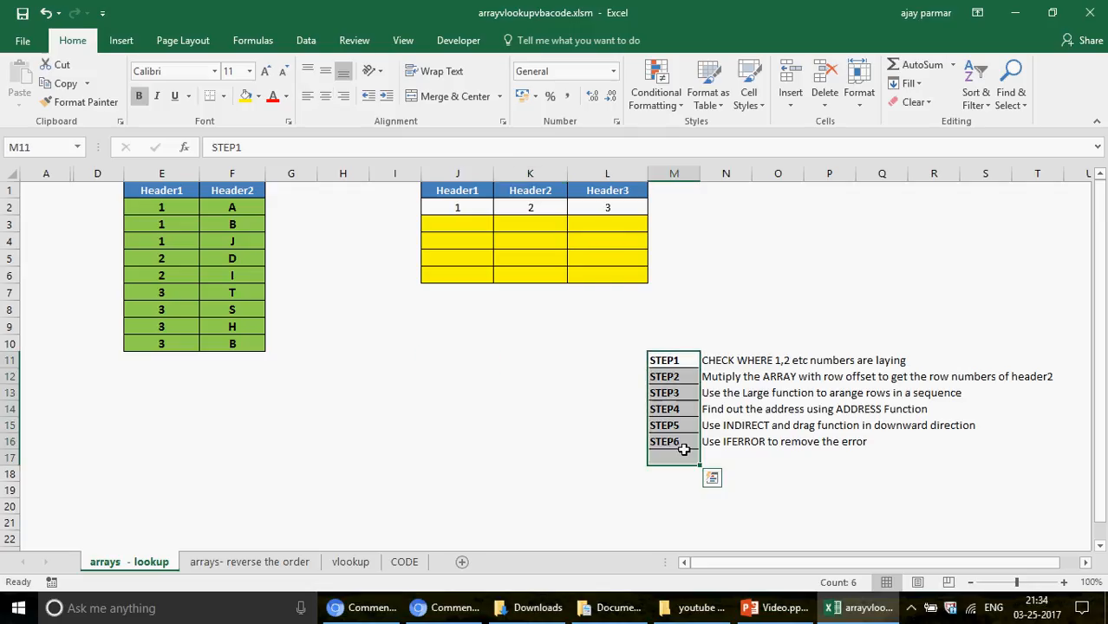
pyautogui.click(481, 361)
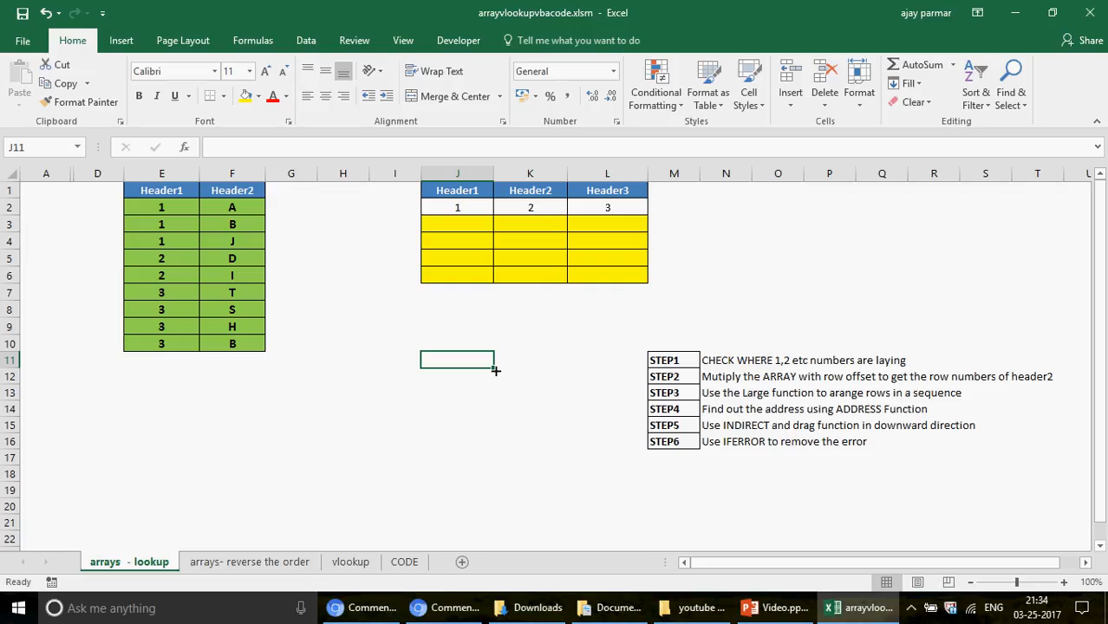
# - Compare the lookup key in J2 with the source table's Header1 keys in E2:E10
pyautogui.click(451, 203)
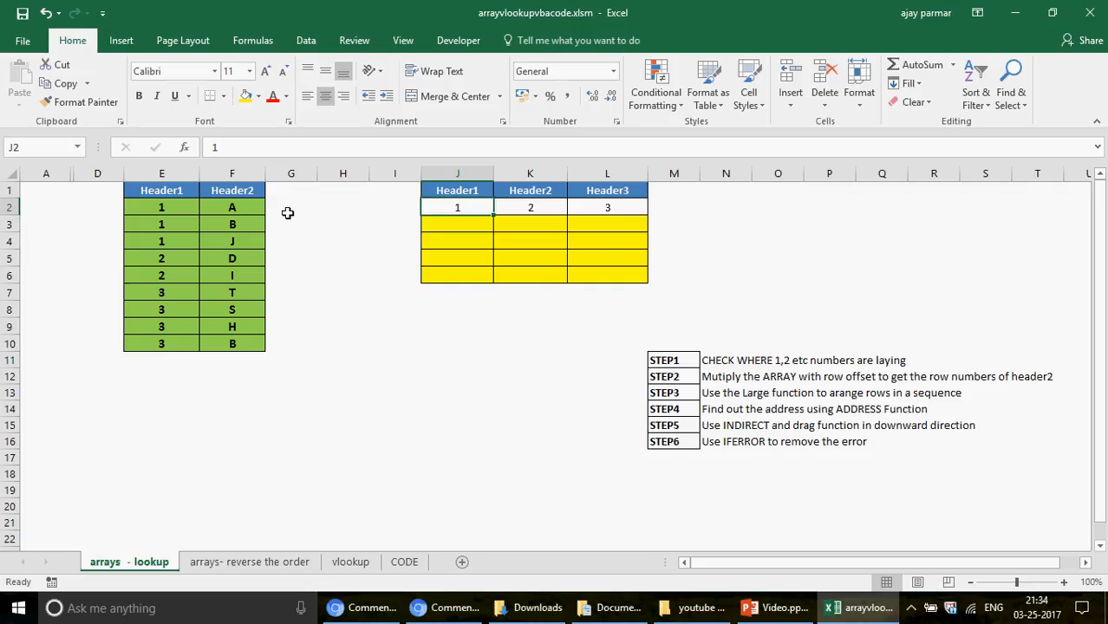
pyautogui.click(163, 210)
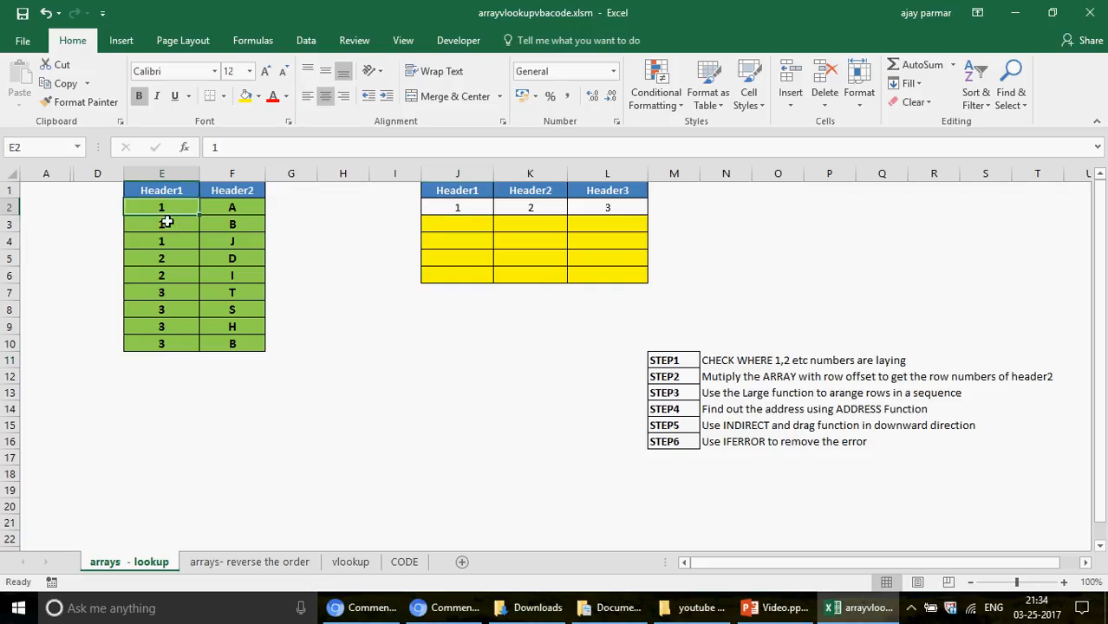
pyautogui.keyDown('shift'); pyautogui.click(174, 342); pyautogui.keyUp('shift')
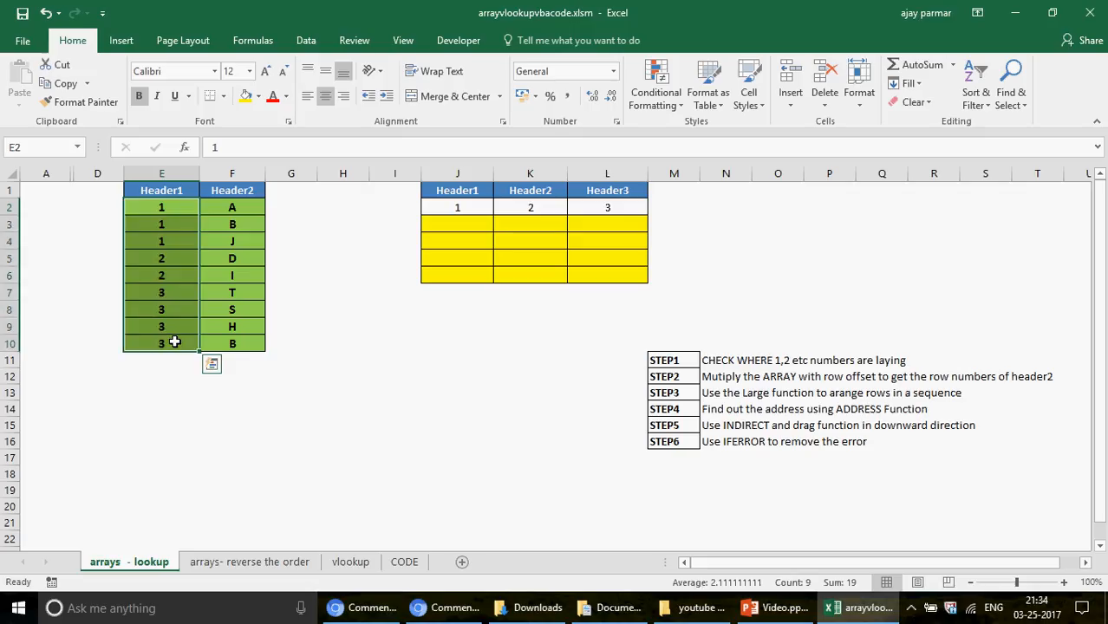
pyautogui.click(459, 209)
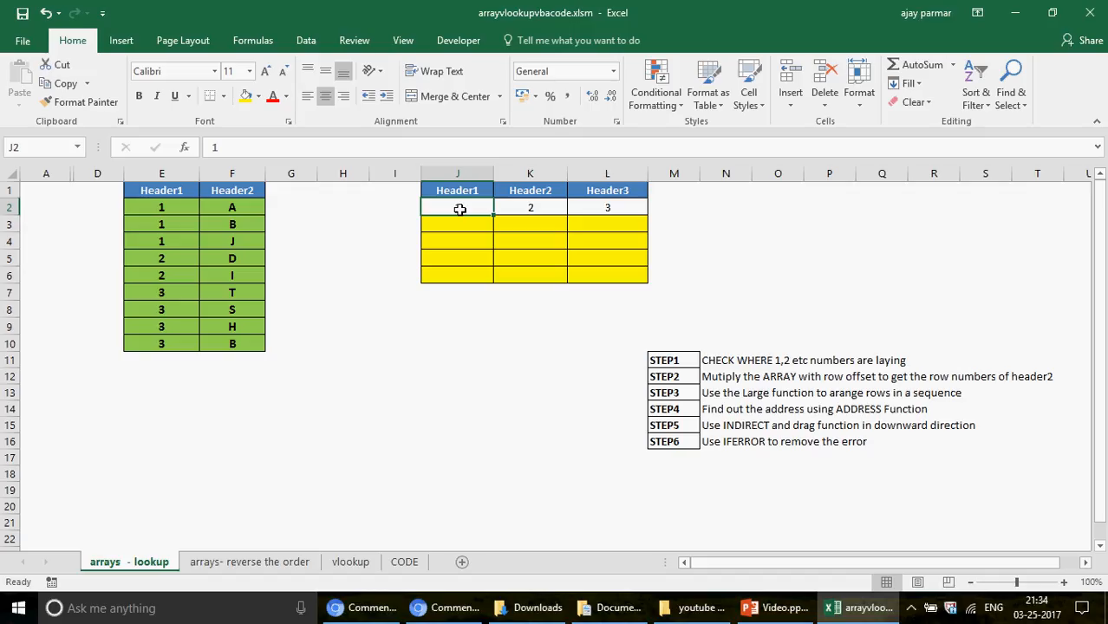
# - Enter the matching row numbers 2, 3 and 4 in G2:G4 beside the source table and select them
pyautogui.click(297, 208)
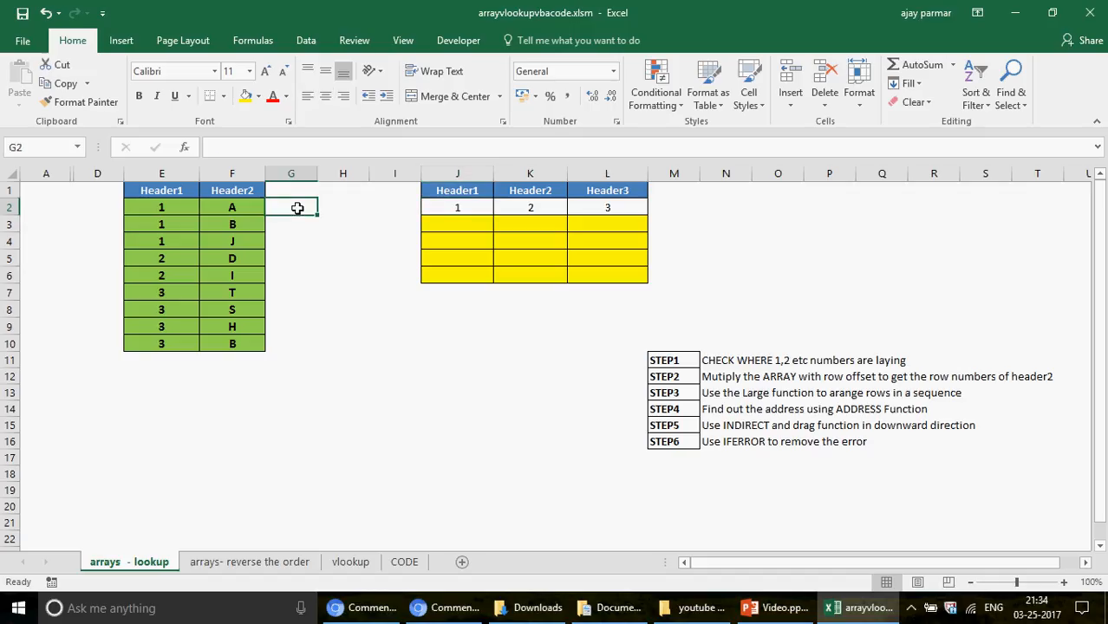
pyautogui.write('2')
pyautogui.press('Return')
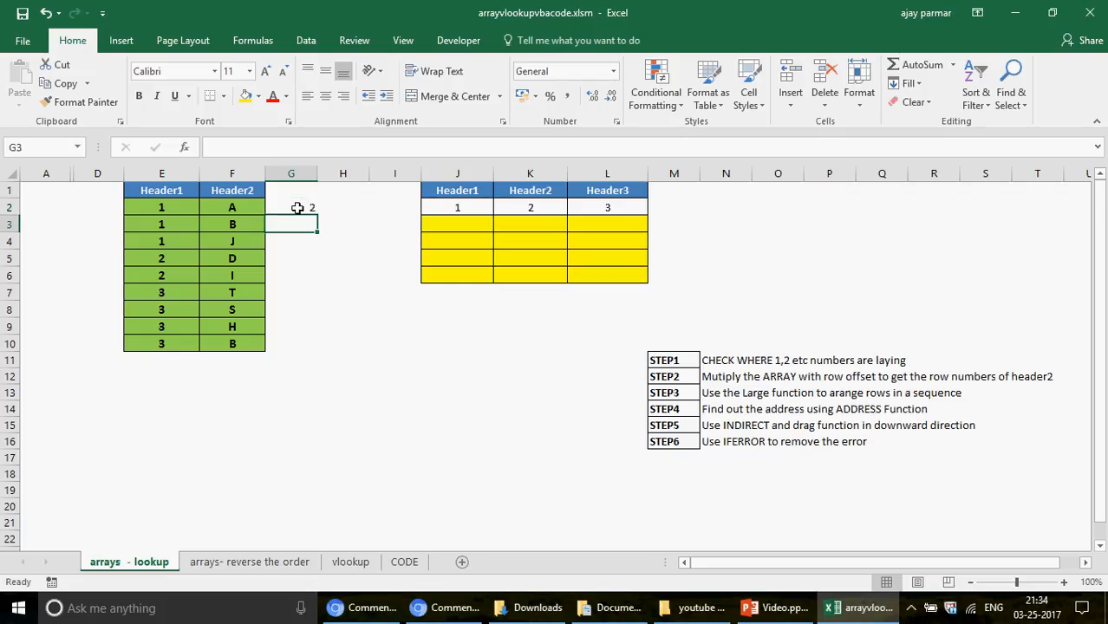
pyautogui.write('3')
pyautogui.press('Return')
pyautogui.write('4')
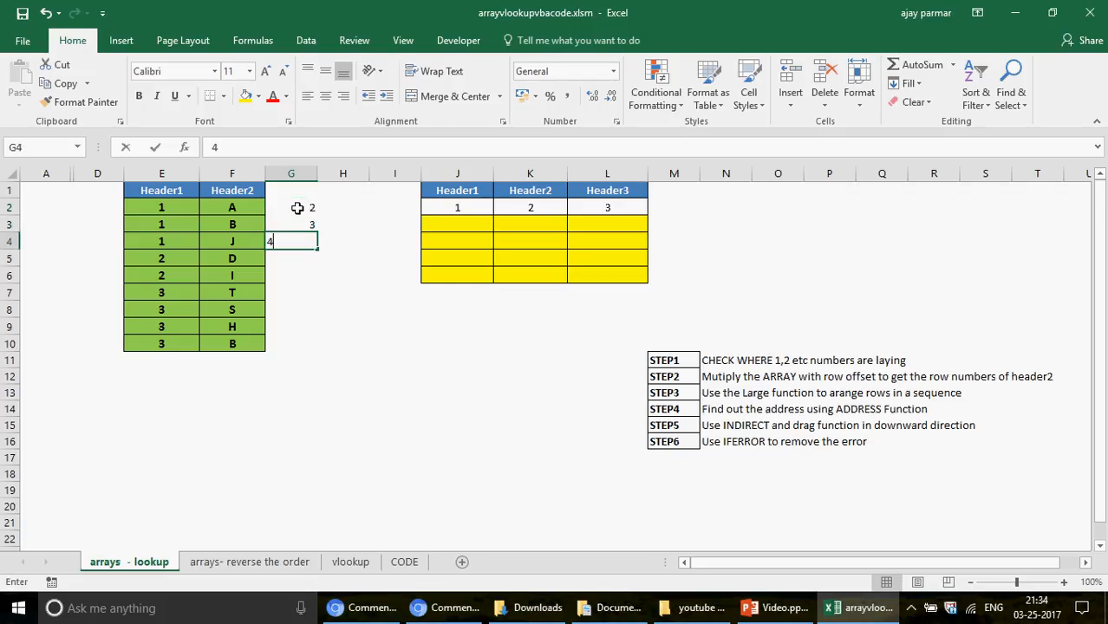
pyautogui.press('Return')
pyautogui.press('Up')
pyautogui.press('Up')
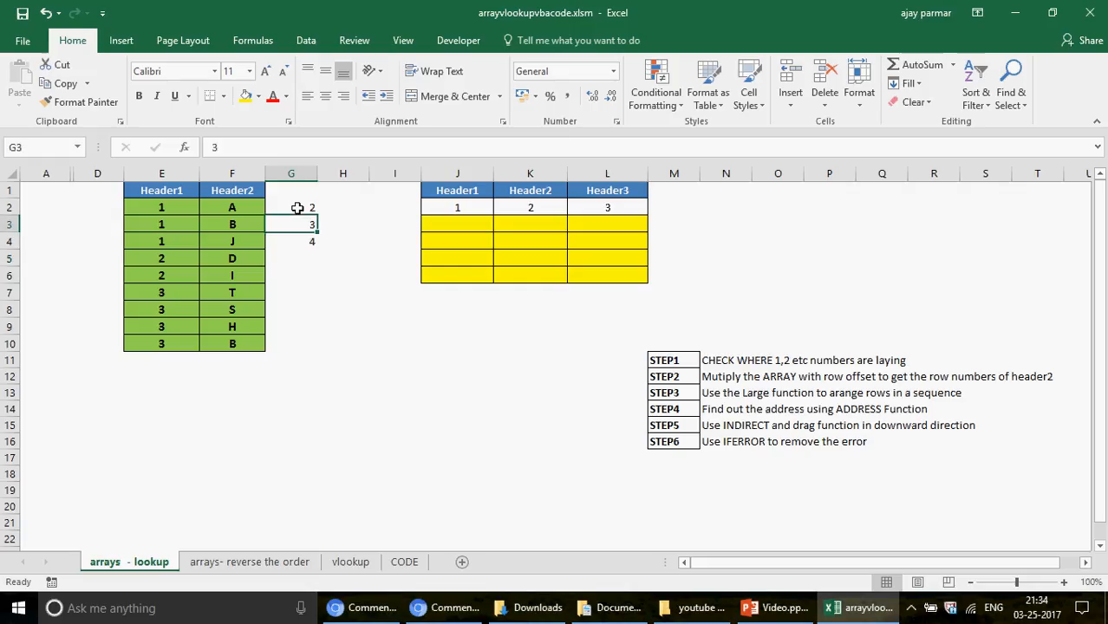
pyautogui.press('Up')
pyautogui.hotkey('shift', 'Down')
pyautogui.hotkey('shift', 'Down')
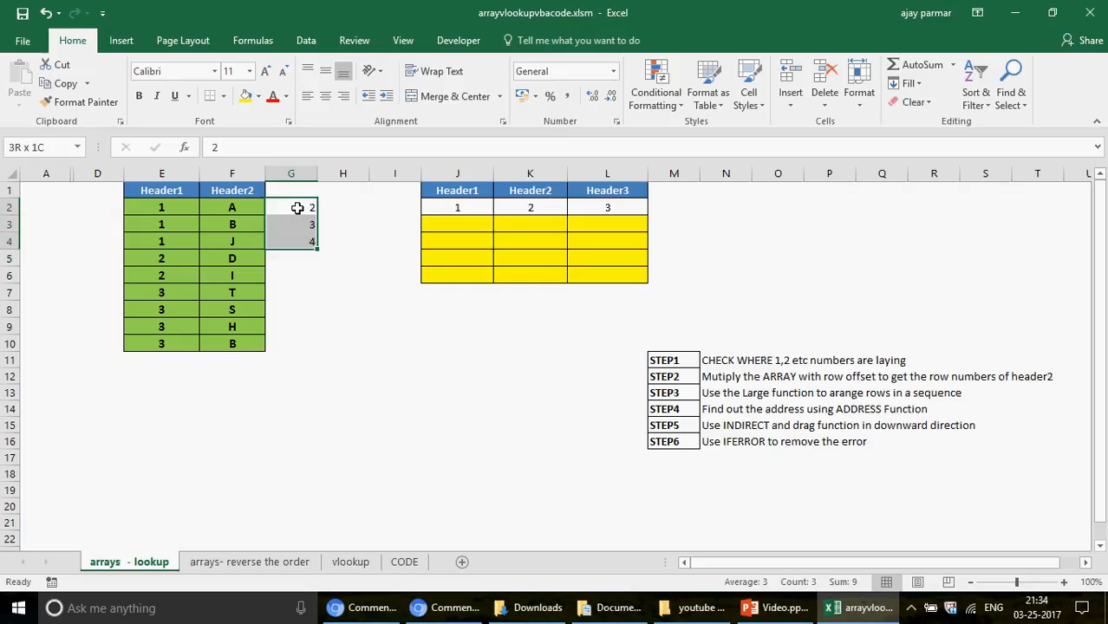
# - Enter the cell addresses f2, f3 and f4 in H2:H4 beside their row numbers
pyautogui.press('Right')
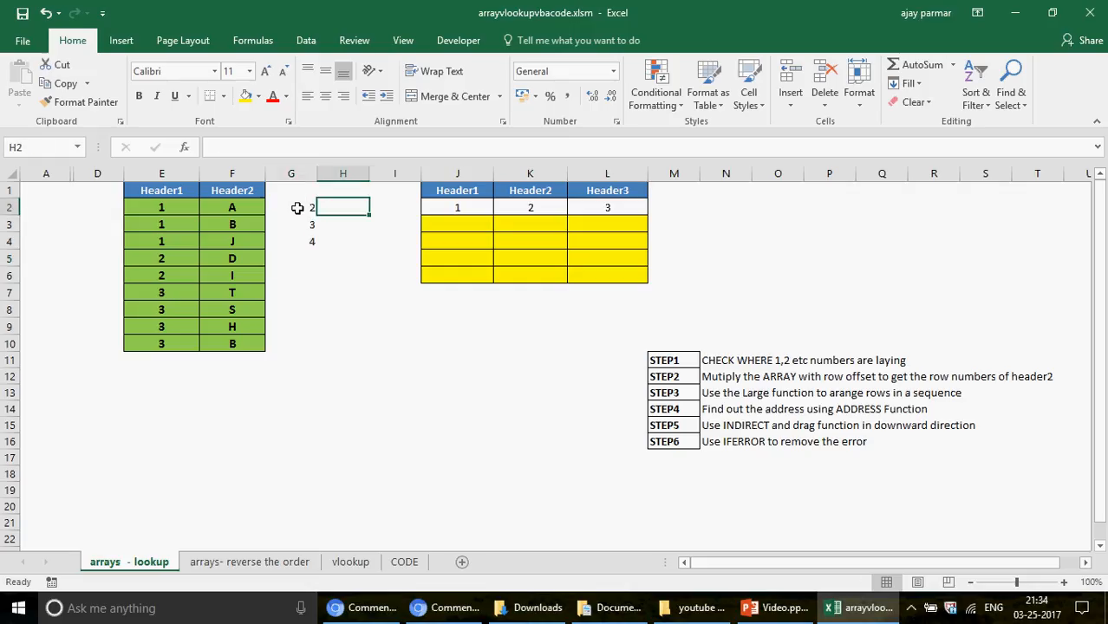
pyautogui.write('f')
pyautogui.press('Return')
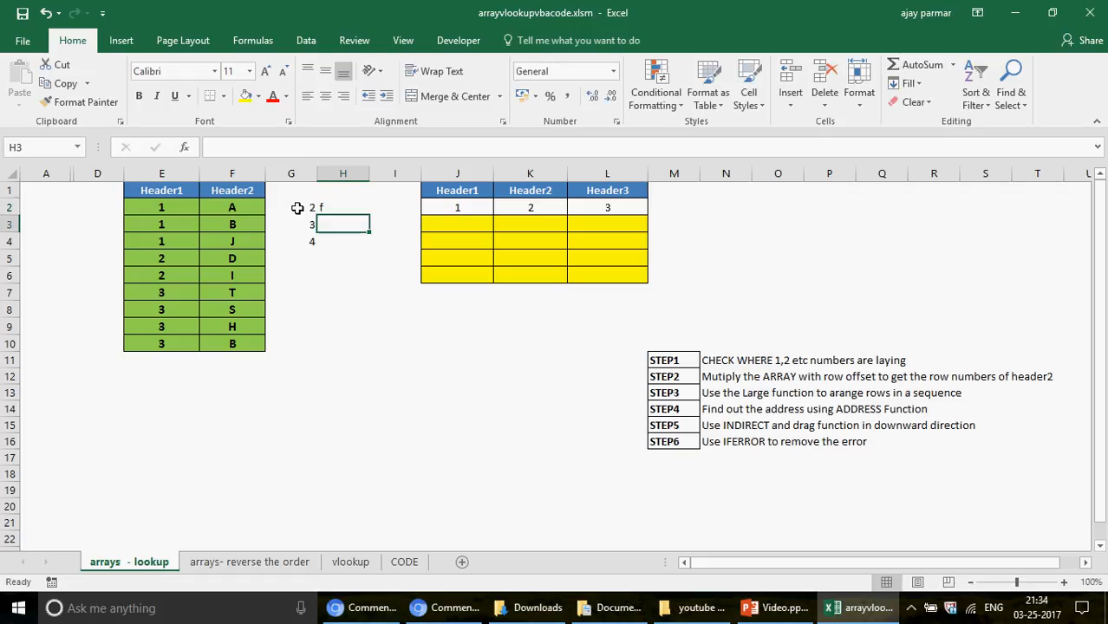
pyautogui.press('Up')
pyautogui.write('f2')
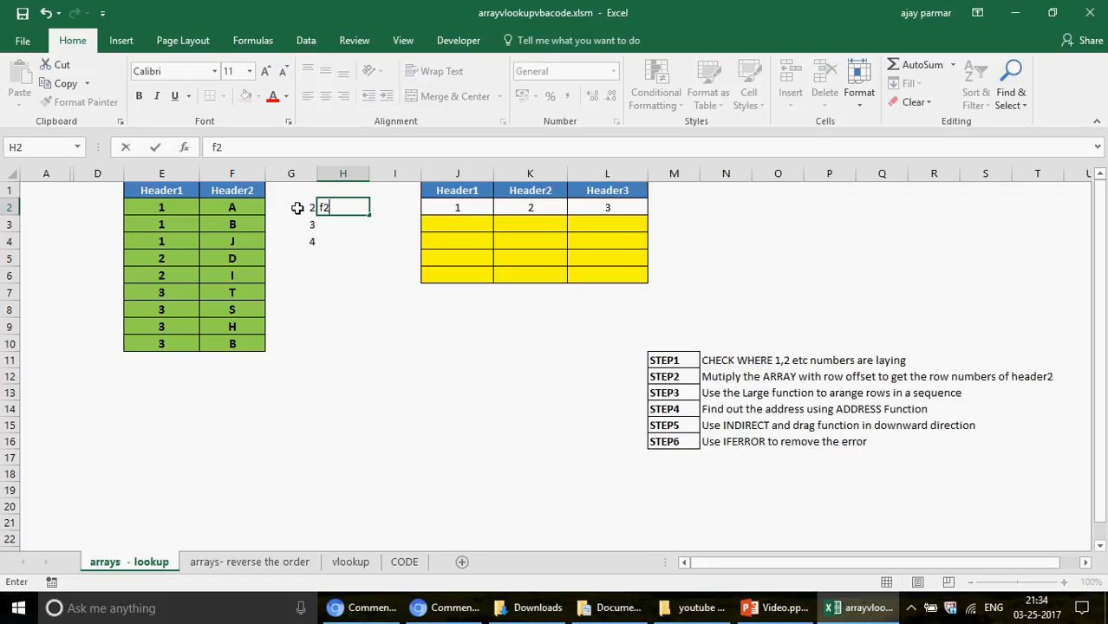
pyautogui.press('Return')
pyautogui.write('f3')
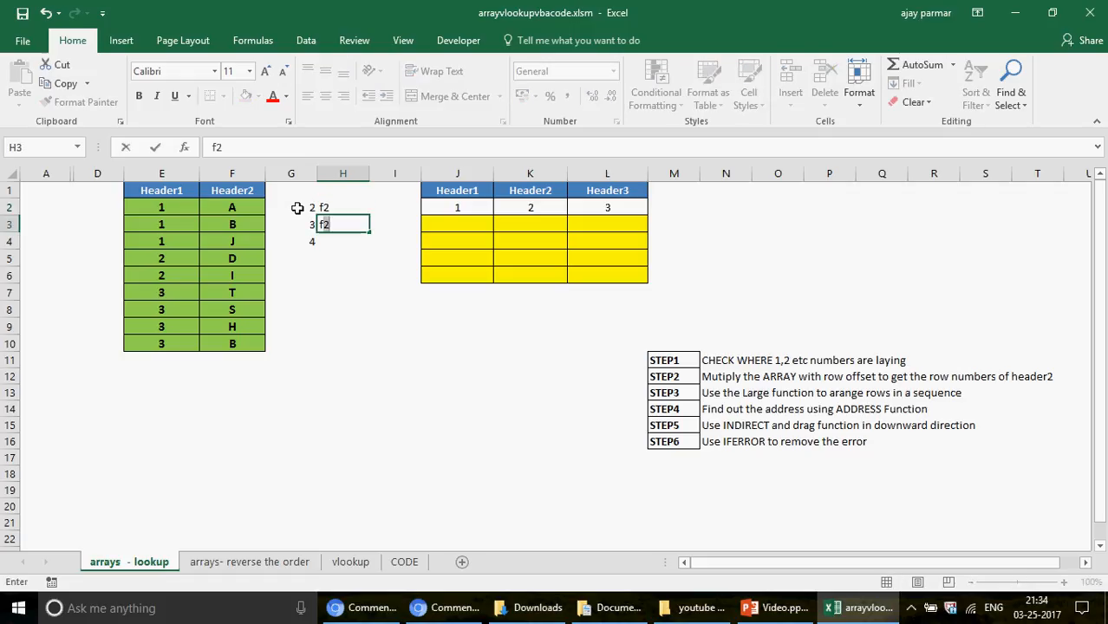
pyautogui.press('Return')
pyautogui.write('f4')
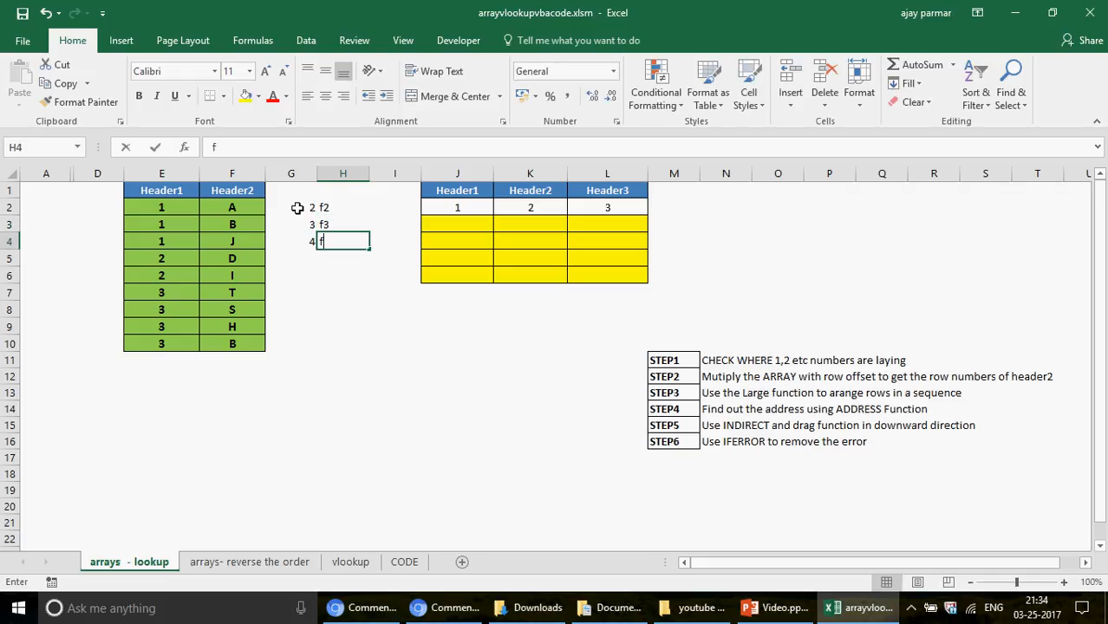
pyautogui.press('Return')
pyautogui.press('Up')
pyautogui.press('Up')
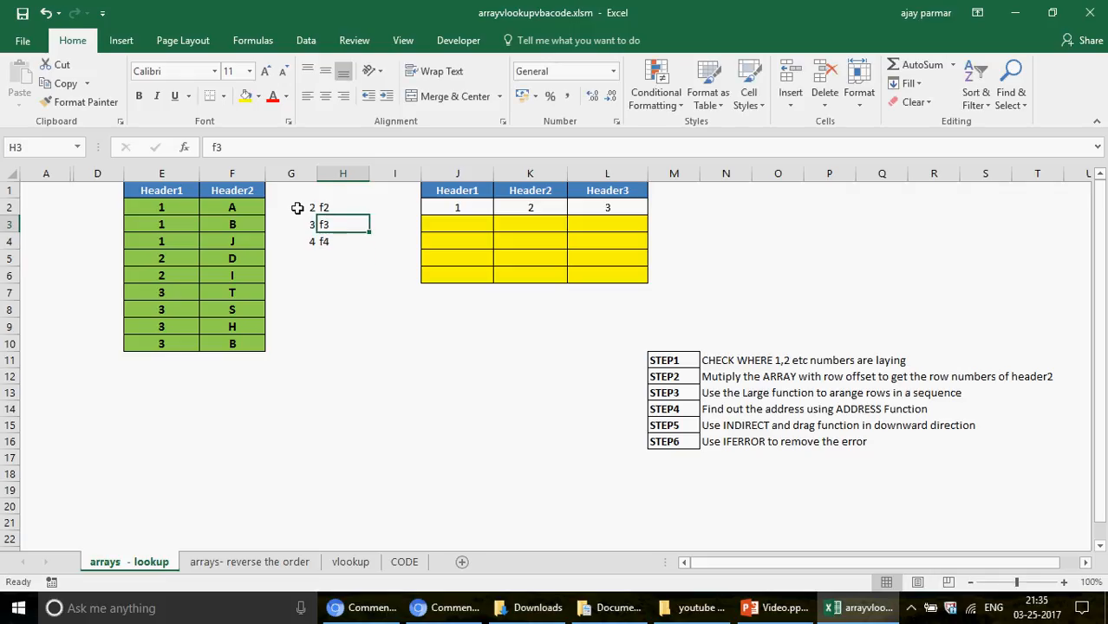
# - Enter =INDIRECT(H2) in I2 and fill the formula down to I4
pyautogui.press('Up')
pyautogui.press('Right')
pyautogui.write('=')
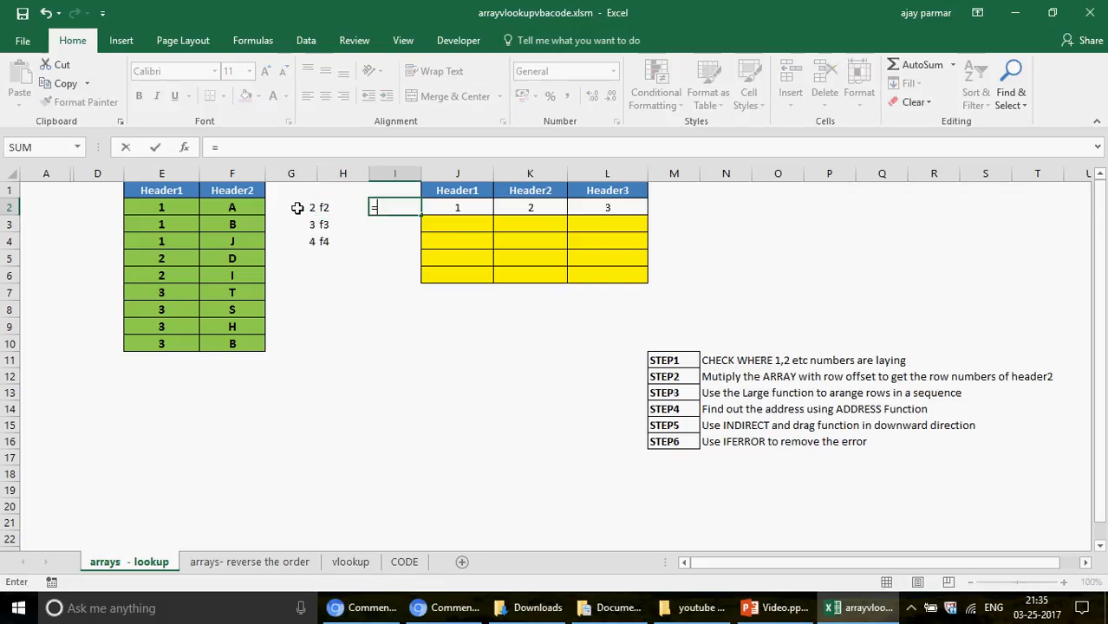
pyautogui.write('indire')
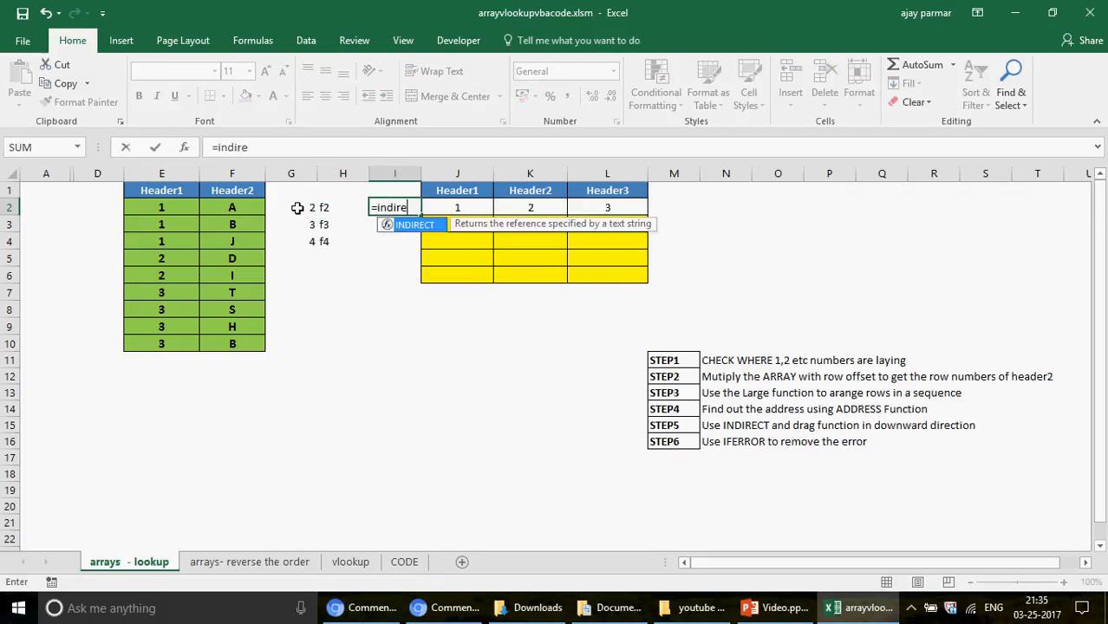
pyautogui.write('ct(')
pyautogui.press('Left')
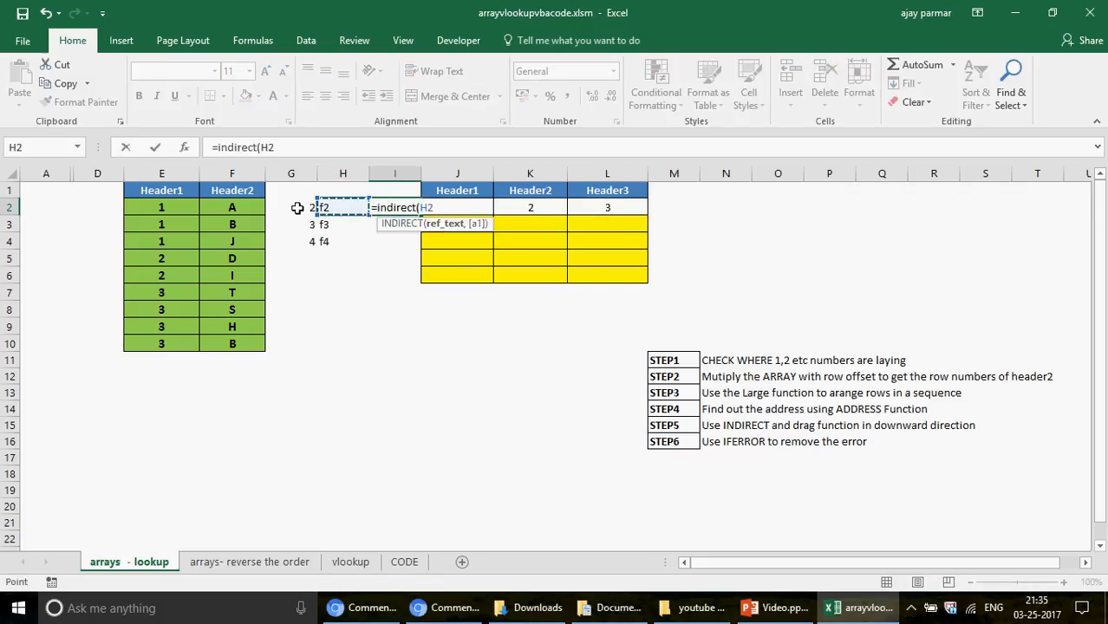
pyautogui.write(')')
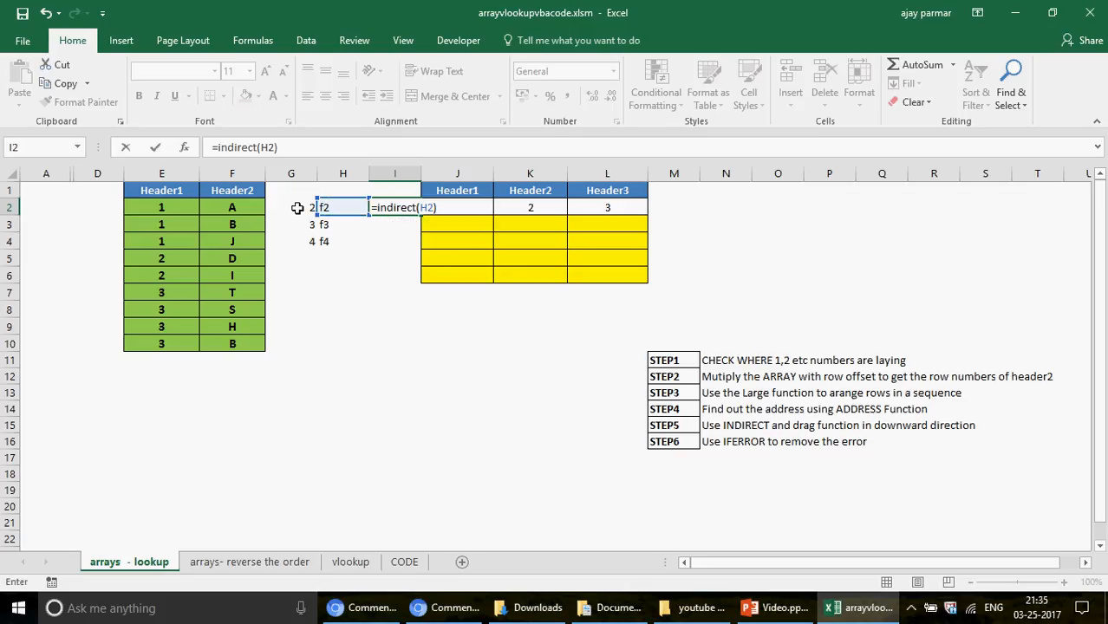
pyautogui.hotkey('ctrl', 'Return')
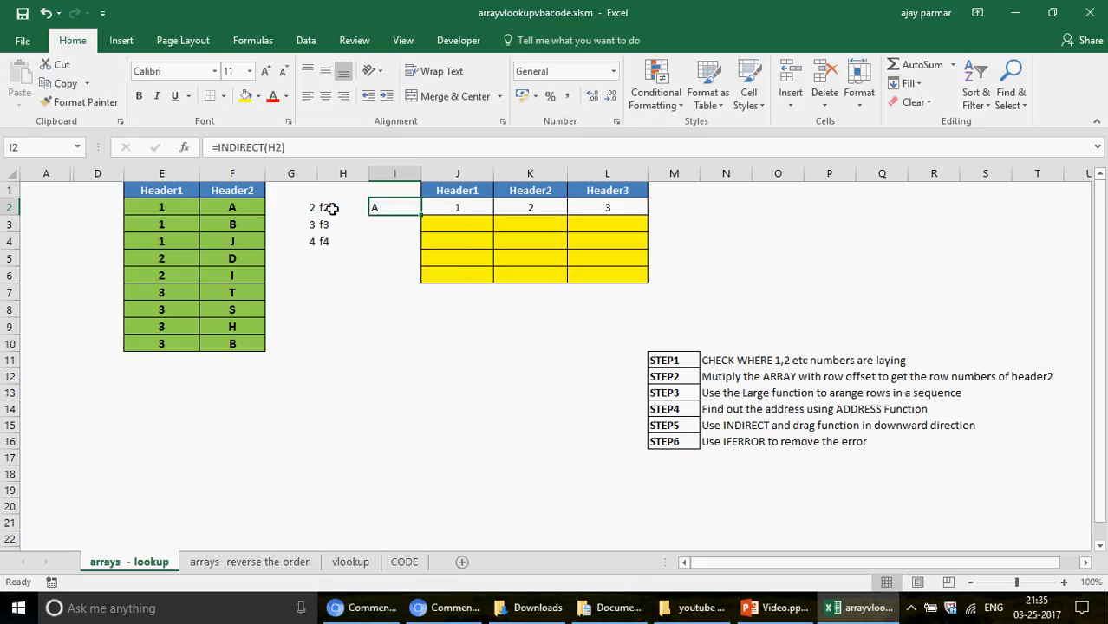
pyautogui.moveTo(420, 217); pyautogui.dragTo(423, 253)
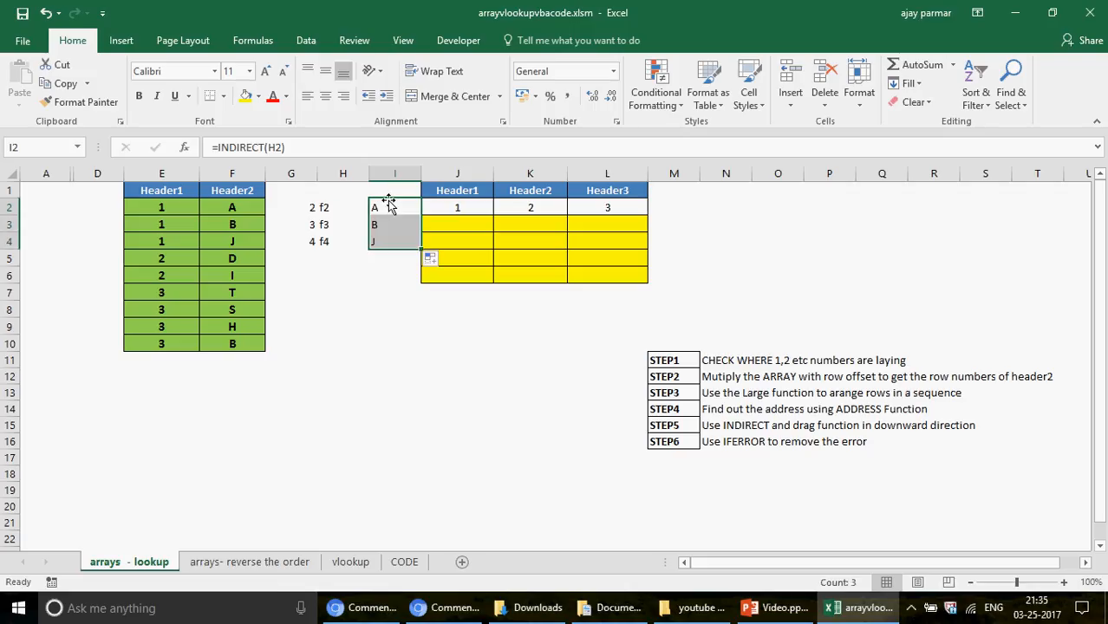
# - Delete the scratch row numbers, addresses and INDIRECT formulas in G2:I4
pyautogui.press('Left')
pyautogui.press('Left')
pyautogui.hotkey('shift', 'Right')
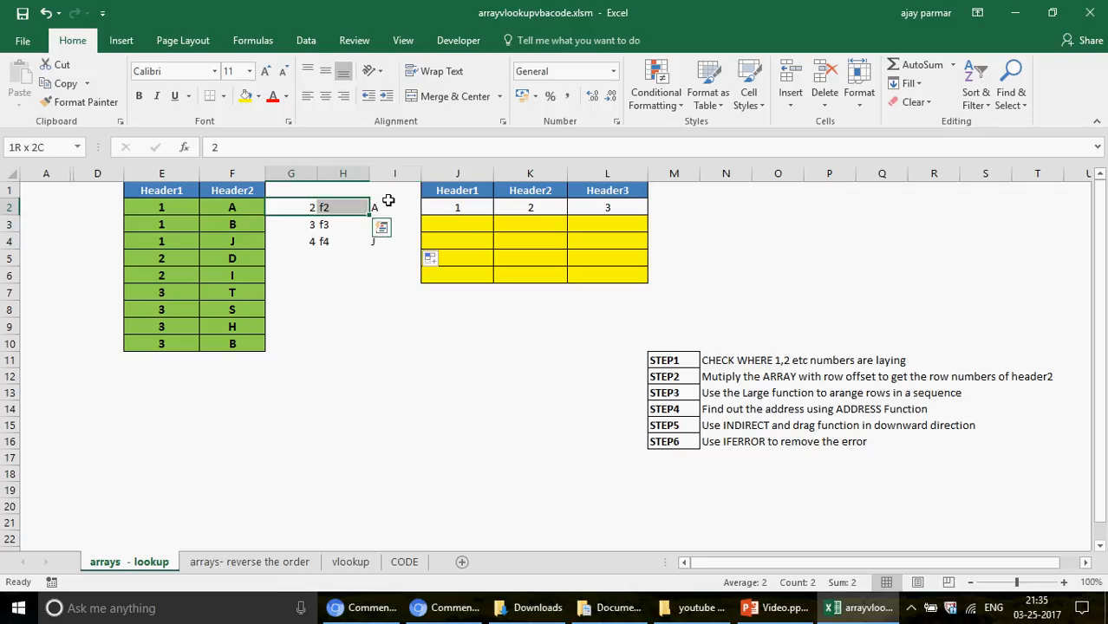
pyautogui.hotkey('shift', 'Right')
pyautogui.hotkey('shift', 'Down')
pyautogui.hotkey('shift', 'Down')
pyautogui.press('Delete')
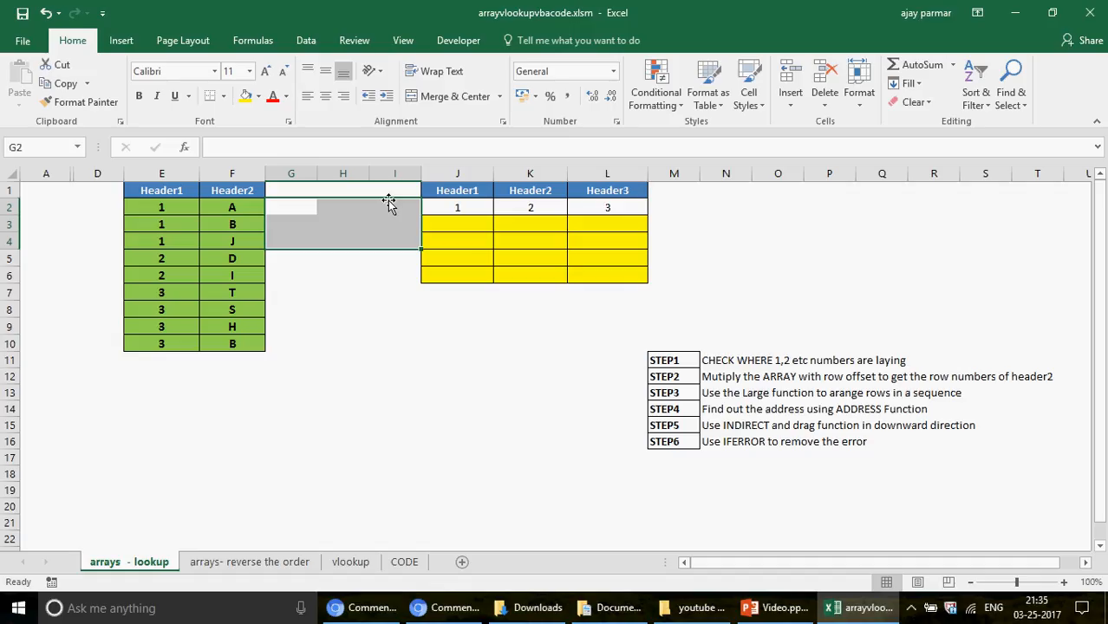
pyautogui.click(551, 361)
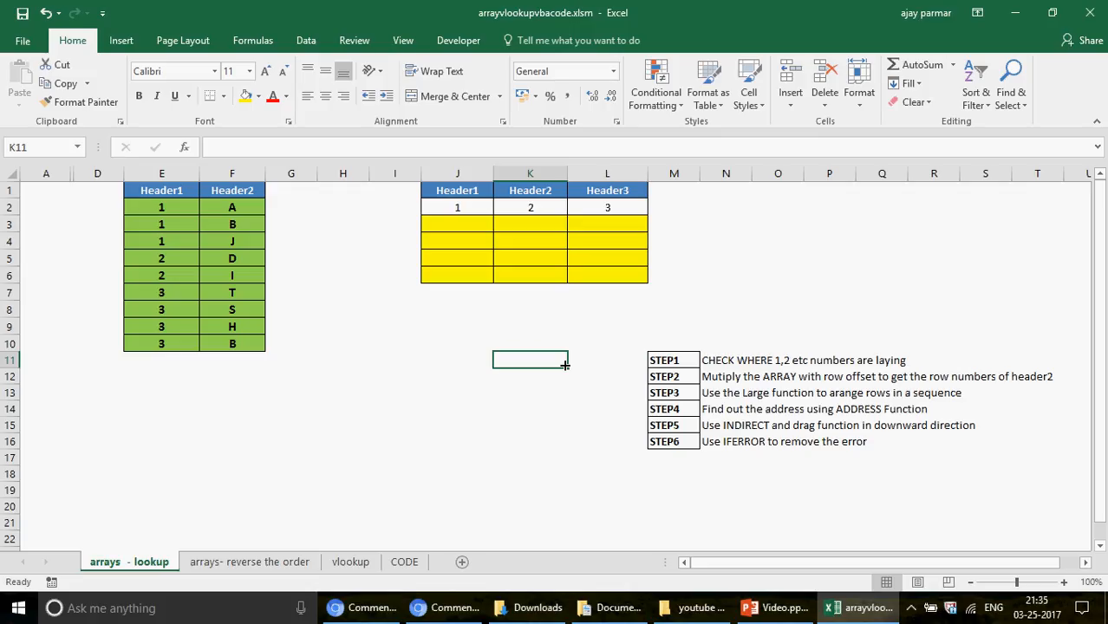
pyautogui.write('=')
pyautogui.press('Return')
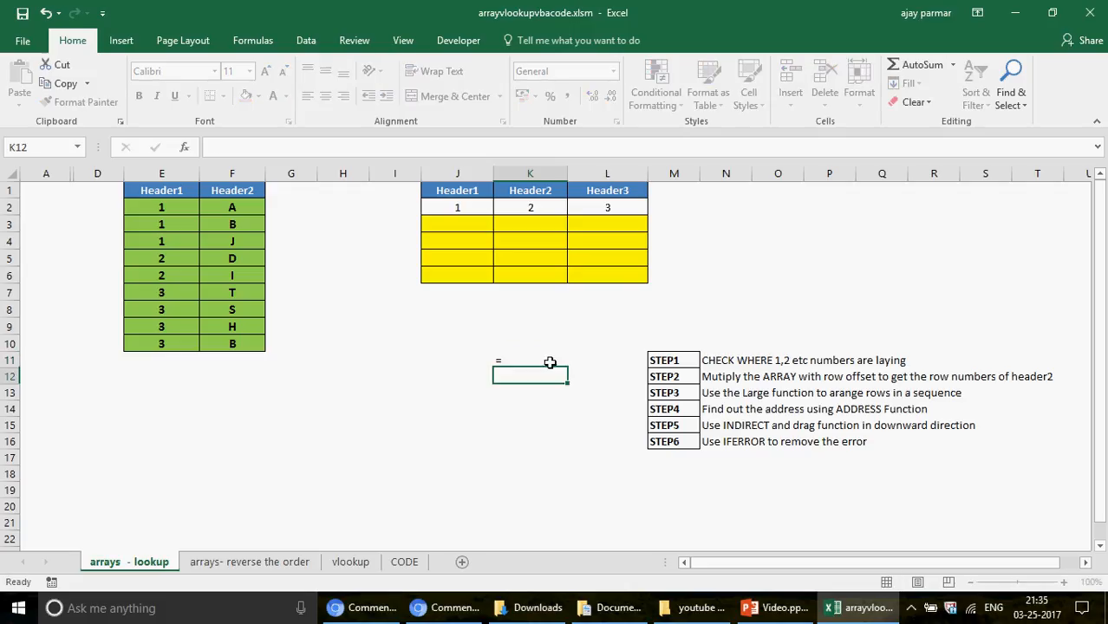
pyautogui.hotkey('ctrl', 'z')
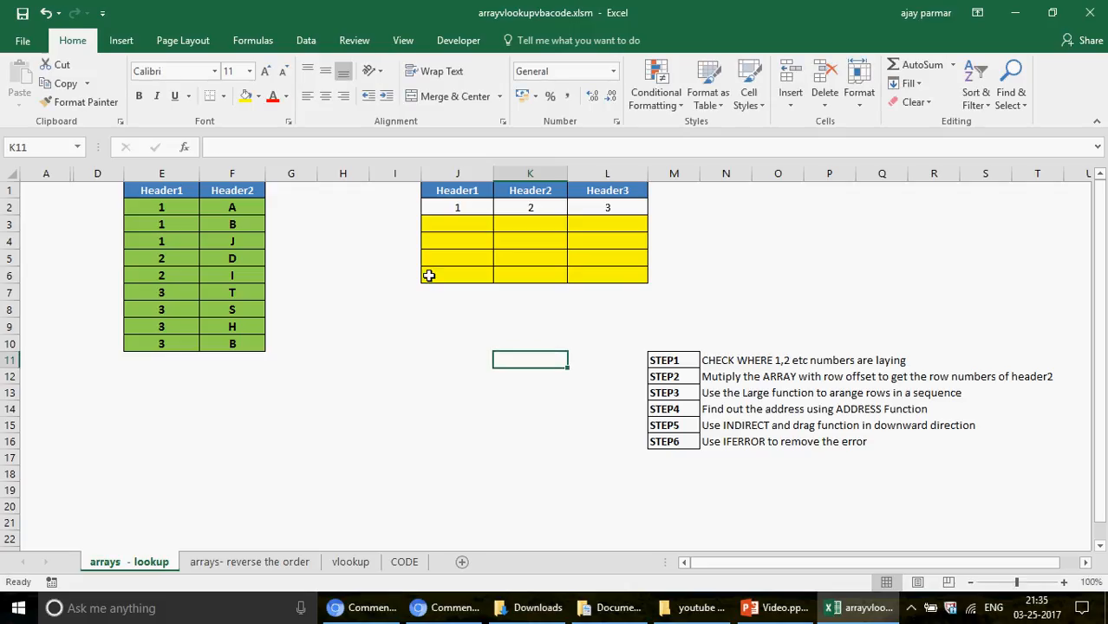
# - Enter =IF(E2=1,ROW(),"") in G2 to return the row number where Header1 equals 1
pyautogui.click(287, 202)
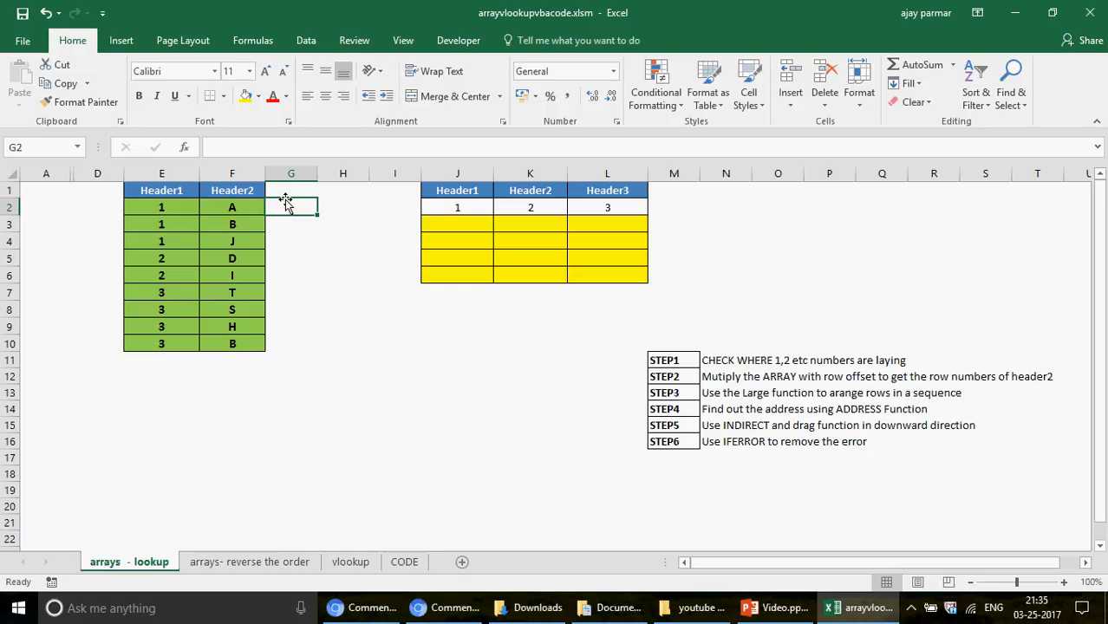
pyautogui.write('=')
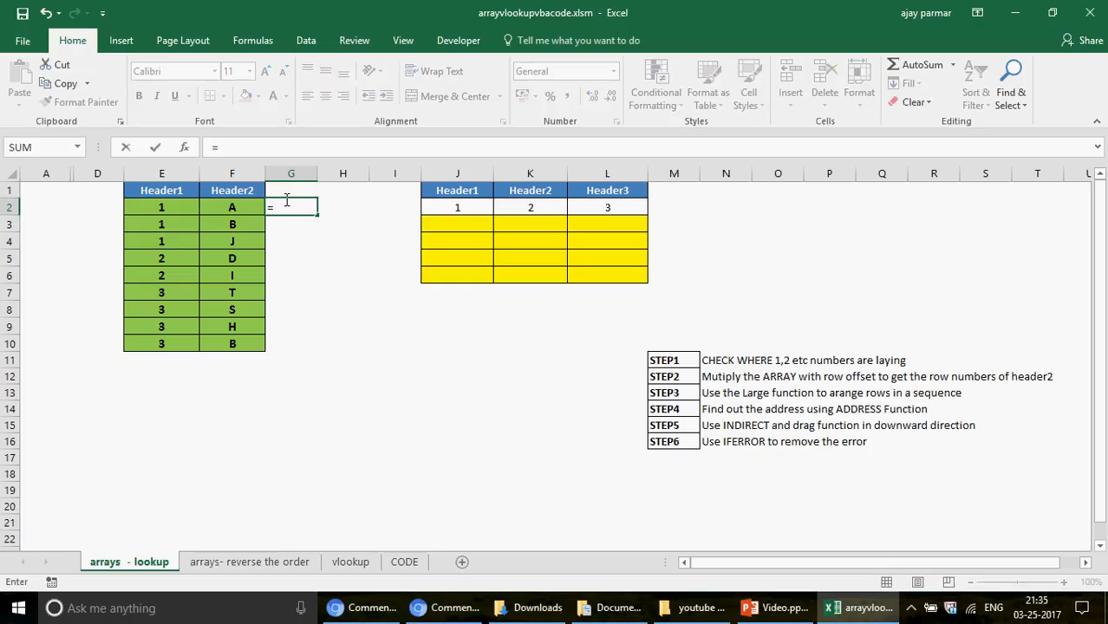
pyautogui.write('if(')
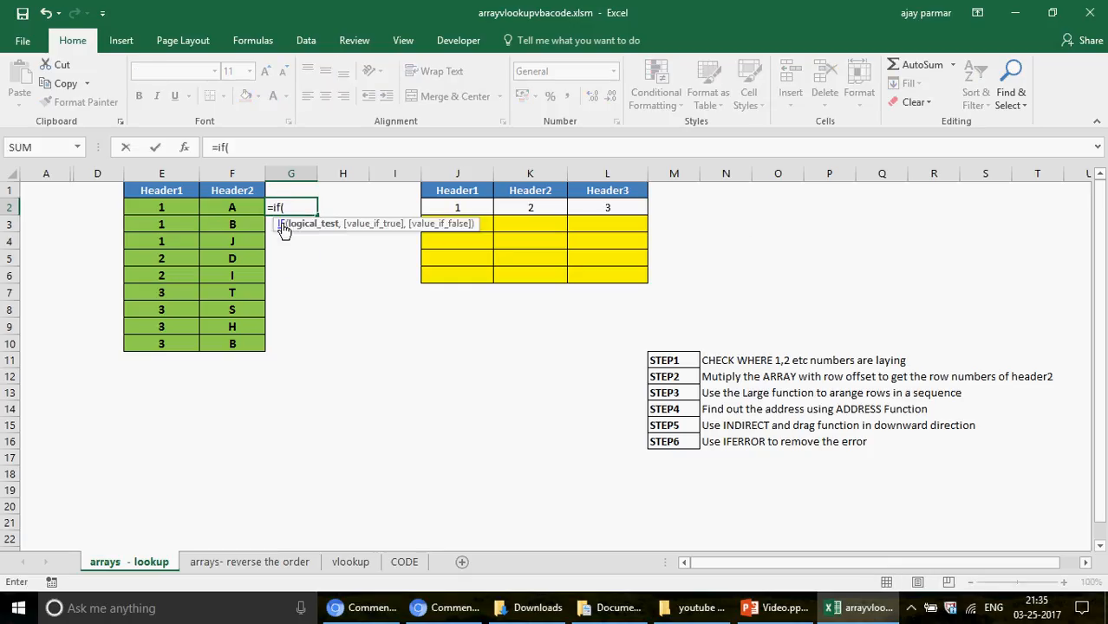
pyautogui.click(161, 207)
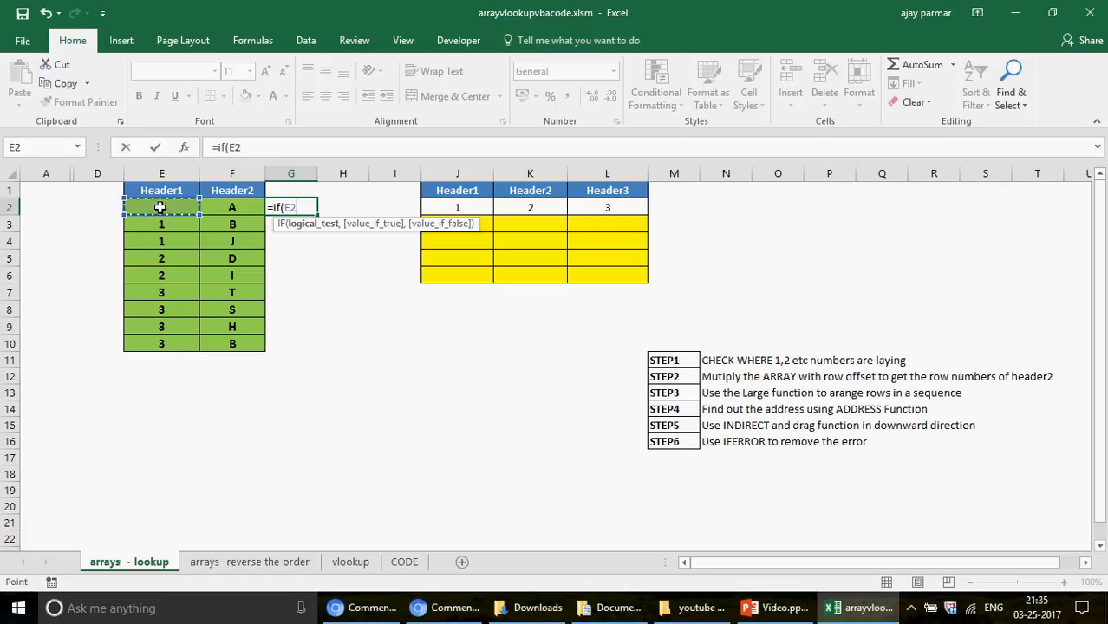
pyautogui.write('=1')
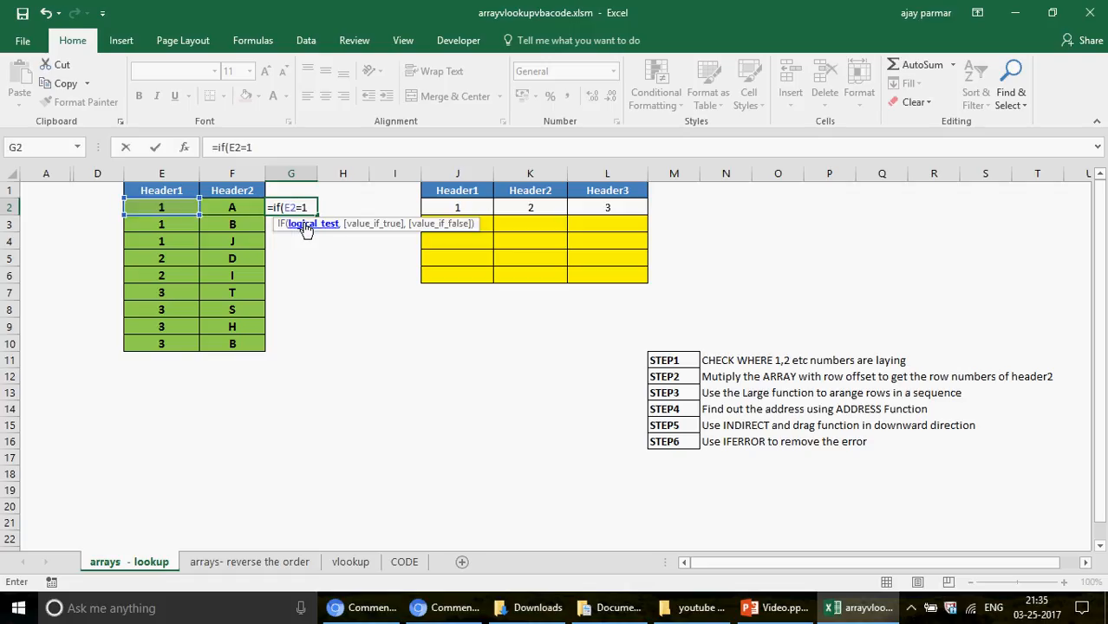
pyautogui.write(',row')
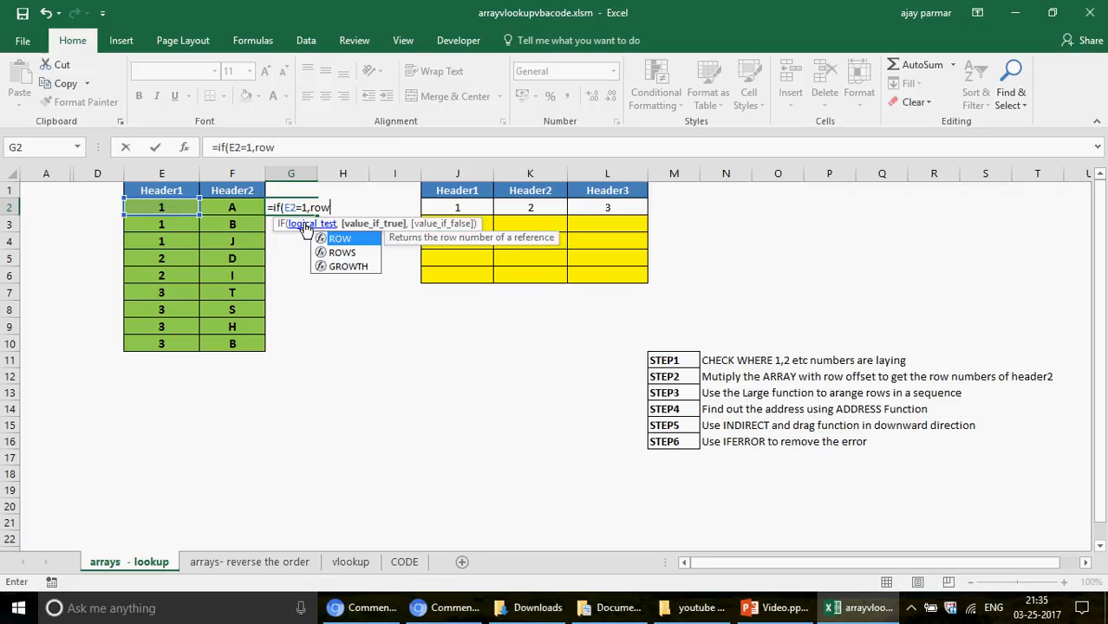
pyautogui.write('()')
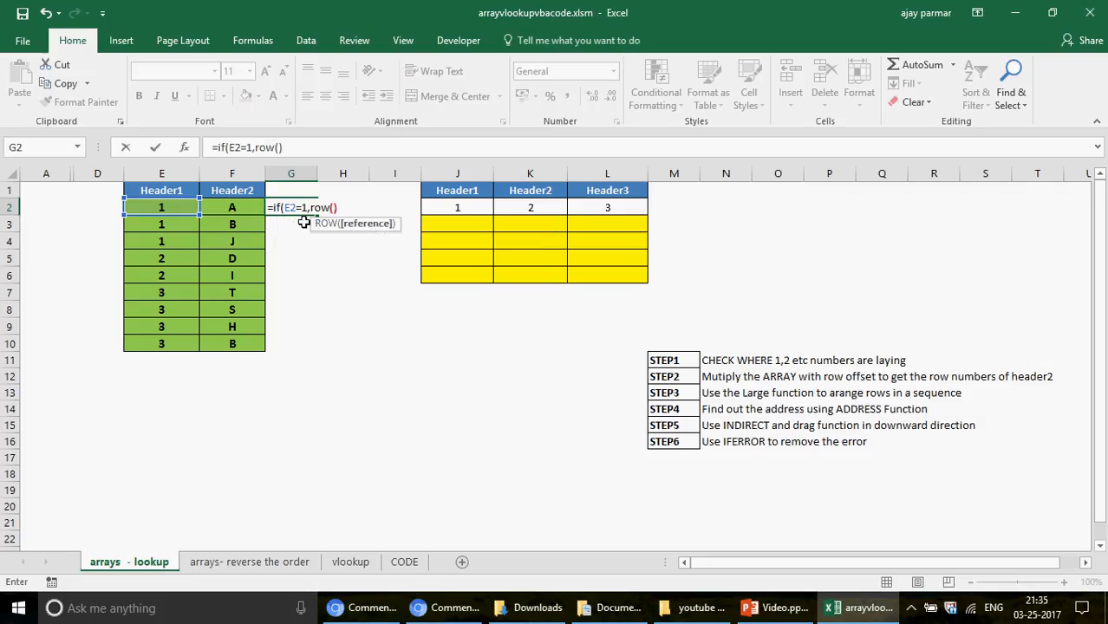
pyautogui.write(',')
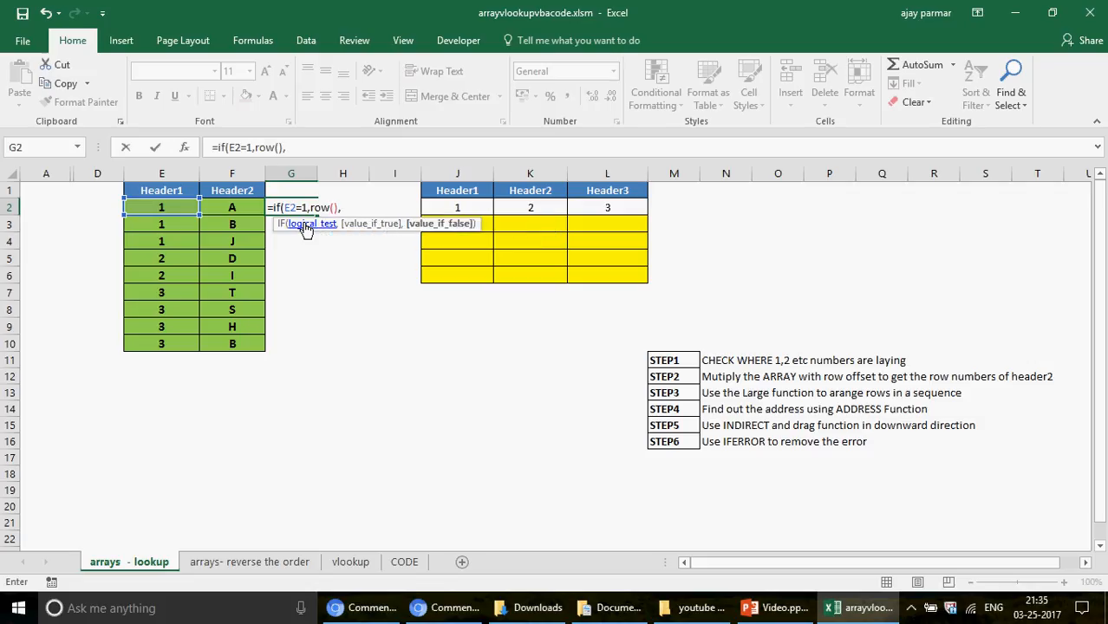
pyautogui.write('""')
pyautogui.press('Return')
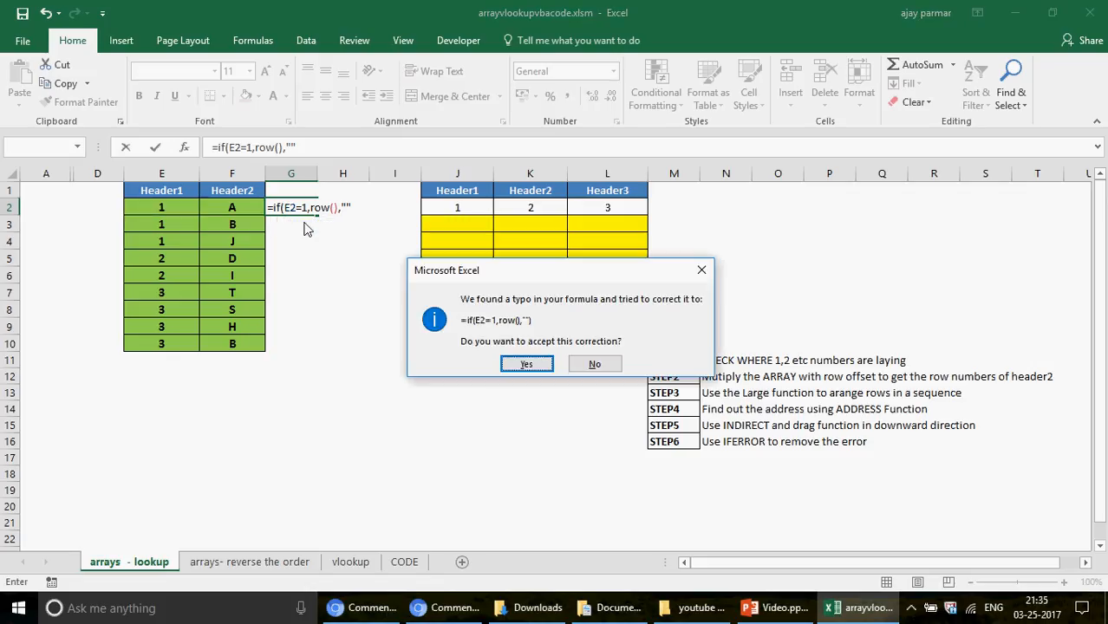
pyautogui.press('Return')
pyautogui.press('Up')
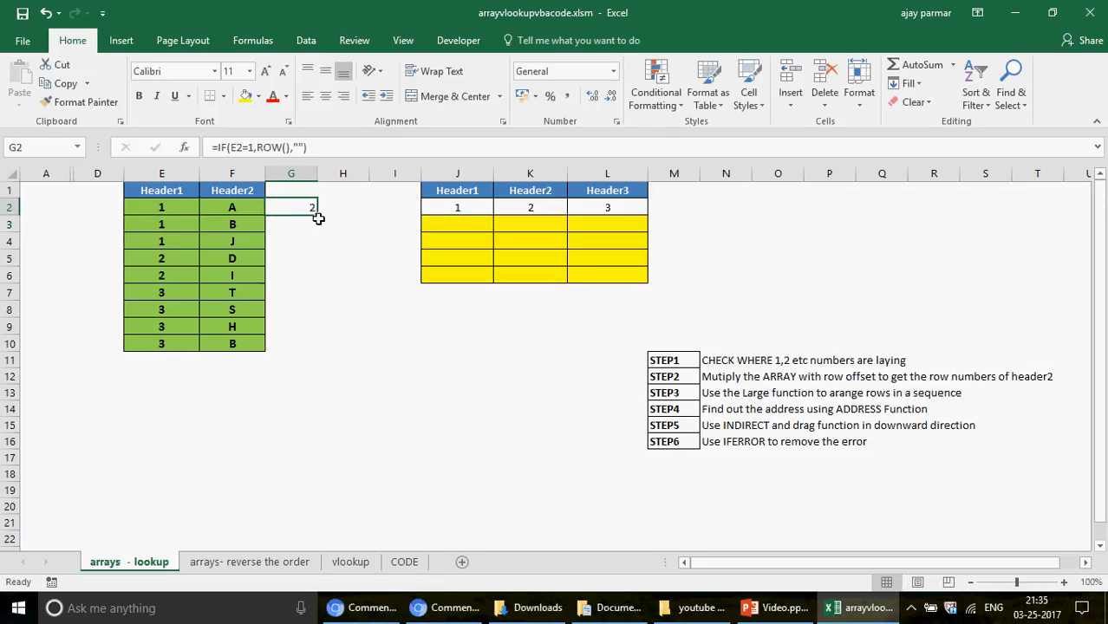
# - Fill the row-number formula from G2 down to G10
pyautogui.moveTo(318, 218); pyautogui.dragTo(310, 348)
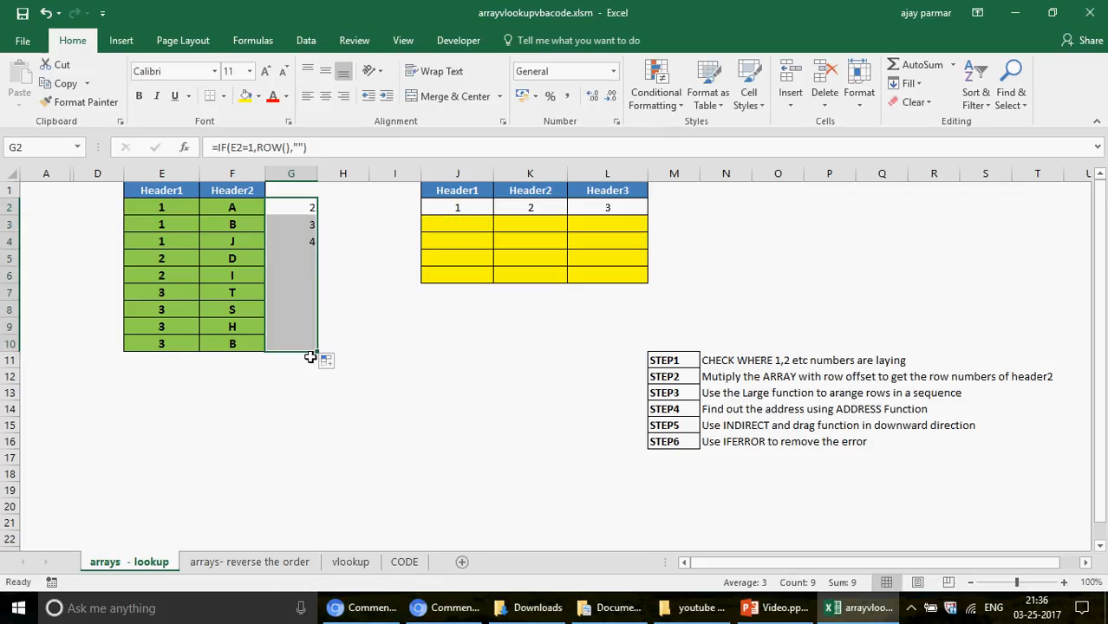
pyautogui.press('Down')
pyautogui.press('Up')
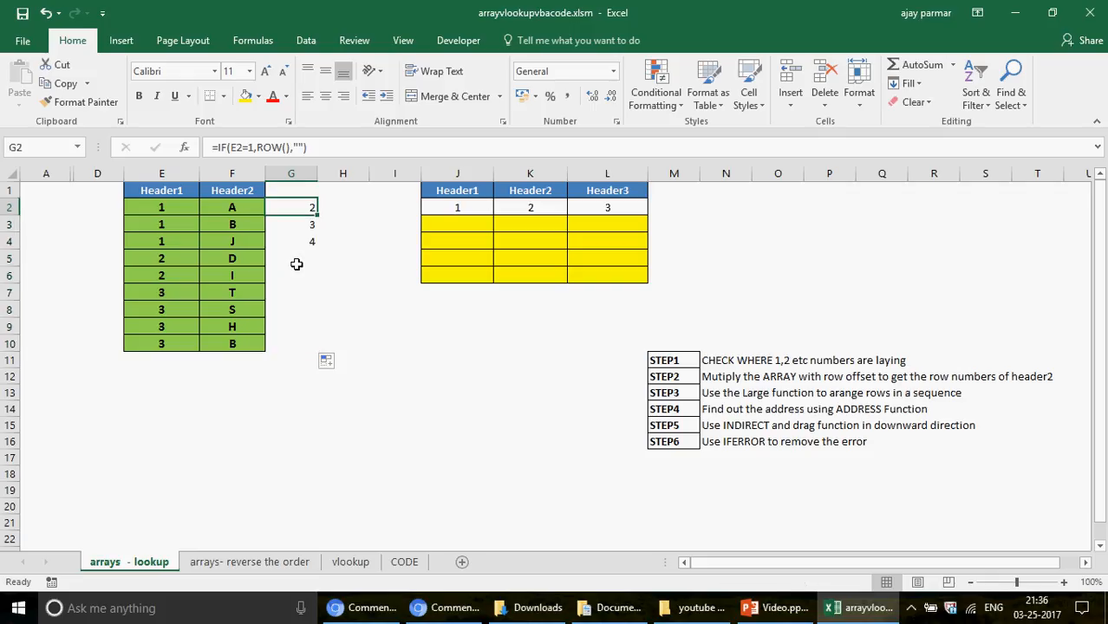
# - Change the G2 formula to =IF(E2=2,ROW(),""), refill it down to G10 and compare the results with the Header1 keys
pyautogui.press('Down')
pyautogui.click(254, 147)
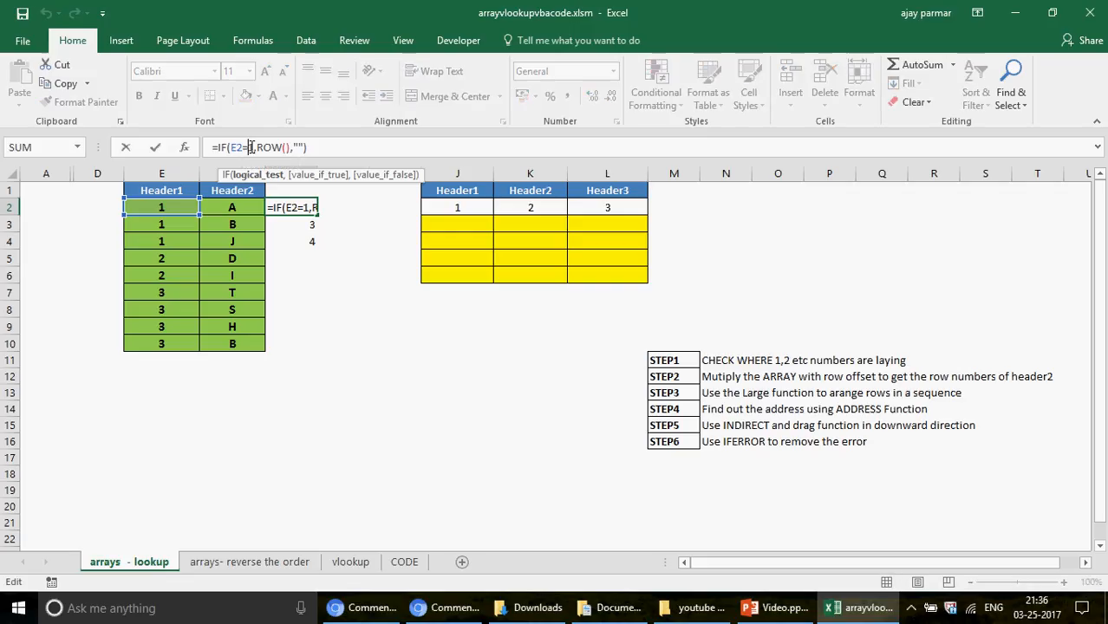
pyautogui.press('Return')
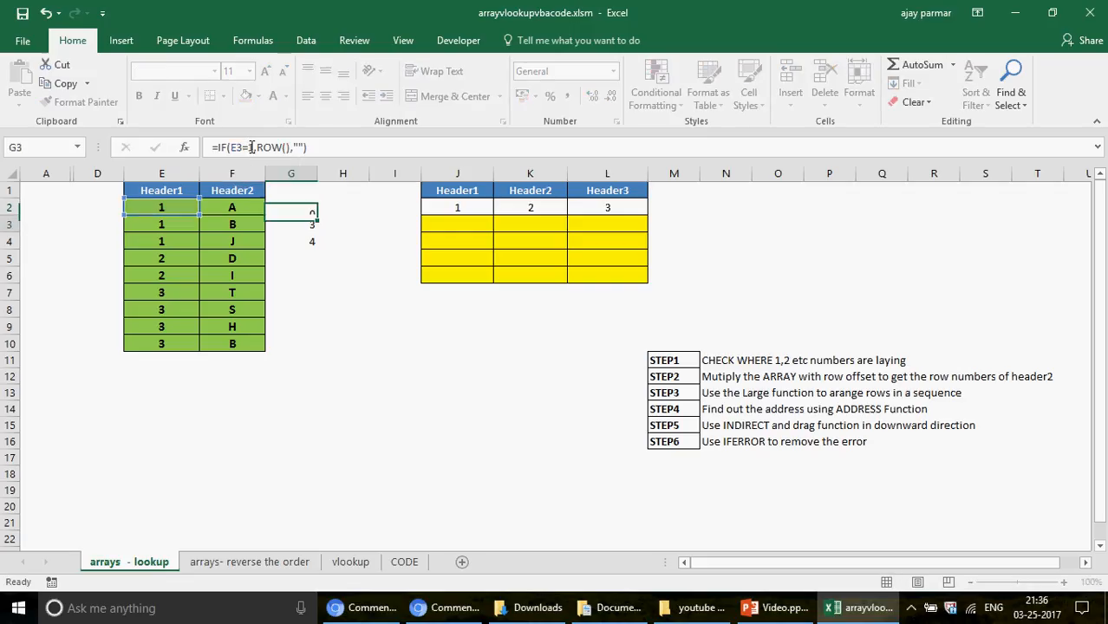
pyautogui.press('Up')
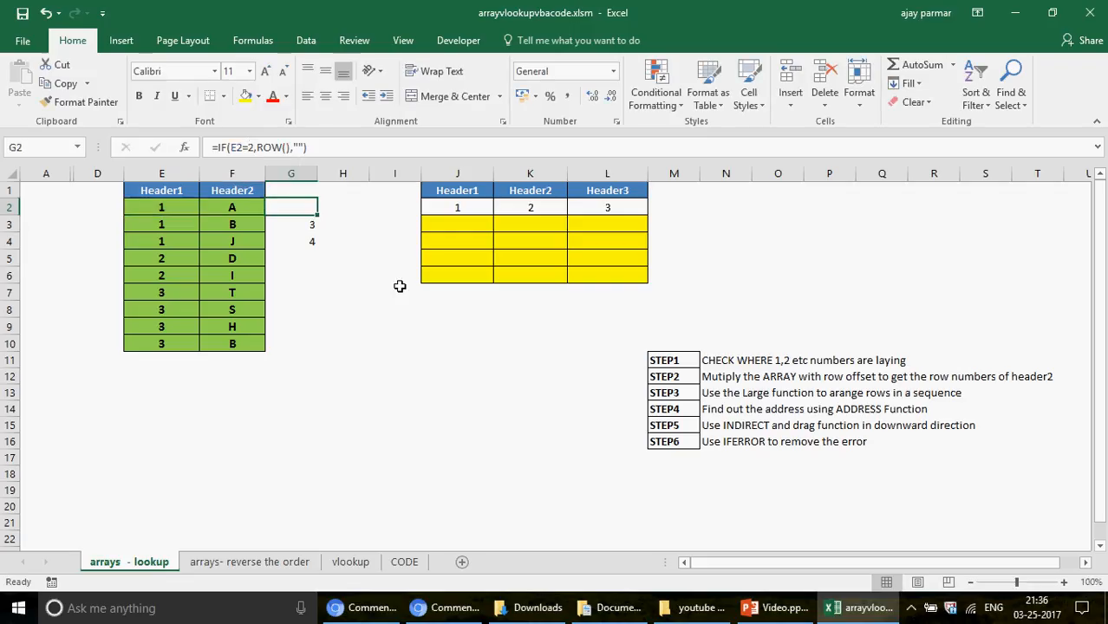
pyautogui.doubleClick(317, 216)
pyautogui.click(298, 259)
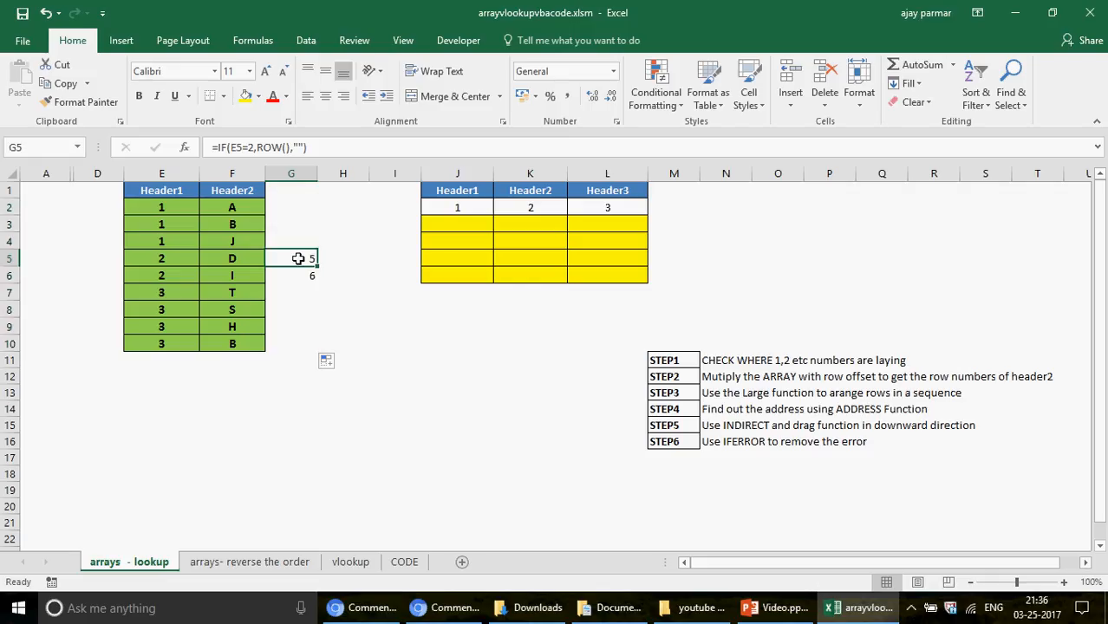
pyautogui.press('Left')
pyautogui.press('Left')
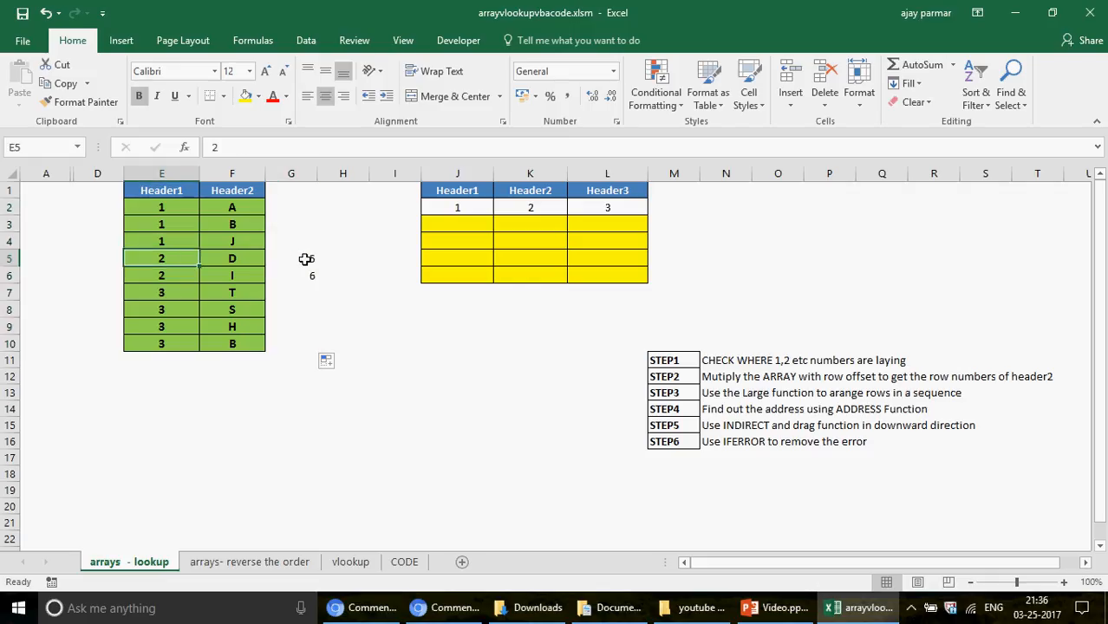
pyautogui.click(305, 258)
# - Delete the scratch row-number formulas in G2:G10
pyautogui.click(297, 203)
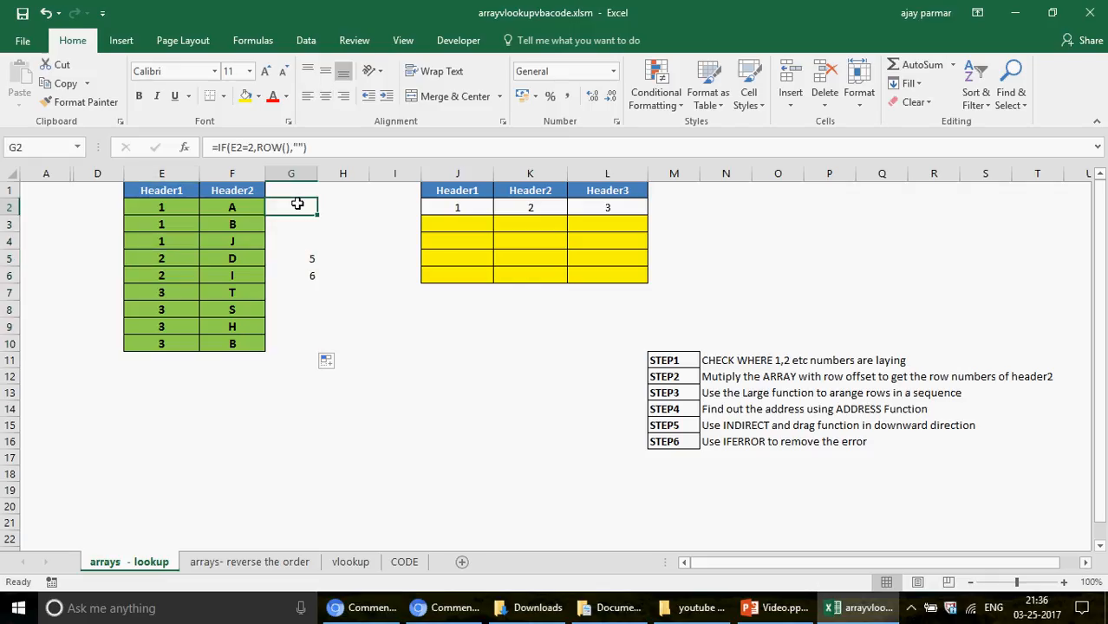
pyautogui.hotkey('ctrl', 'shift', 'Down')
pyautogui.press('Delete')
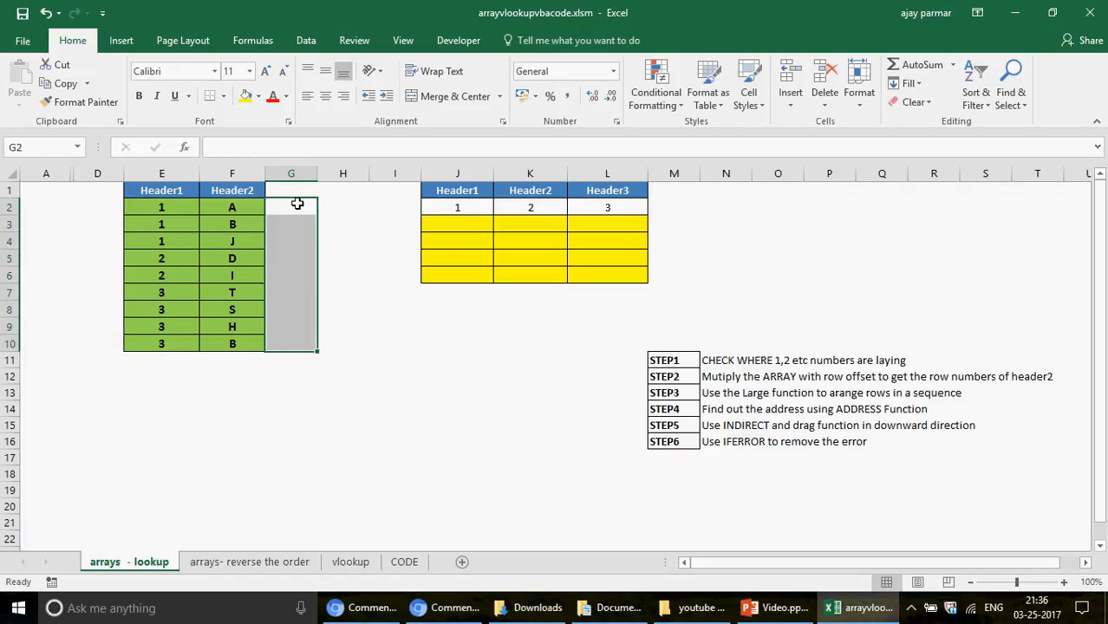
pyautogui.click(467, 223)
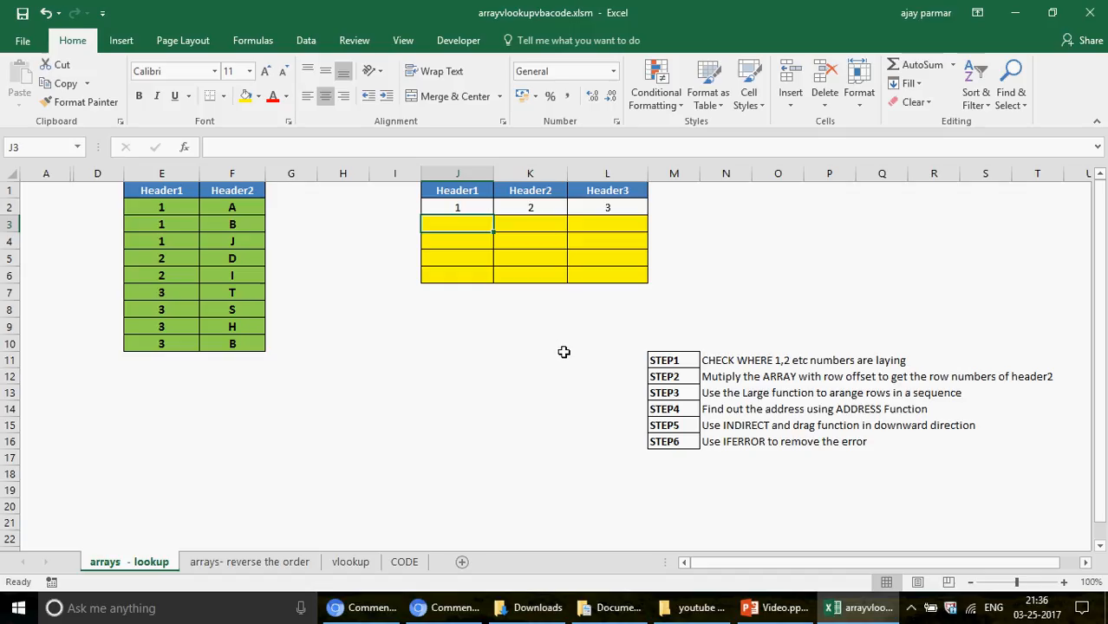
pyautogui.click(538, 365)
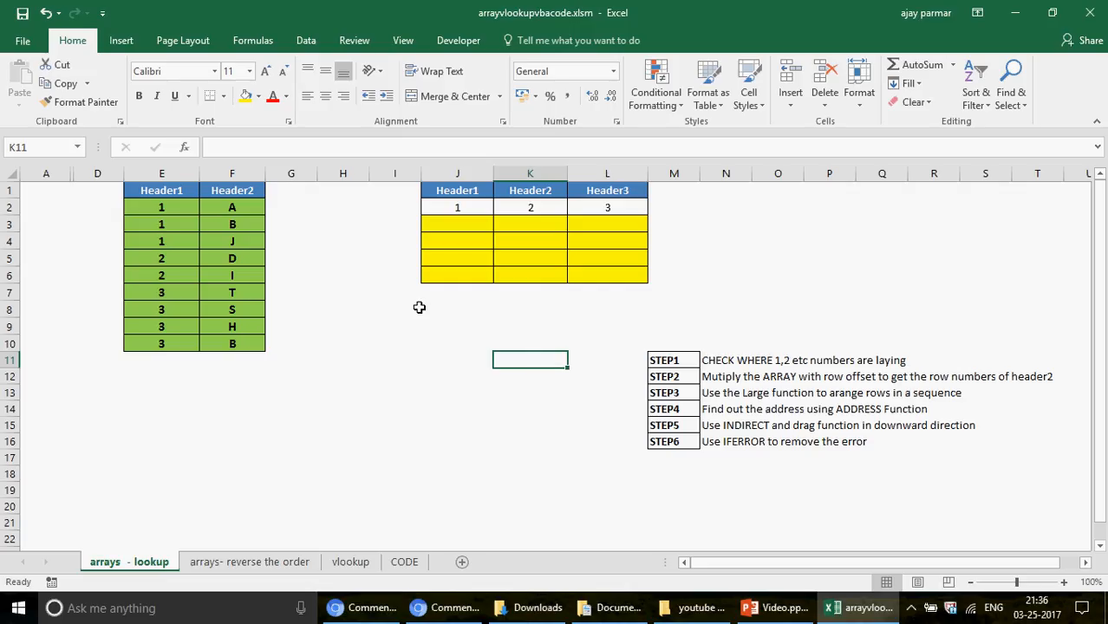
pyautogui.click(289, 204)
pyautogui.press('Down')
pyautogui.press('Down')
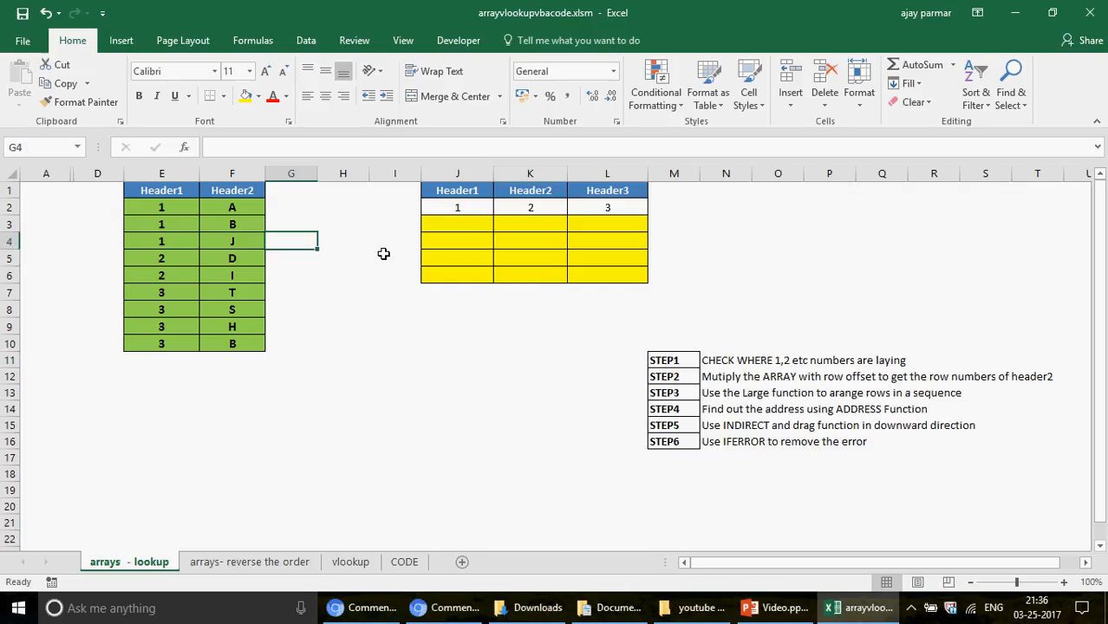
pyautogui.click(530, 365)
pyautogui.click(180, 200)
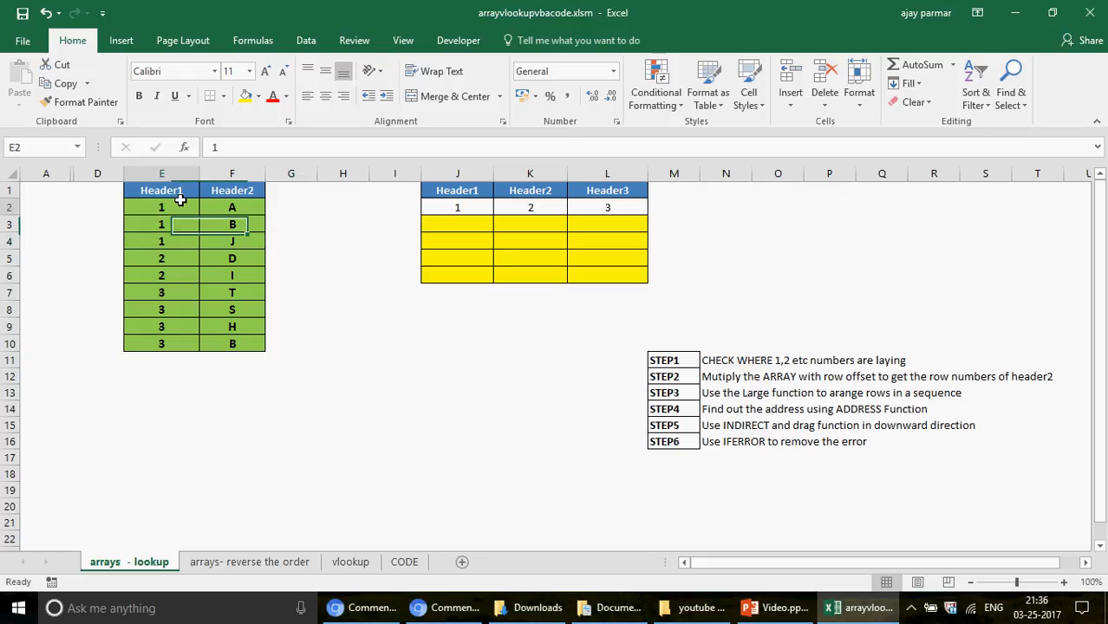
pyautogui.moveTo(179, 200); pyautogui.dragTo(167, 344)
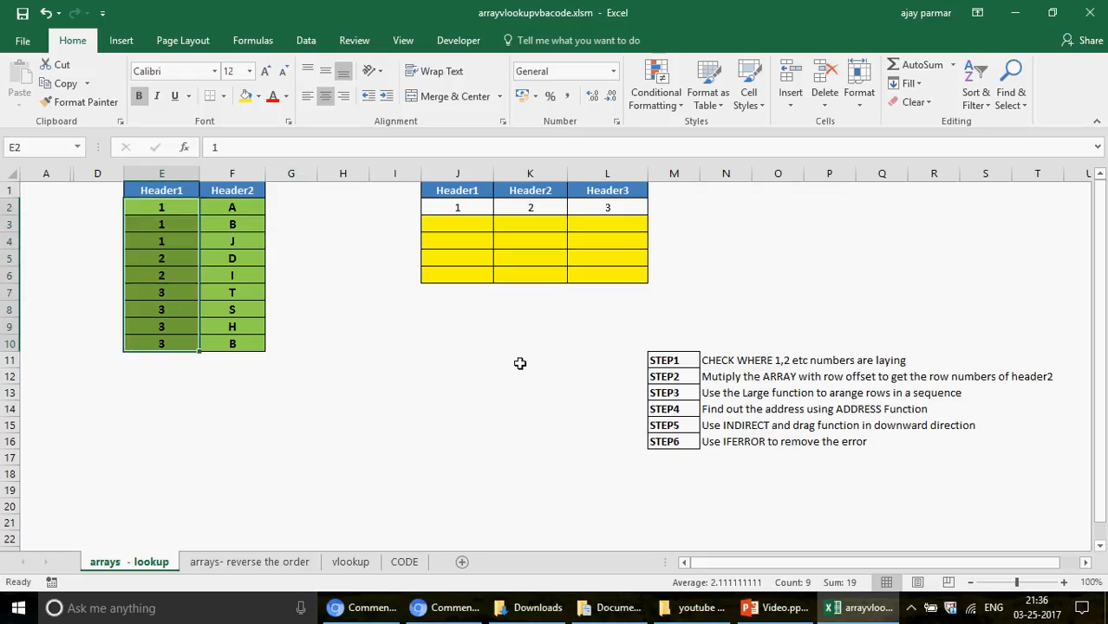
pyautogui.click(520, 363)
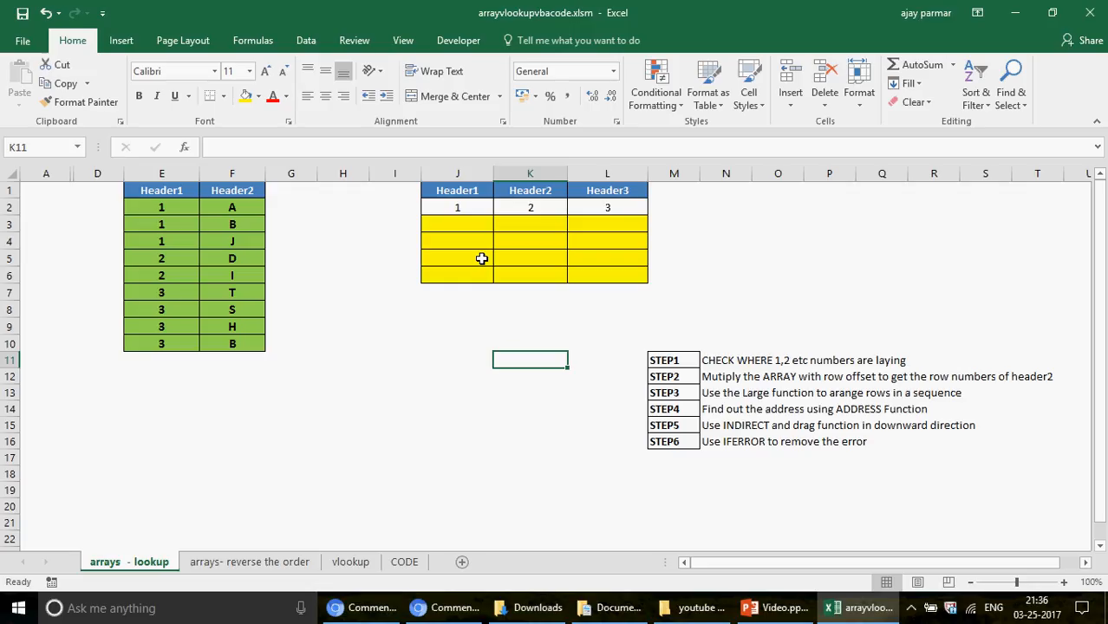
pyautogui.click(458, 225)
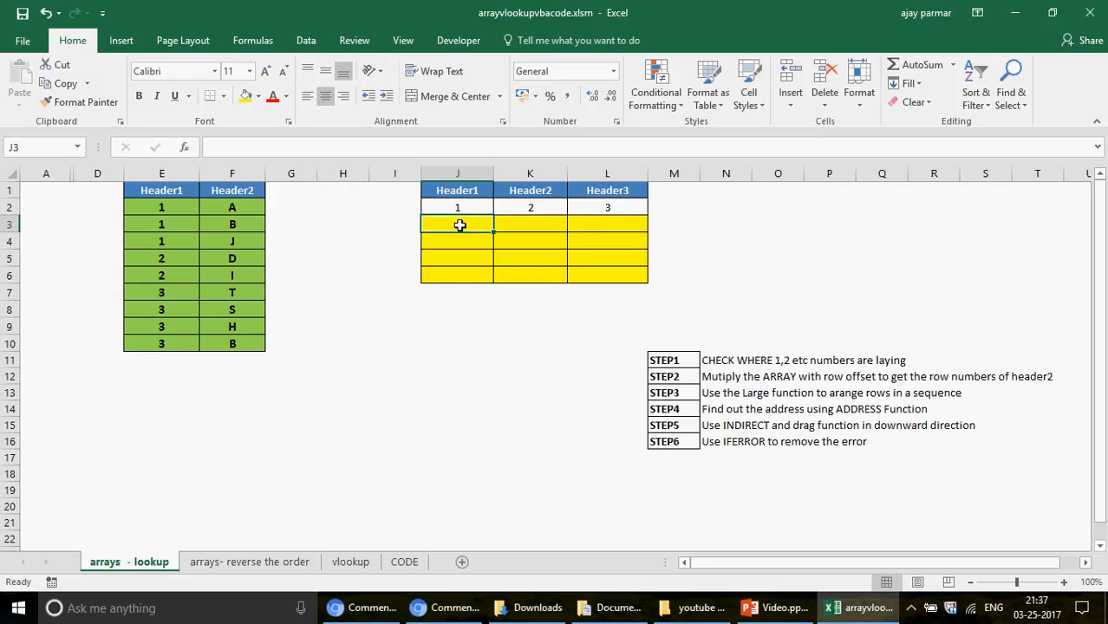
# - Enter the array formula =(E2:E10=$J$2) in K11 to test which Header1 keys match the key in J2
pyautogui.click(518, 357)
pyautogui.write('=')
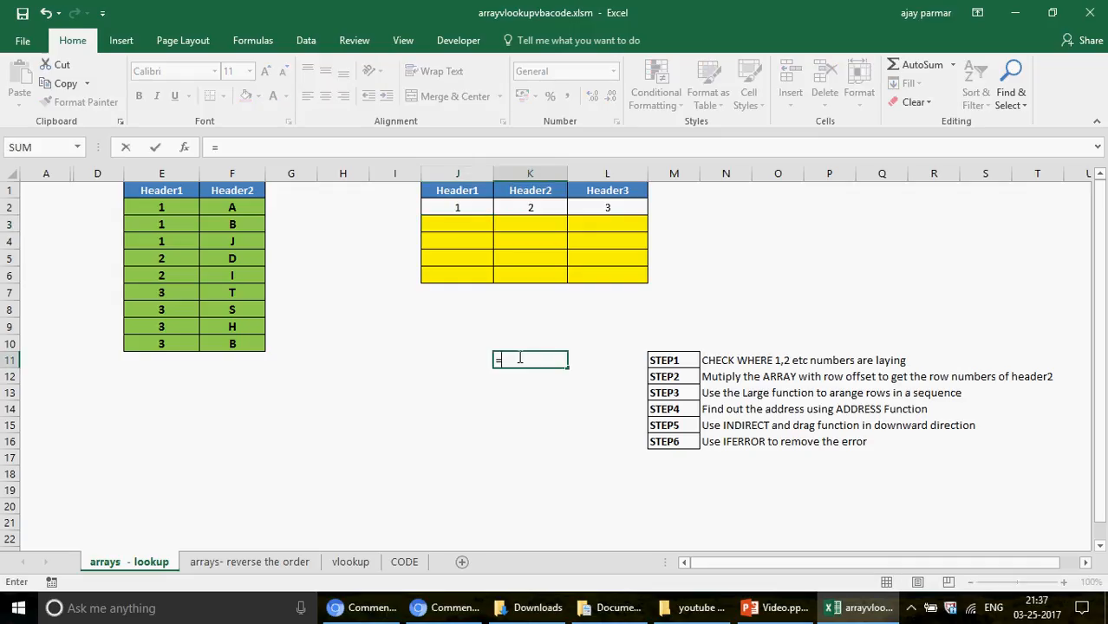
pyautogui.moveTo(166, 208); pyautogui.dragTo(162, 344)
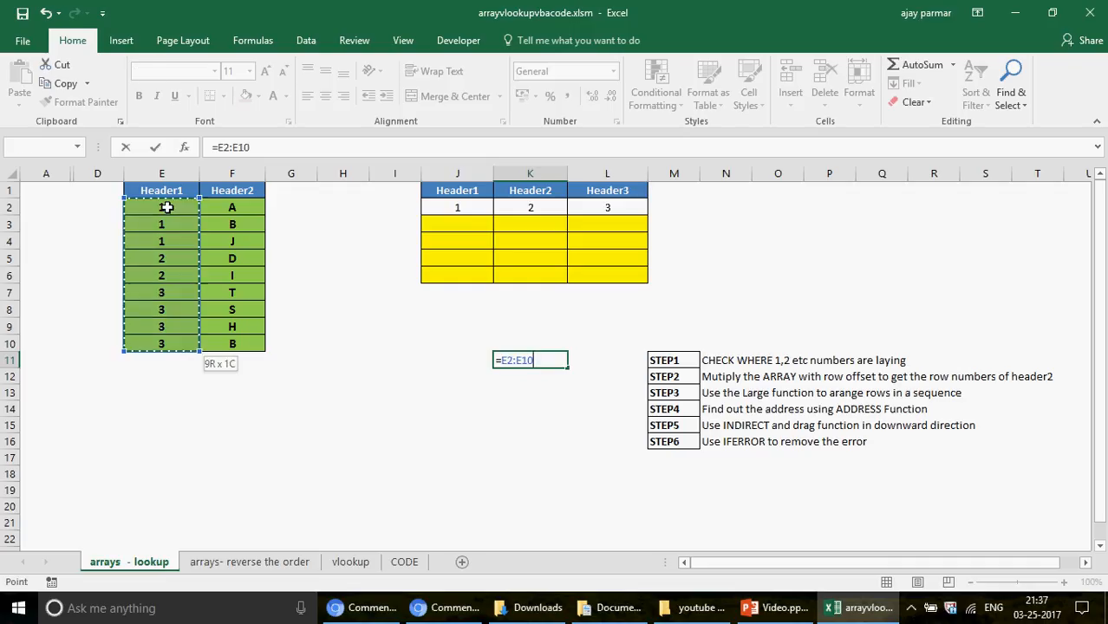
pyautogui.write('=')
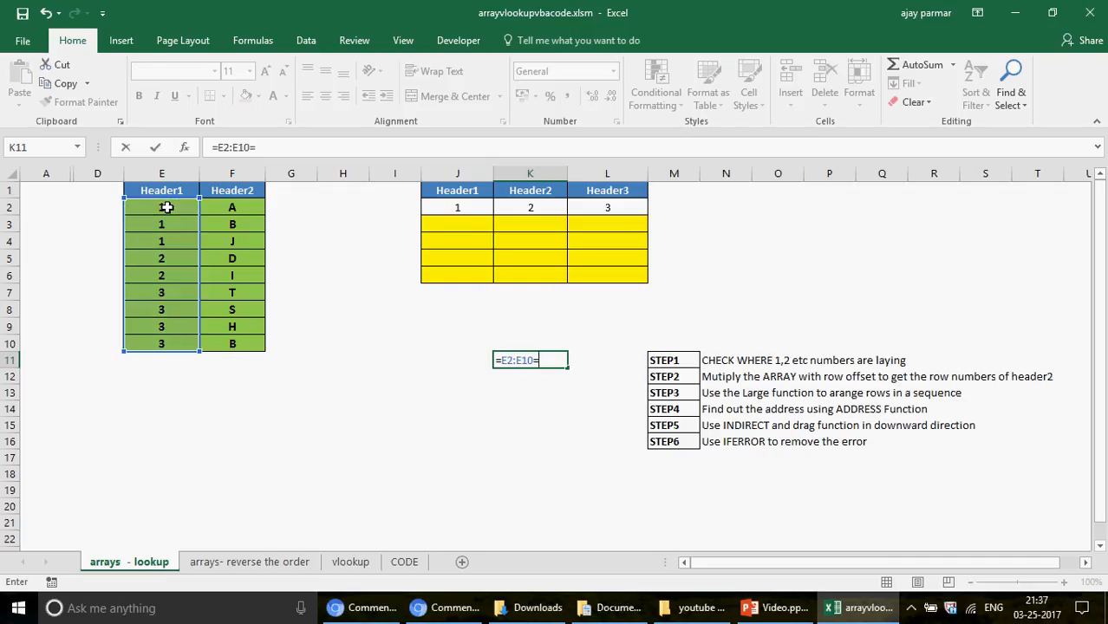
pyautogui.click(463, 208)
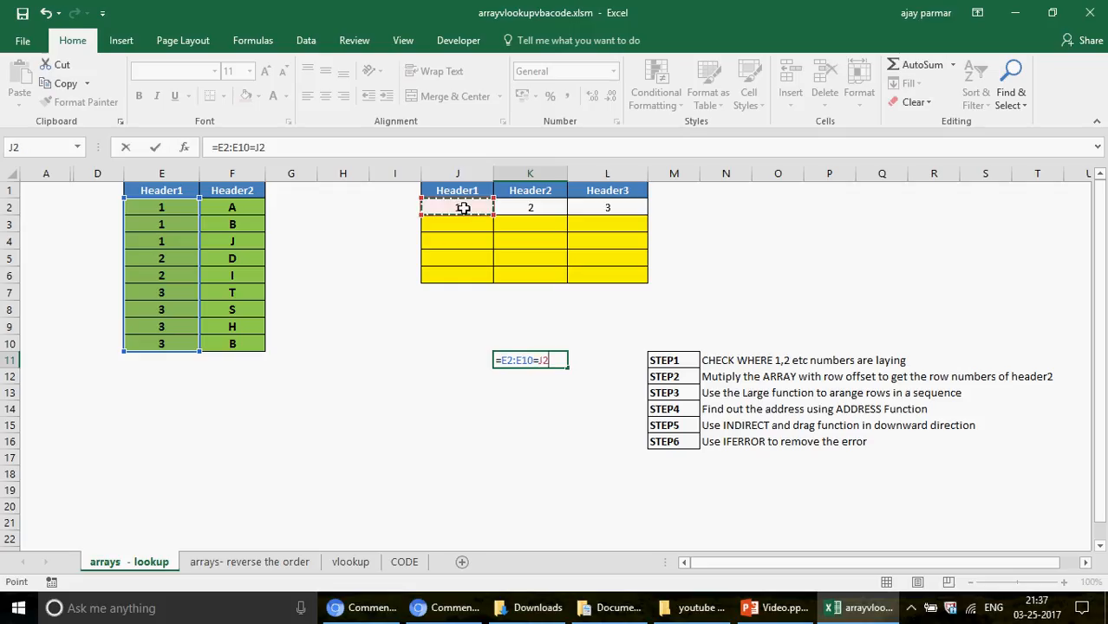
pyautogui.press('F4')
pyautogui.write(')')
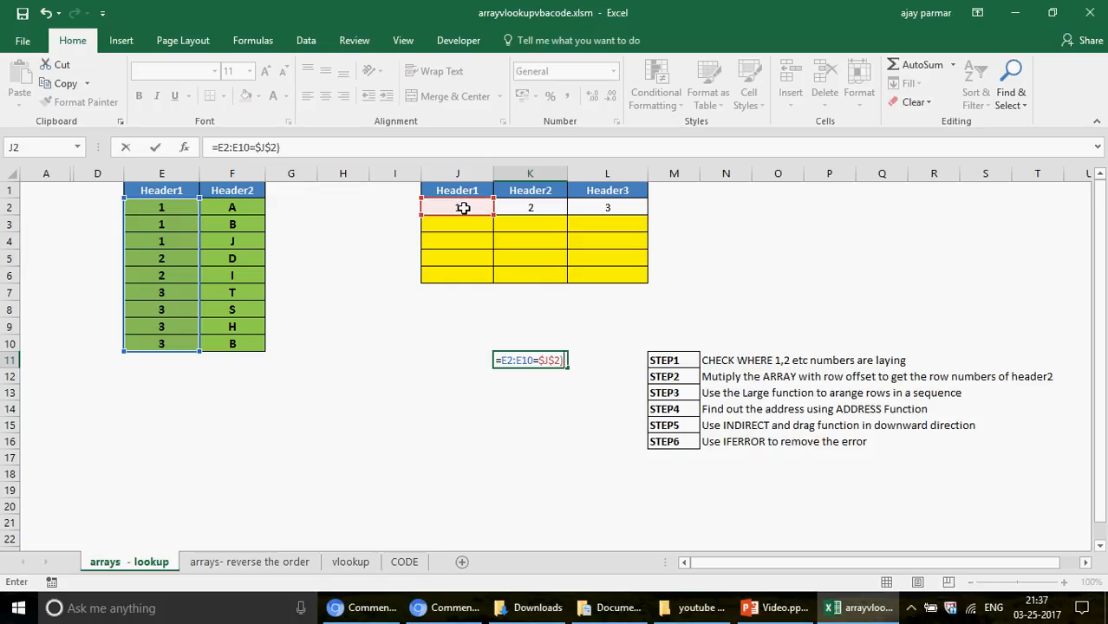
pyautogui.click(221, 147)
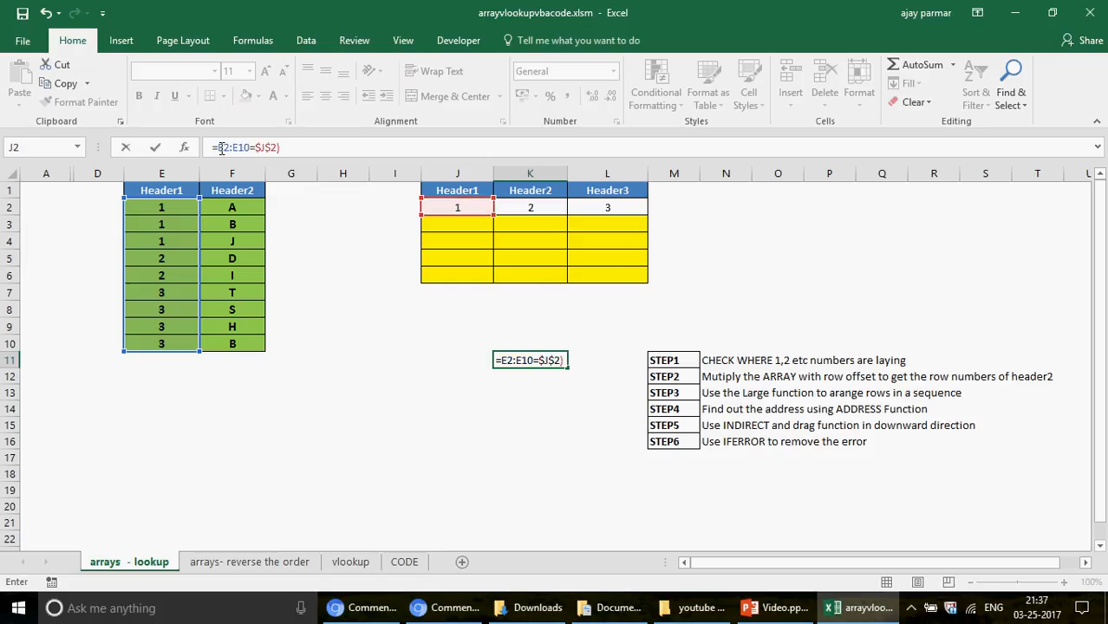
pyautogui.click(219, 147)
pyautogui.write('(')
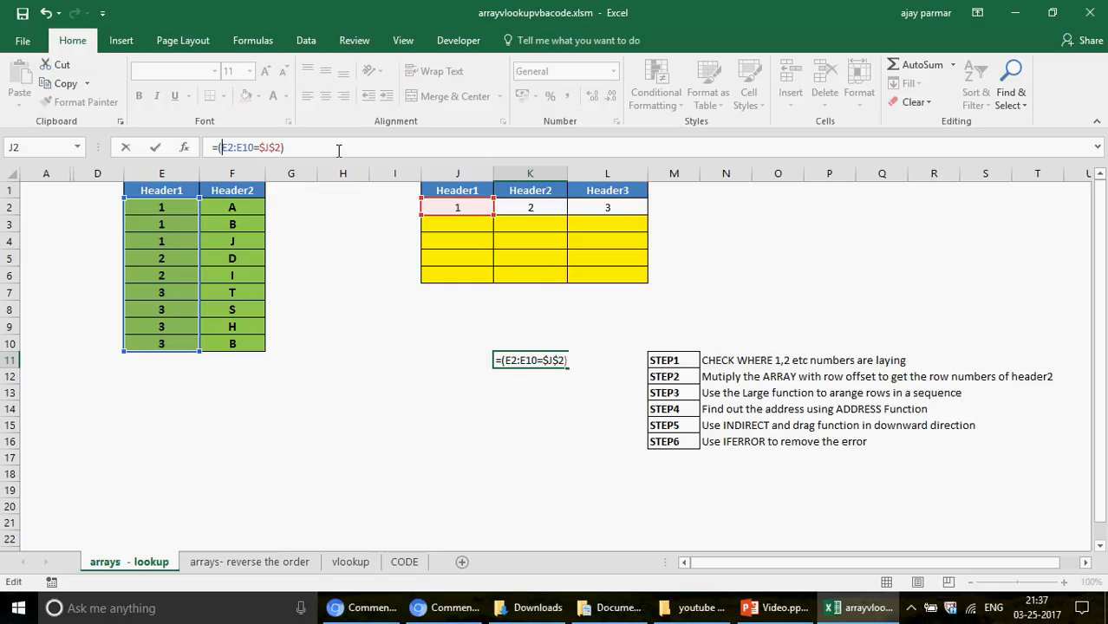
pyautogui.hotkey('ctrl', 'shift', 'Return')
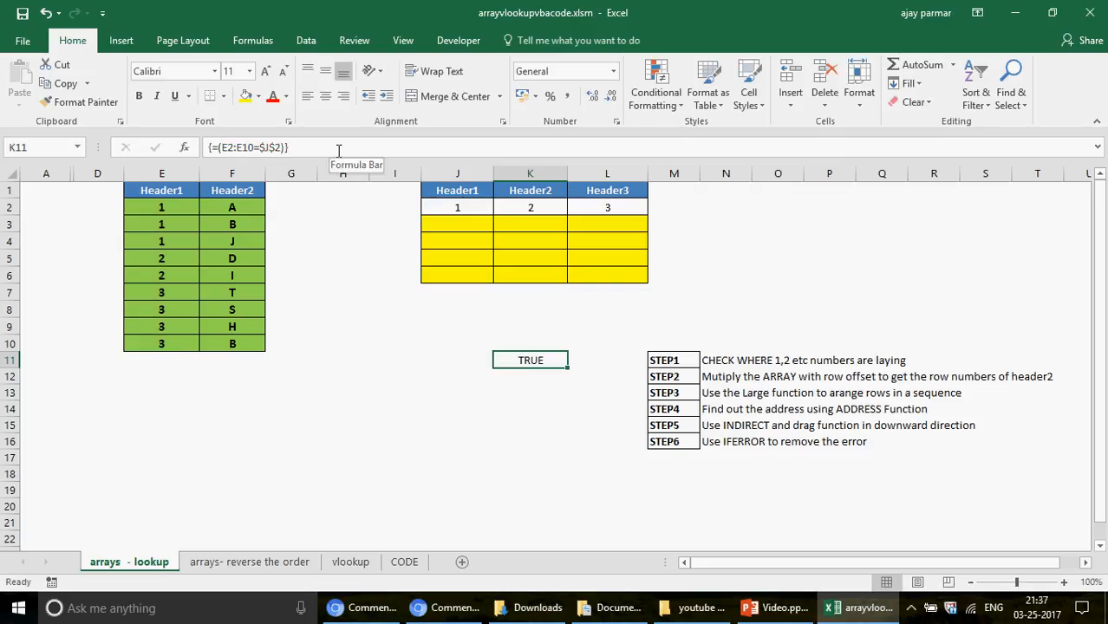
# - Evaluate the K11 comparison in place to inspect its TRUE/FALSE array, leaving the formula as it was
pyautogui.click(218, 149)
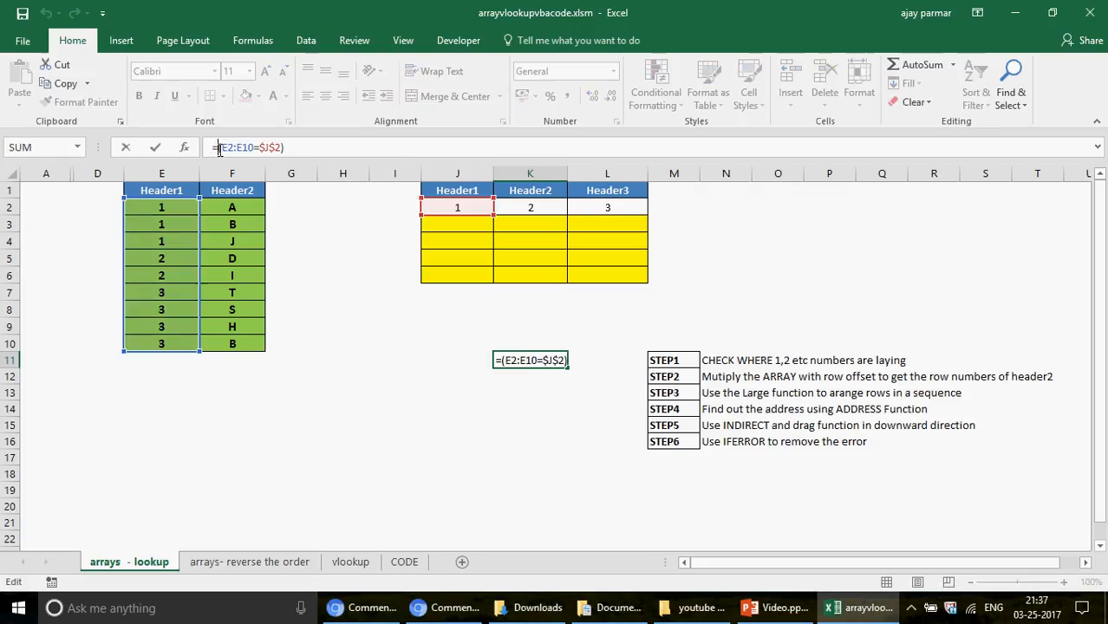
pyautogui.press('F9')
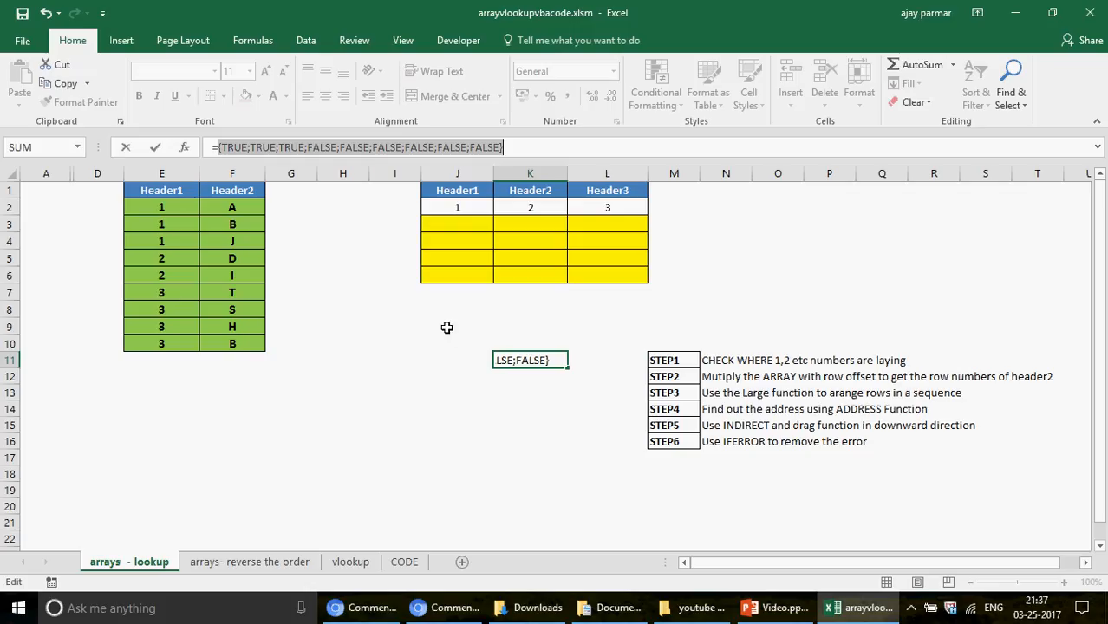
pyautogui.press('Escape')
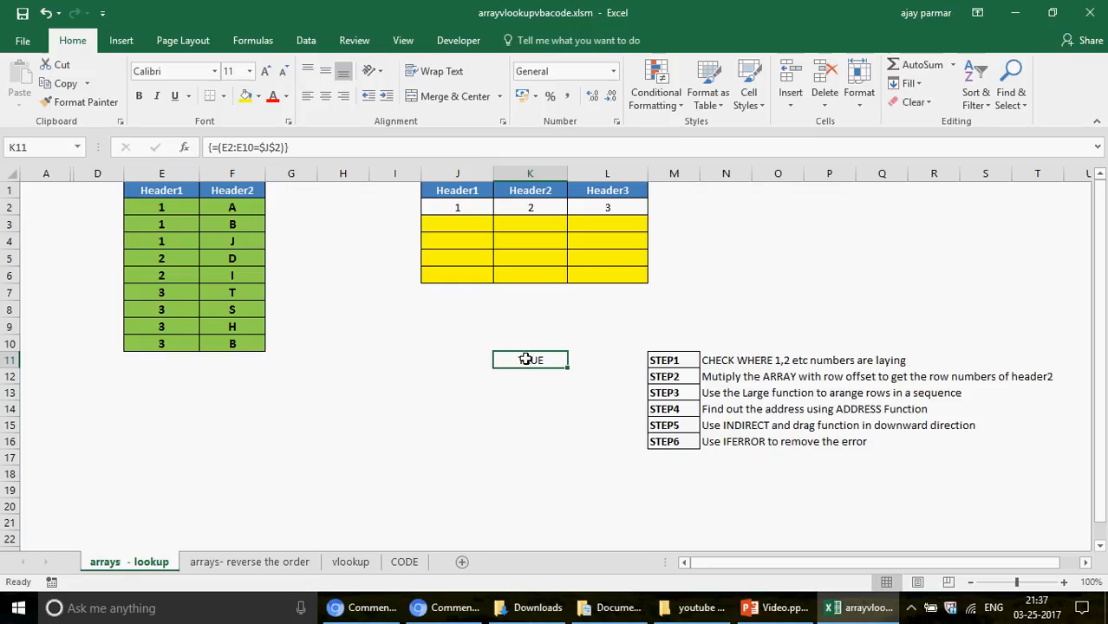
# - Begin an OFFSET formula in E15 with A2 as the reference, 0 rows and 0 columns
pyautogui.click(145, 423)
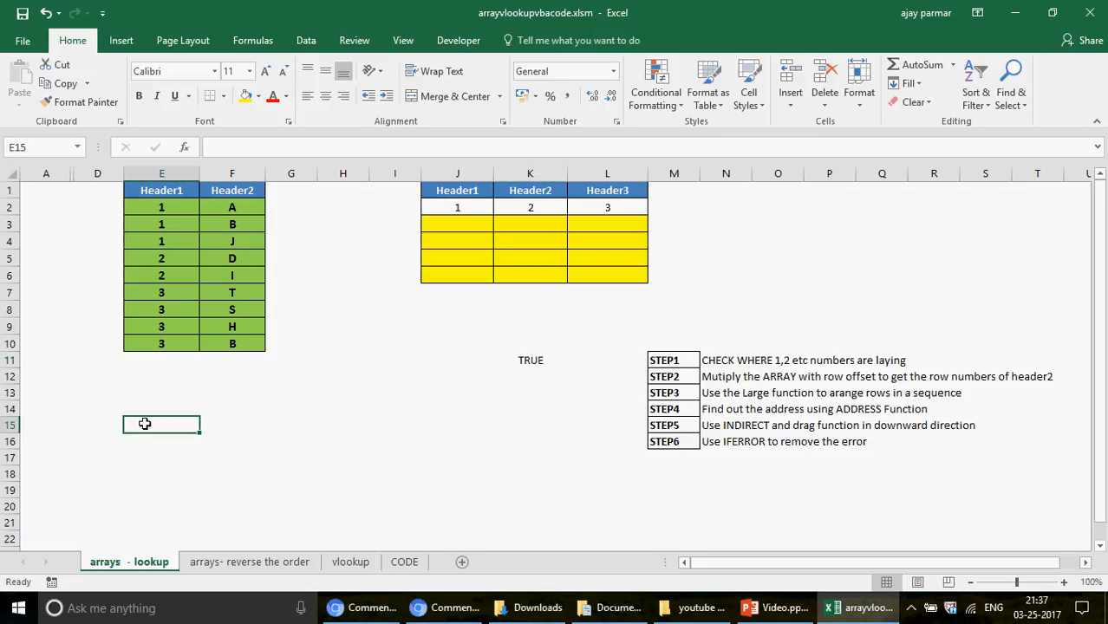
pyautogui.write('=row')
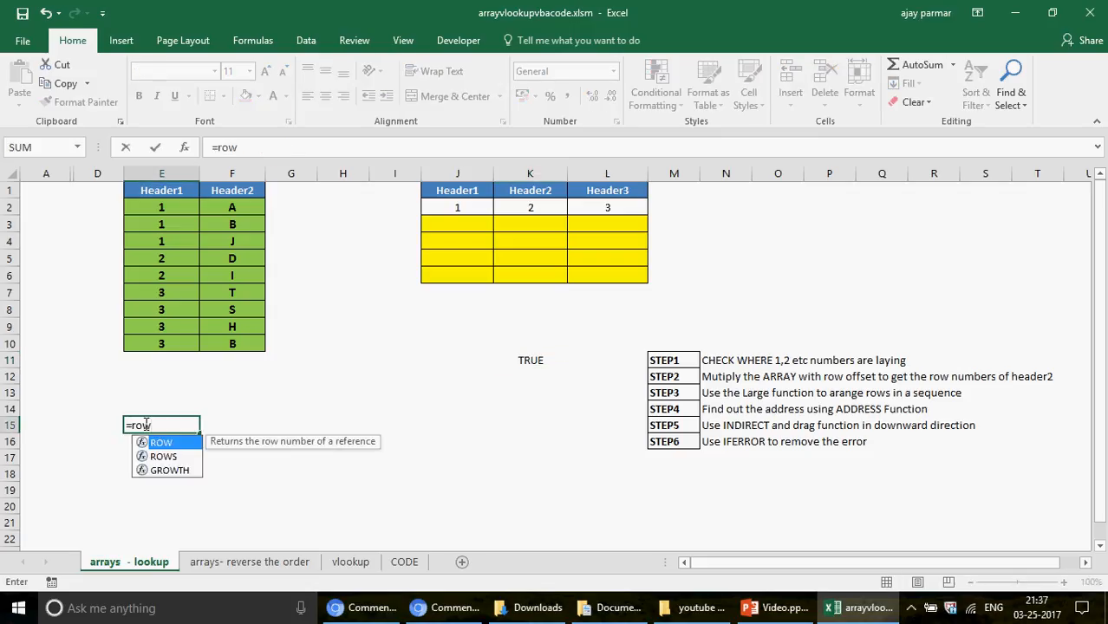
pyautogui.press('BackSpace')
pyautogui.press('BackSpace')
pyautogui.press('BackSpace')
pyautogui.write('o')
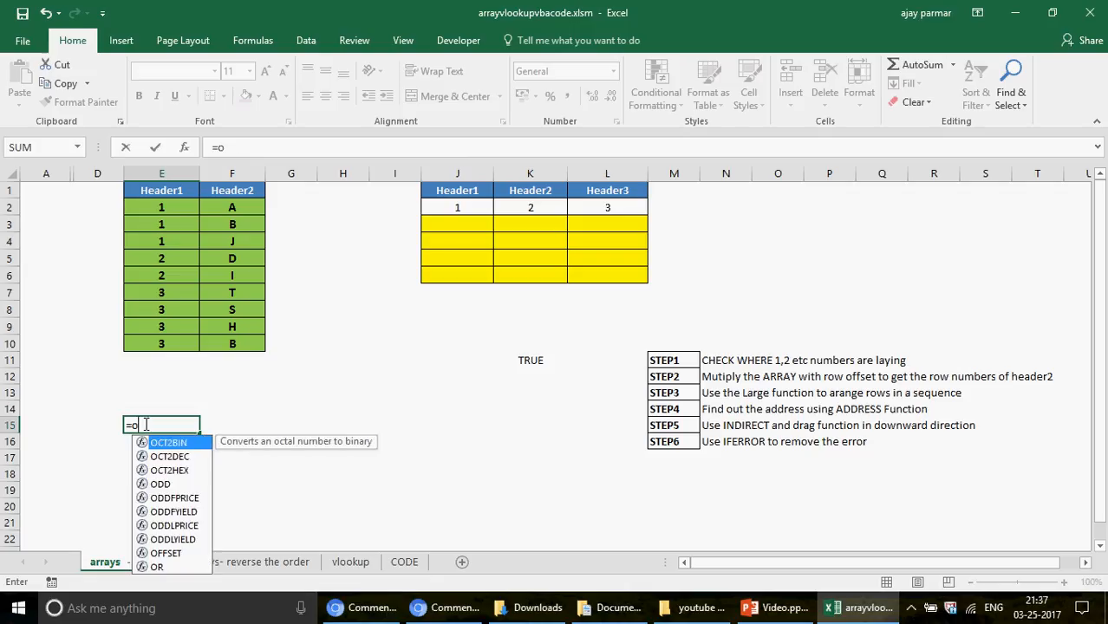
pyautogui.write('ffset(')
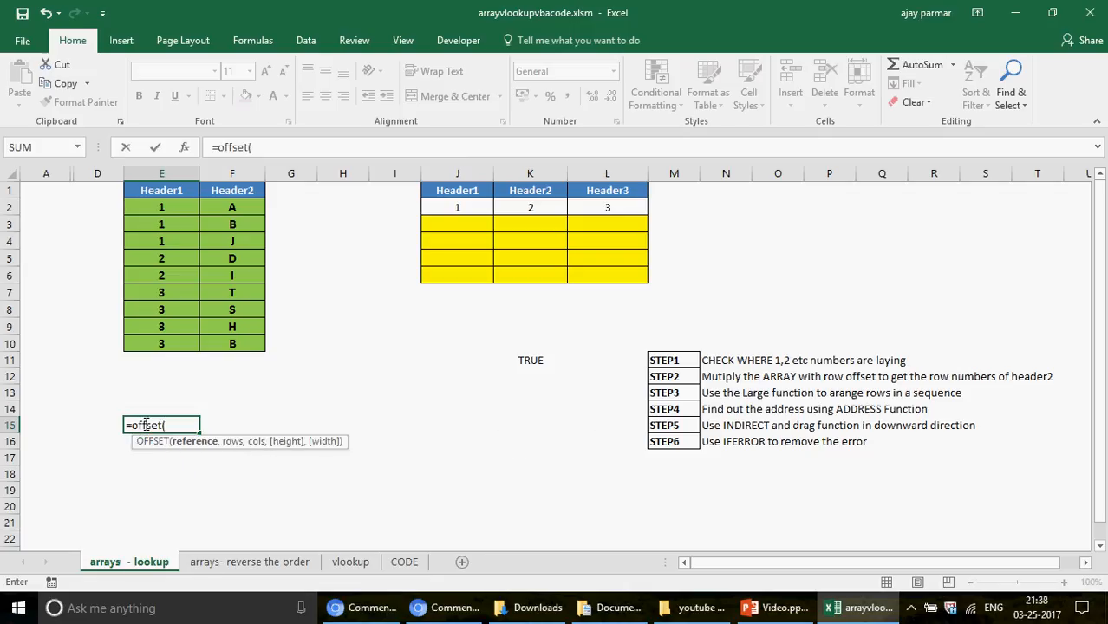
pyautogui.click(51, 208)
pyautogui.write(',0,')
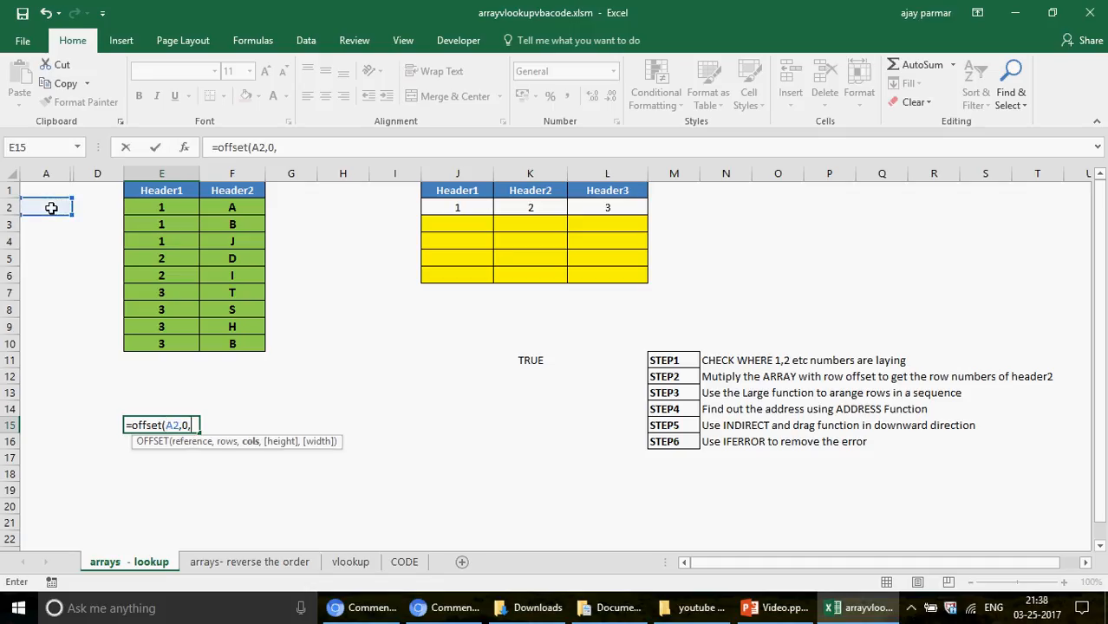
pyautogui.write('0,')
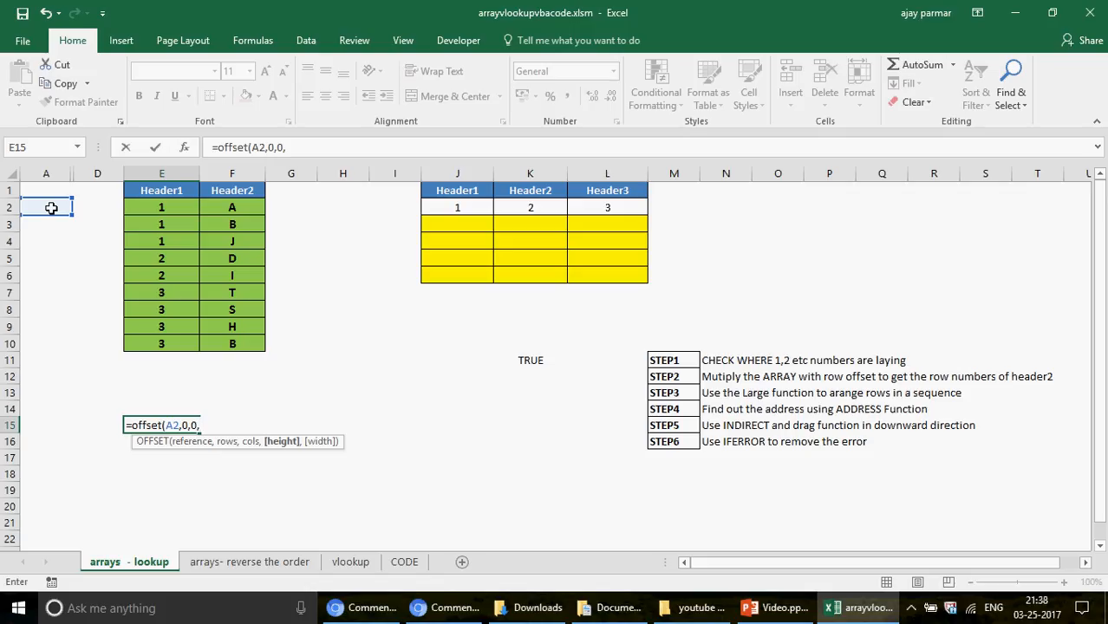
# - Complete the E15 OFFSET with height COUNTA(E2:E10) and width 1, and enter it as an array formula
pyautogui.write('counta')
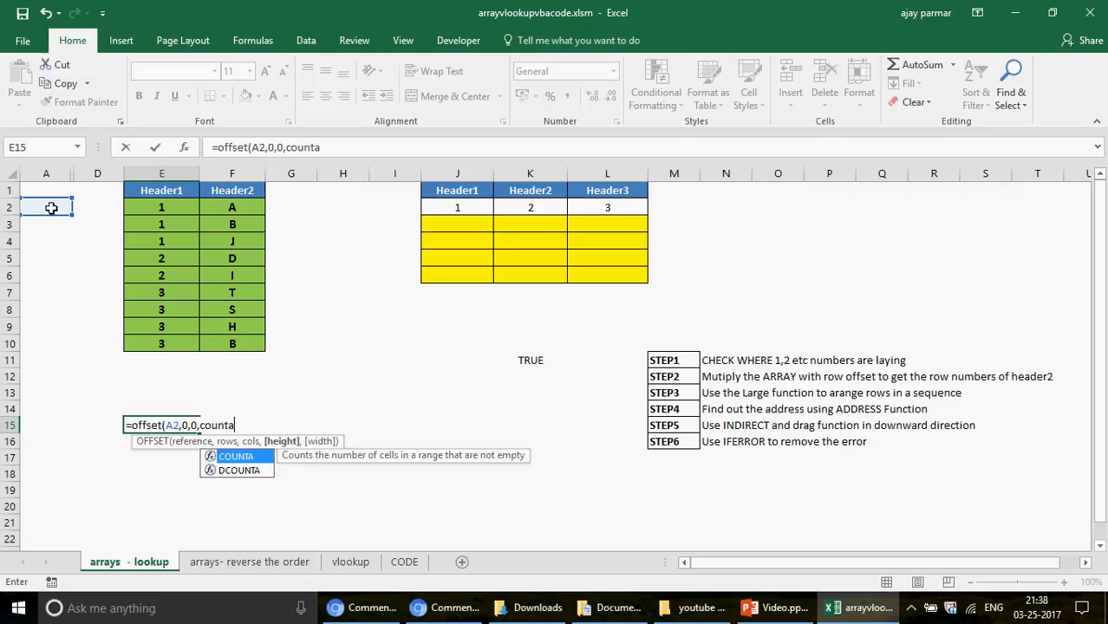
pyautogui.write('(')
pyautogui.click(162, 209)
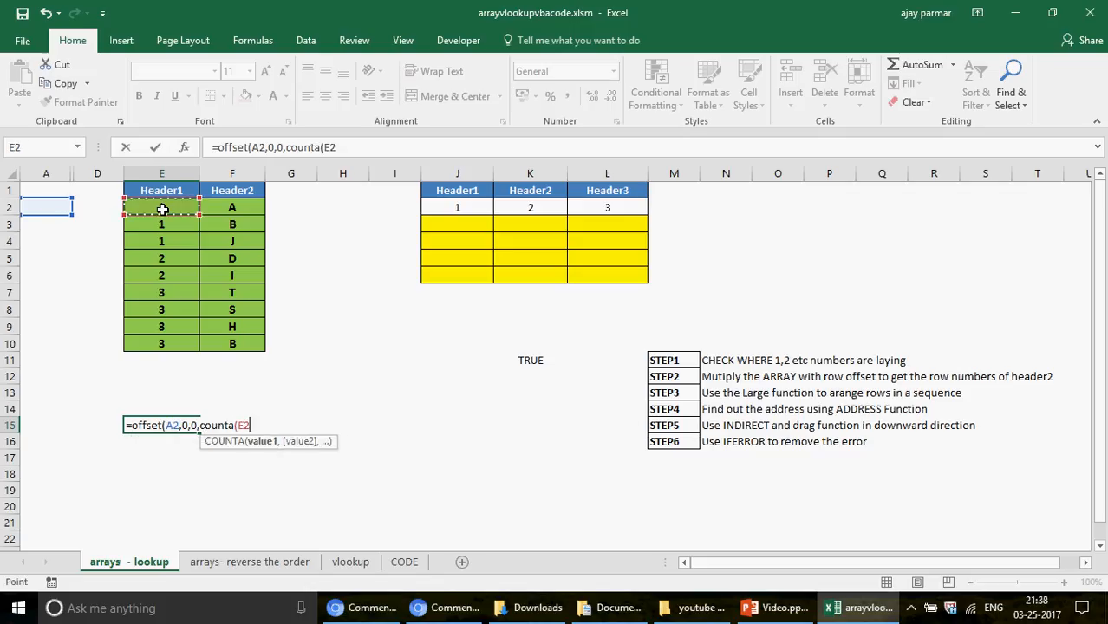
pyautogui.keyDown('shift'); pyautogui.click(173, 342); pyautogui.keyUp('shift')
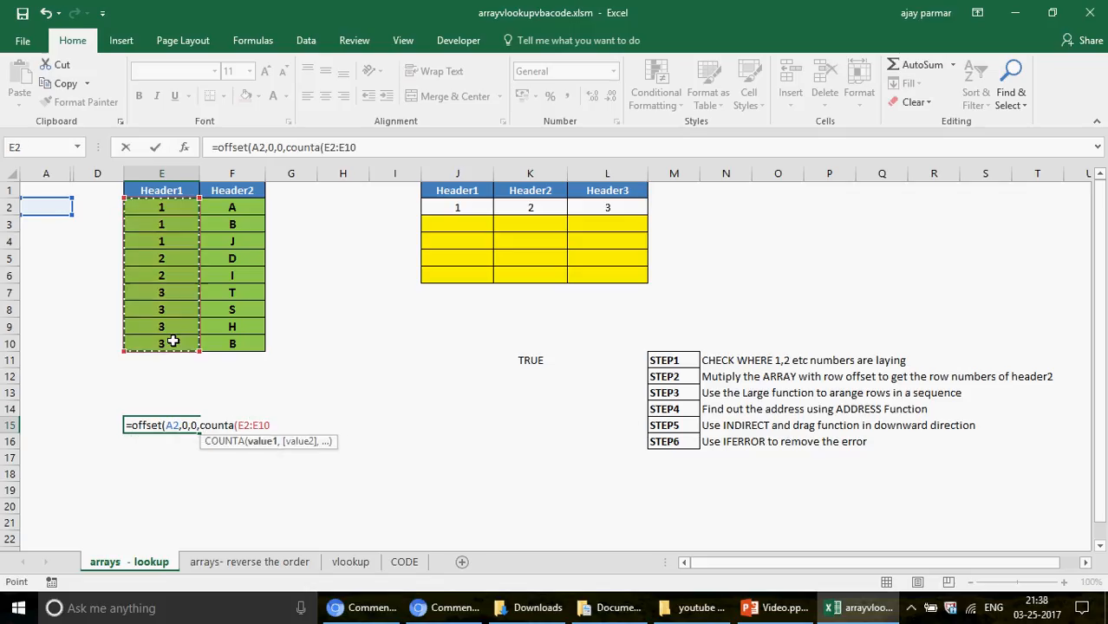
pyautogui.write('),')
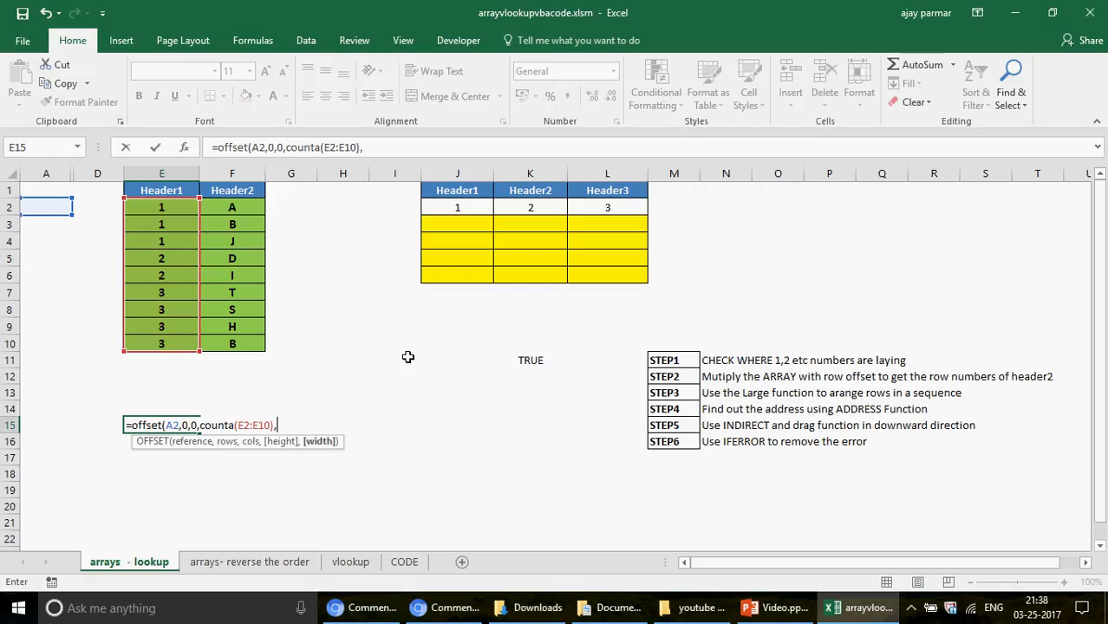
pyautogui.write('1)')
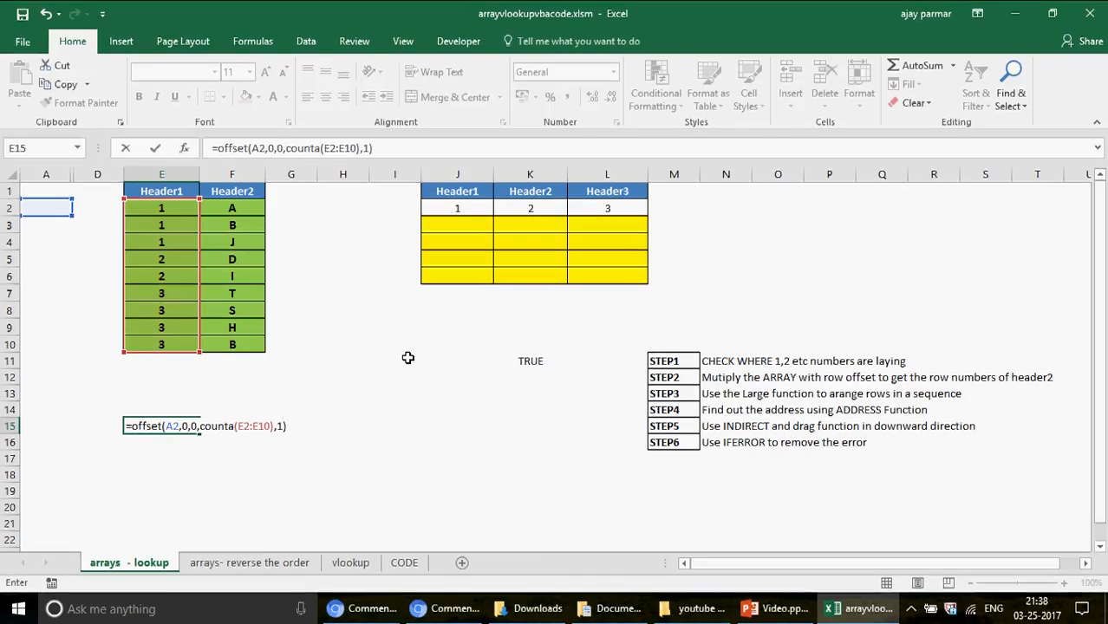
pyautogui.hotkey('ctrl', 'shift', 'Return')
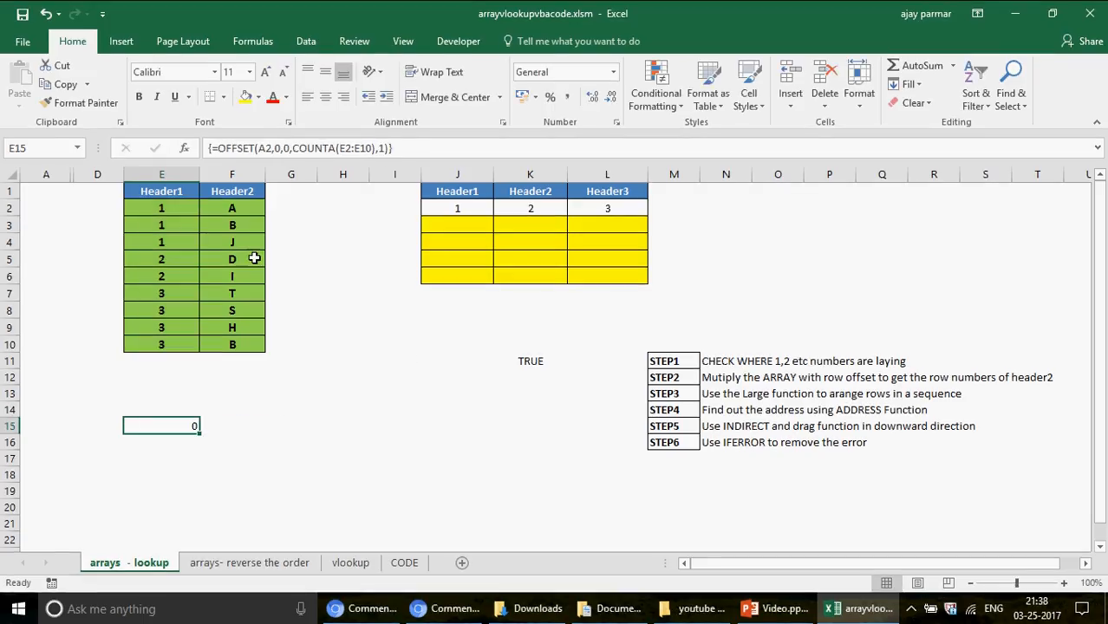
# - Evaluate the E15 OFFSET formula in place to inspect the array it returns, and restore the formula
pyautogui.click(222, 148)
pyautogui.hotkey('shift', 'End')
pyautogui.press('F9')
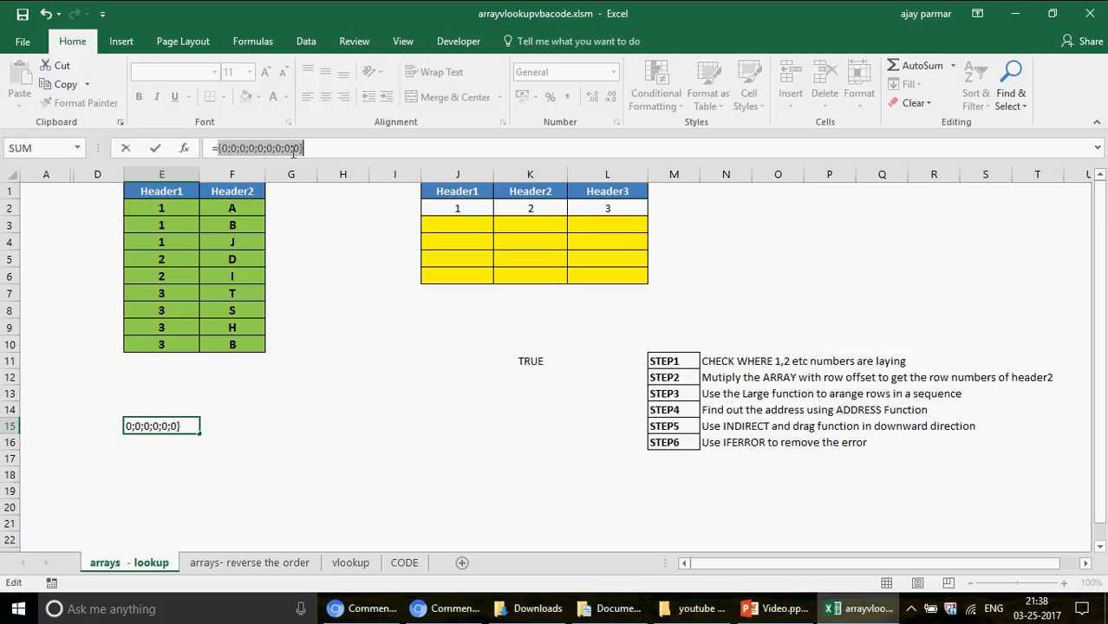
pyautogui.press('Escape')
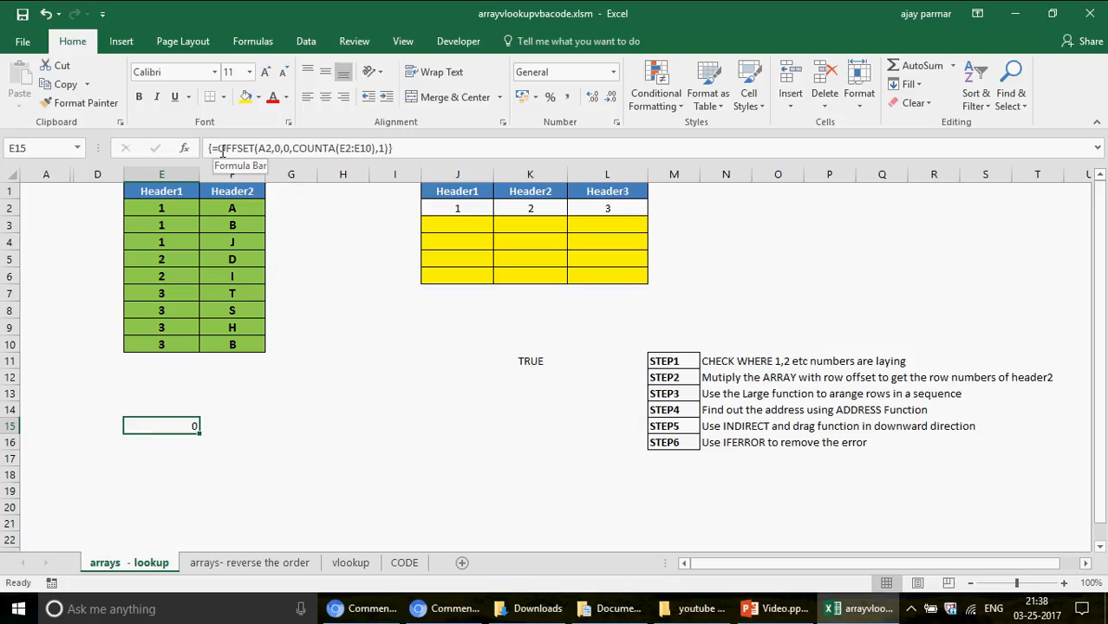
# - Wrap the E15 OFFSET in ROW, giving =ROW(OFFSET(A2,0,0,COUNTA(E2:E10),1)), and re-enter it as an array formula
pyautogui.click(219, 149)
pyautogui.write('row')
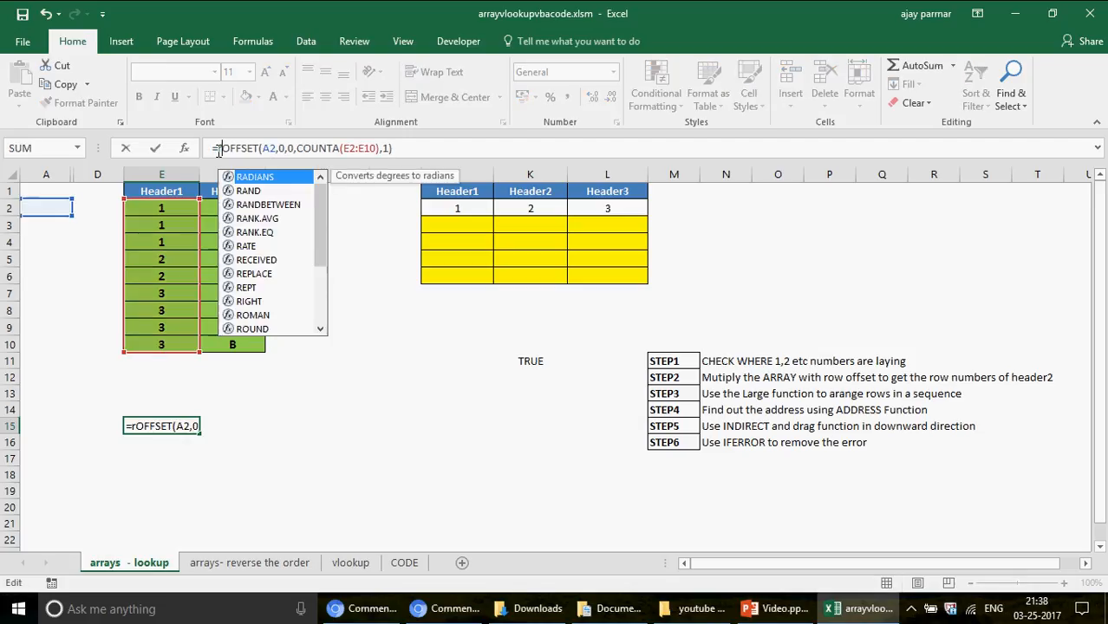
pyautogui.write('(')
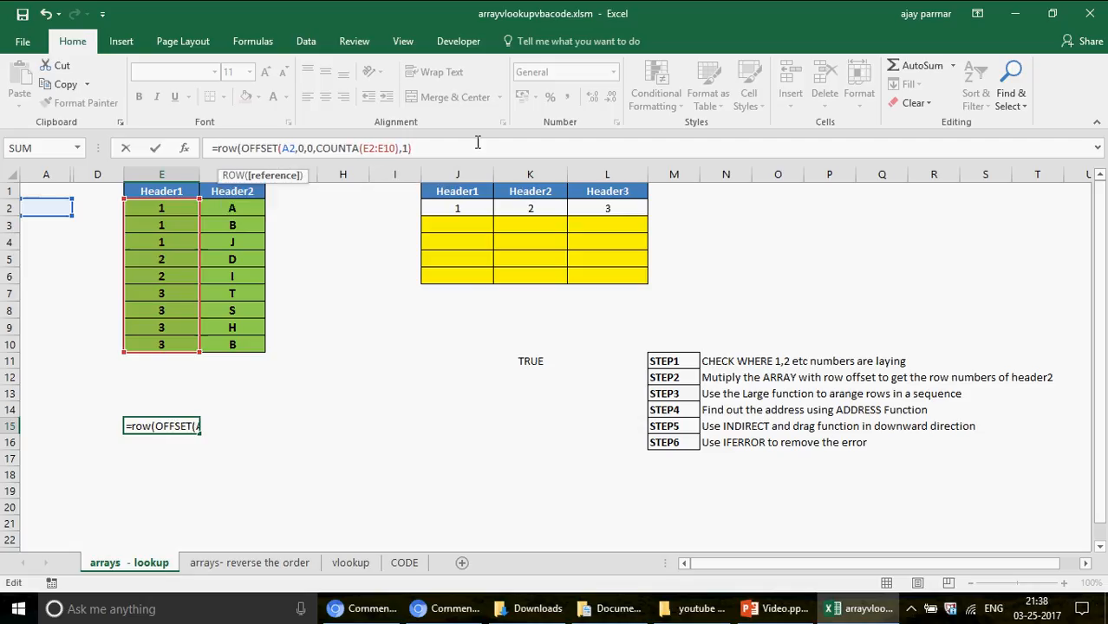
pyautogui.click(473, 145)
pyautogui.write(')')
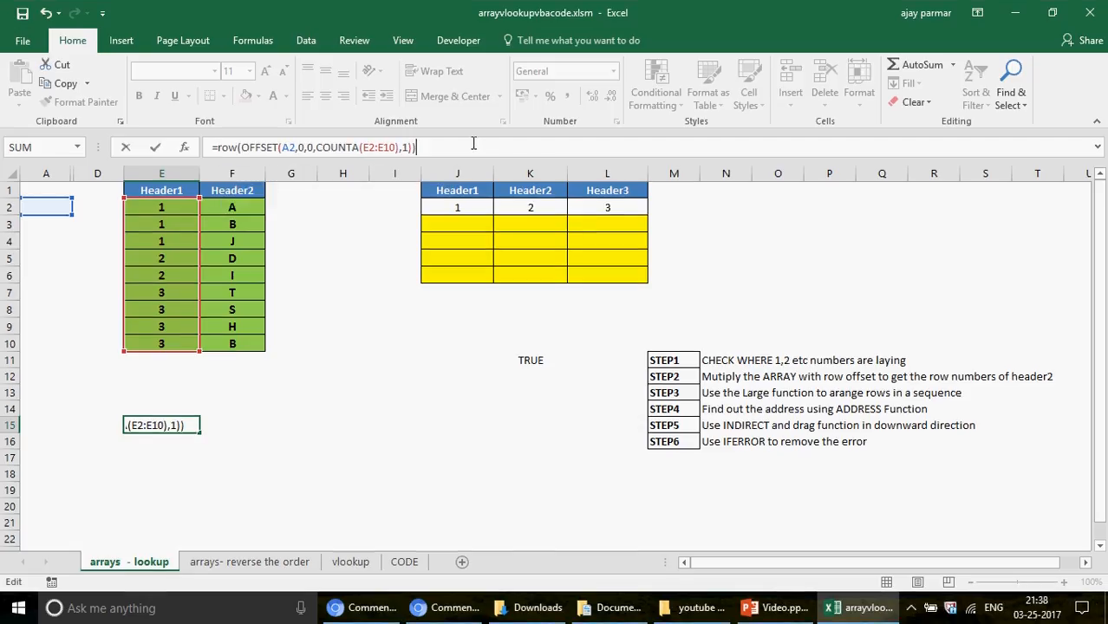
pyautogui.hotkey('ctrl', 'shift', 'Return')
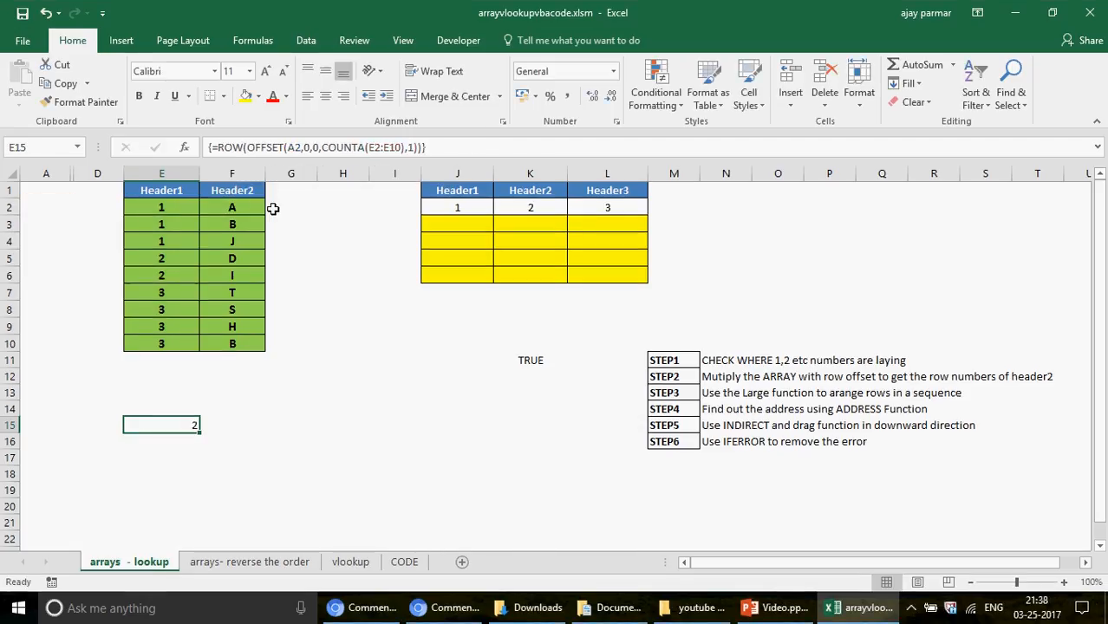
# - Evaluate the E15 ROW formula in place to examine its array of row numbers against the Header1 data rows
pyautogui.click(220, 148)
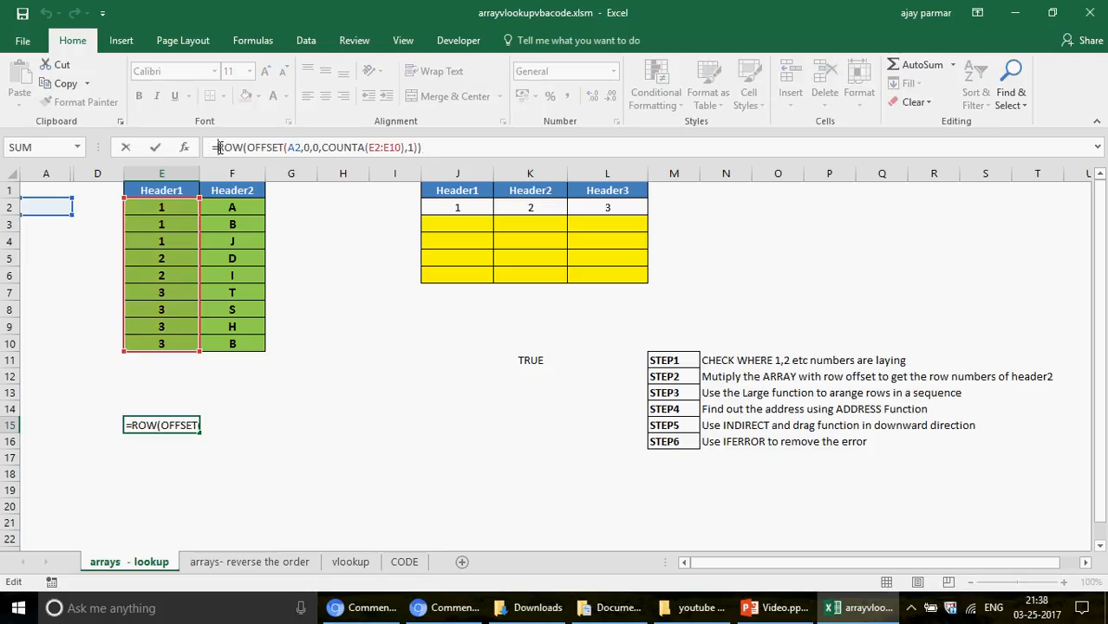
pyautogui.press('F9')
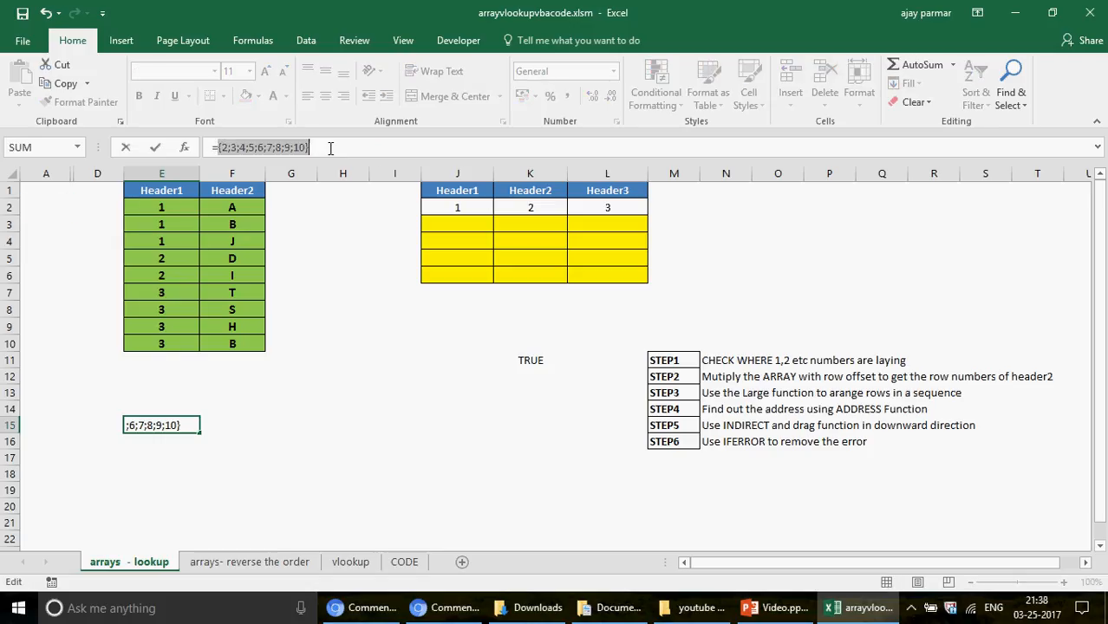
pyautogui.press('Escape')
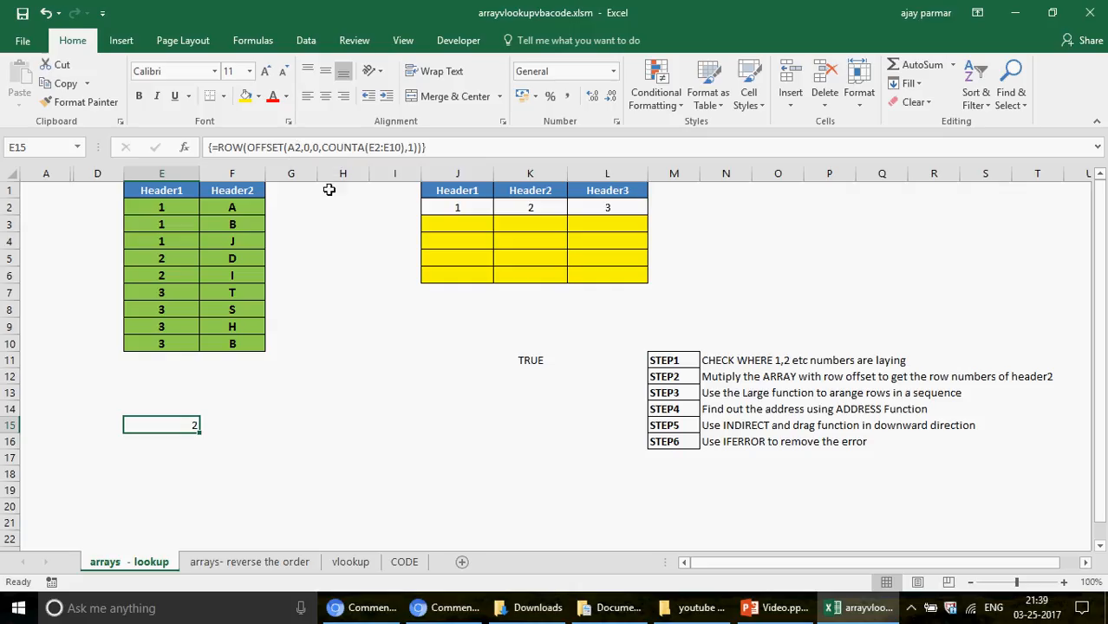
pyautogui.click(164, 212)
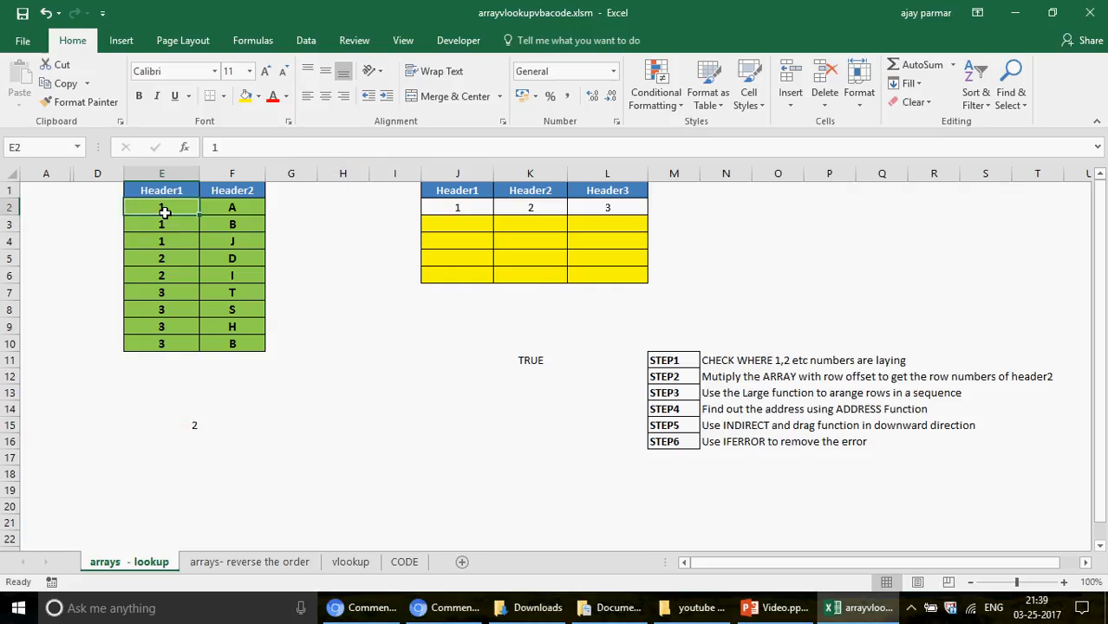
pyautogui.click(194, 424)
pyautogui.click(220, 147)
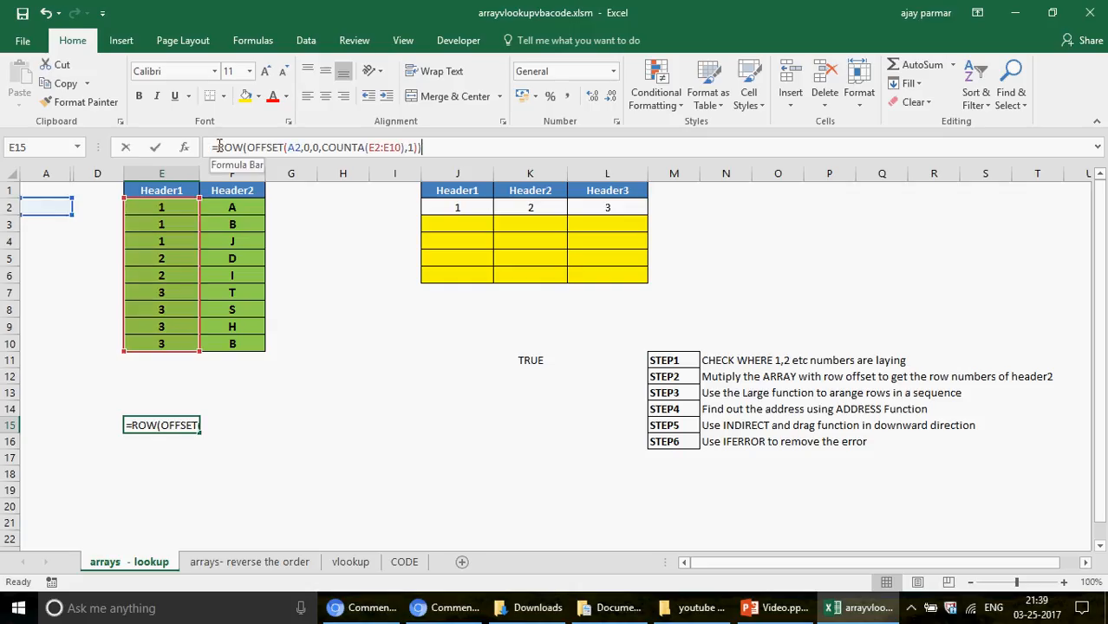
pyautogui.keyDown('shift'); pyautogui.click(219, 147); pyautogui.keyUp('shift')
pyautogui.press('F9')
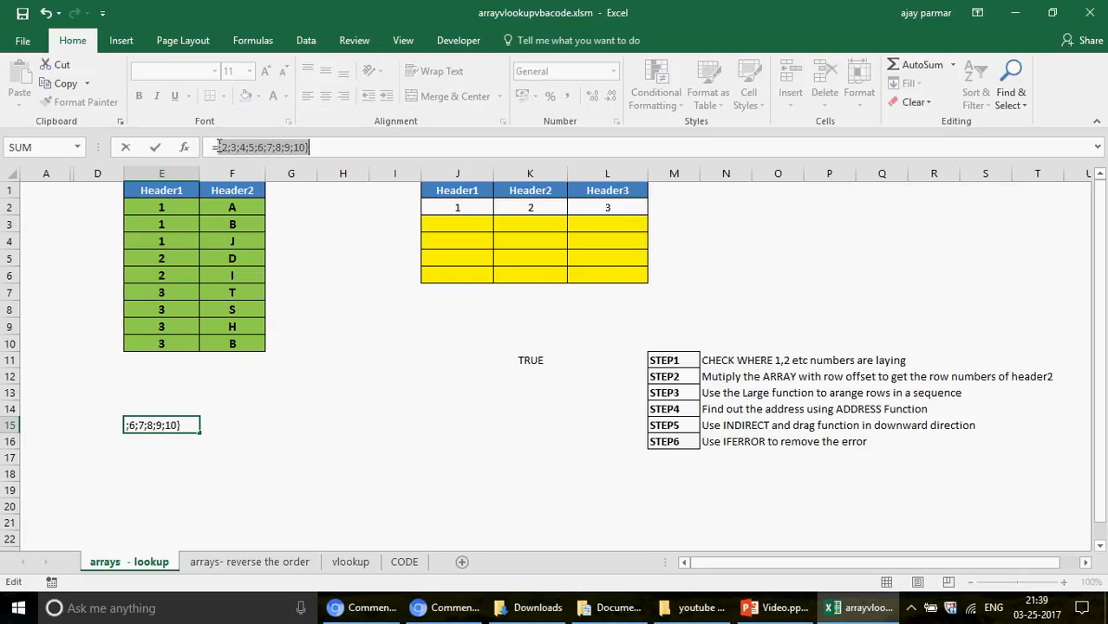
# - Keep E15's evaluated row-number array as plain text by removing the leading equals sign
pyautogui.click(219, 147)
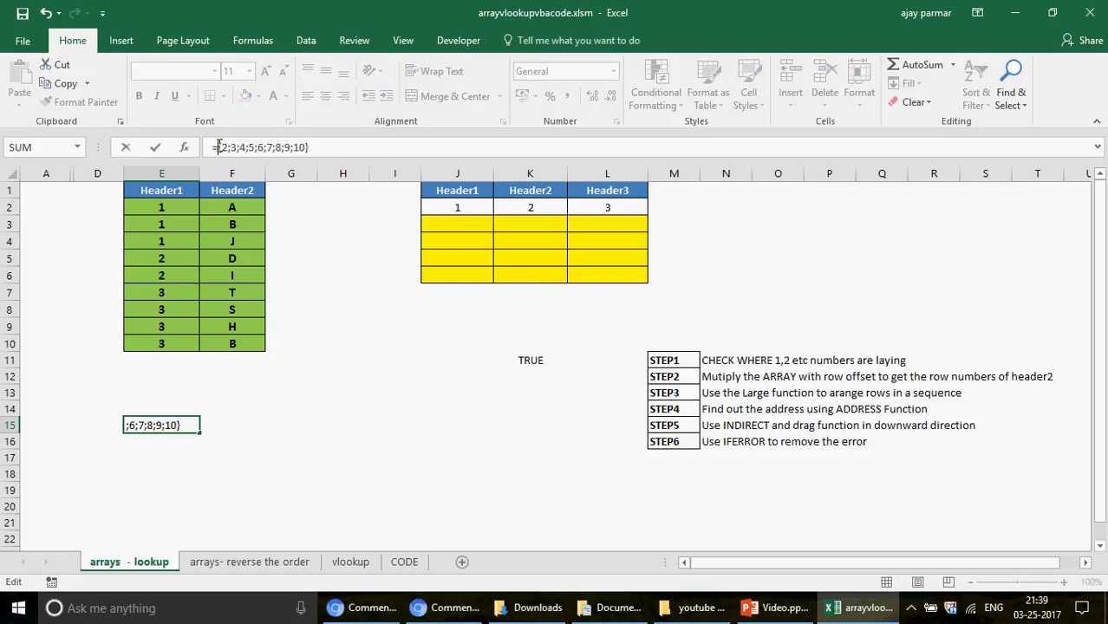
pyautogui.press('BackSpace')
pyautogui.press('Return')
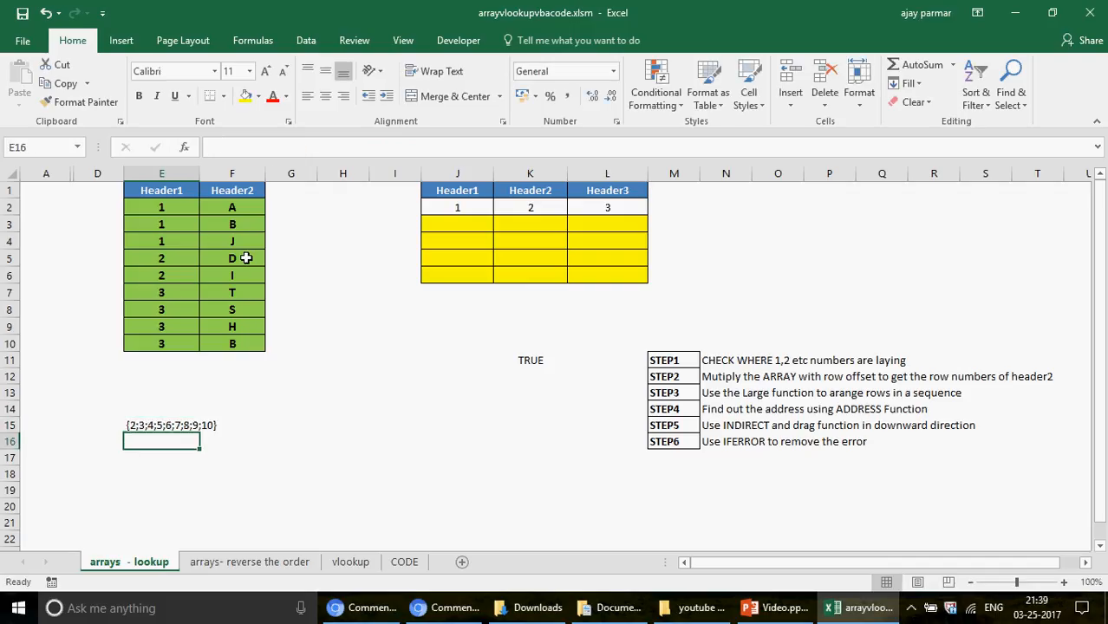
pyautogui.click(150, 428)
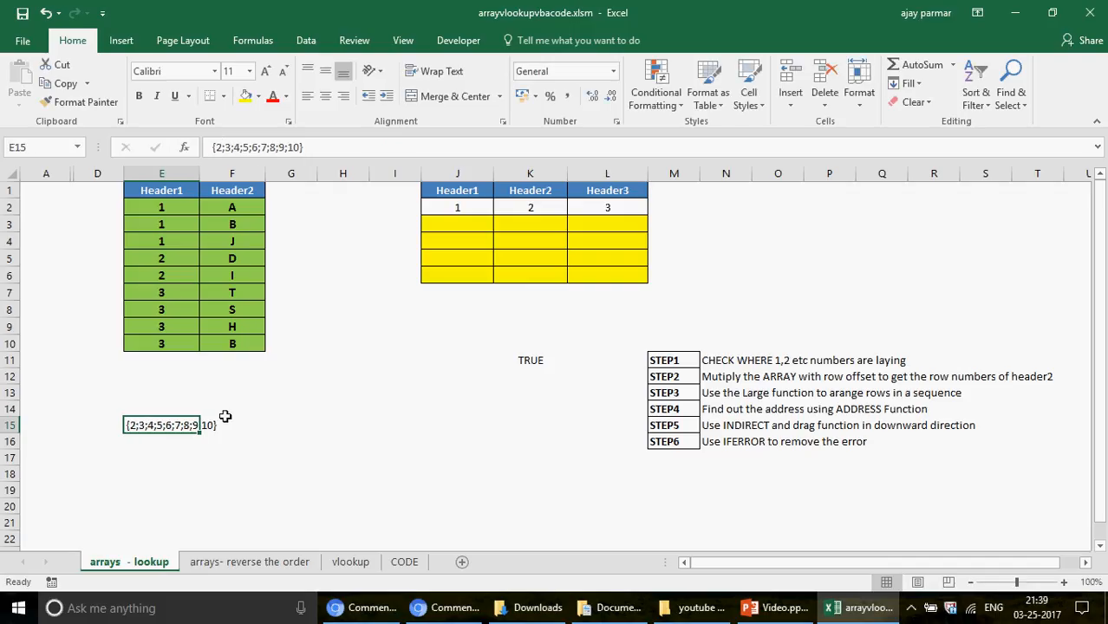
# - Evaluate the K11 match test, copy the resulting array, restore the formula, and paste the array as text into E14
pyautogui.click(533, 360)
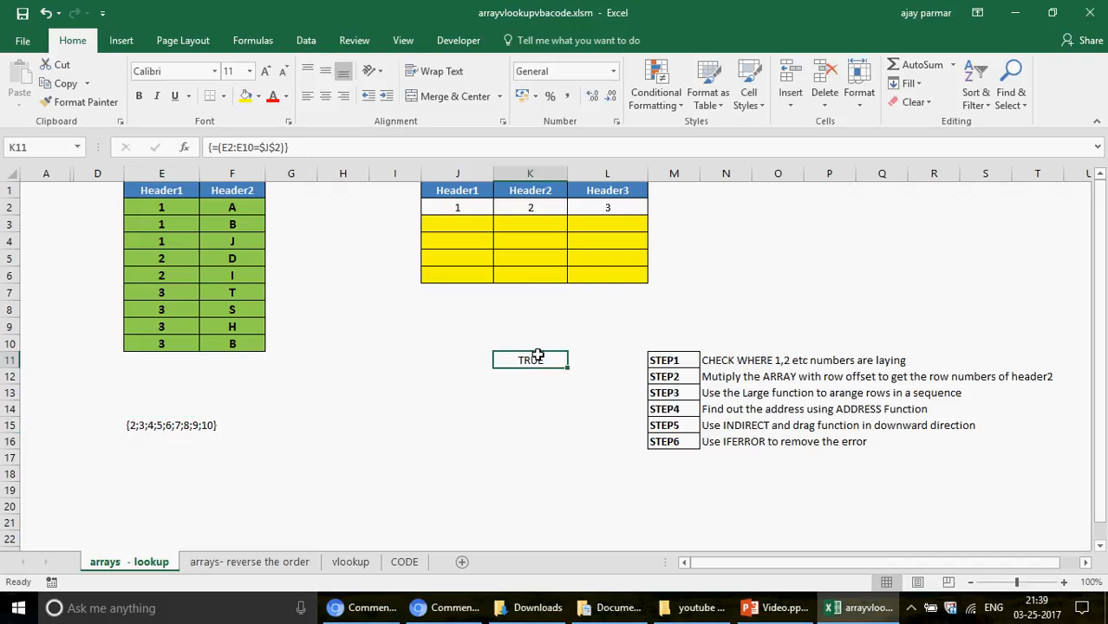
pyautogui.click(220, 148)
pyautogui.press('F9')
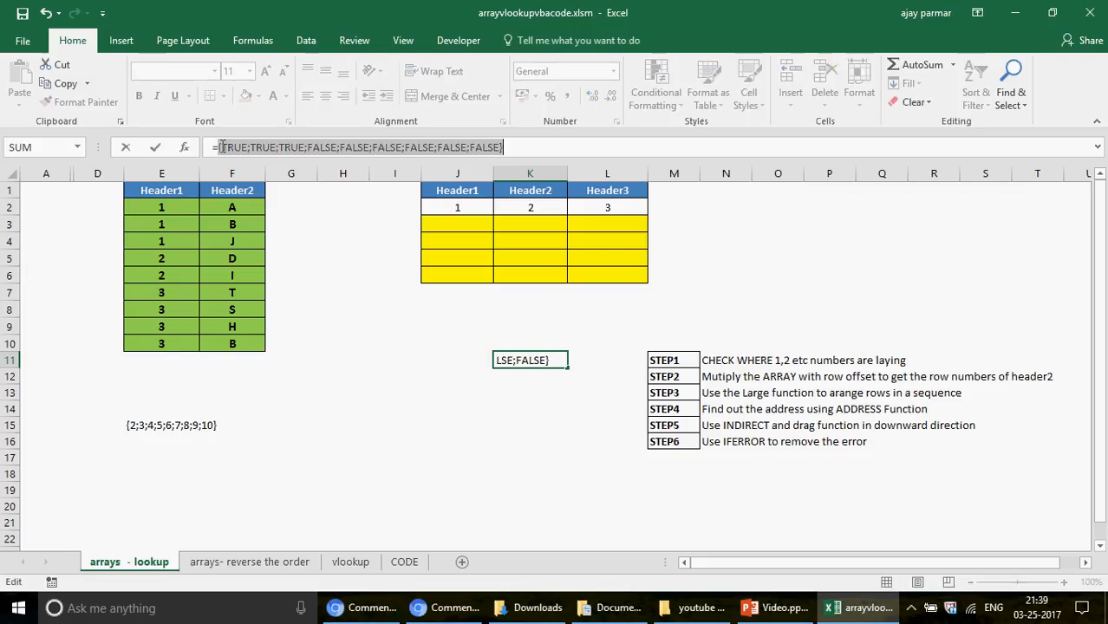
pyautogui.hotkey('ctrl', 'c')
pyautogui.press('Escape')
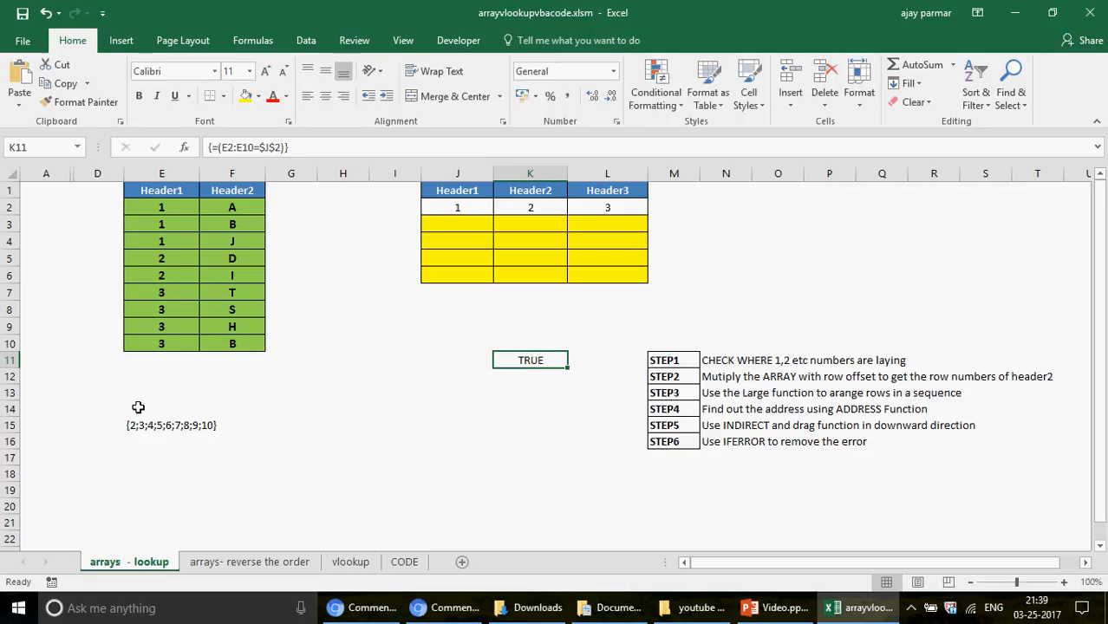
pyautogui.click(138, 407)
pyautogui.hotkey('ctrl', 'v')
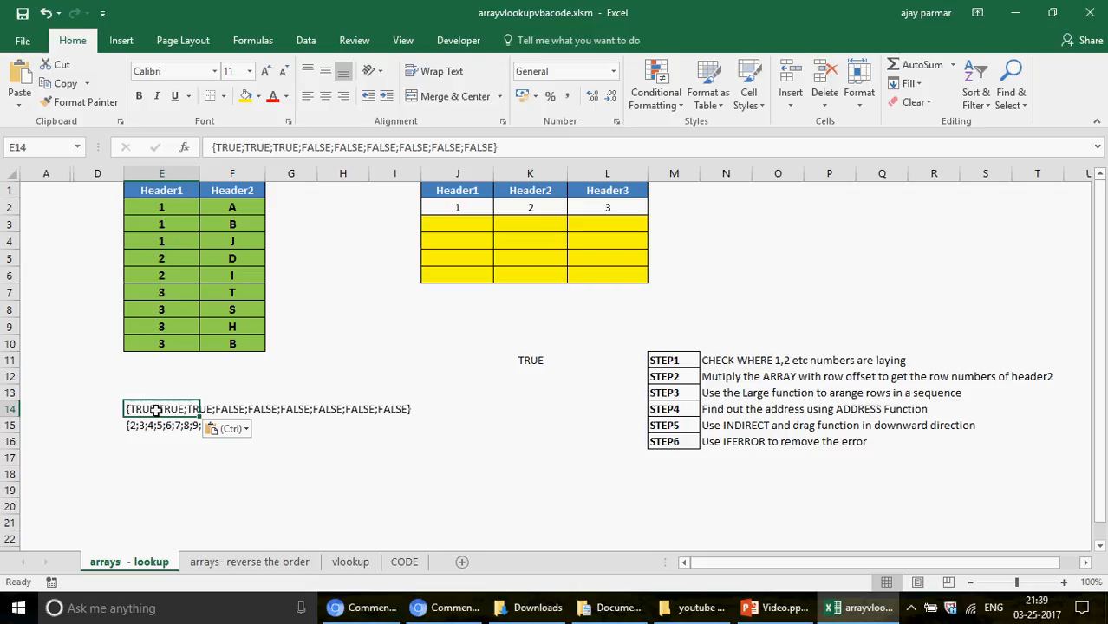
pyautogui.click(164, 425)
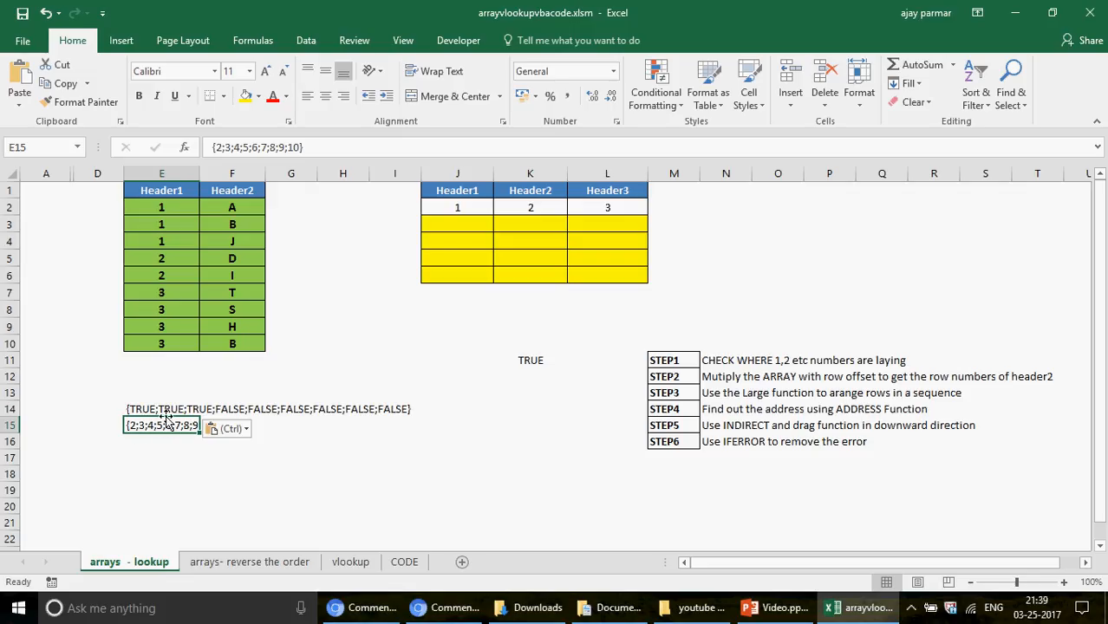
pyautogui.click(167, 460)
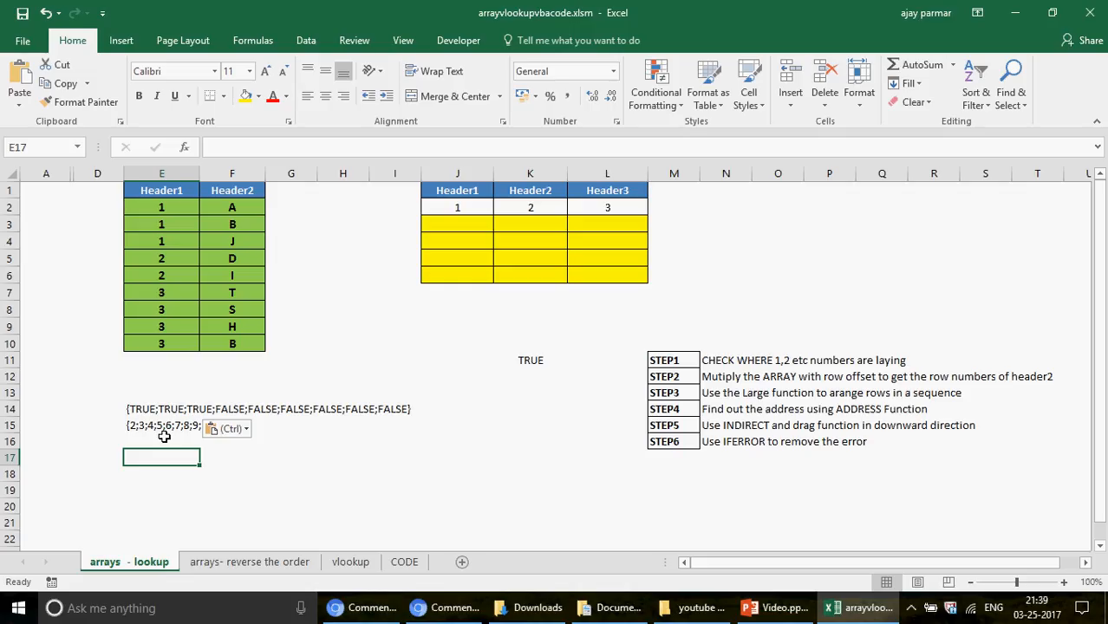
# - Copy the match test (E2:E10=$J$2) from K11 and start a formula in K12 with it
pyautogui.click(524, 362)
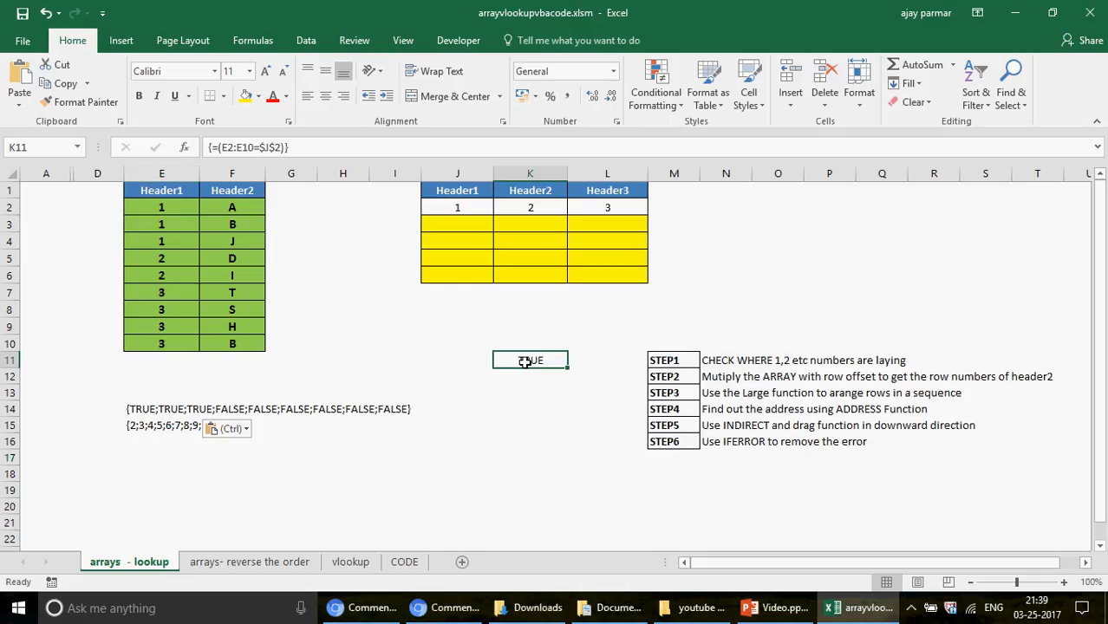
pyautogui.click(311, 147)
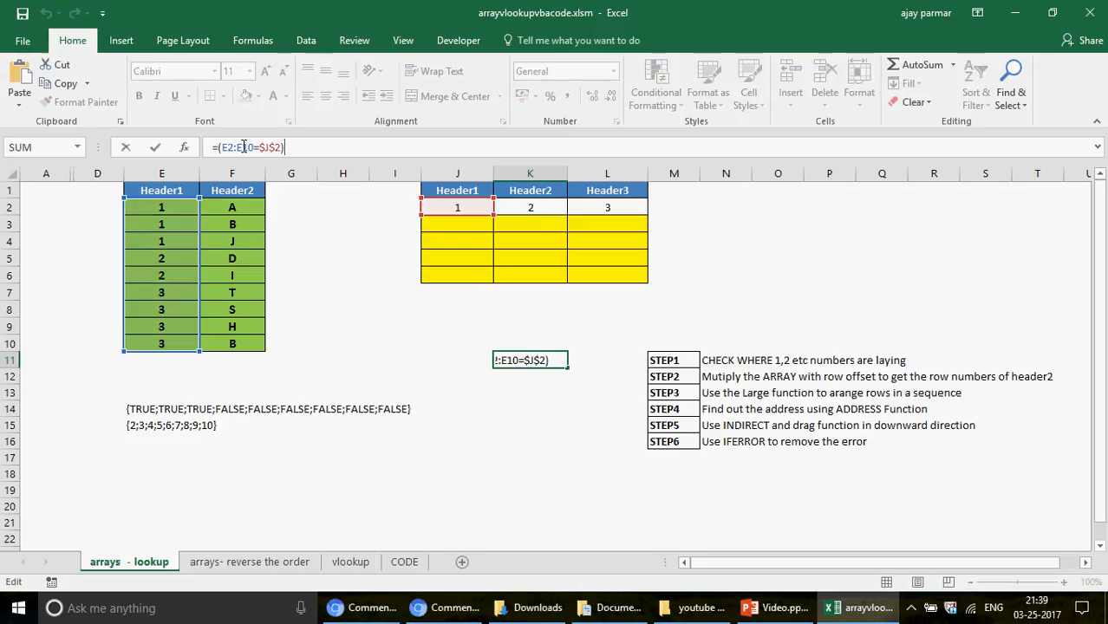
pyautogui.keyDown('shift'); pyautogui.click(219, 146); pyautogui.keyUp('shift')
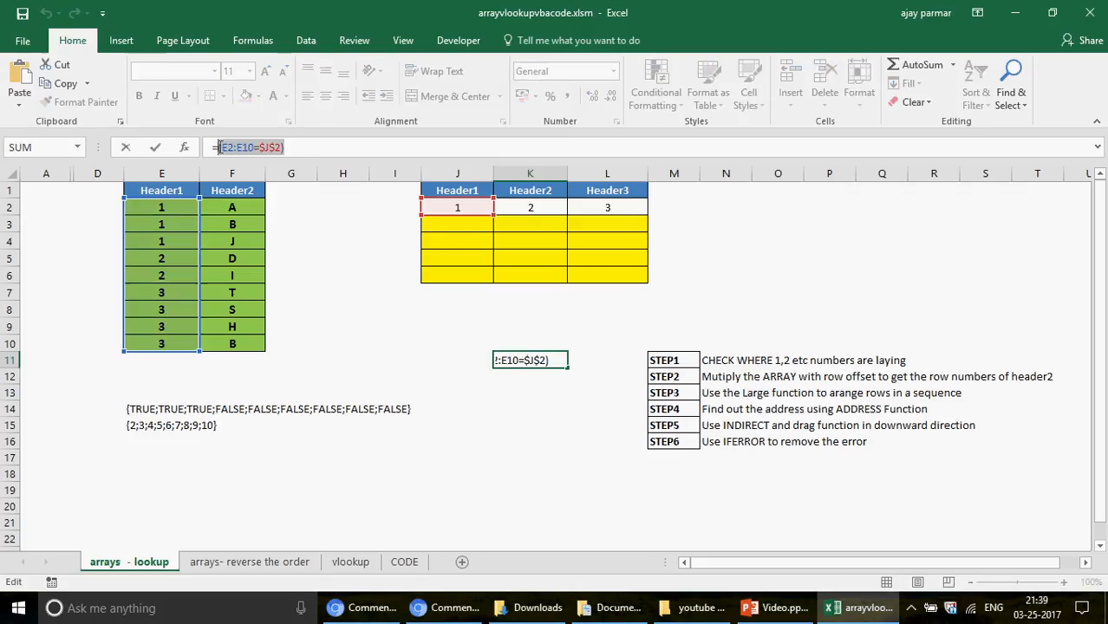
pyautogui.press('Escape')
pyautogui.click(518, 379)
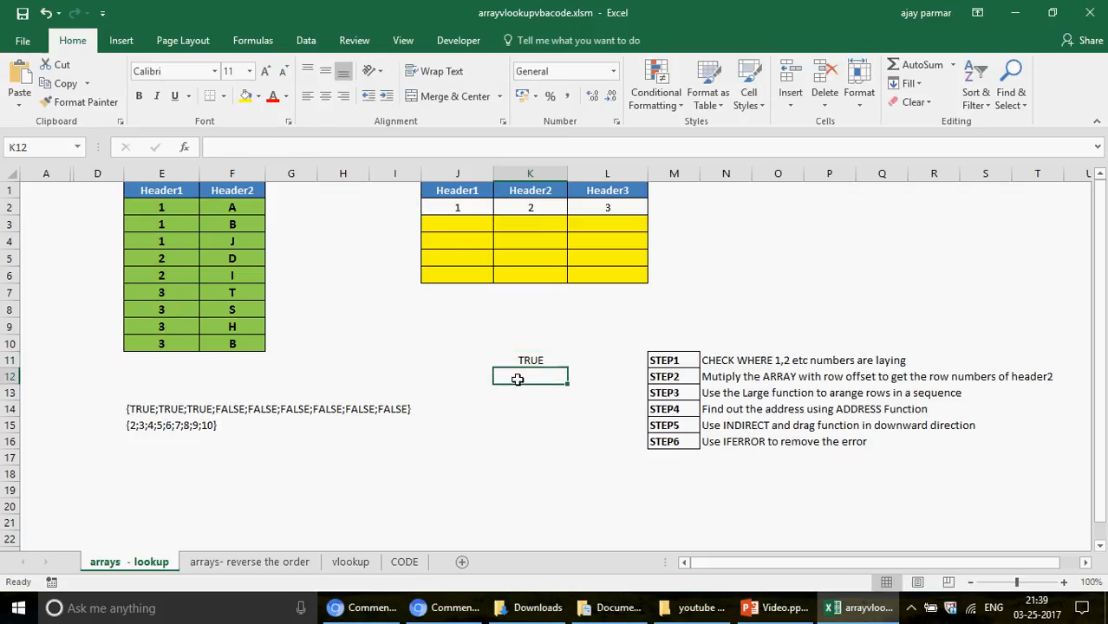
pyautogui.write('=')
pyautogui.hotkey('ctrl', 'v')
pyautogui.click(518, 379)
pyautogui.write('*')
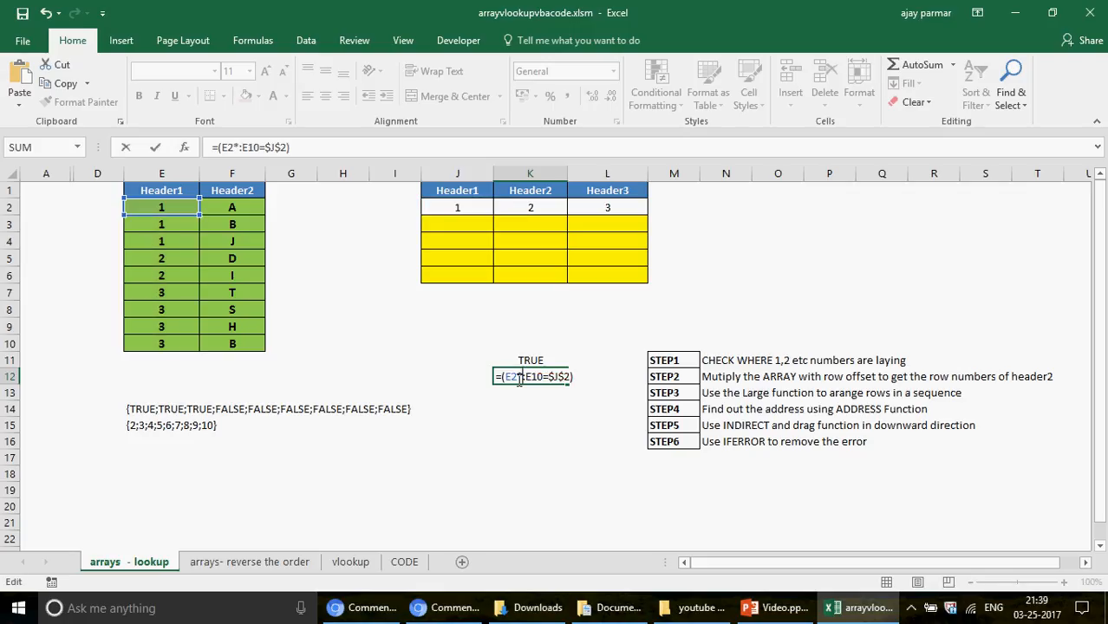
pyautogui.press('BackSpace')
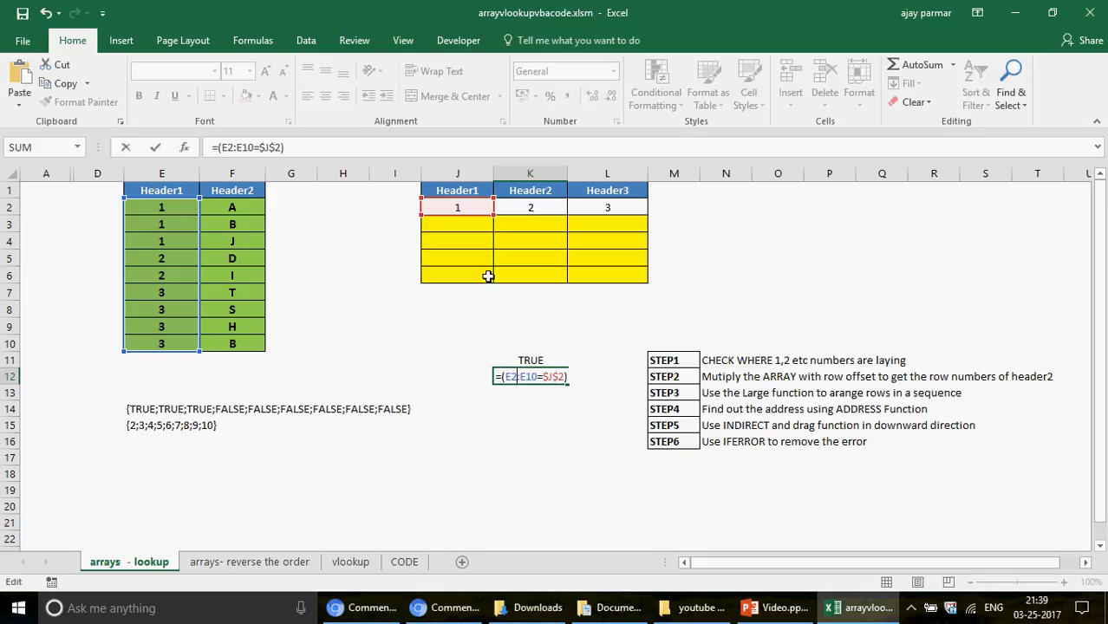
# - Multiply K12's match test by ROW(OFFSET(A2,0,0, leaving the OFFSET height as the next argument
pyautogui.click(349, 148)
pyautogui.write('*row(')
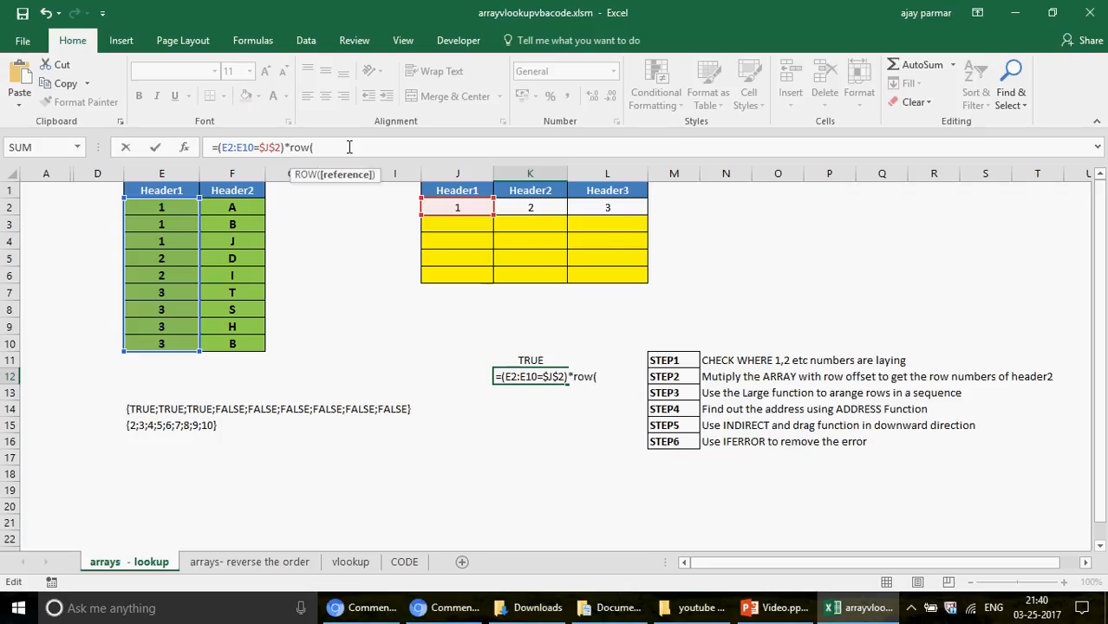
pyautogui.write('offset(a')
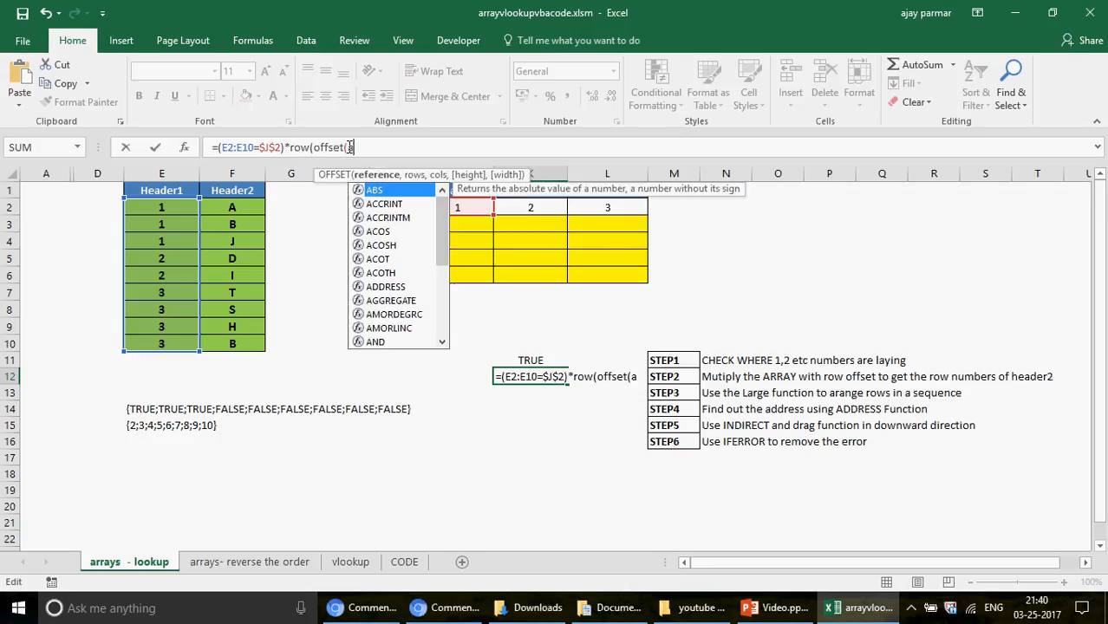
pyautogui.write('2')
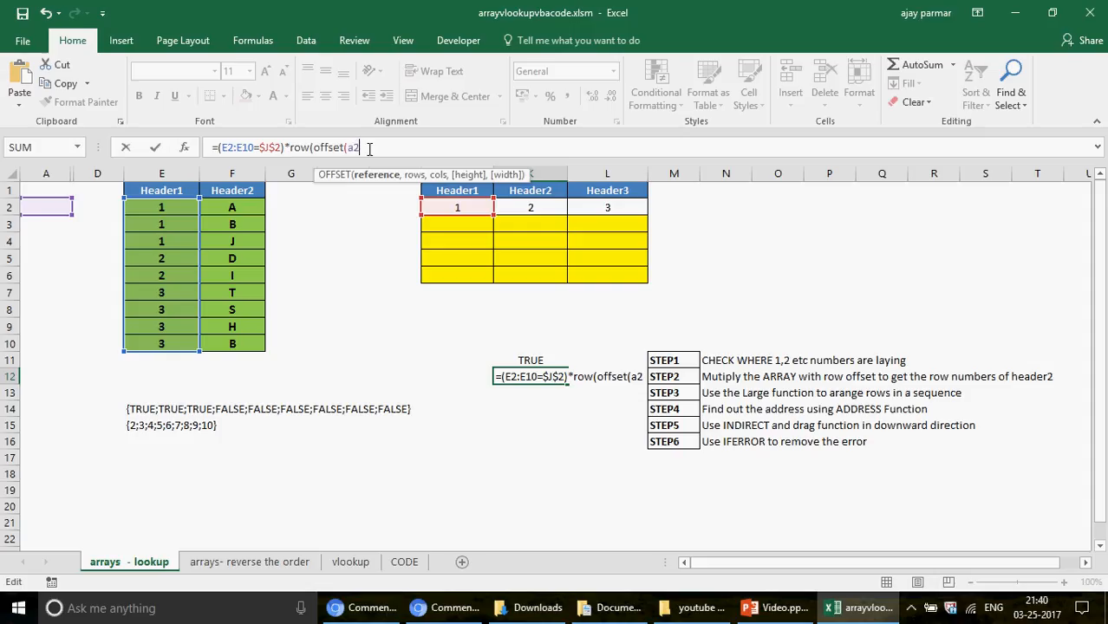
pyautogui.write(',')
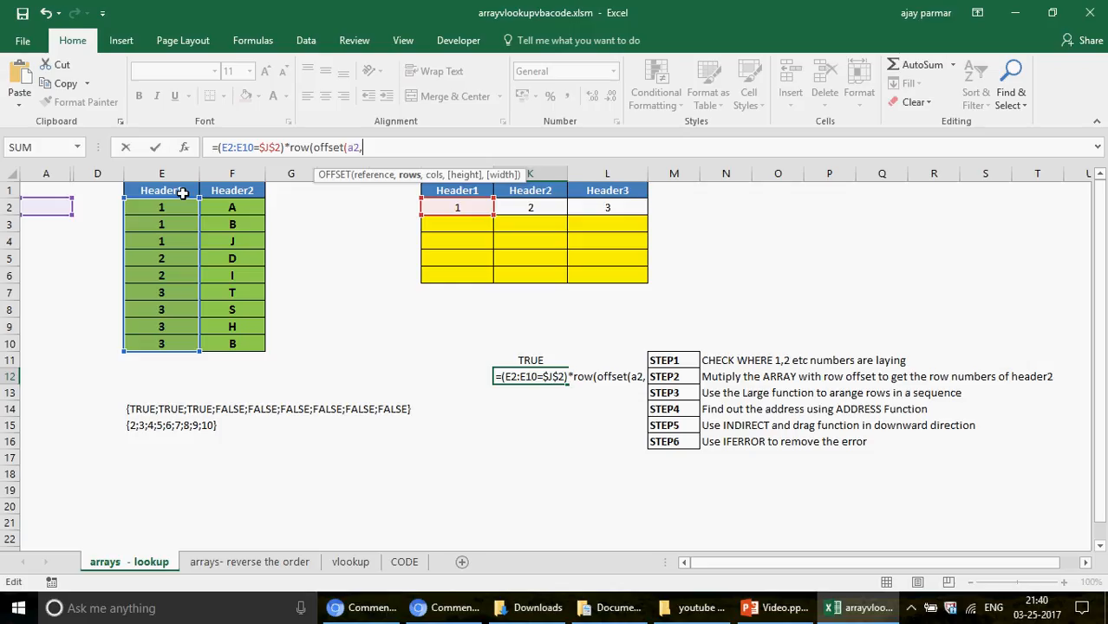
pyautogui.write('0')
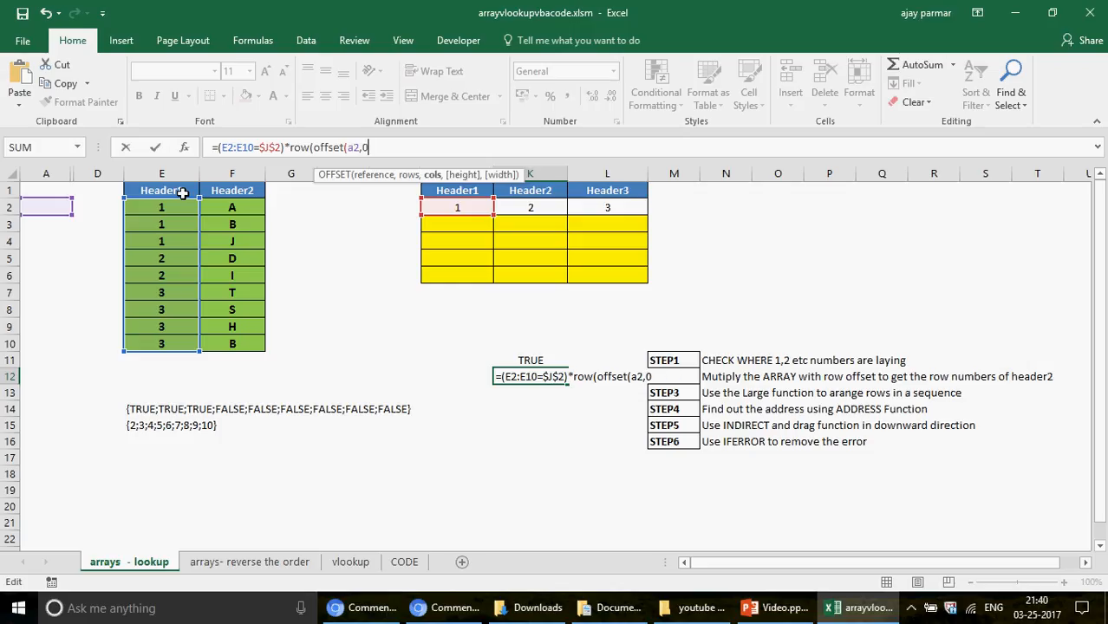
pyautogui.write(',0,')
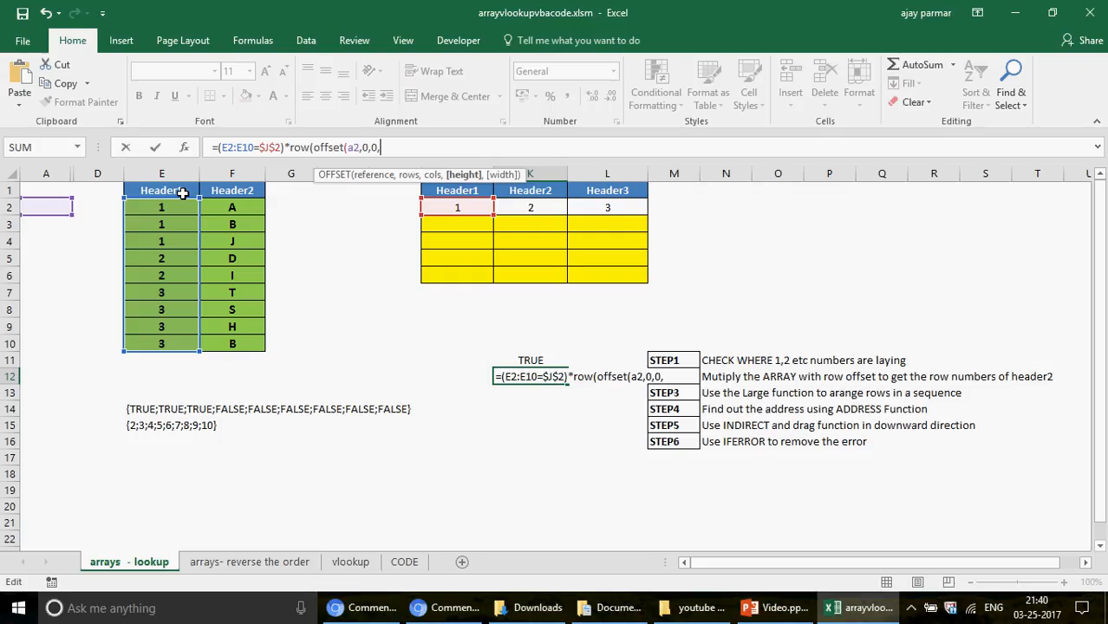
# - Complete the OFFSET in K12 with height COUNTA(E2:E10) and width 1
pyautogui.write('counta(')
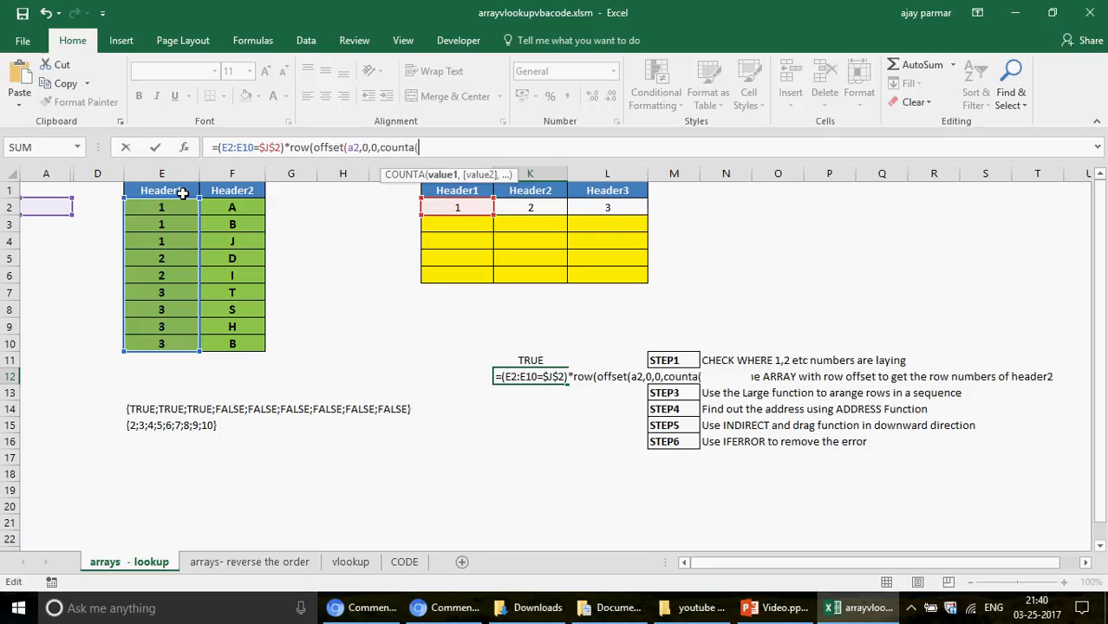
pyautogui.click(165, 207)
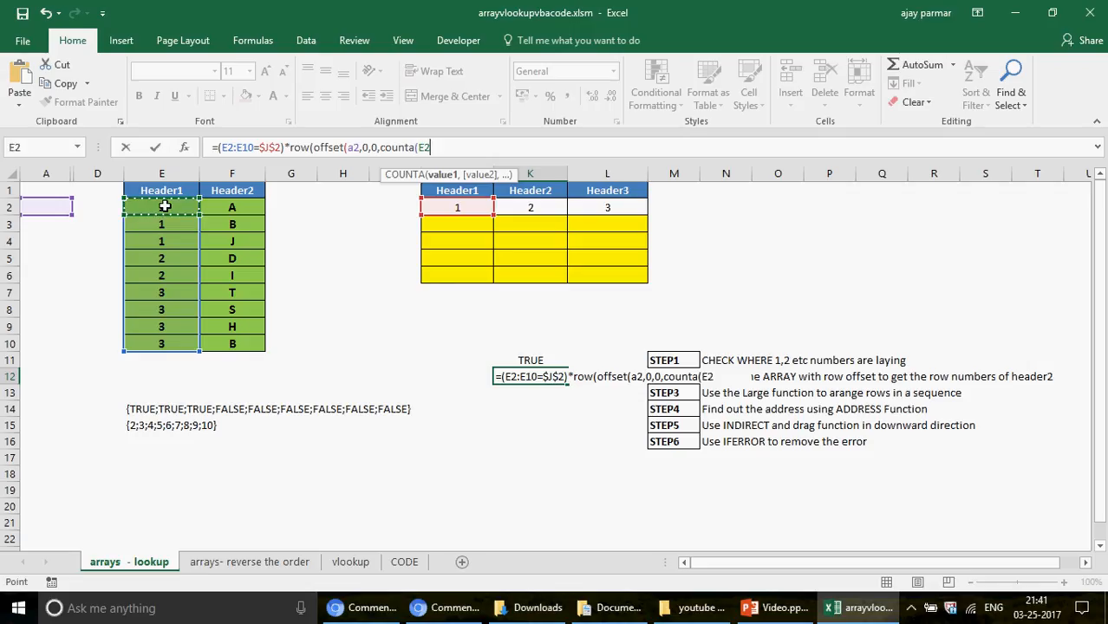
pyautogui.moveTo(171, 344); pyautogui.dragTo(171, 343)
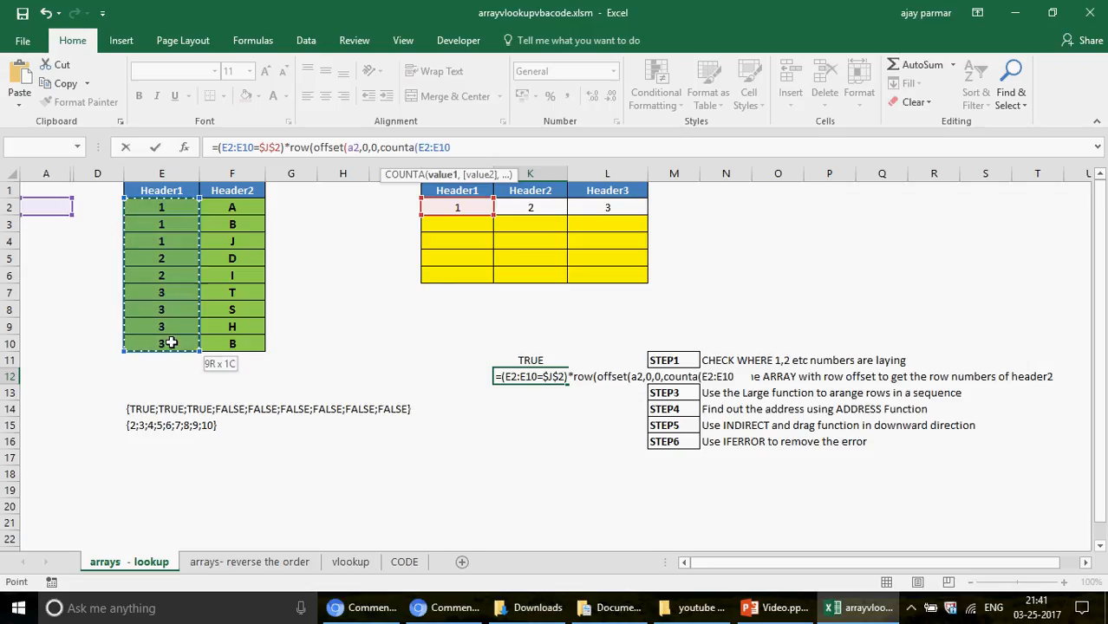
pyautogui.write(')')
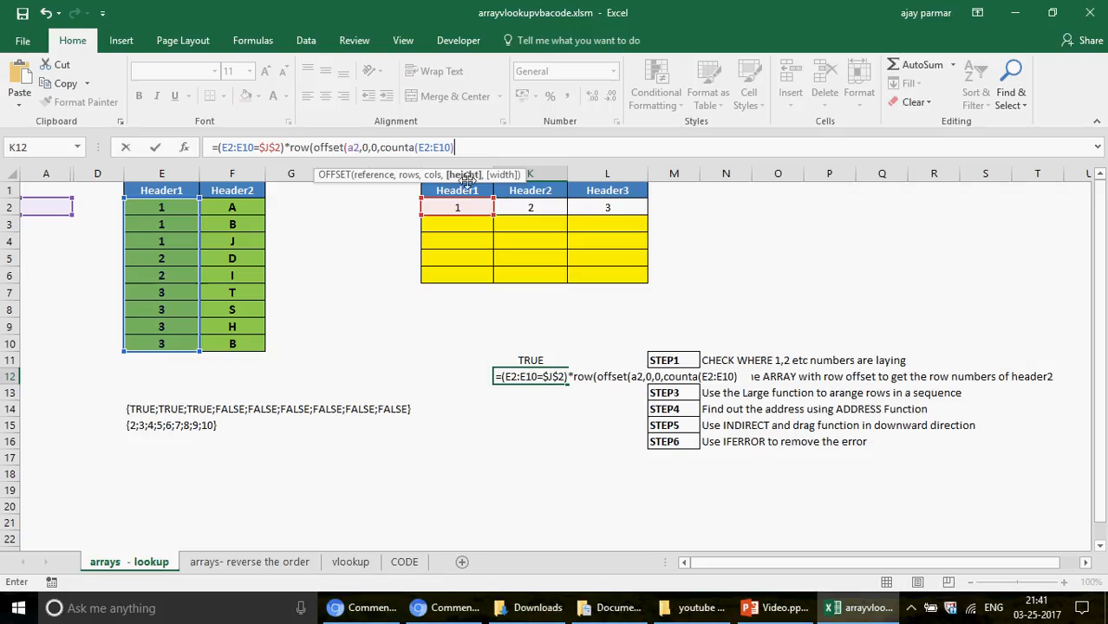
pyautogui.write(',')
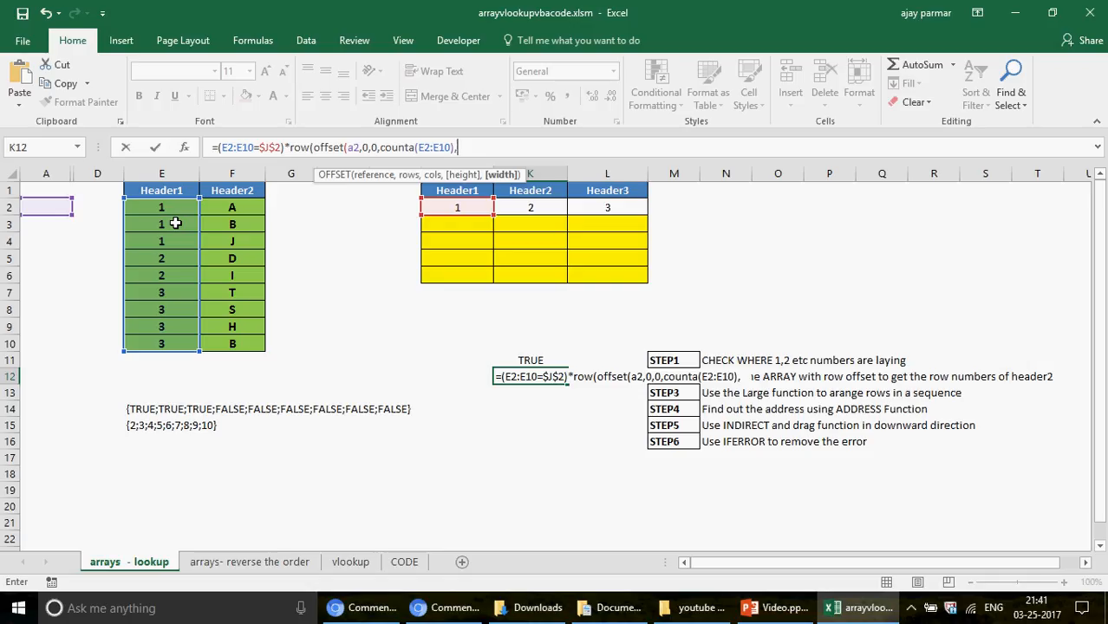
pyautogui.write('1)')
# - Enclose K12's ROW term in parentheses and enter =(E2:E10=$J$2)*(ROW(OFFSET(A2,0,0,COUNTA(E2:E10),1))) as an array formula
pyautogui.click(290, 149)
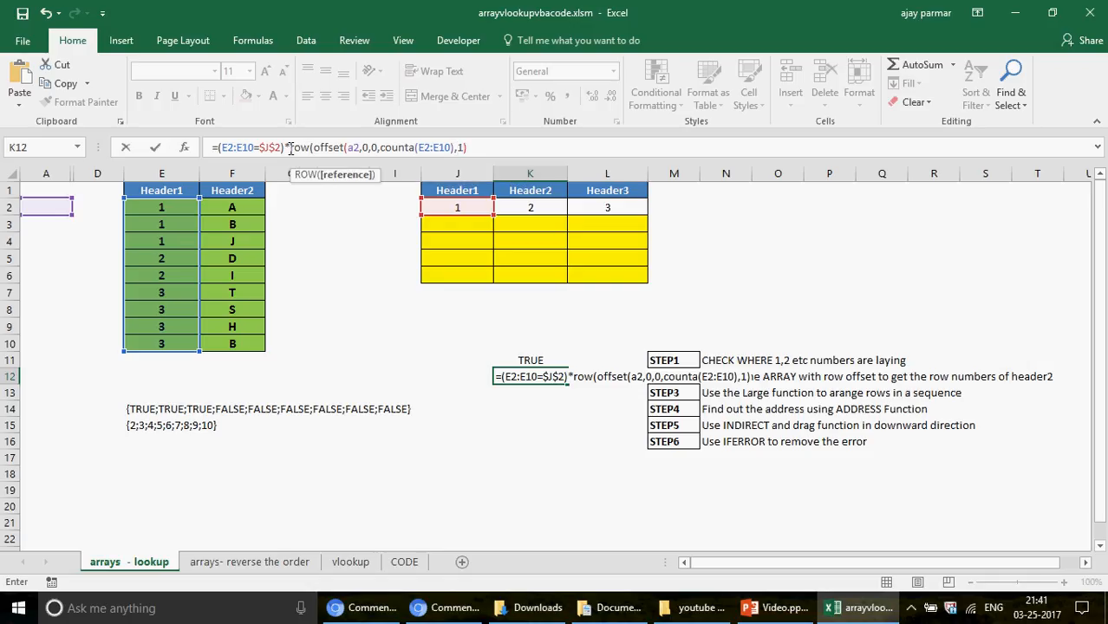
pyautogui.write('(')
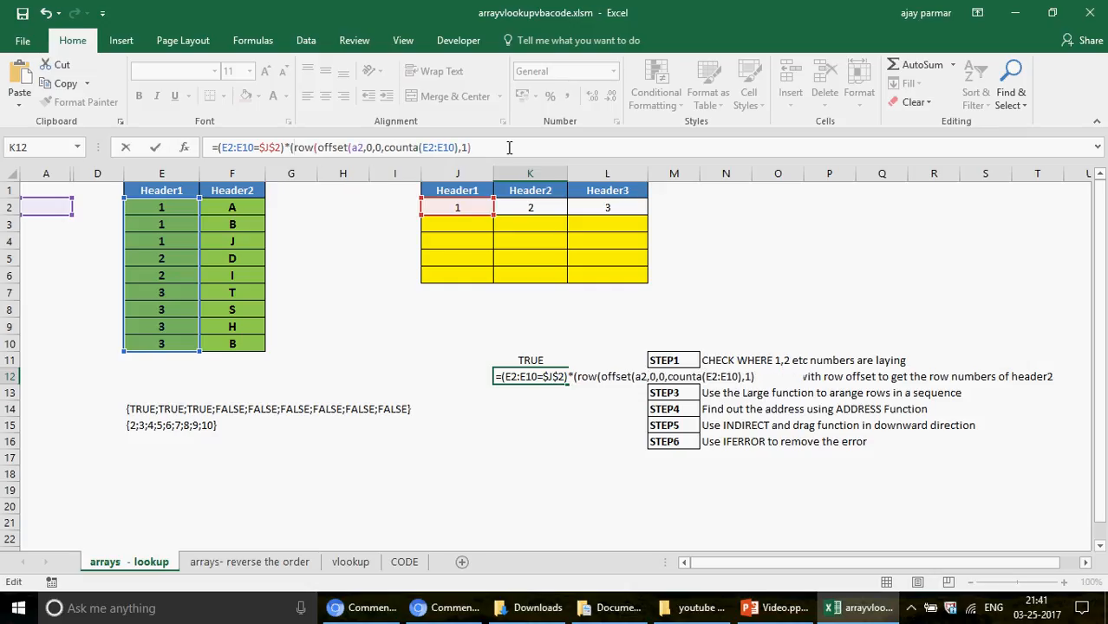
pyautogui.click(509, 148)
pyautogui.write(')')
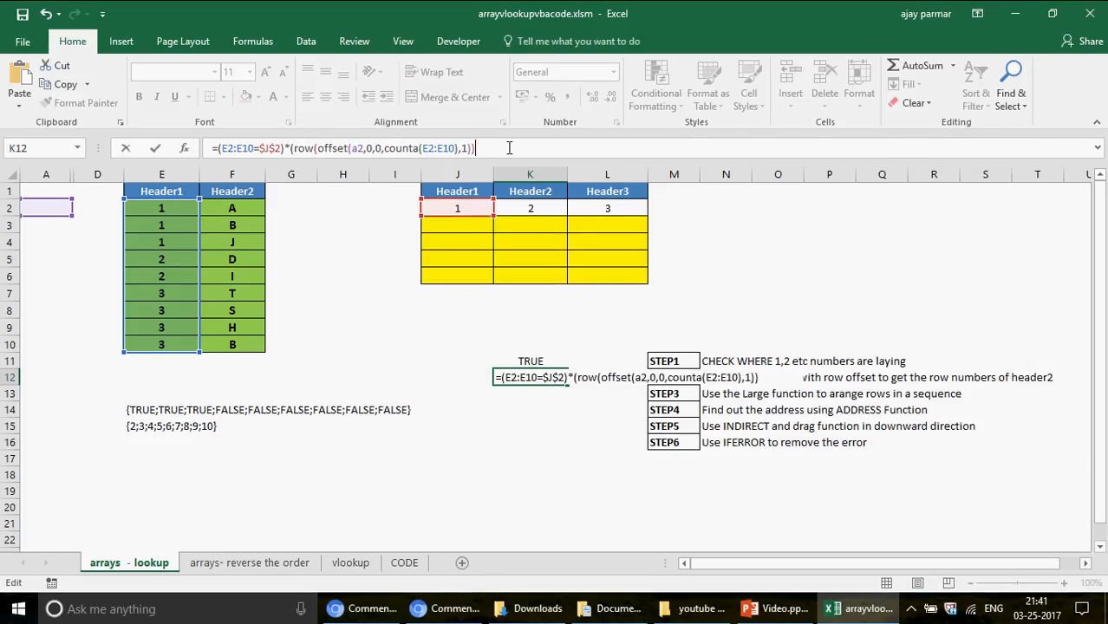
pyautogui.hotkey('ctrl', 'shift', 'Return')
pyautogui.press('Return')
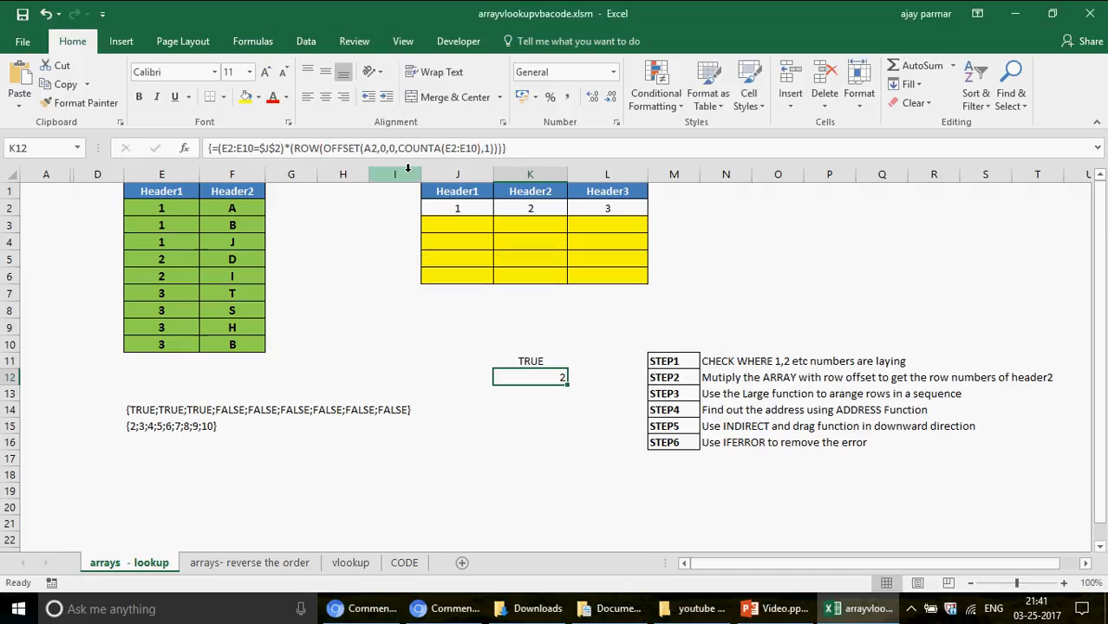
# - Evaluate the K12 formula, paste its array as text into E16 while keeping the formula, and compare it with the Header1 rows
pyautogui.click(219, 148)
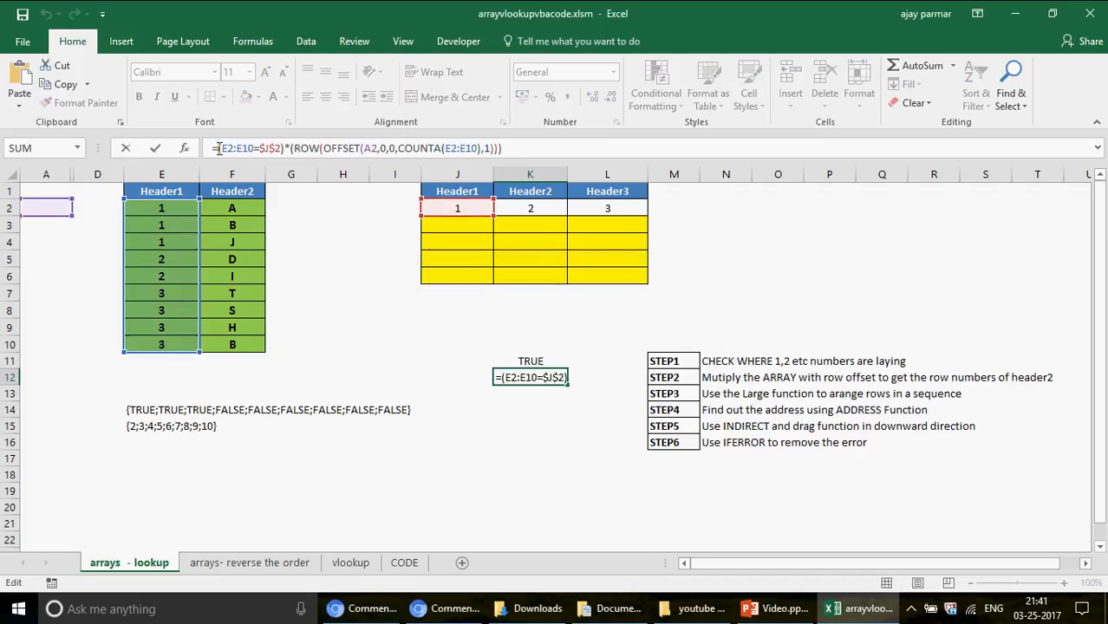
pyautogui.press('F9')
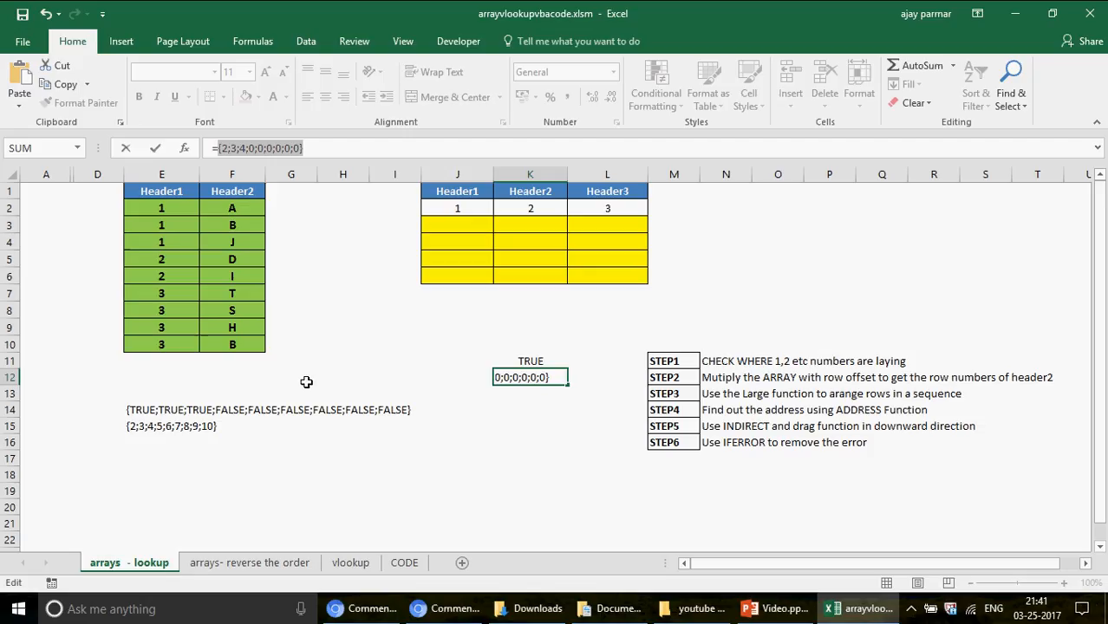
pyautogui.press('Escape')
pyautogui.click(151, 443)
pyautogui.hotkey('ctrl', 'v')
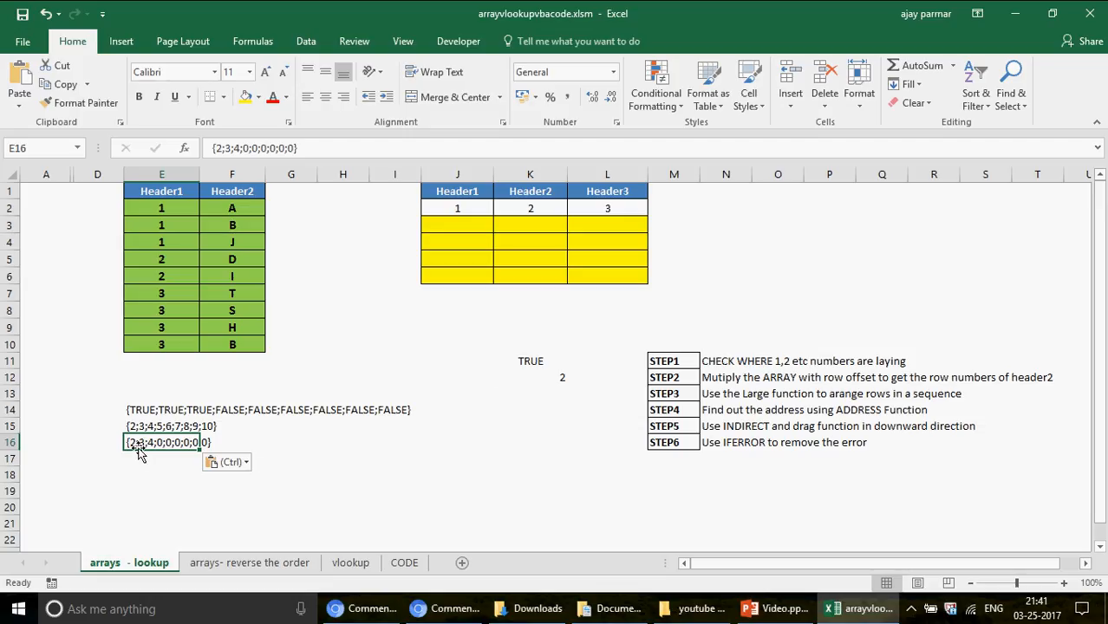
pyautogui.click(232, 257)
pyautogui.click(157, 271)
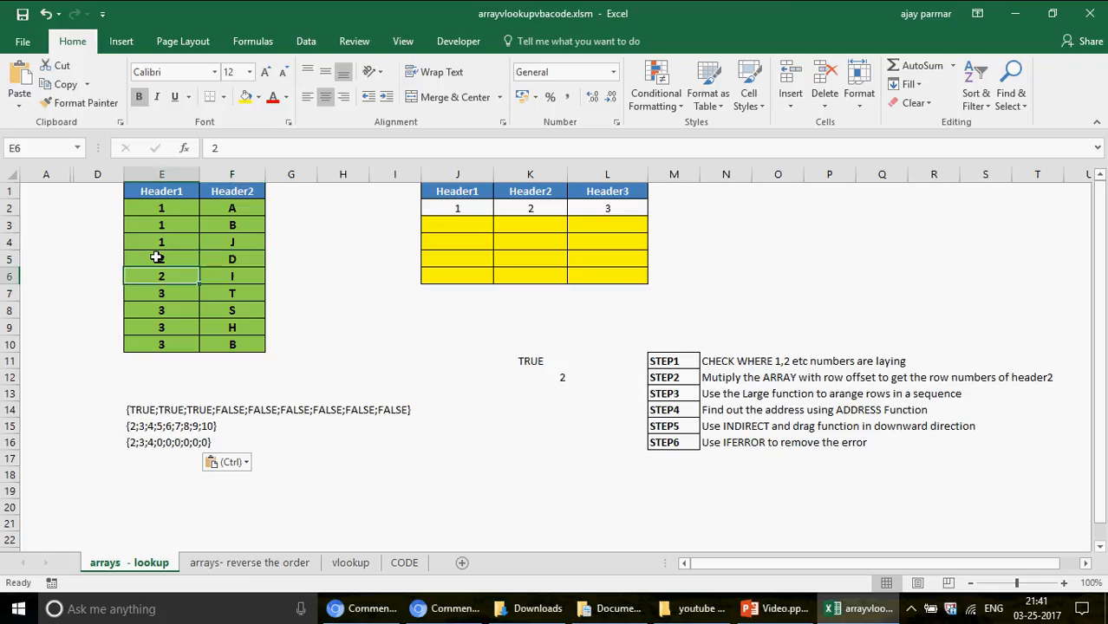
pyautogui.hotkey('ctrl', 'Down')
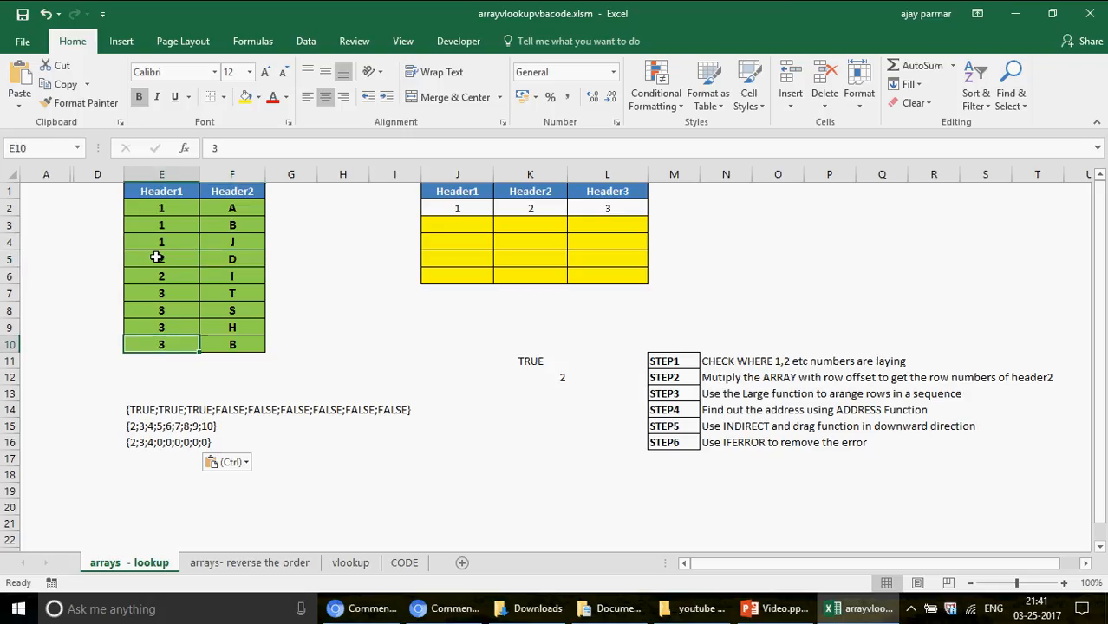
# - Compare the K12 formula and the row-number array in E16 with the Header2 values in F2:F5
pyautogui.click(536, 378)
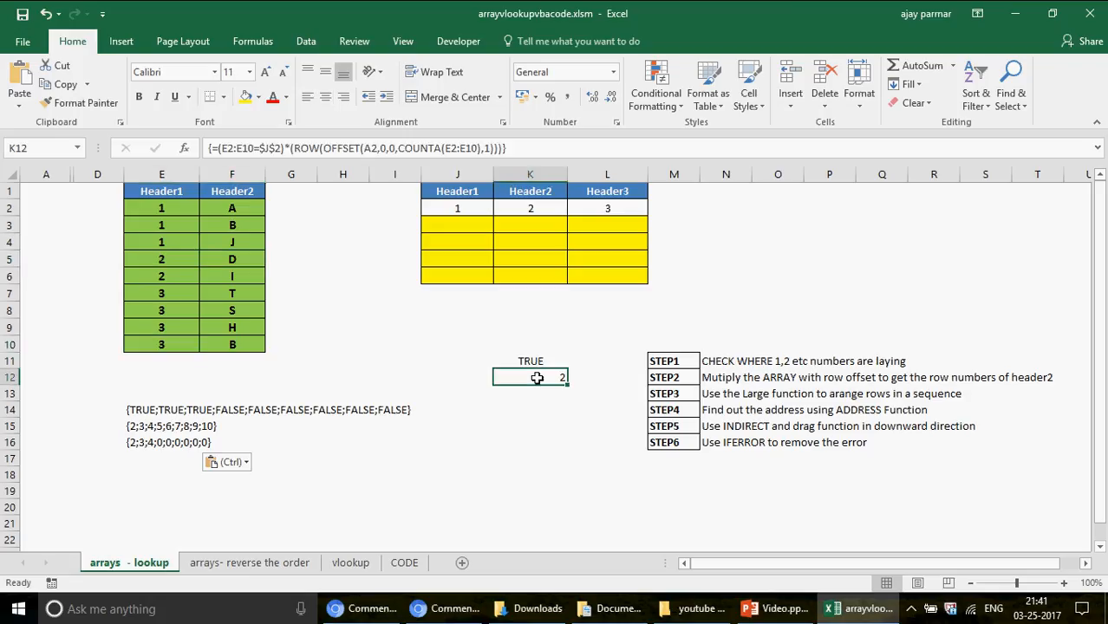
pyautogui.press('Escape')
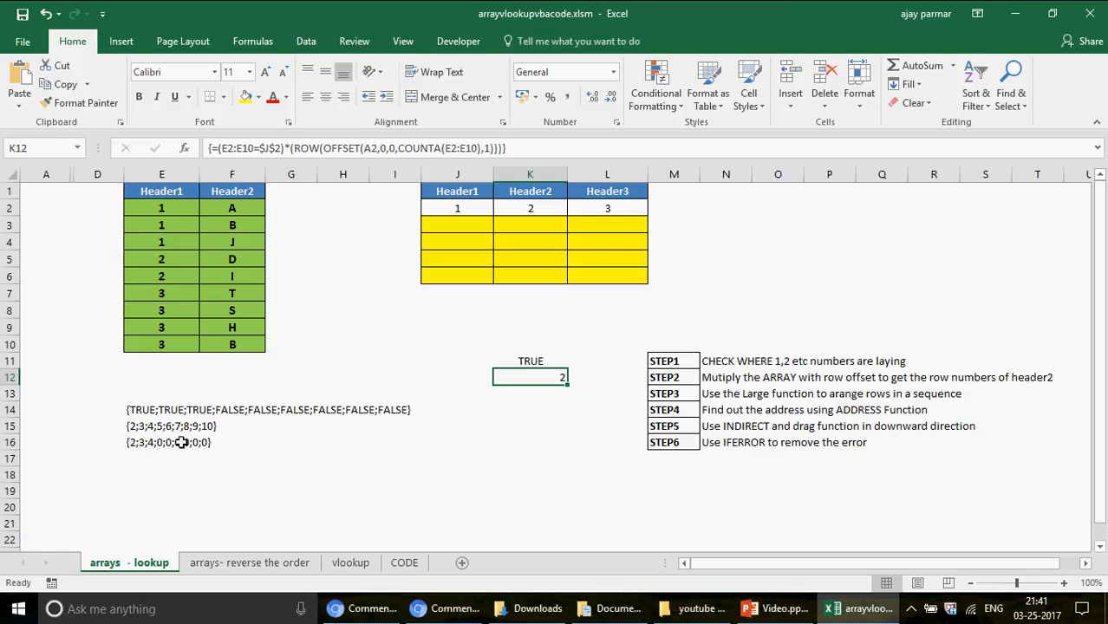
pyautogui.click(135, 442)
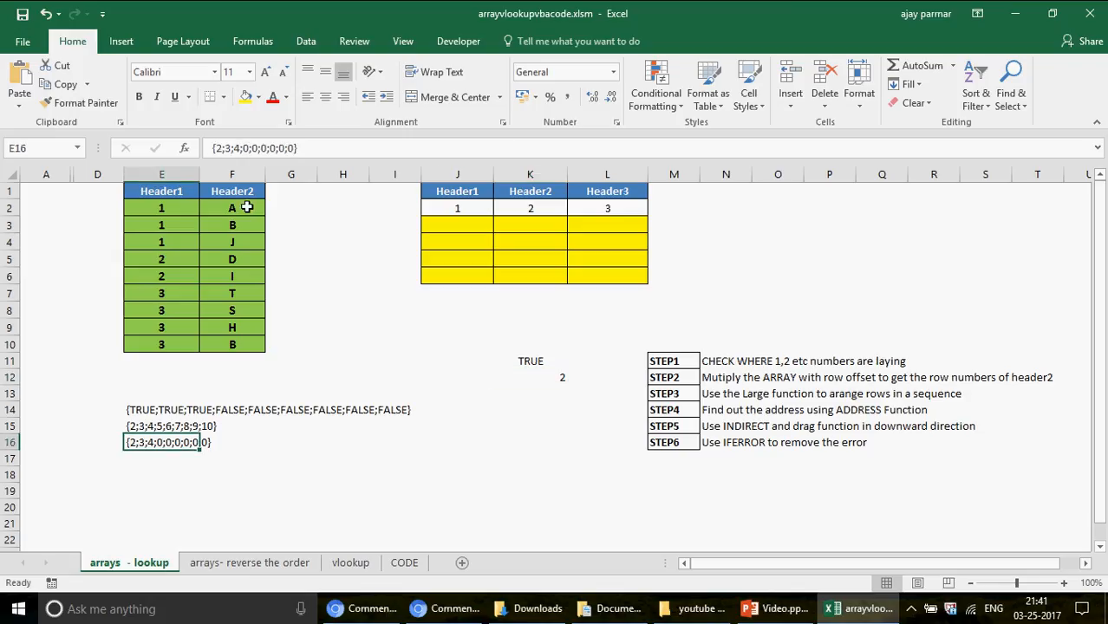
pyautogui.click(247, 207)
pyautogui.press('Down')
pyautogui.press('Down')
pyautogui.press('Down')
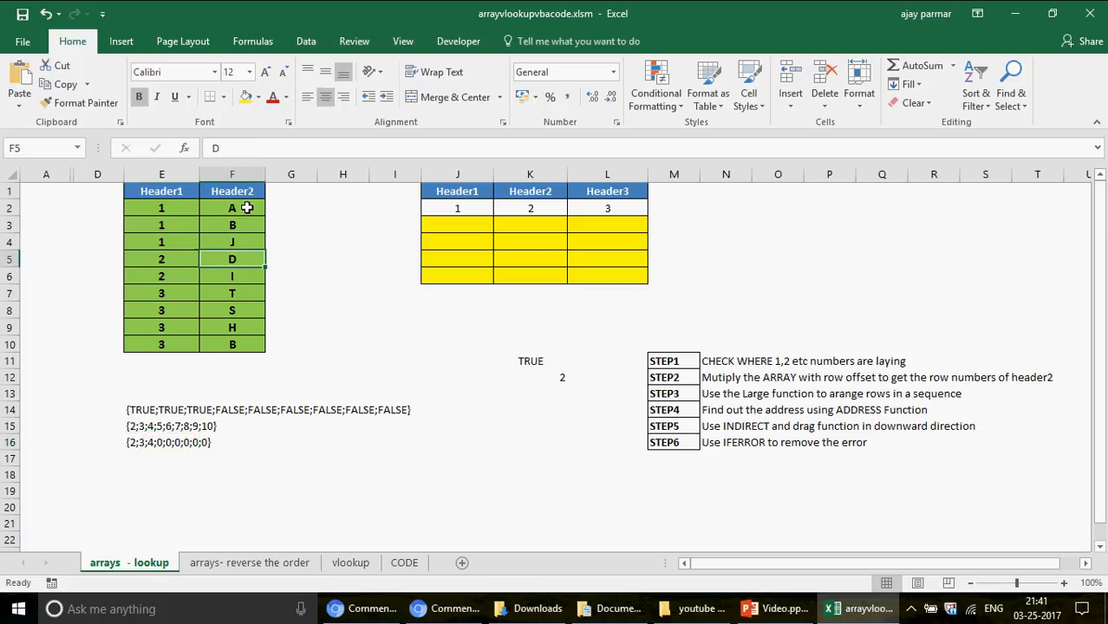
# - Change the Header1 key in E7, beside value T, to 1
pyautogui.press('Left')
pyautogui.press('Down')
pyautogui.press('Down')
pyautogui.write('1')
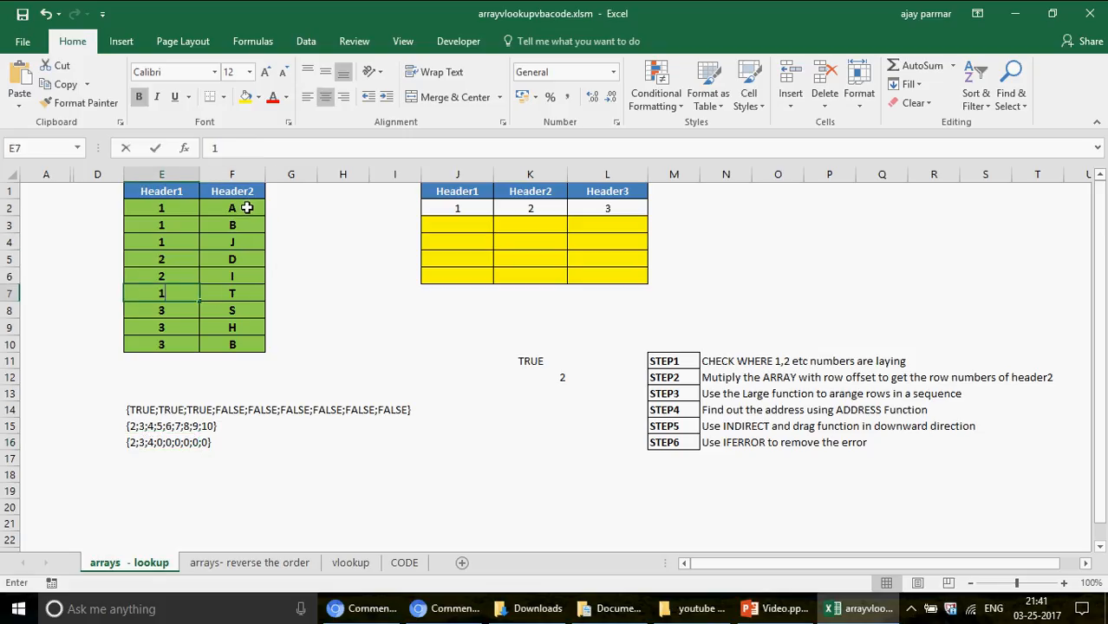
pyautogui.press('Return')
pyautogui.press('Up')
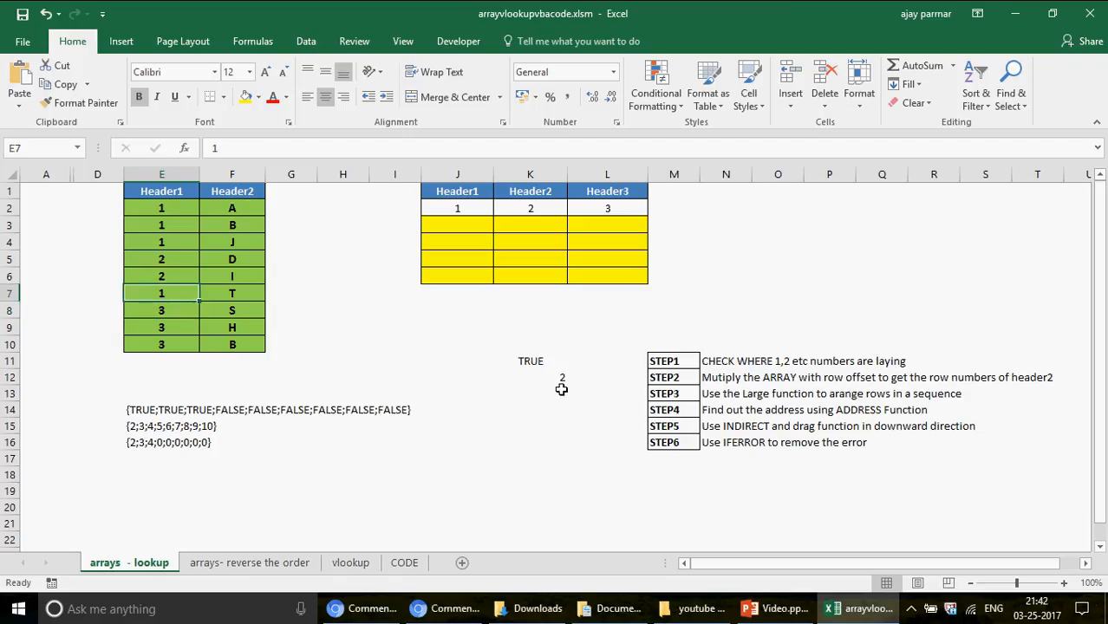
# - Evaluate the K12 formula to inspect the row-number array it produces, keeping the formula intact
pyautogui.click(559, 382)
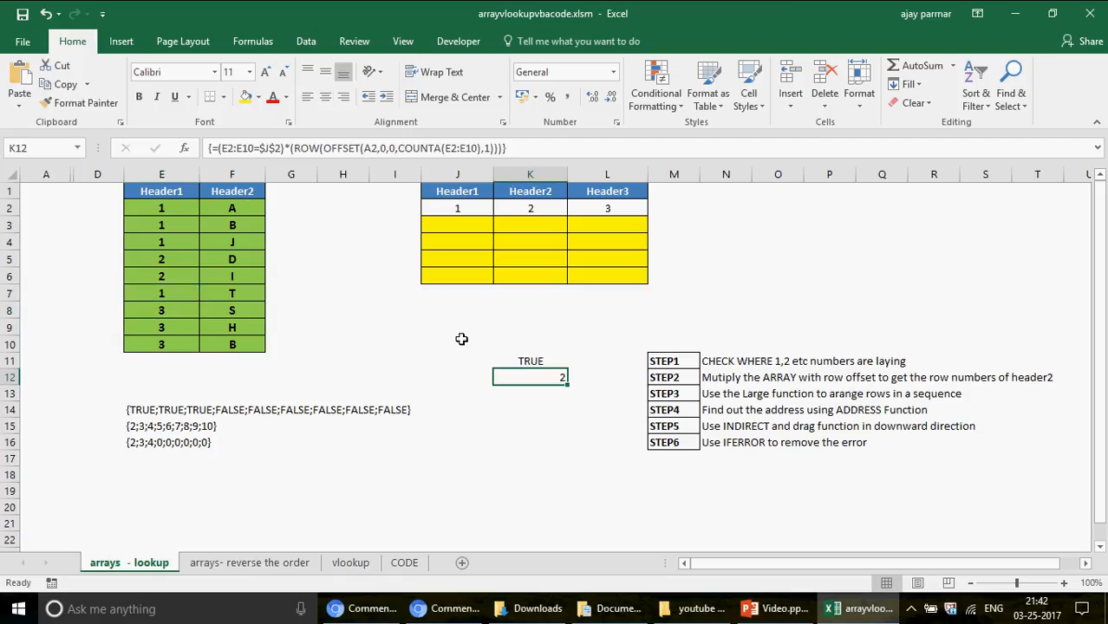
pyautogui.click(219, 148)
pyautogui.press('F9')
pyautogui.moveTo(216, 148); pyautogui.dragTo(332, 143)
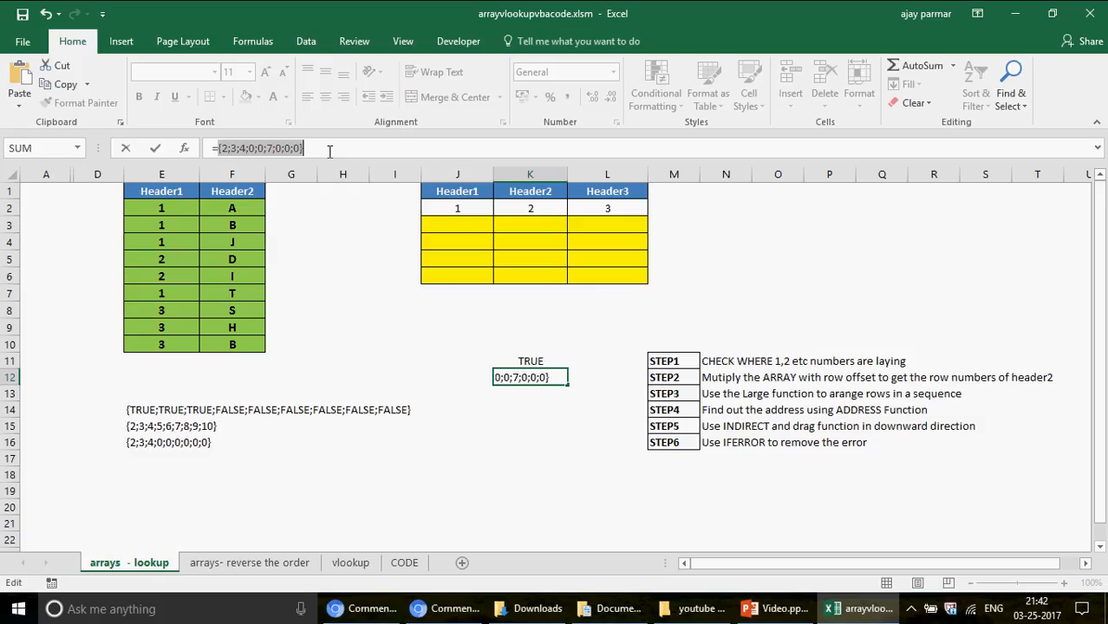
pyautogui.press('Escape')
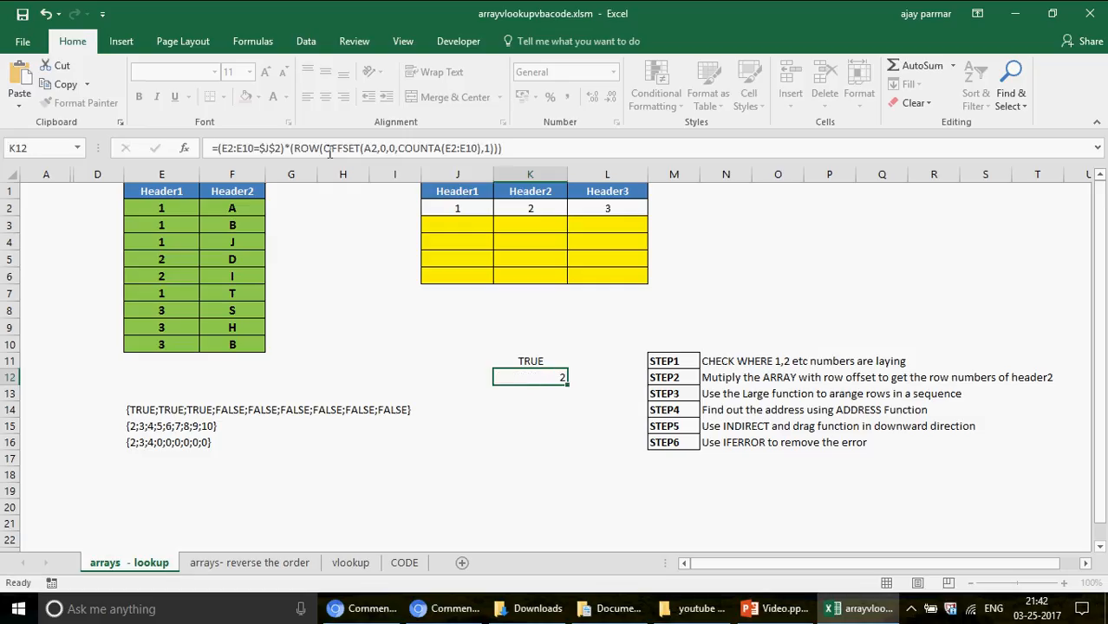
pyautogui.press('Return')
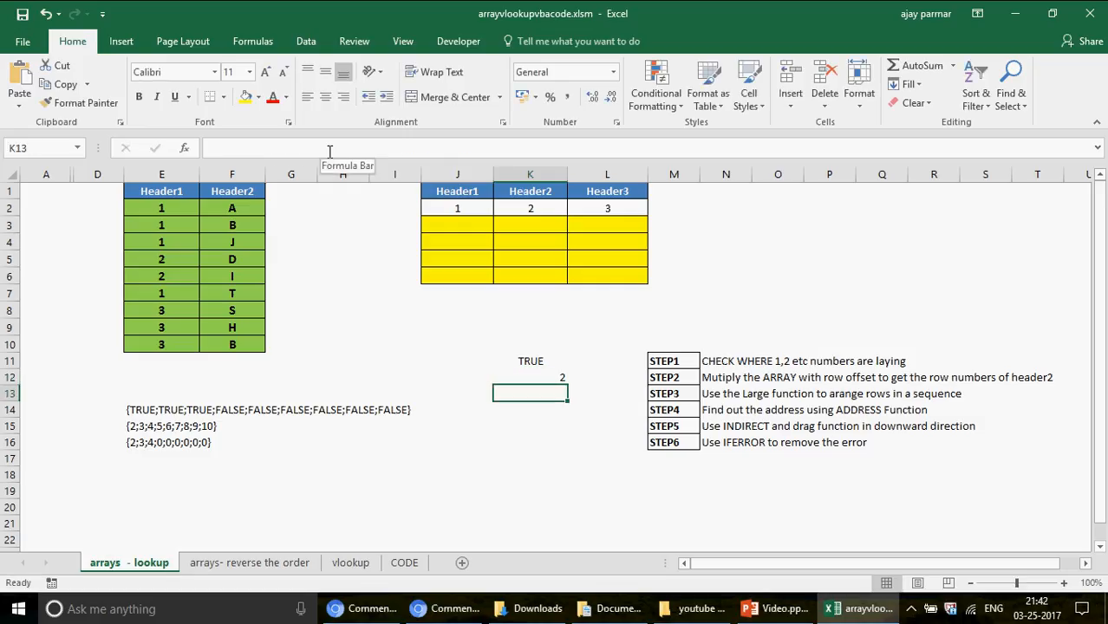
pyautogui.write('=large')
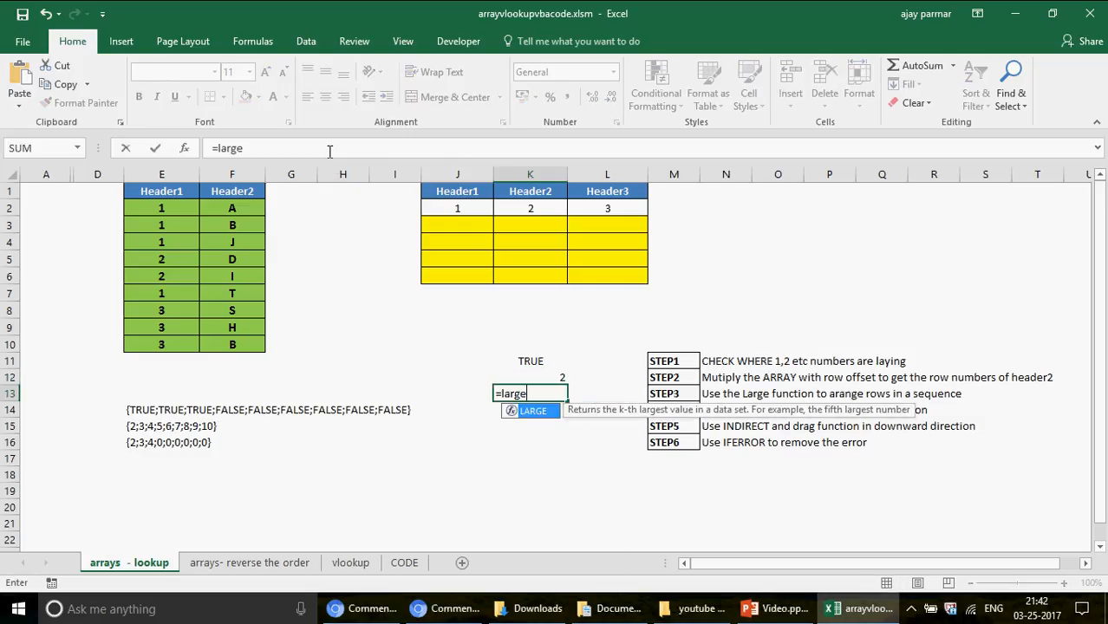
pyautogui.write('(')
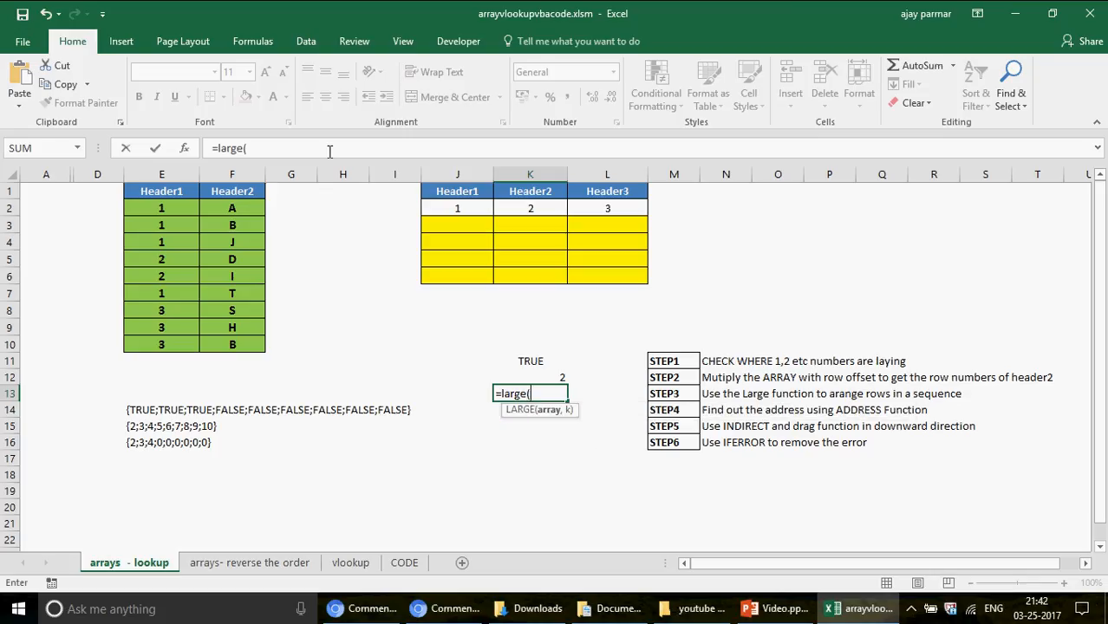
pyautogui.press('Escape')
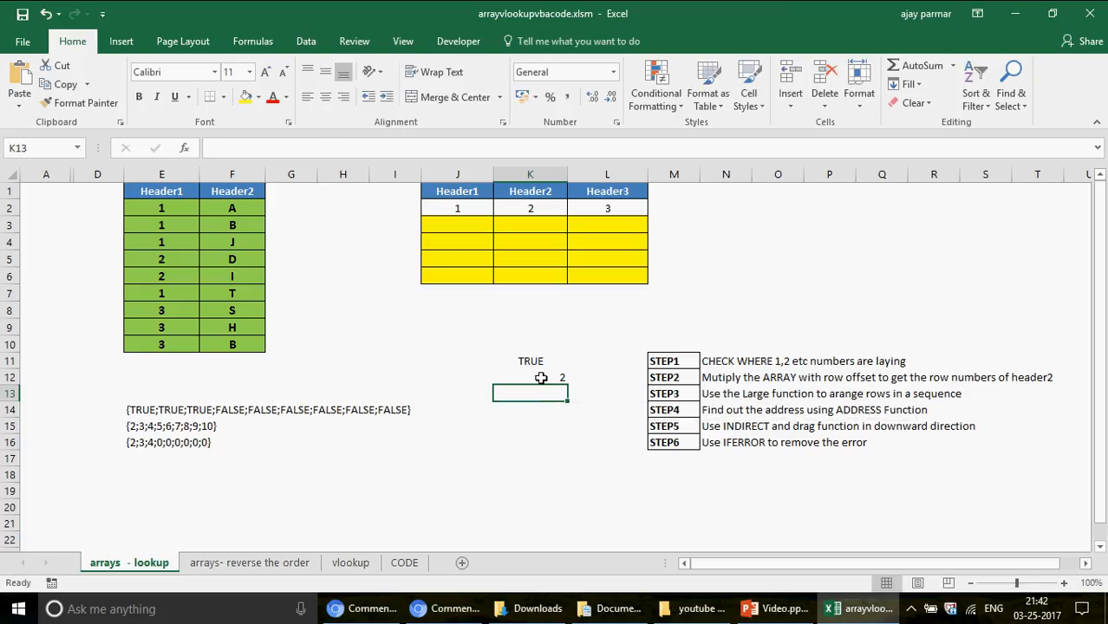
# - Copy K12's formula expression without its equals sign, keeping K12 as an array formula
pyautogui.click(541, 378)
pyautogui.click(537, 147)
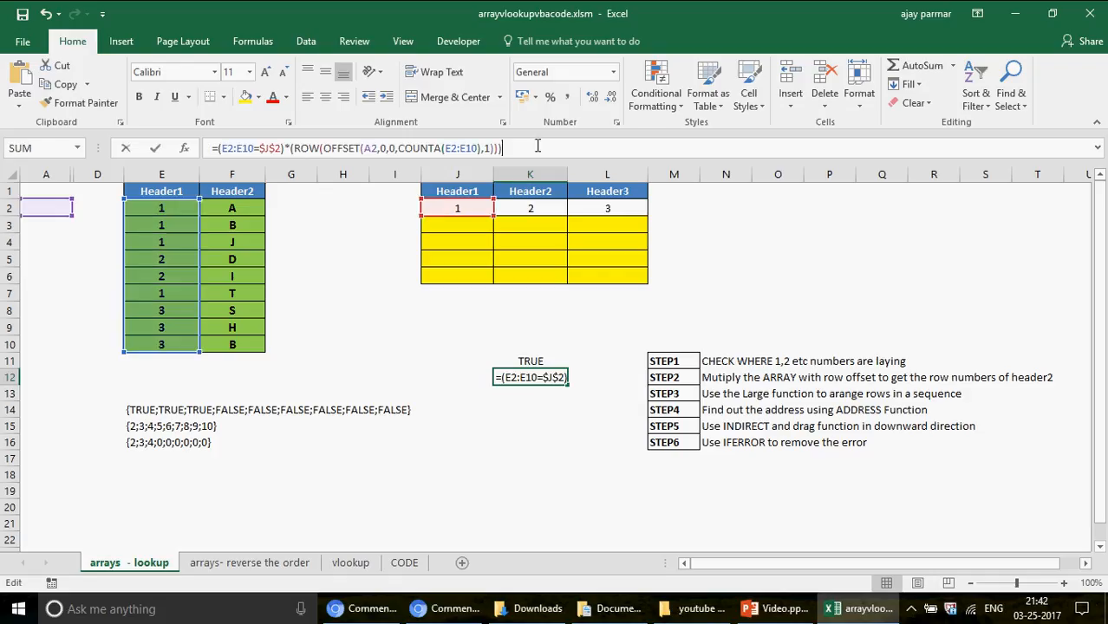
pyautogui.click(220, 149)
pyautogui.hotkey('shift', 'End')
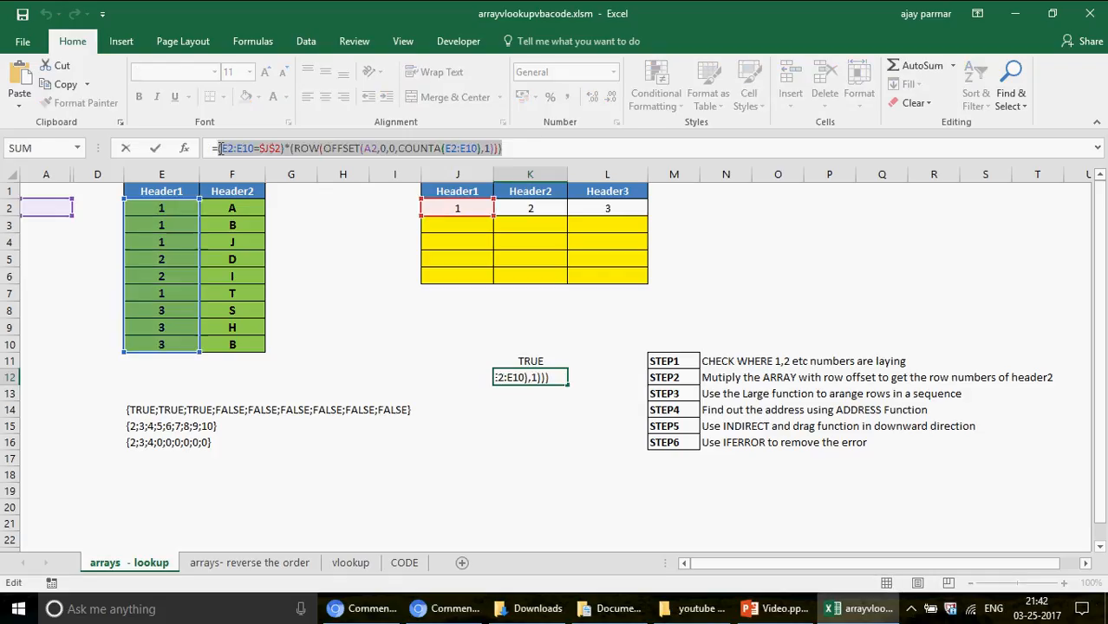
pyautogui.hotkey('ctrl', 'shift', 'Return')
pyautogui.click(534, 397)
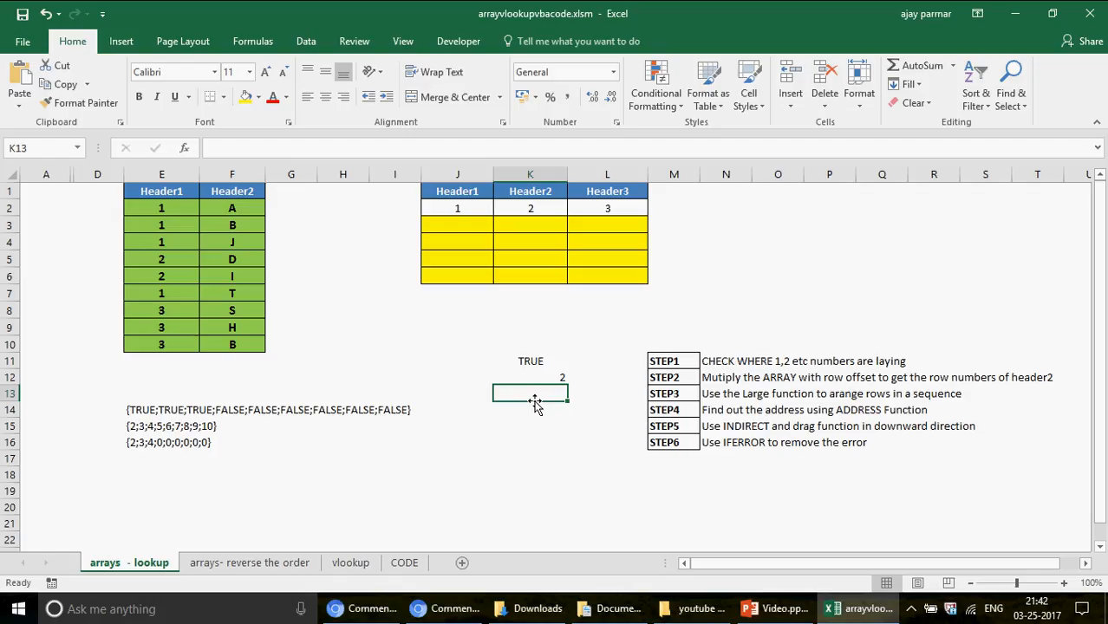
# - Enter =LARGE((E2:E10=$J$2)*(ROW(OFFSET(A2,0,0,COUNTA(E2:E10),1))),ROW(A1)) in K13 as an array formula
pyautogui.write('=large')
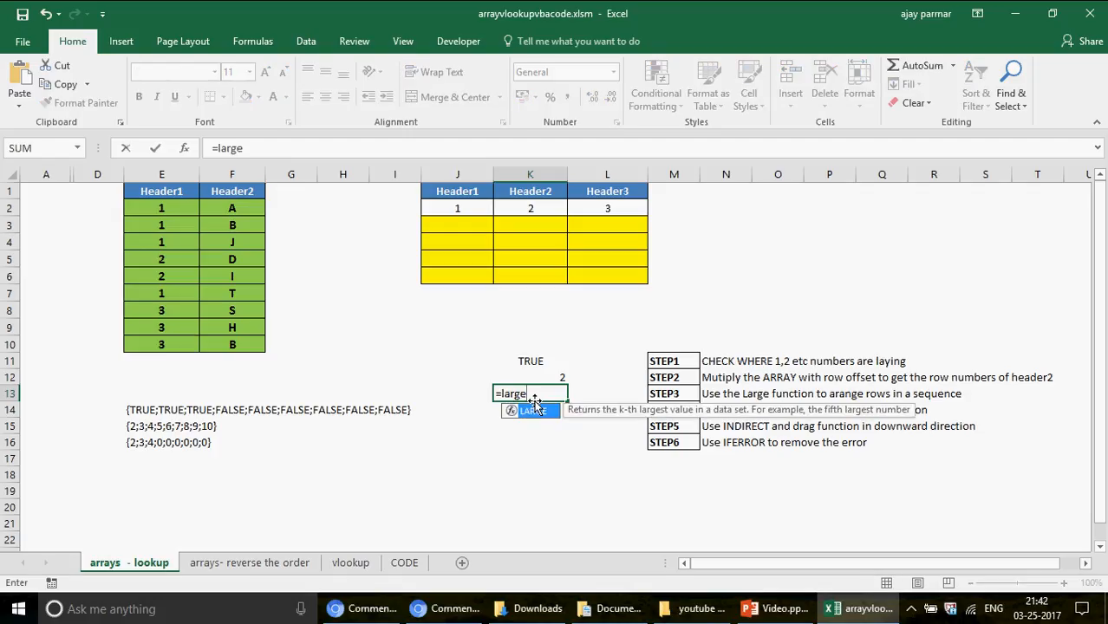
pyautogui.write('(')
pyautogui.write('(E2:E10=$J$2)*(ROW(OFFSET(A2,0,0,COUNTA(E2:E10),1)))')
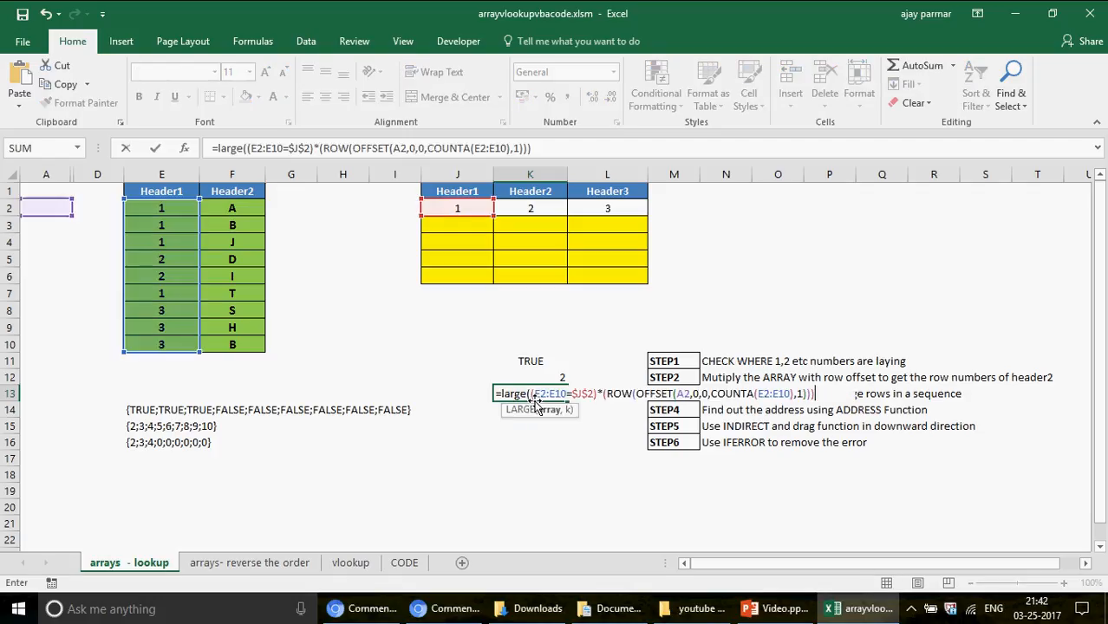
pyautogui.click(616, 147)
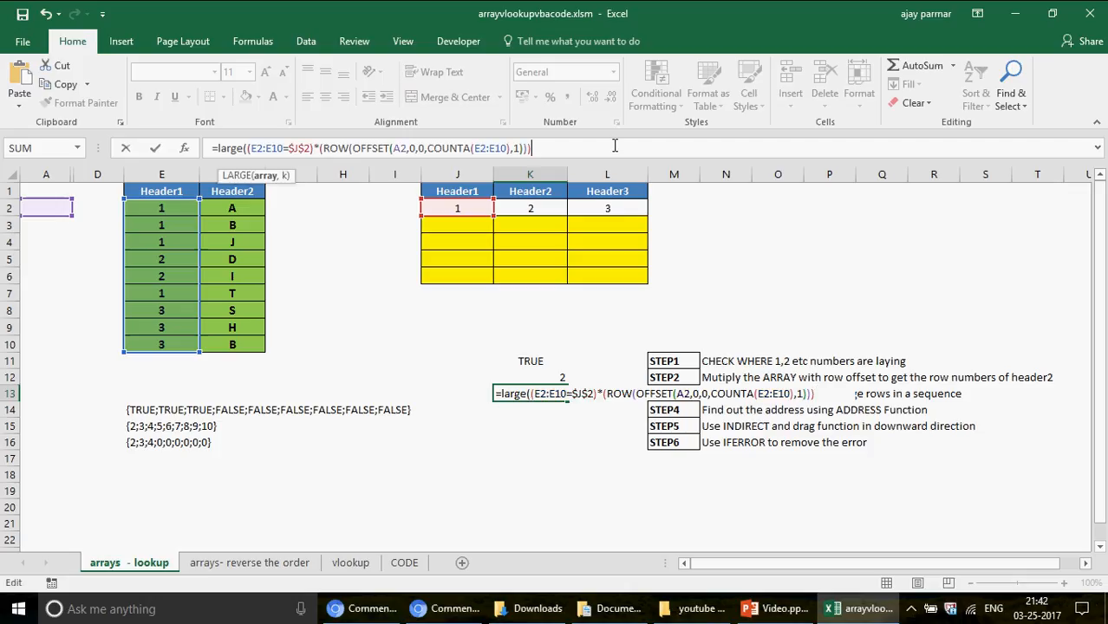
pyautogui.write(',')
pyautogui.write('row')
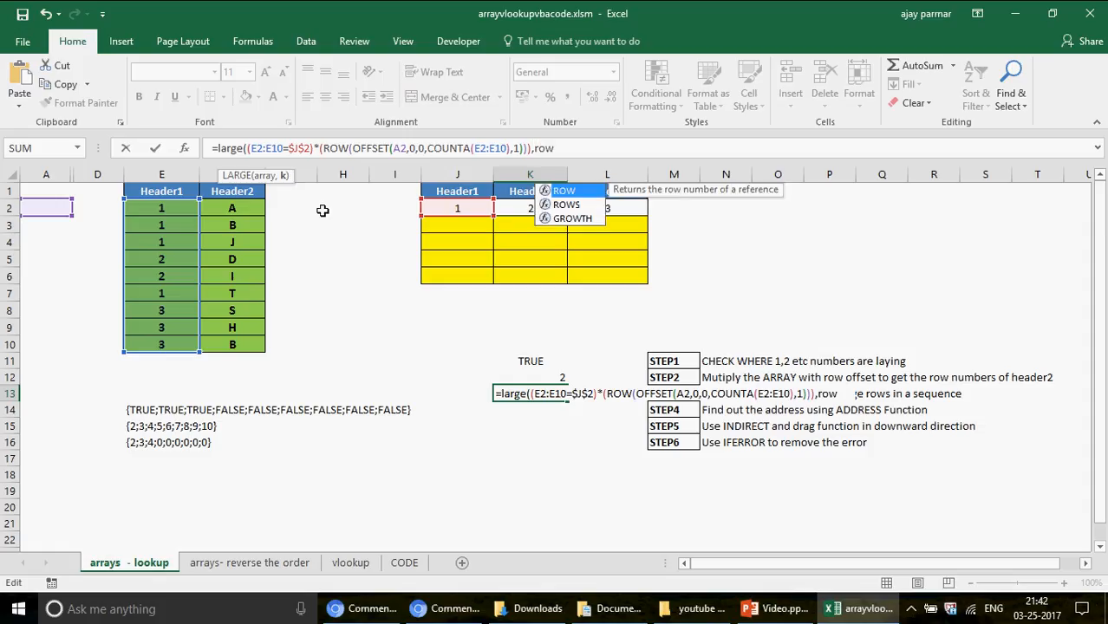
pyautogui.write('(A1)')
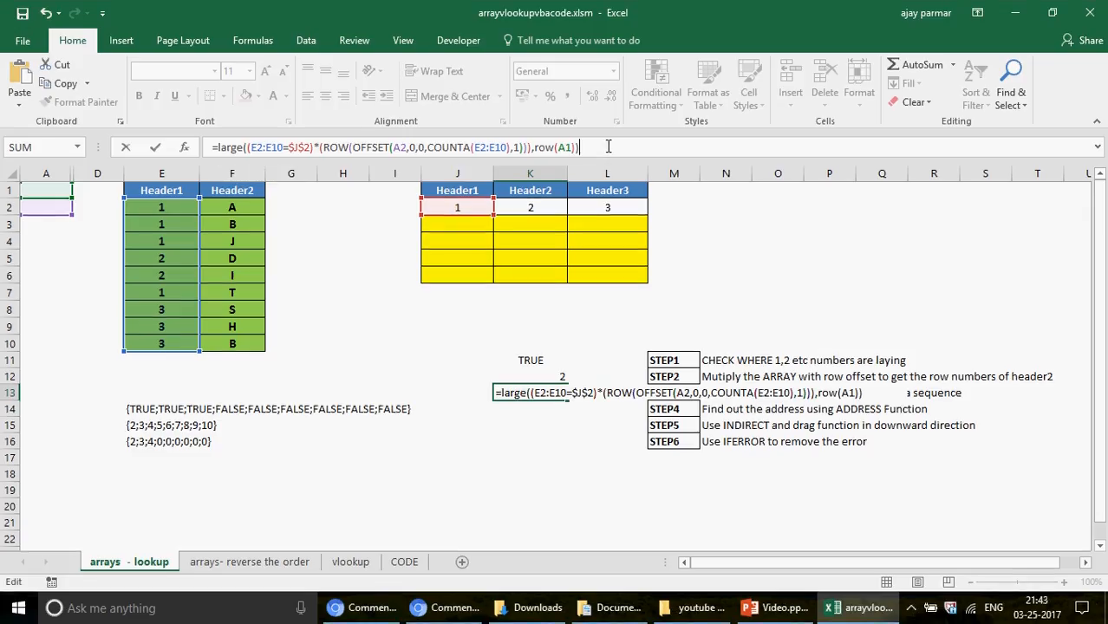
pyautogui.hotkey('ctrl', 'shift', 'Return')
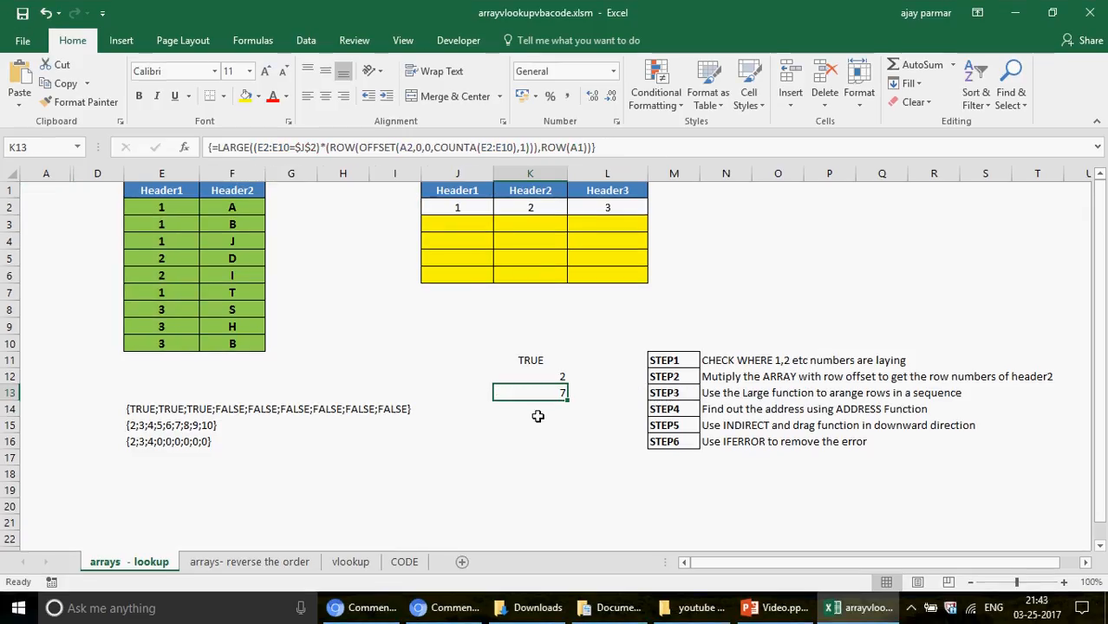
# - Set the Header1 key in E7 to 3
pyautogui.click(168, 297)
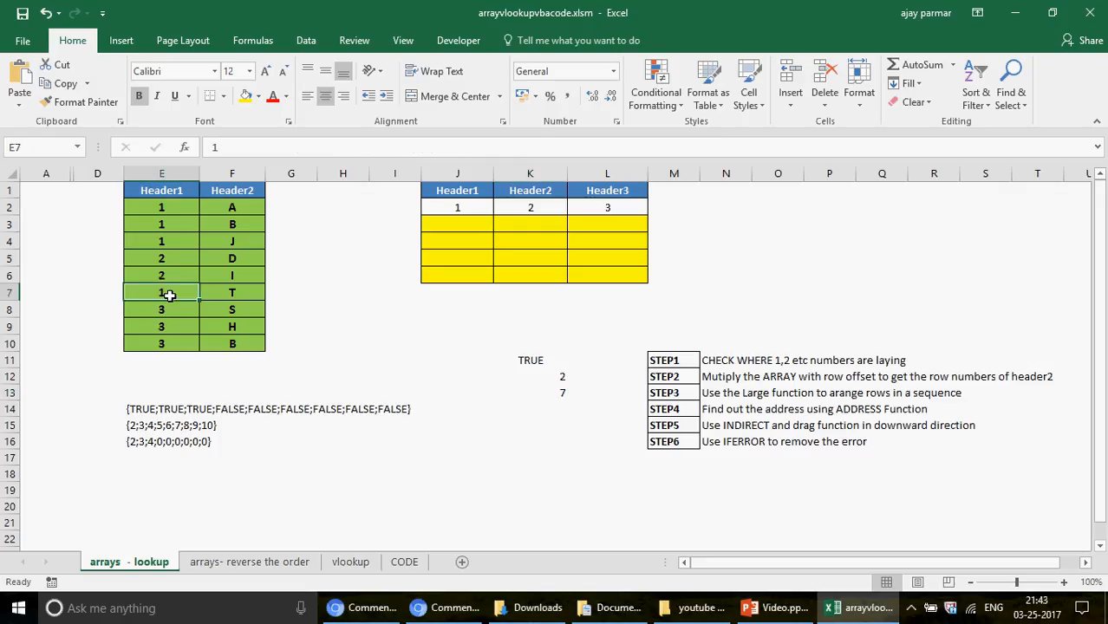
pyautogui.write('3')
pyautogui.press('Return')
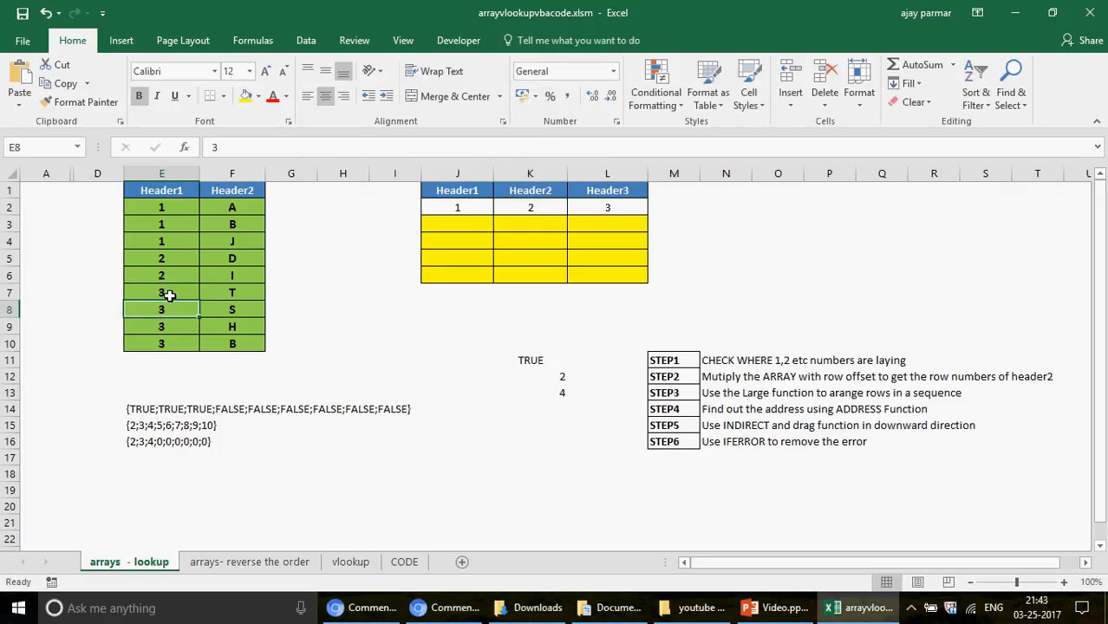
# - Evaluate K13's LARGE formula to inspect its result, then restore the formula
pyautogui.click(550, 397)
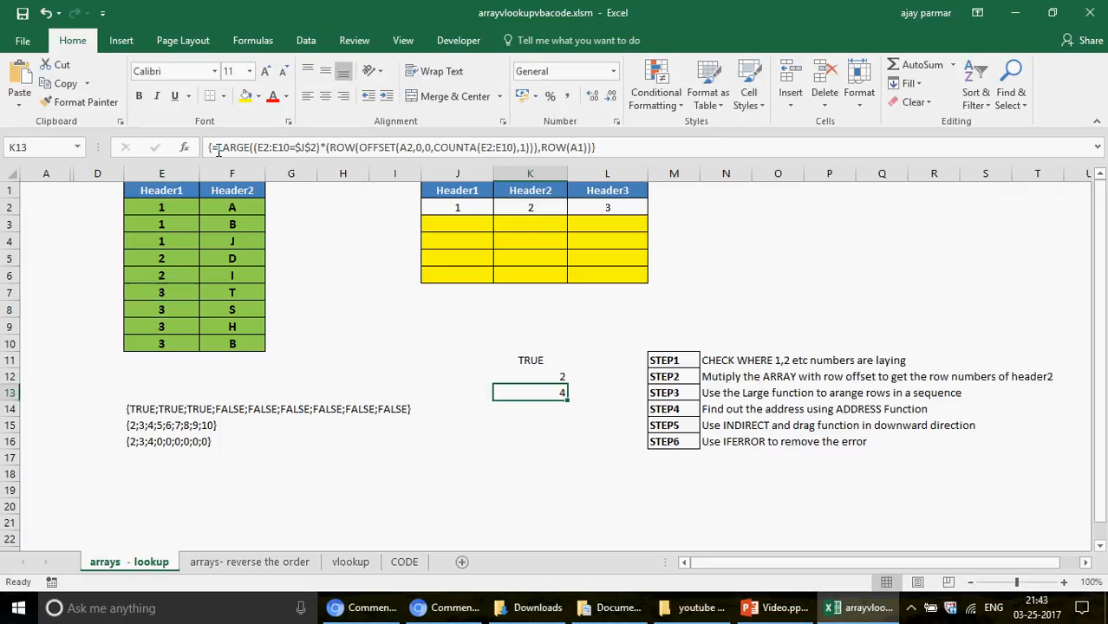
pyautogui.click(218, 147)
pyautogui.press('F9')
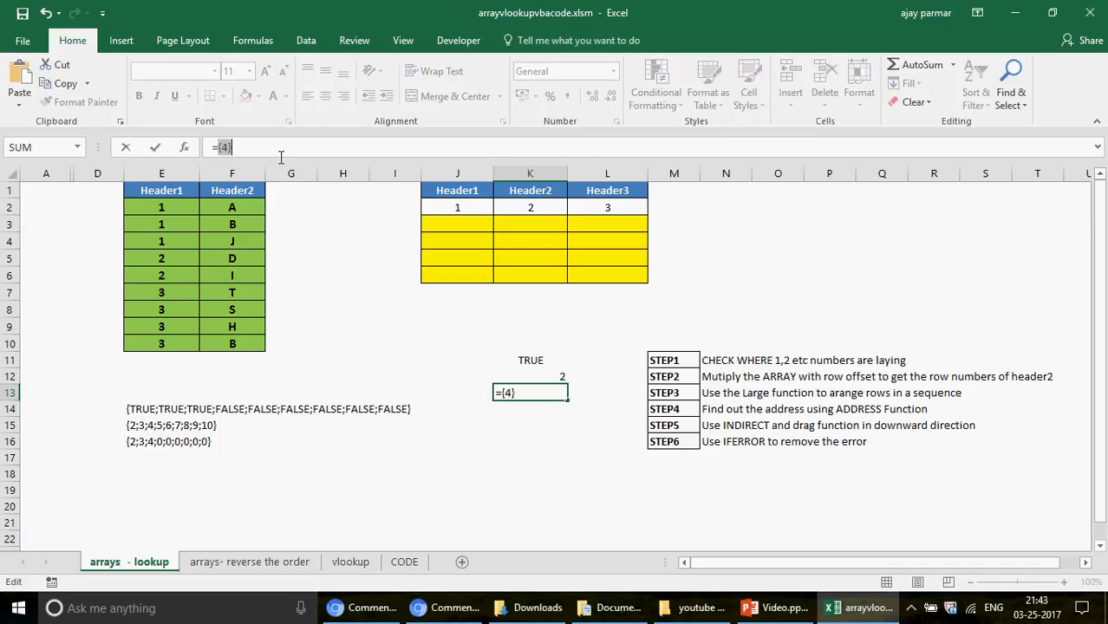
pyautogui.hotkey('ctrl', 'z')
pyautogui.press('Escape')
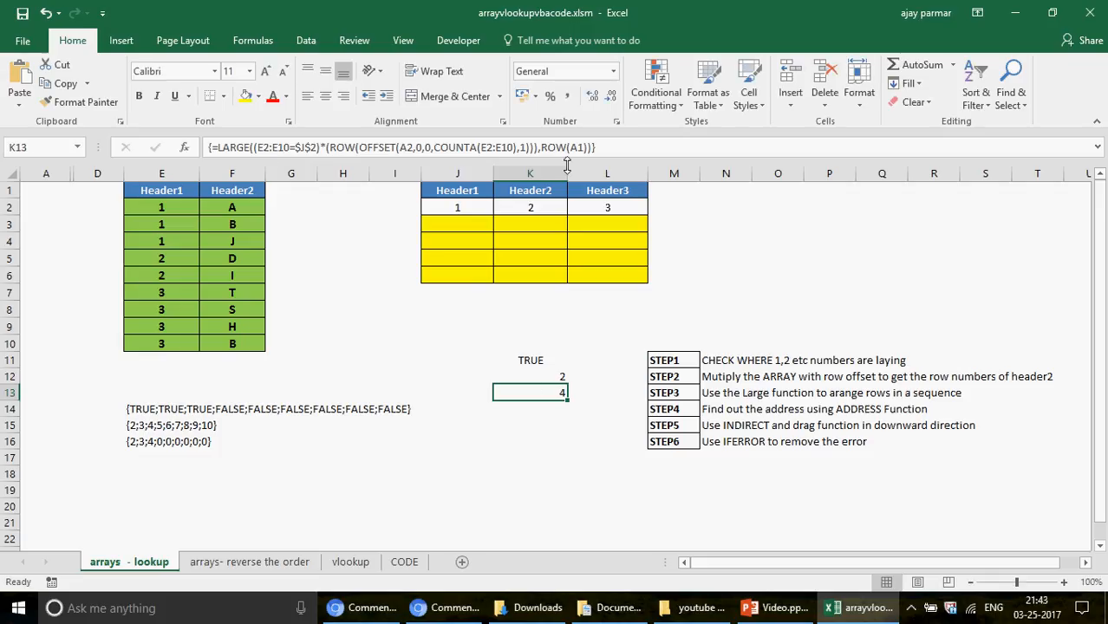
# - Make the COUNTA range in K13's LARGE formula absolute as $E$2:$E$10
pyautogui.doubleClick(487, 147)
pyautogui.press('F4')
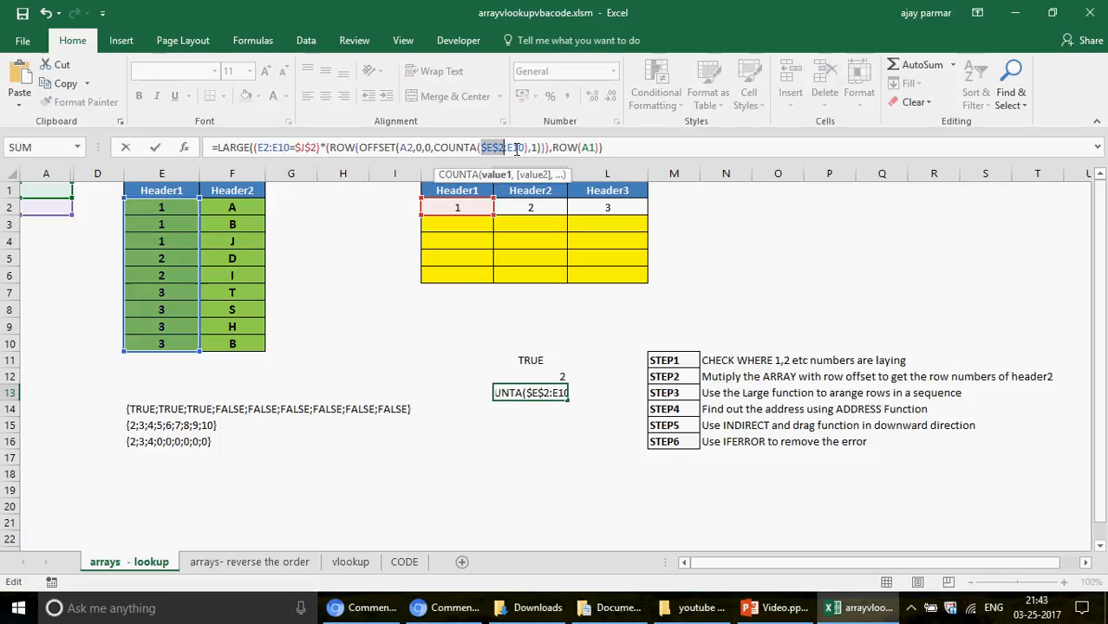
pyautogui.press('F4')
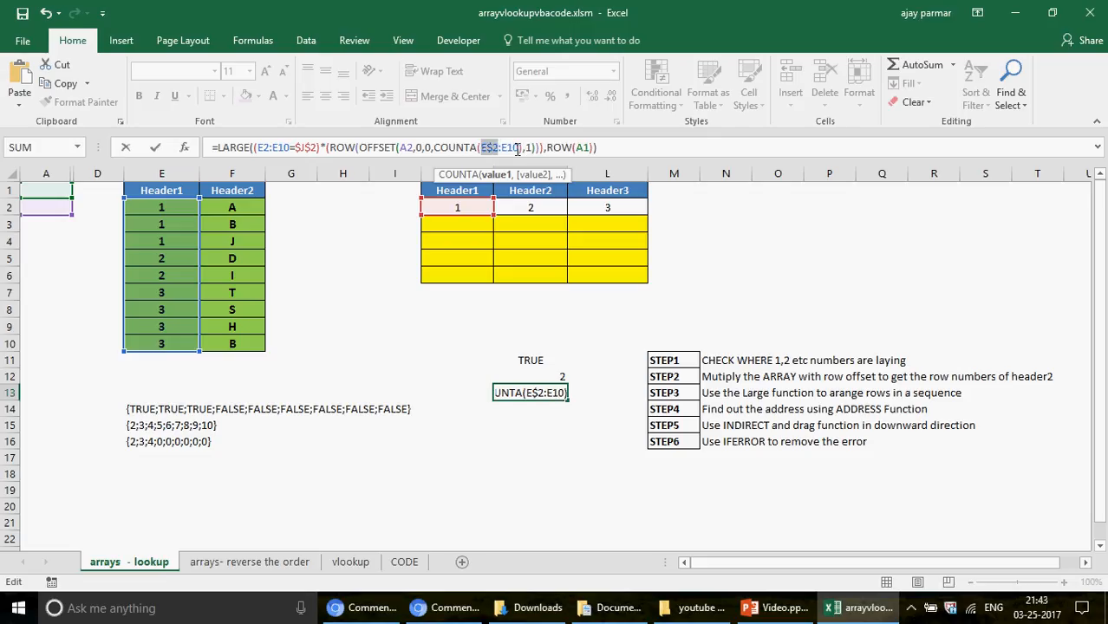
pyautogui.press('F4')
pyautogui.press('F4')
pyautogui.press('F4')
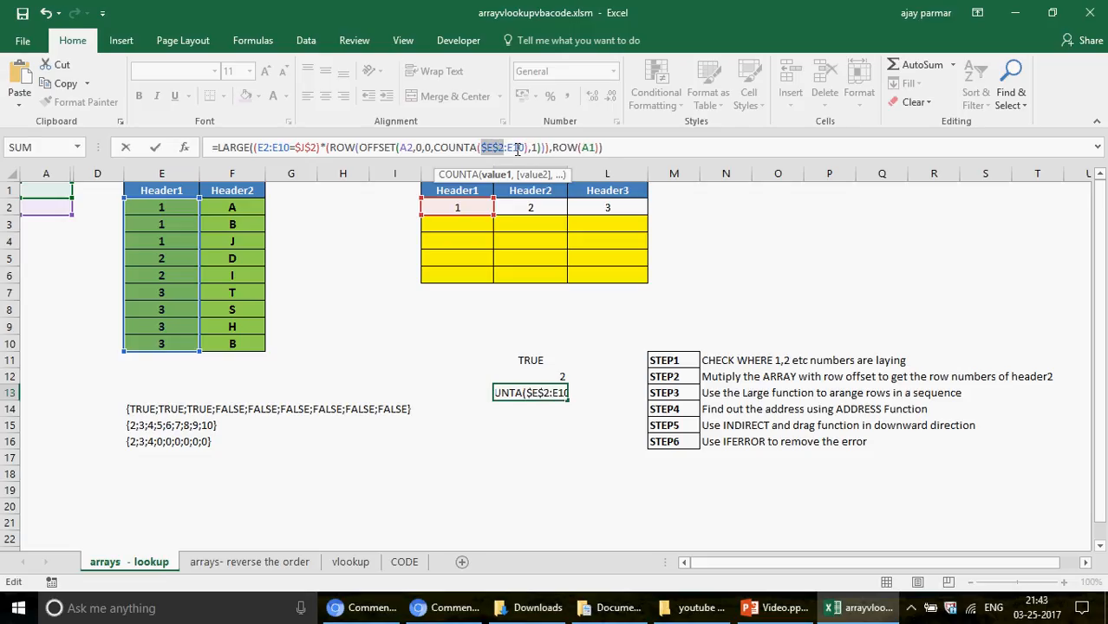
pyautogui.click(517, 147)
pyautogui.press('F4')
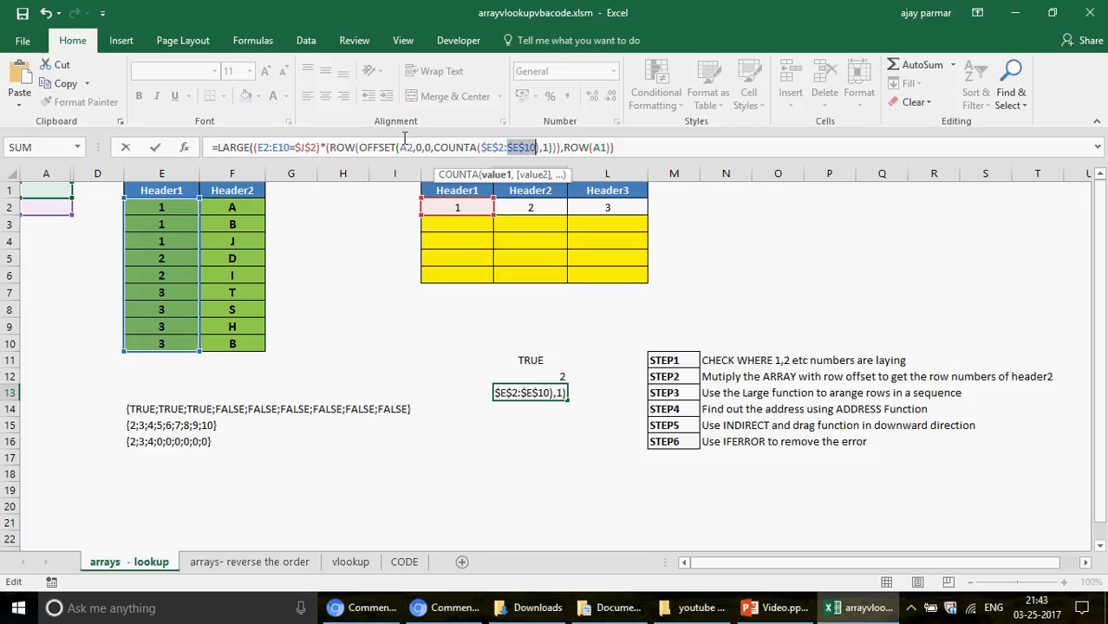
# - Make $A$2 and the $E$2:$E$10 match range absolute in K13's LARGE formula and re-enter it as an array formula
pyautogui.click(402, 148)
pyautogui.press('F4')
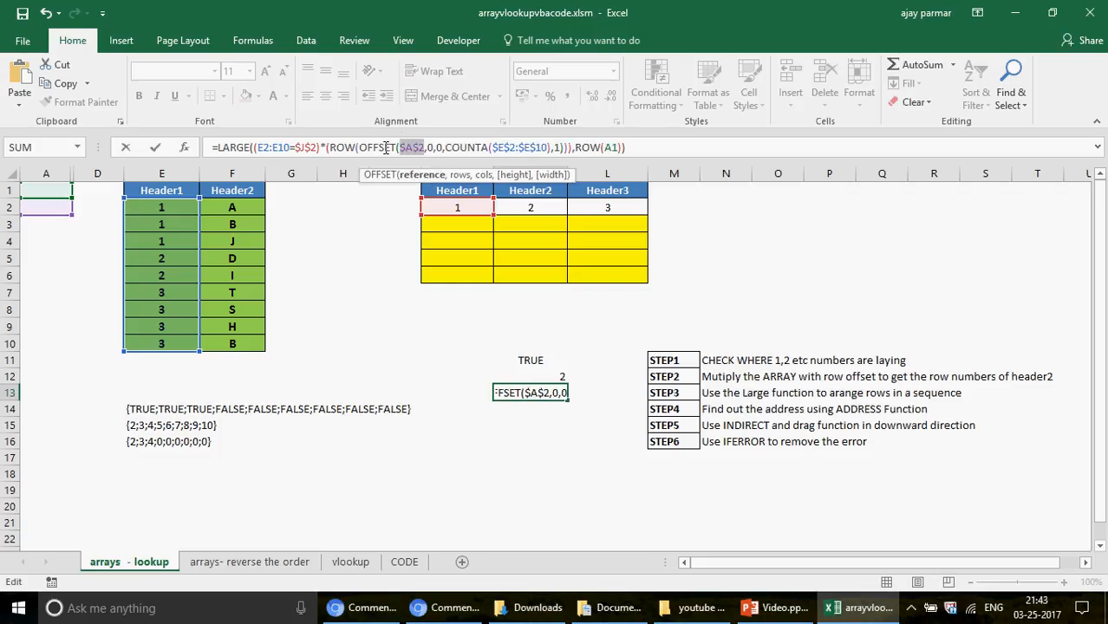
pyautogui.click(265, 147)
pyautogui.press('F4')
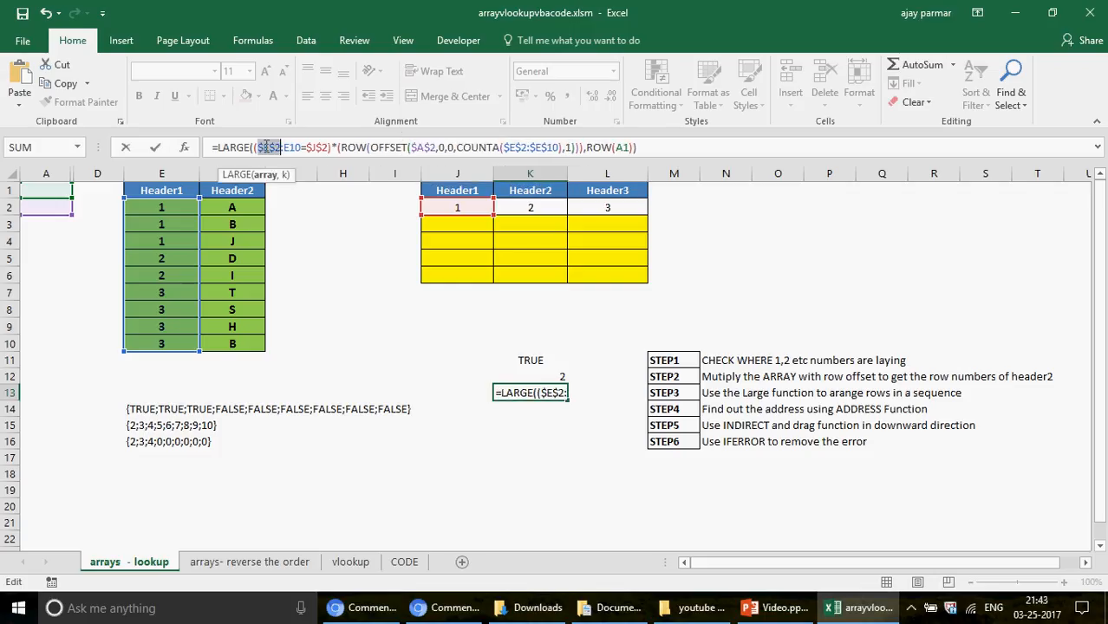
pyautogui.click(292, 147)
pyautogui.press('F4')
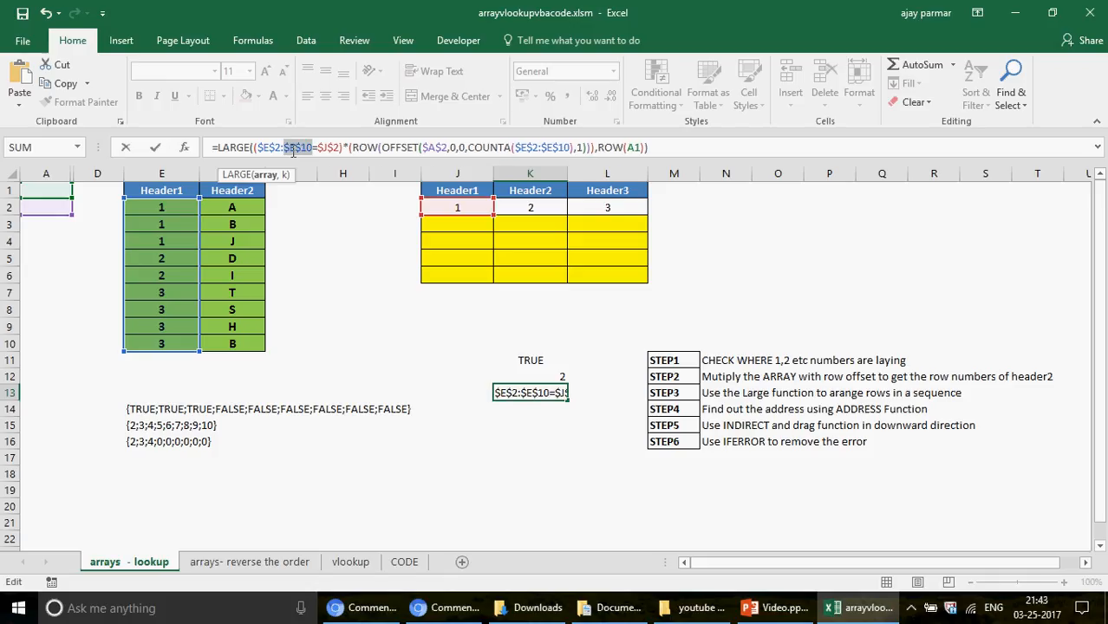
pyautogui.click(635, 147)
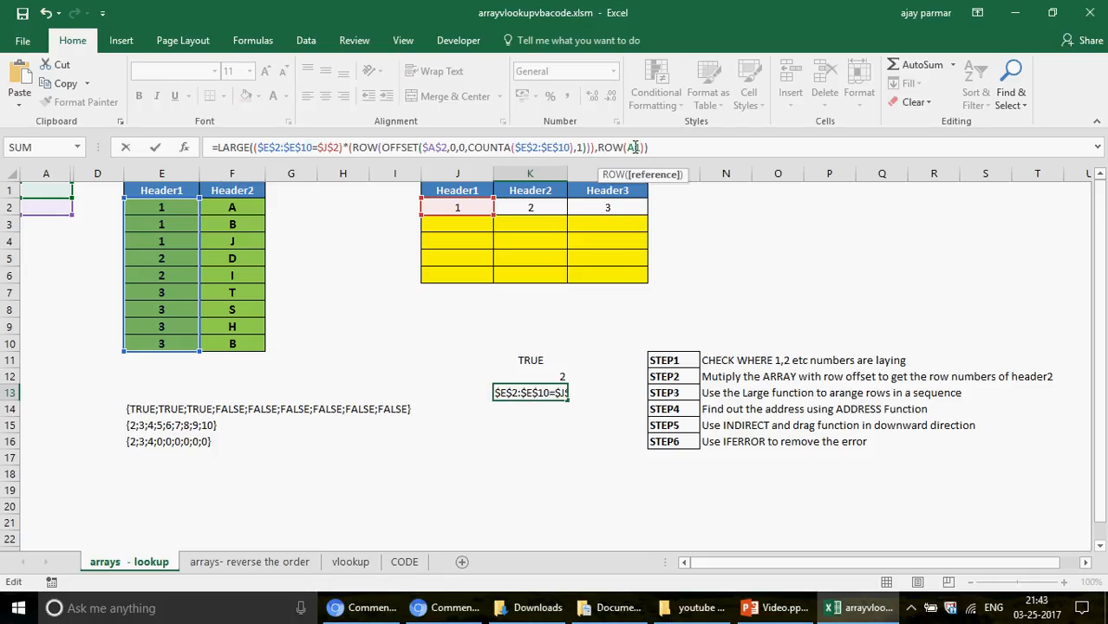
pyautogui.hotkey('ctrl', 'shift', 'Return')
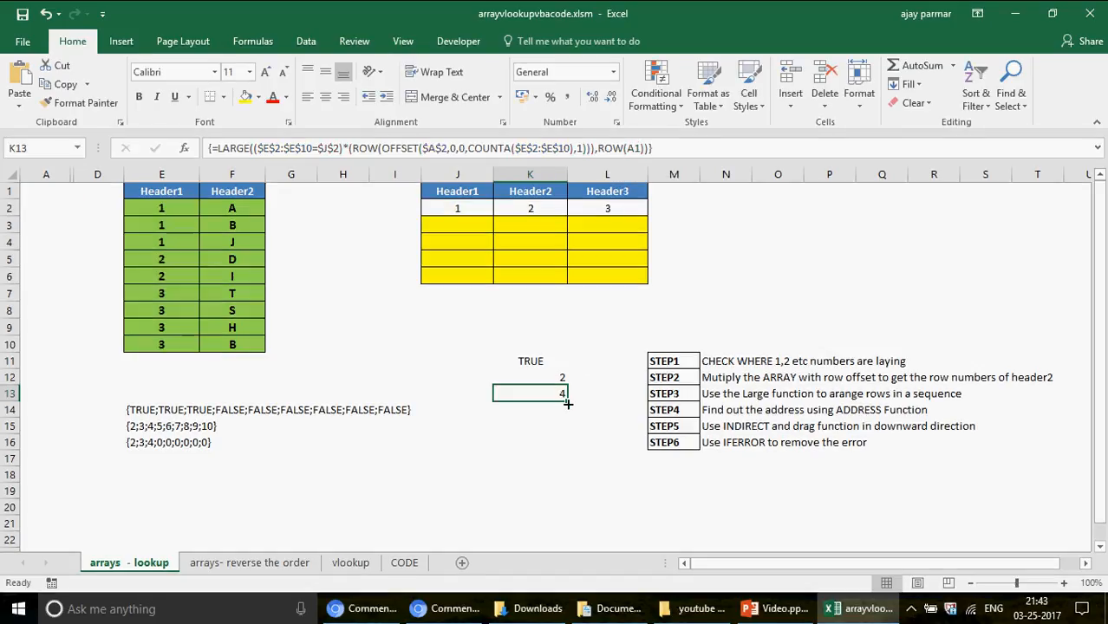
# - Fill K13's LARGE array formula down through K16
pyautogui.moveTo(568, 404); pyautogui.dragTo(568, 406)
pyautogui.click(156, 442)
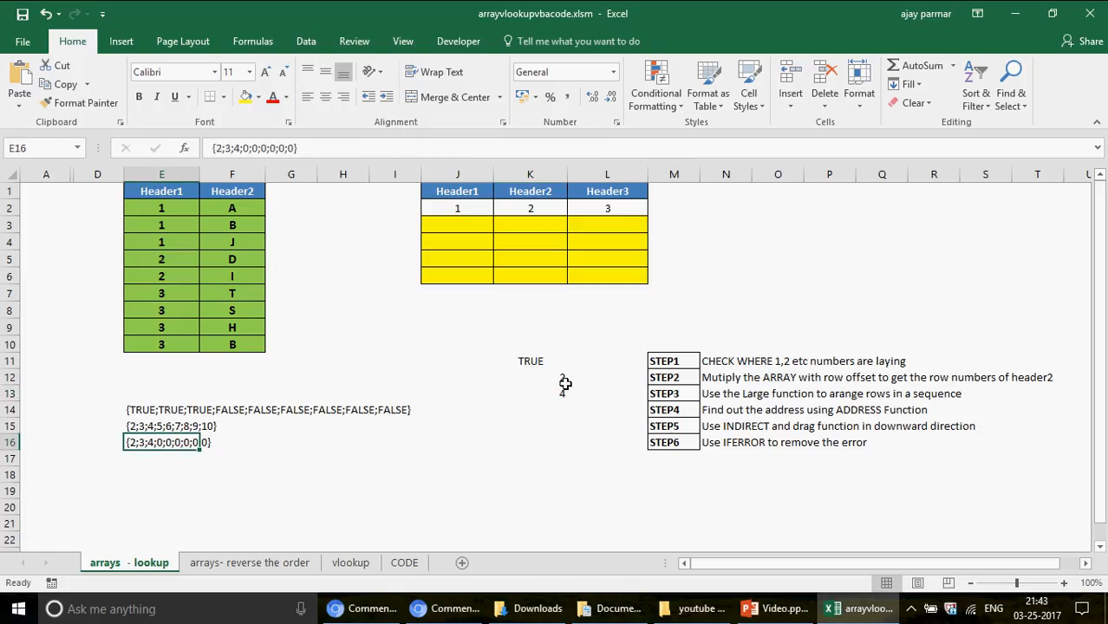
pyautogui.click(564, 380)
pyautogui.click(566, 394)
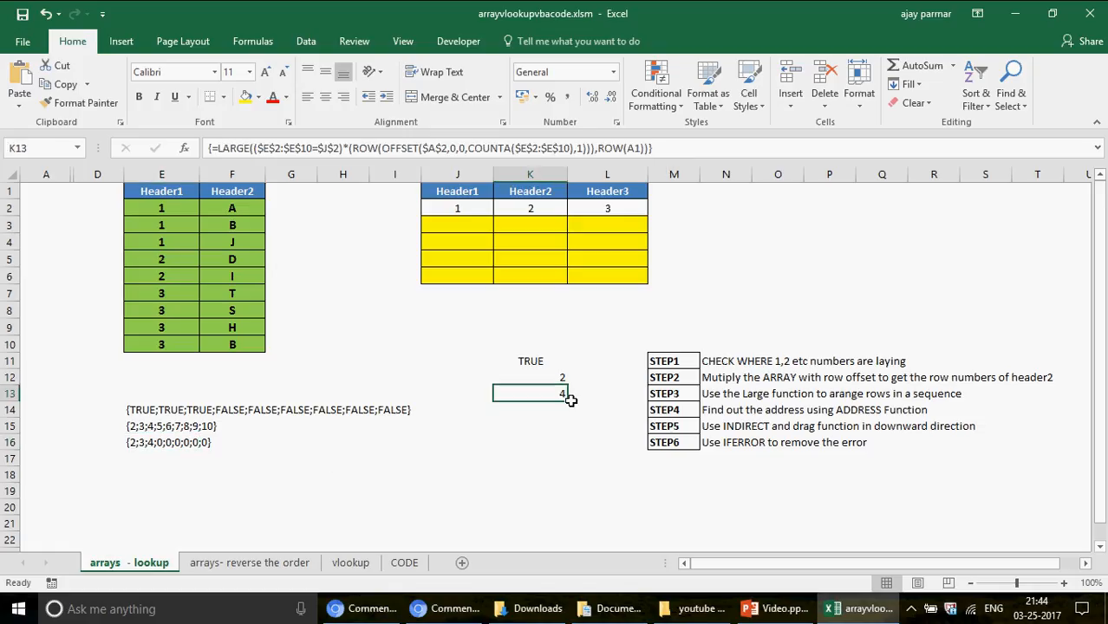
pyautogui.moveTo(571, 400); pyautogui.dragTo(570, 434)
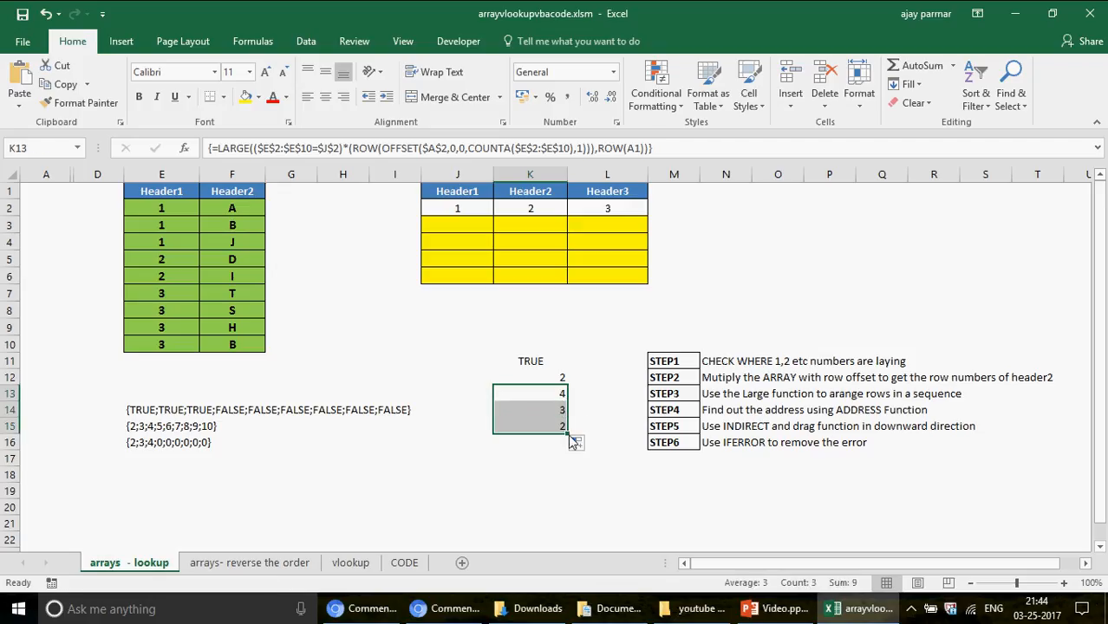
pyautogui.click(576, 443)
pyautogui.click(546, 431)
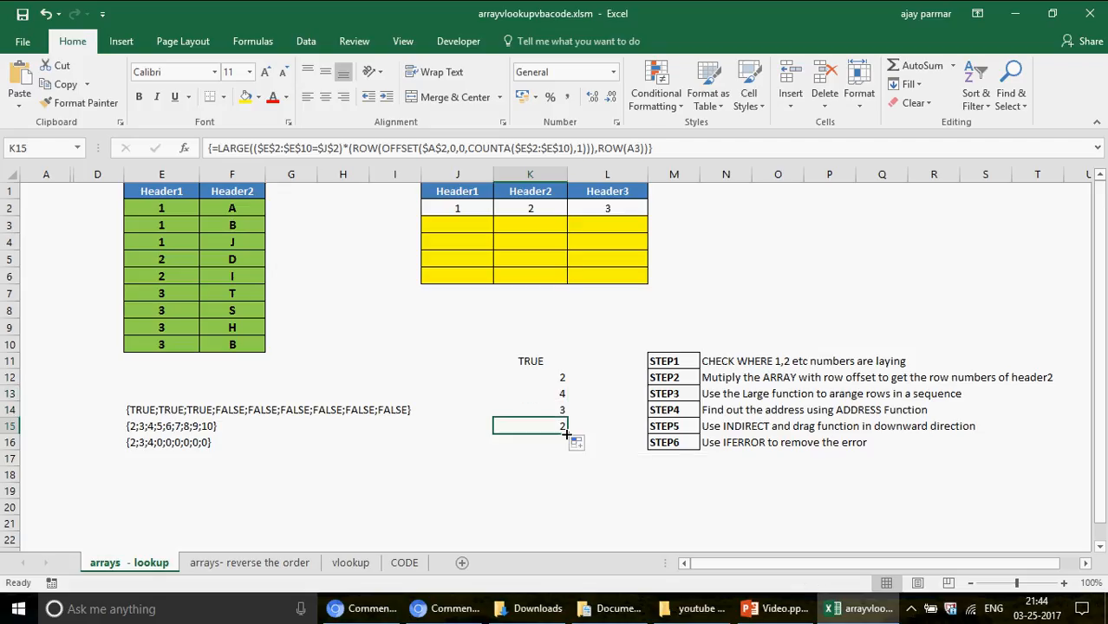
pyautogui.moveTo(571, 439); pyautogui.dragTo(563, 437)
pyautogui.click(552, 424)
pyautogui.moveTo(566, 436); pyautogui.dragTo(566, 445)
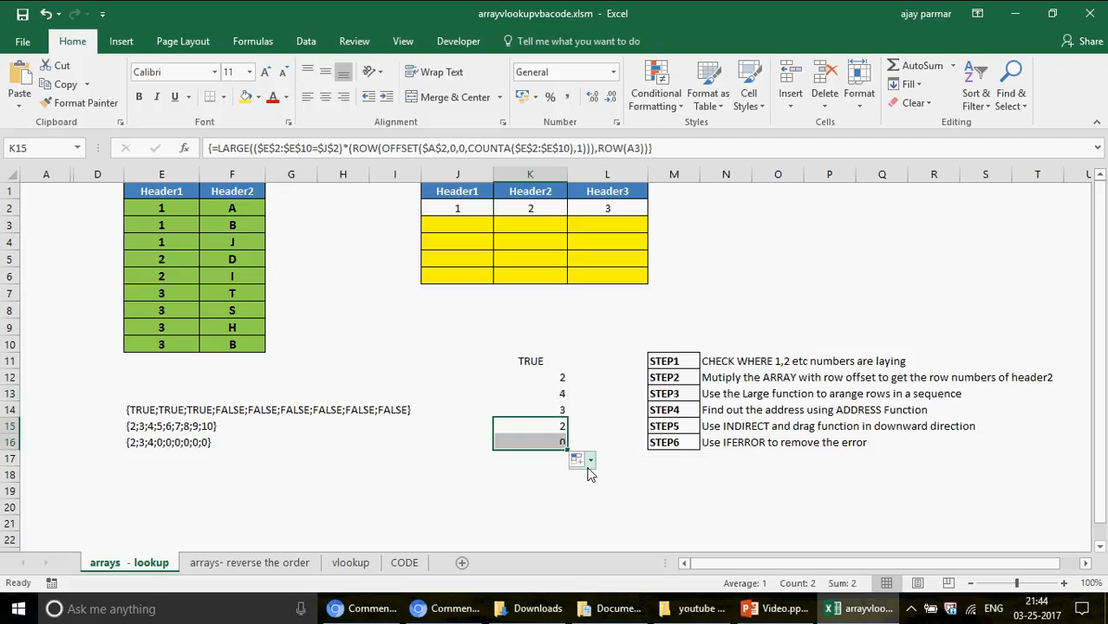
# - Clear the filled LARGE formulas from K14:K16
pyautogui.click(546, 408)
pyautogui.press('Down')
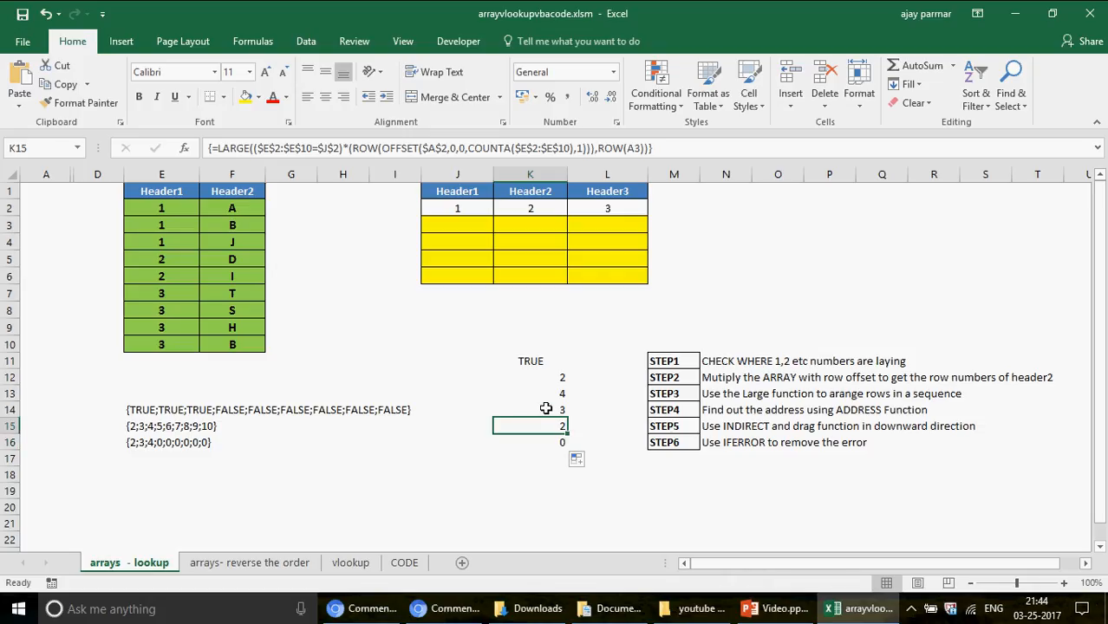
pyautogui.moveTo(546, 408)
pyautogui.mouseDown()
pyautogui.moveTo(546, 441)
pyautogui.moveTo(546, 409)
pyautogui.mouseUp()
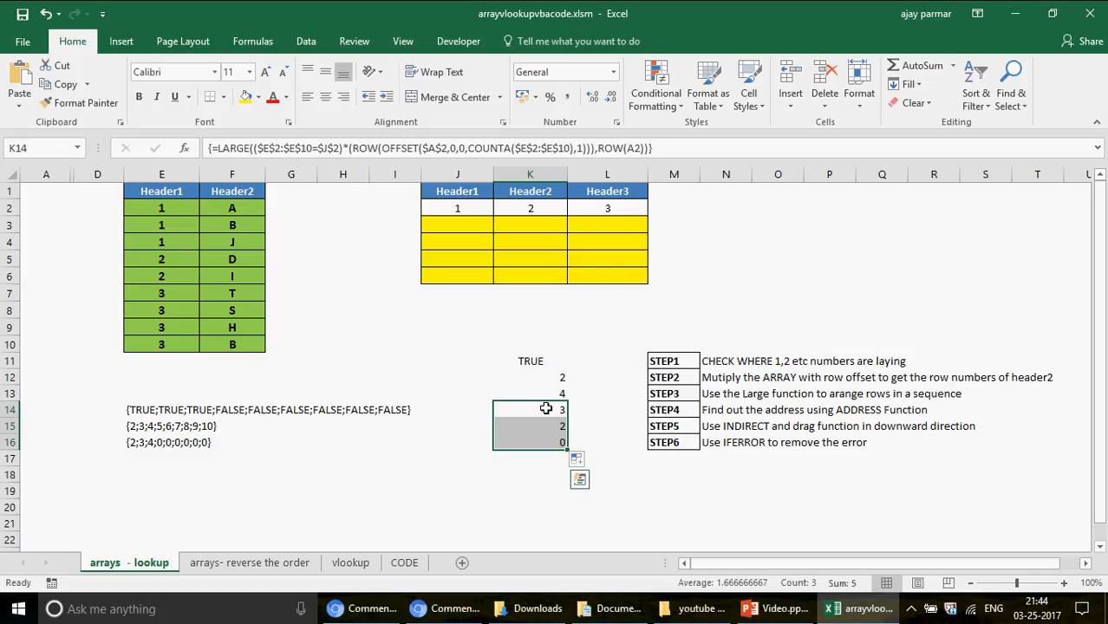
pyautogui.press('Delete')
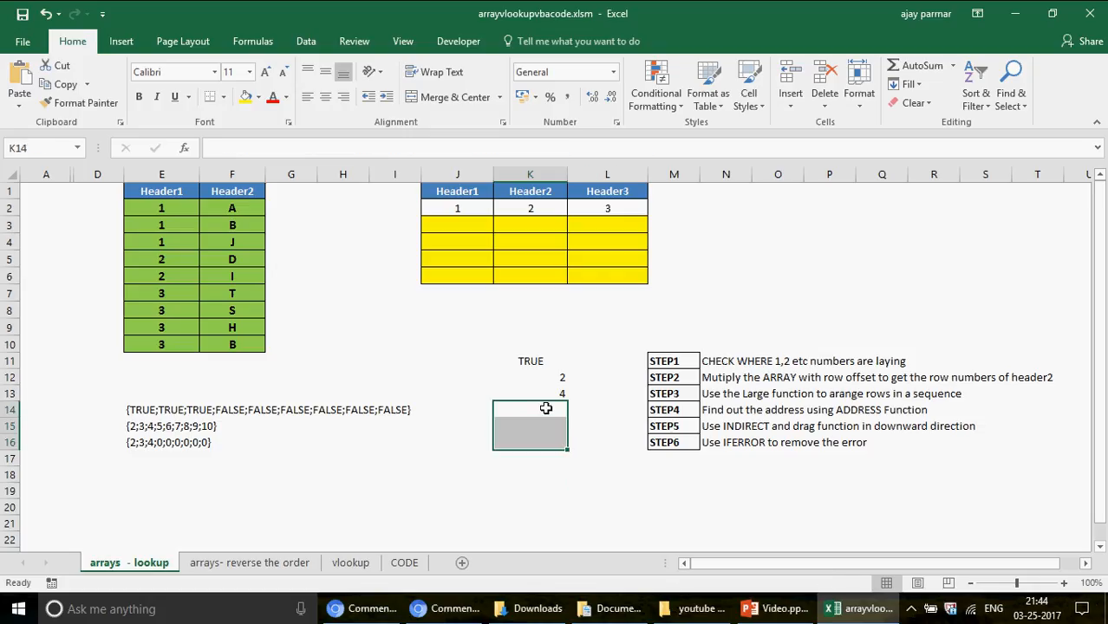
# - Copy K13's LARGE formula into K14 with its references unchanged
pyautogui.click(463, 223)
pyautogui.click(560, 393)
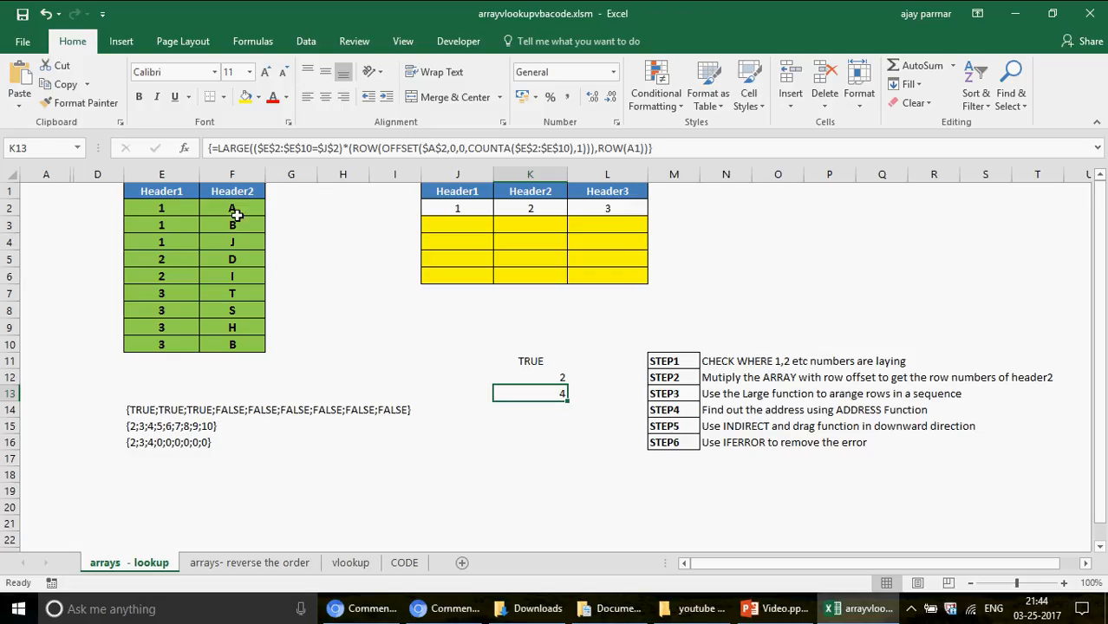
pyautogui.click(218, 148)
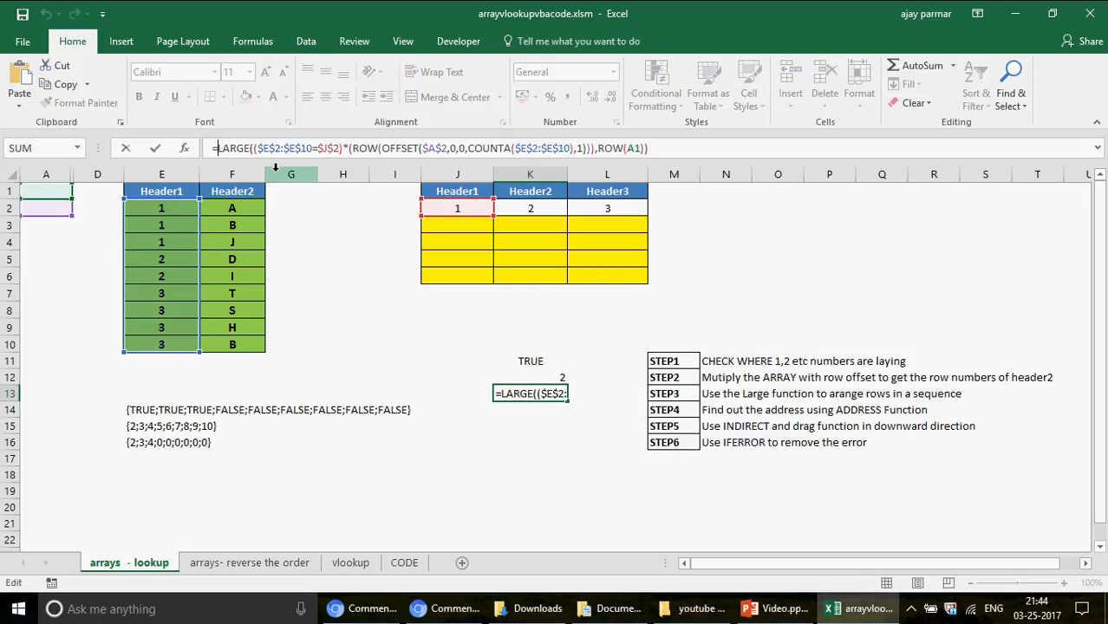
pyautogui.keyDown('shift'); pyautogui.click(698, 151); pyautogui.keyUp('shift')
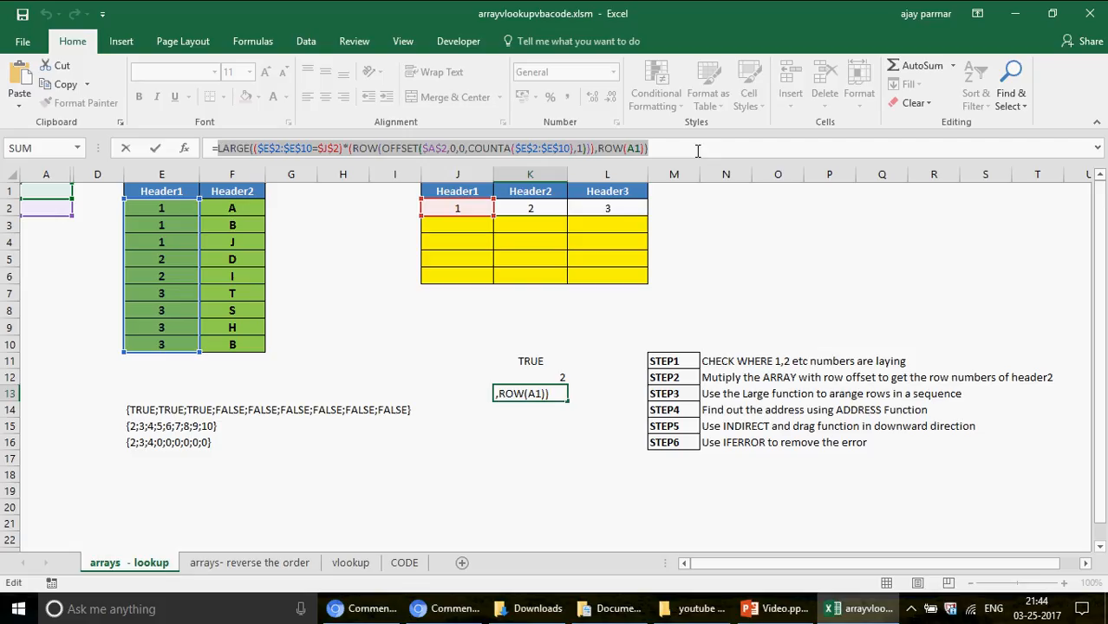
pyautogui.hotkey('ctrl', 'shift', 'Return')
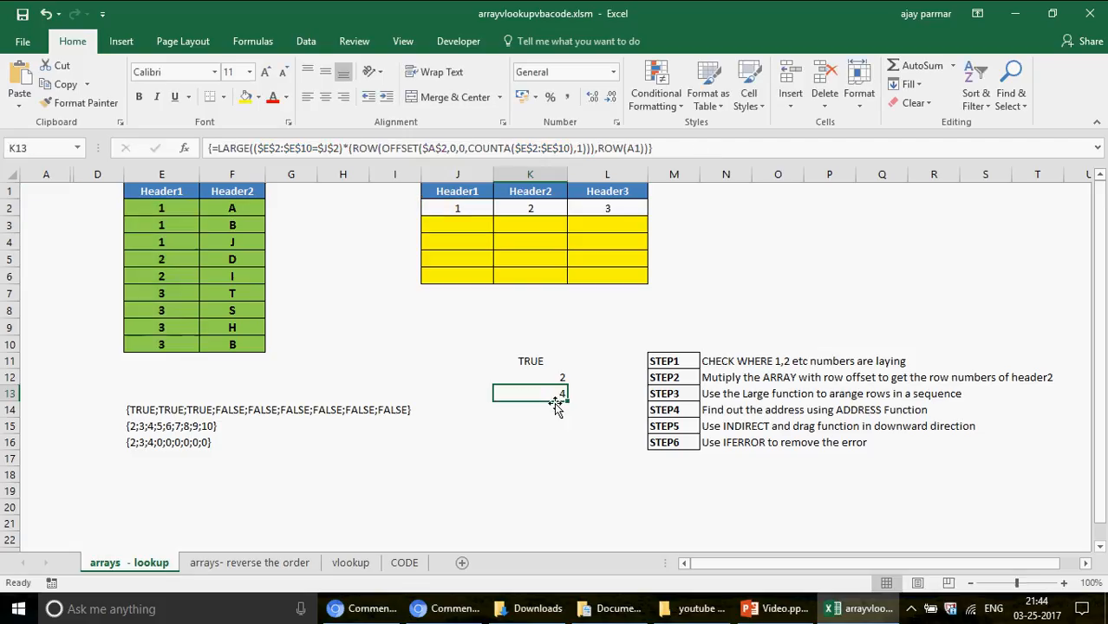
pyautogui.click(539, 413)
pyautogui.hotkey('ctrl', "'")
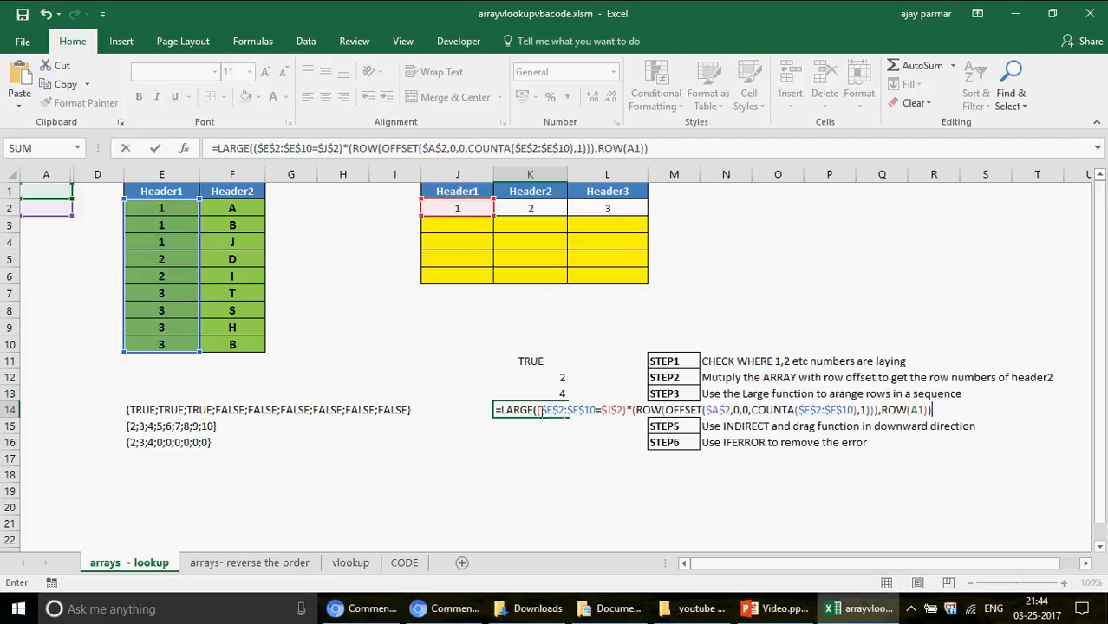
# - Wrap K14's LARGE formula in ADDRESS with column number 6 and enter it as an array formula
pyautogui.click(216, 149)
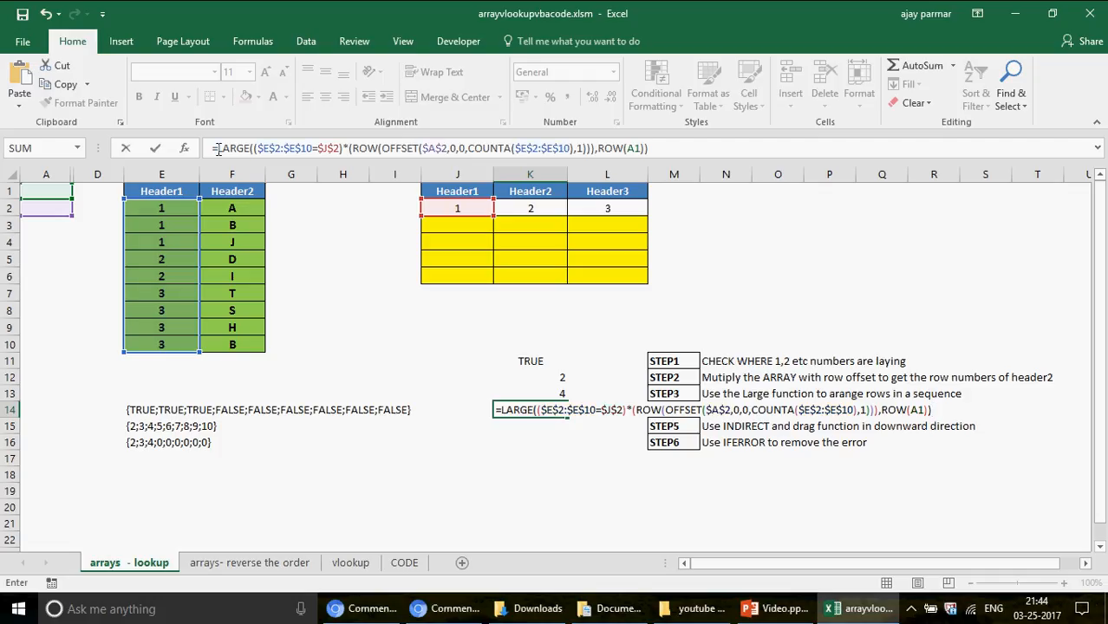
pyautogui.write('adddress')
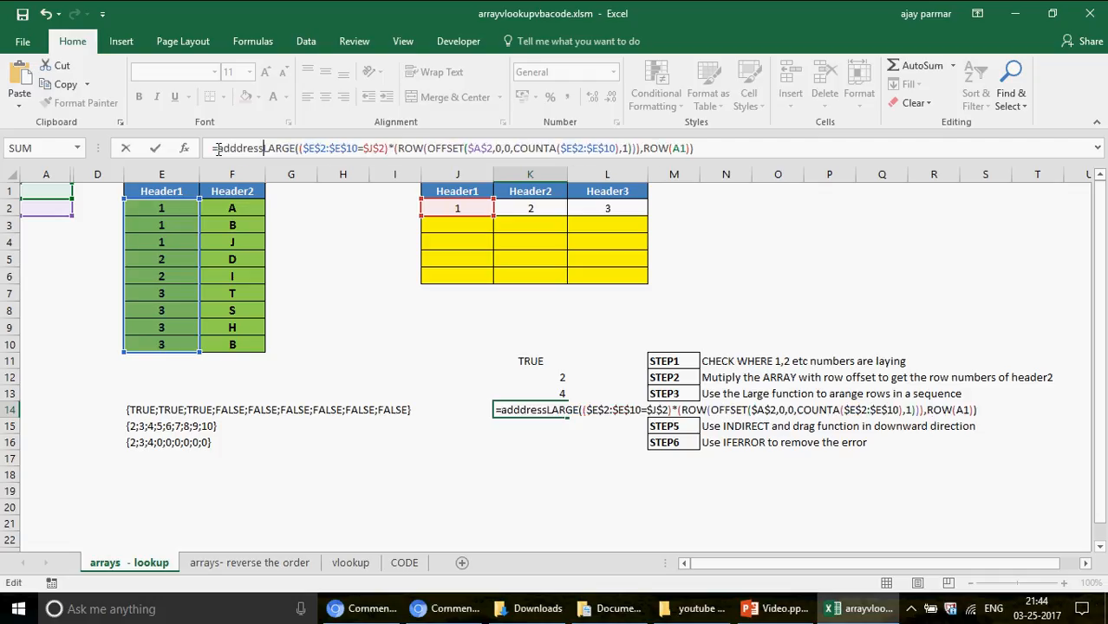
pyautogui.press('BackSpace')
pyautogui.press('BackSpace')
pyautogui.press('BackSpace')
pyautogui.press('BackSpace')
pyautogui.press('BackSpace')
pyautogui.write('ress')
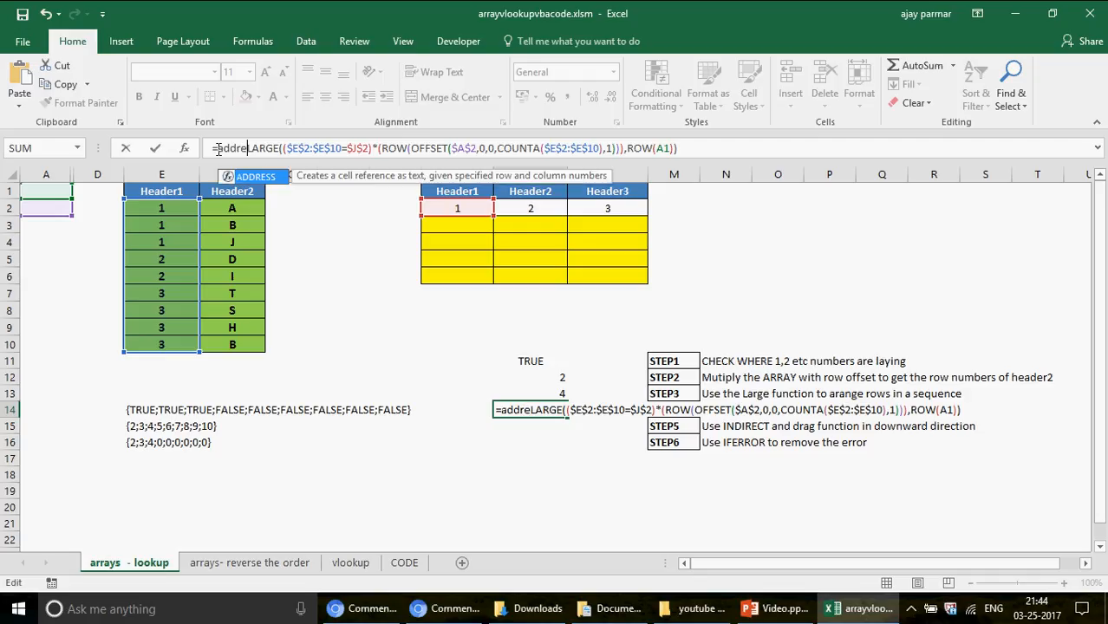
pyautogui.write('(')
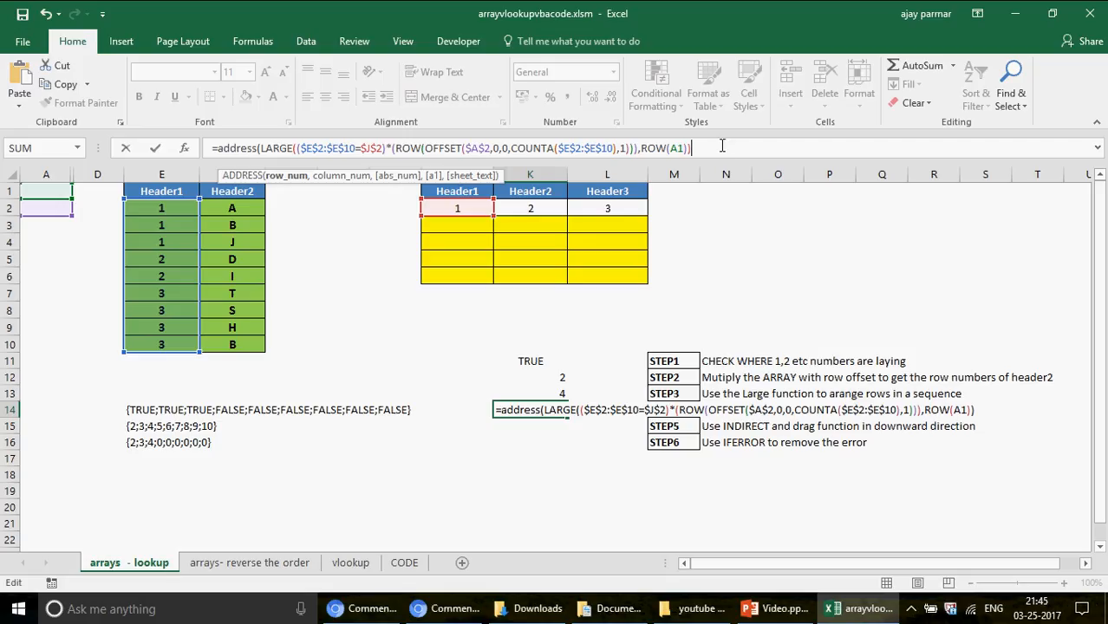
pyautogui.write(',')
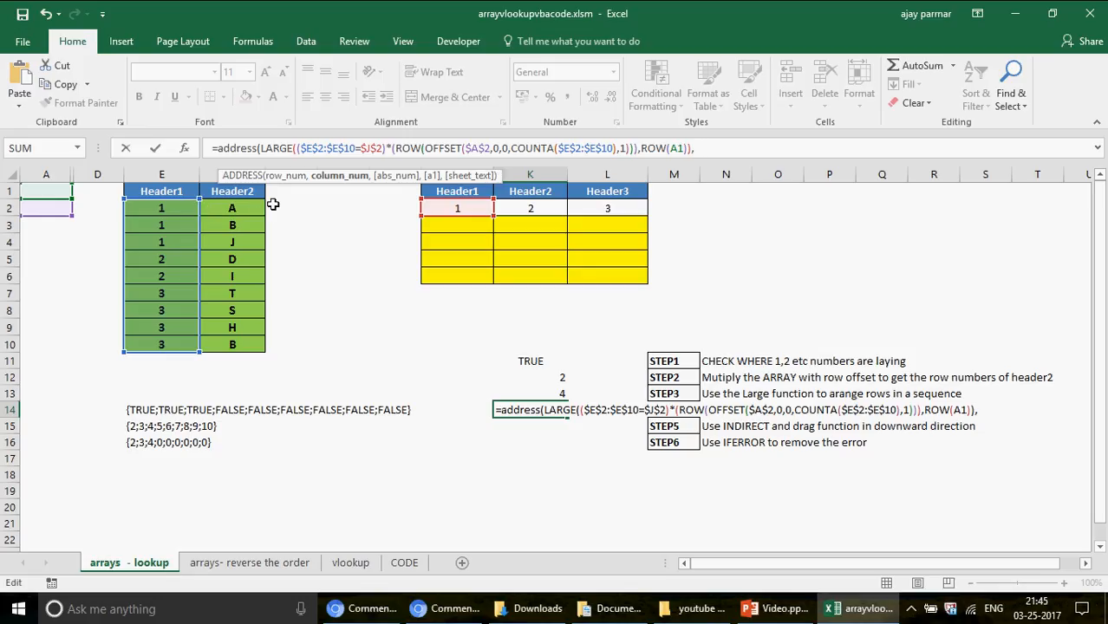
pyautogui.write('6)')
pyautogui.hotkey('ctrl', 'shift', 'Return')
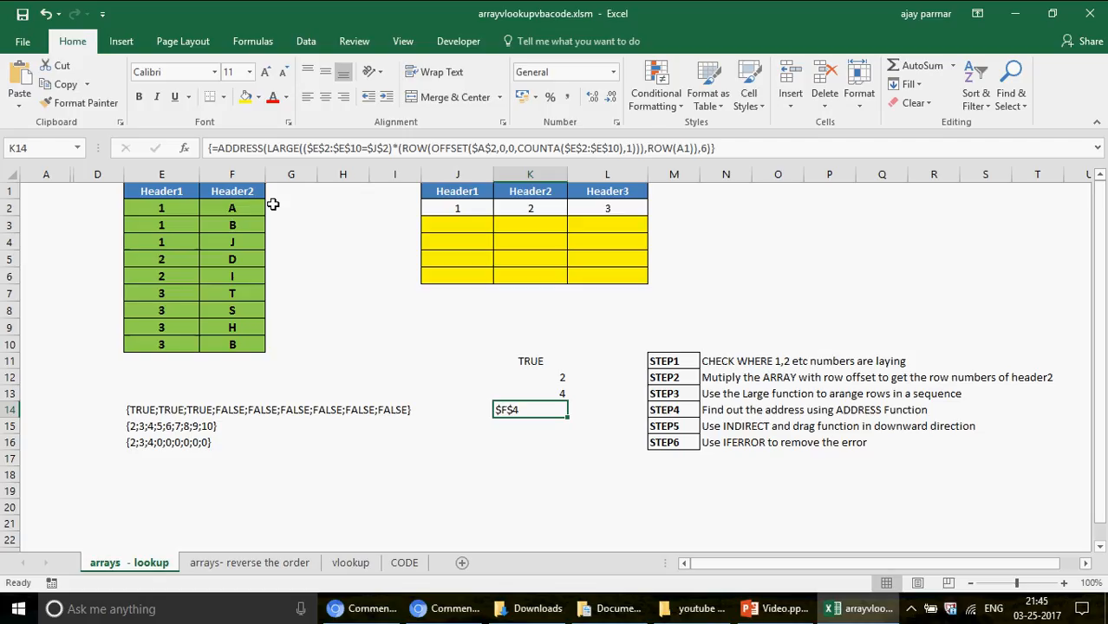
# - Enter the example formula =ADDRESS(3,3) in E19
pyautogui.click(174, 497)
pyautogui.write('=ad')
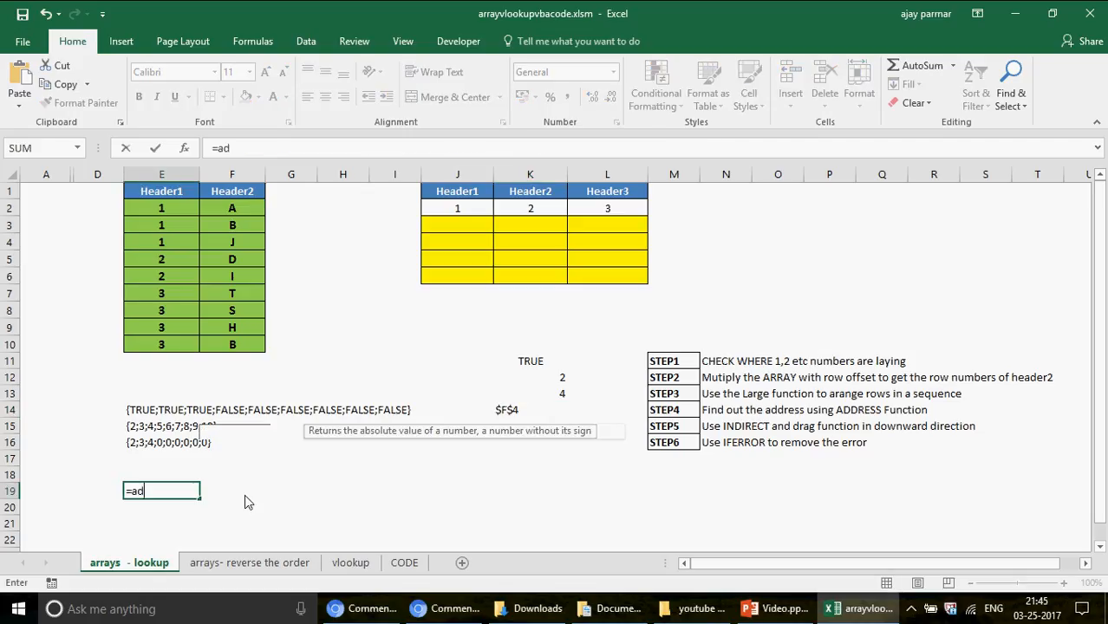
pyautogui.write('dress(')
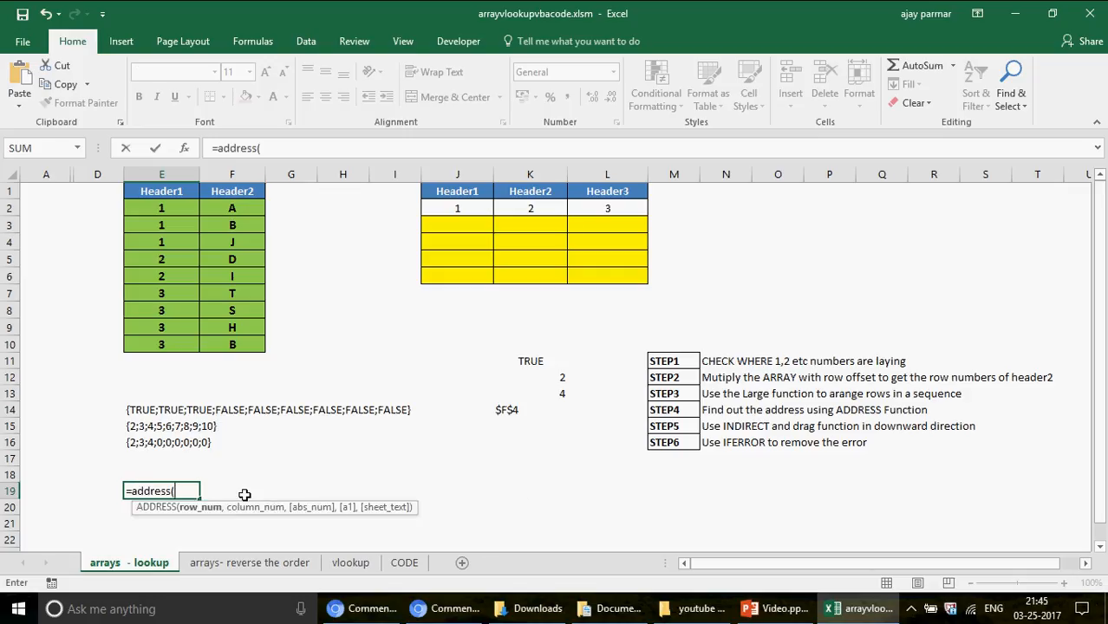
pyautogui.write('3,3')
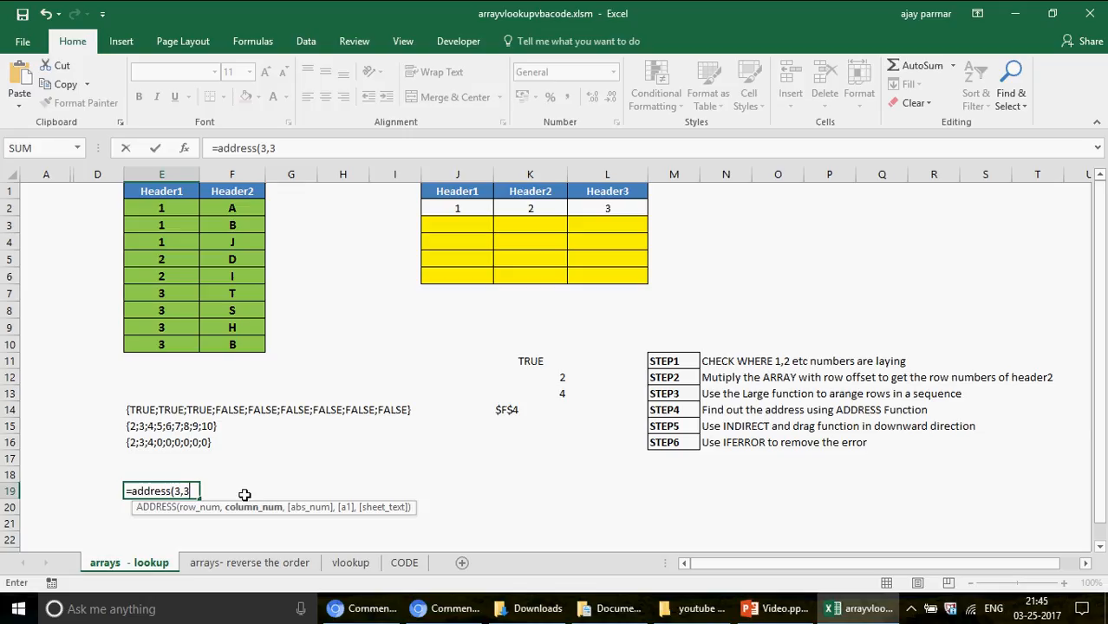
pyautogui.write(')')
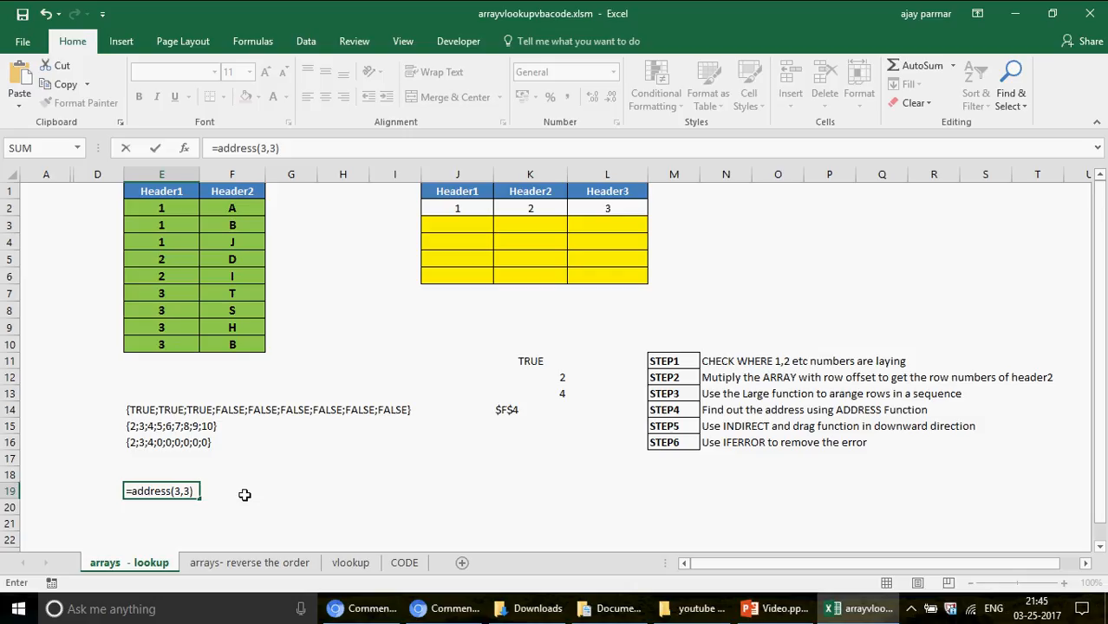
pyautogui.press('Return')
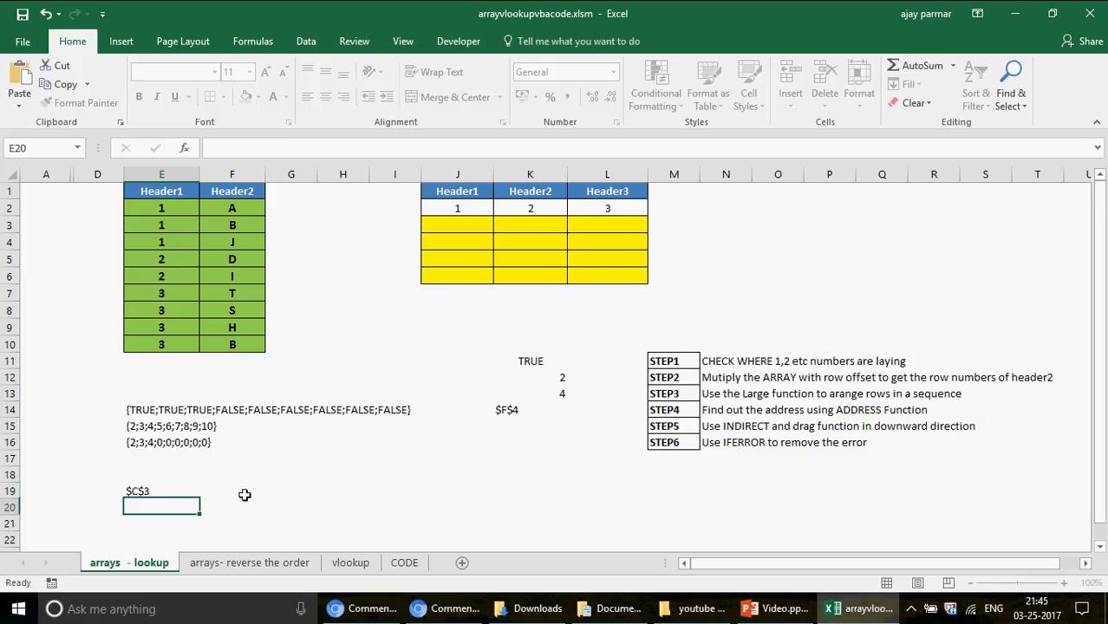
pyautogui.press('Up')
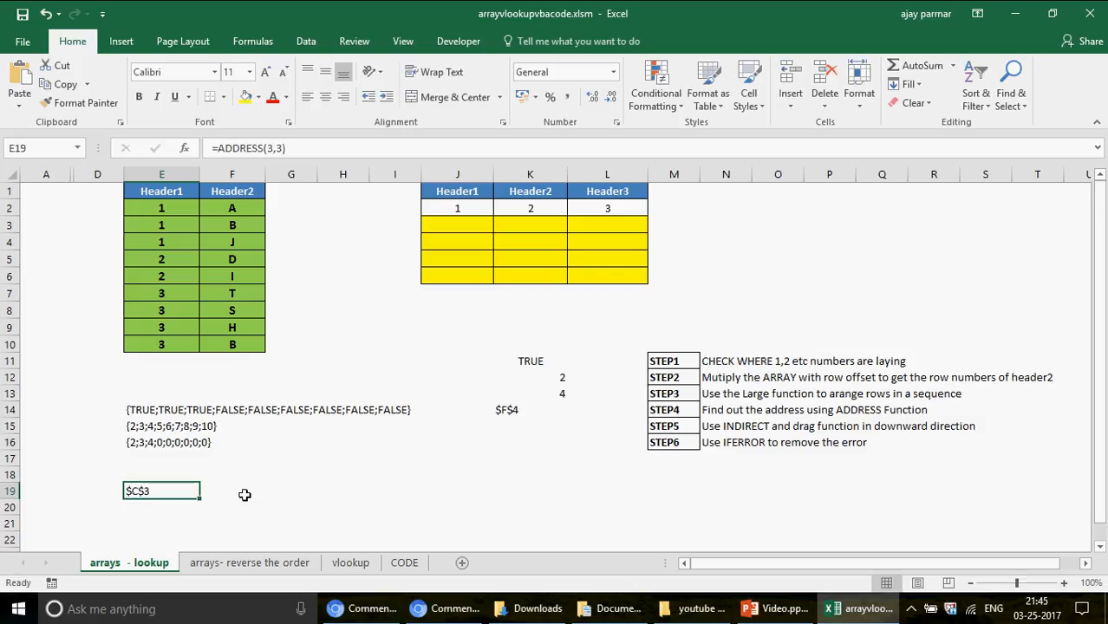
# - Copy K14's ADDRESS formula into K15 with its references unchanged
pyautogui.click(514, 411)
pyautogui.click(547, 391)
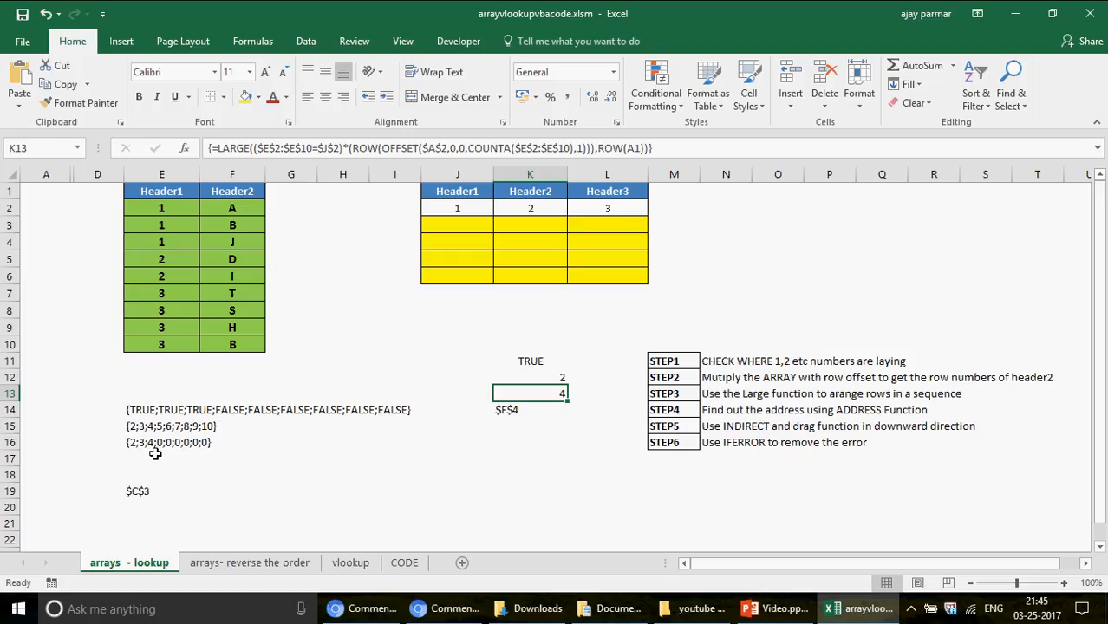
pyautogui.click(528, 410)
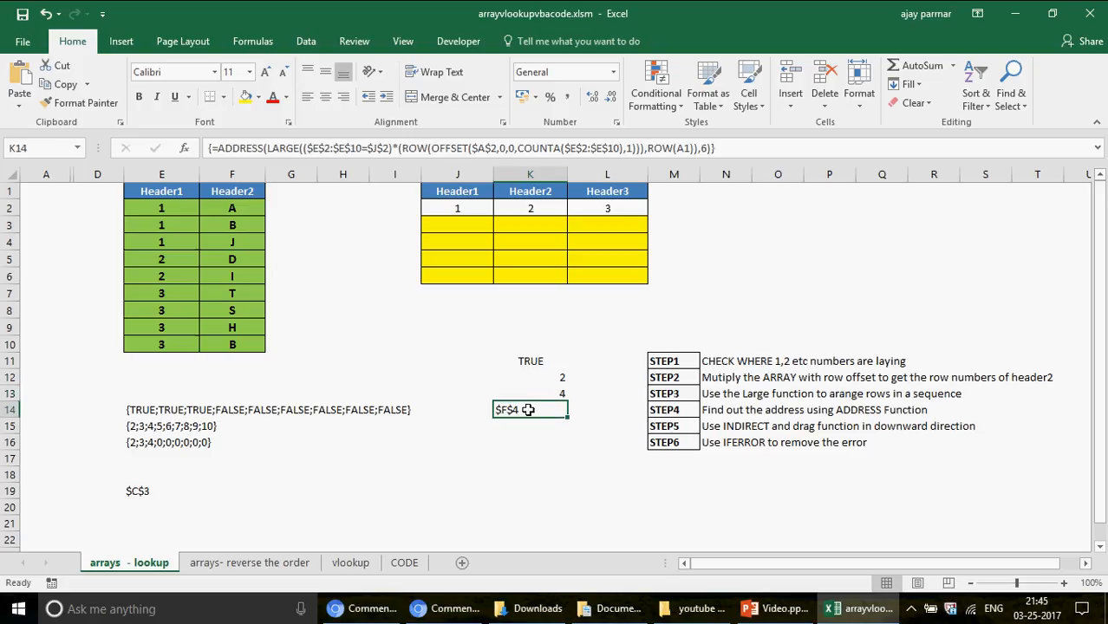
pyautogui.click(729, 145)
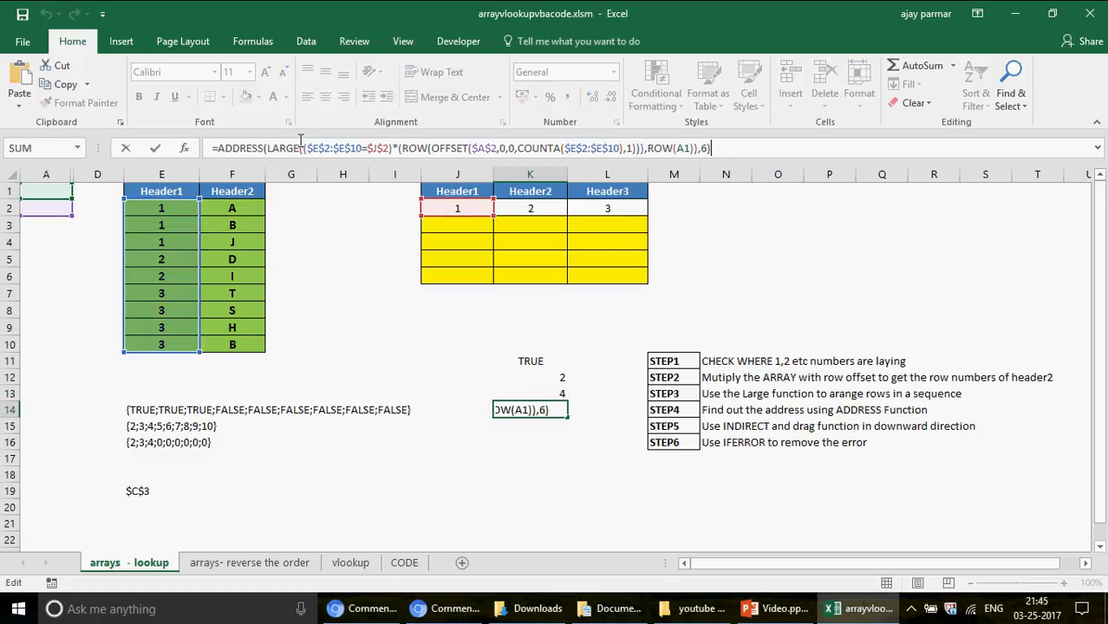
pyautogui.keyDown('shift'); pyautogui.click(221, 150); pyautogui.keyUp('shift')
pyautogui.hotkey('ctrl', 'c')
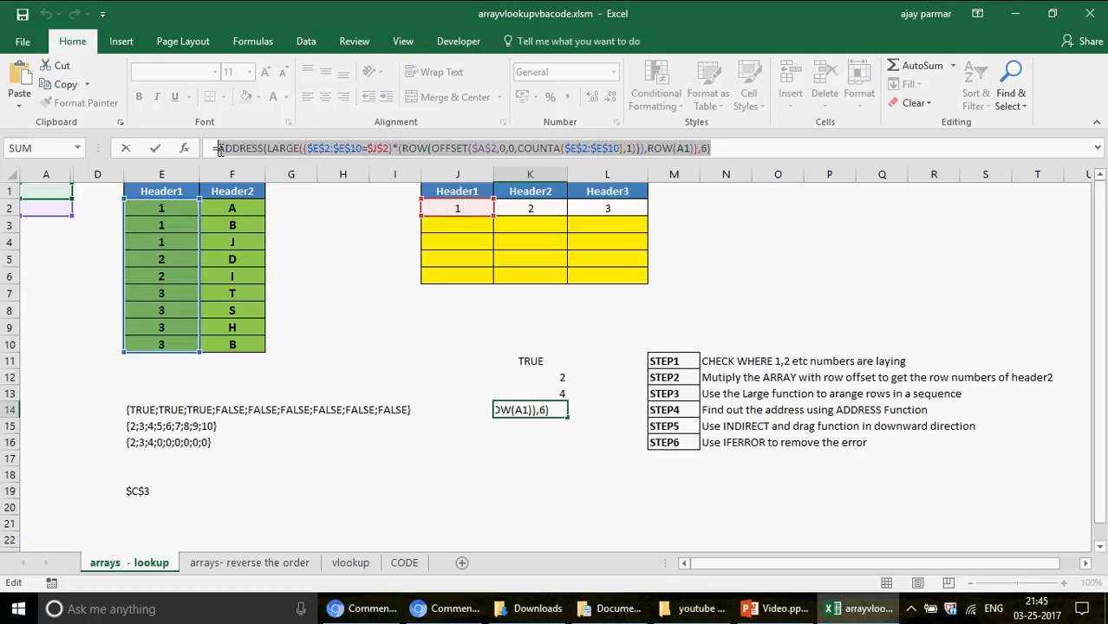
pyautogui.press('Escape')
pyautogui.press('Down')
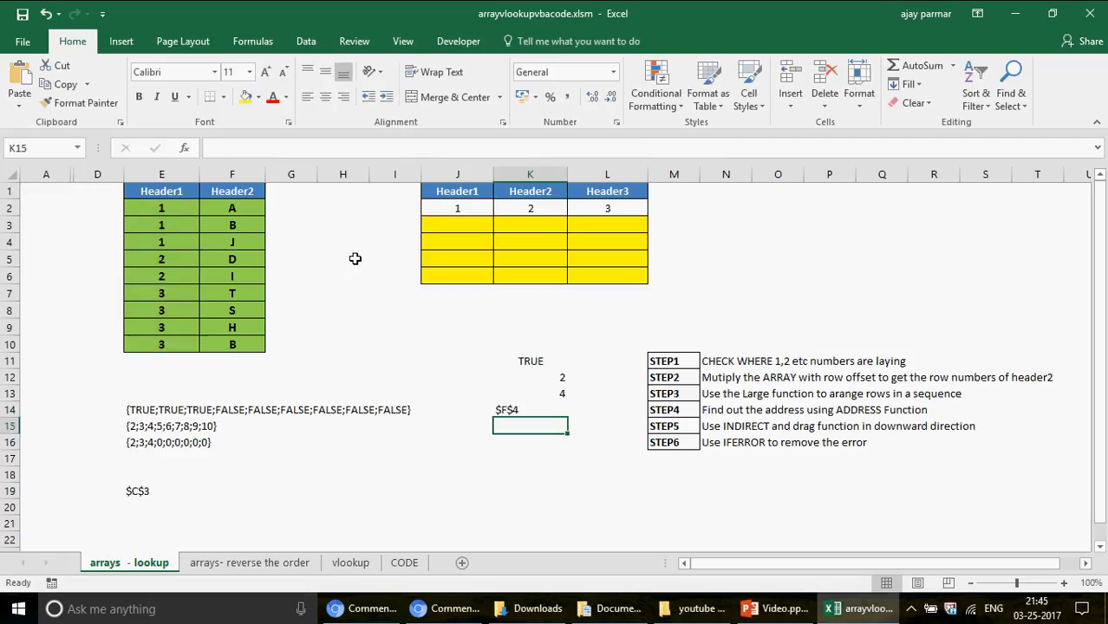
pyautogui.write('=')
pyautogui.hotkey('ctrl', 'v')
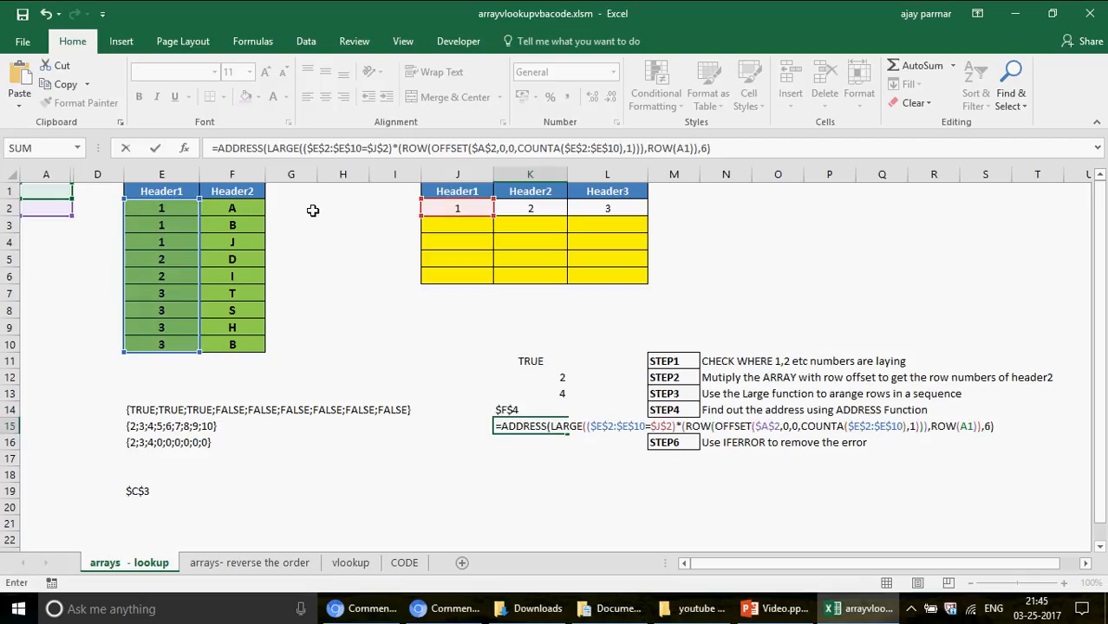
# - Wrap K15's ADDRESS formula in INDIRECT and enter it as an array formula
pyautogui.click(218, 148)
pyautogui.write('if')
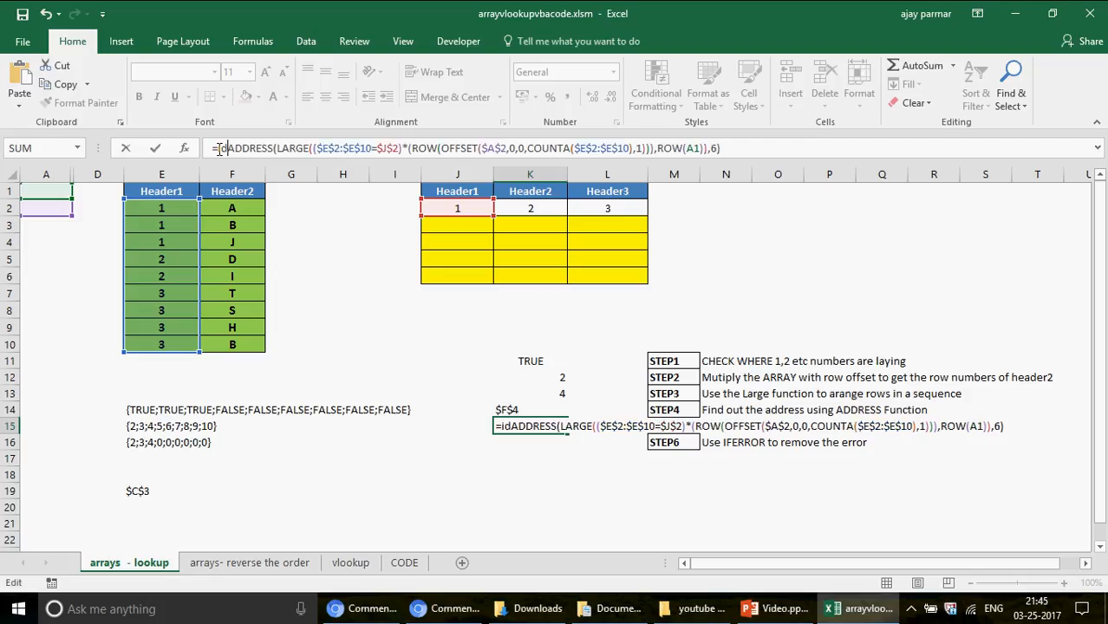
pyautogui.press('BackSpace')
pyautogui.write('ndirect')
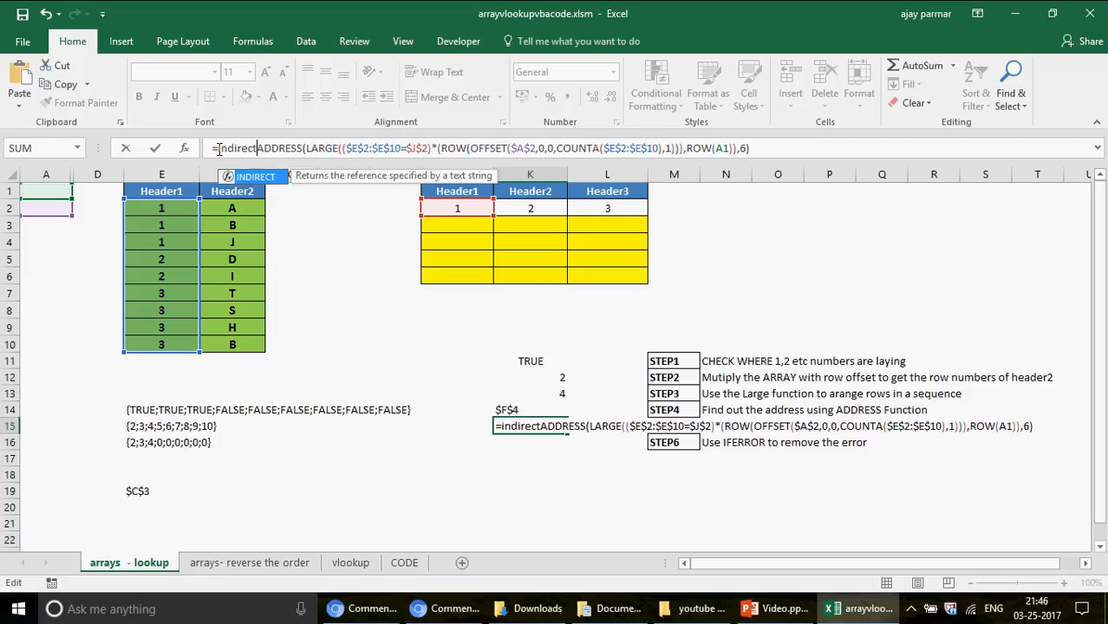
pyautogui.write('(')
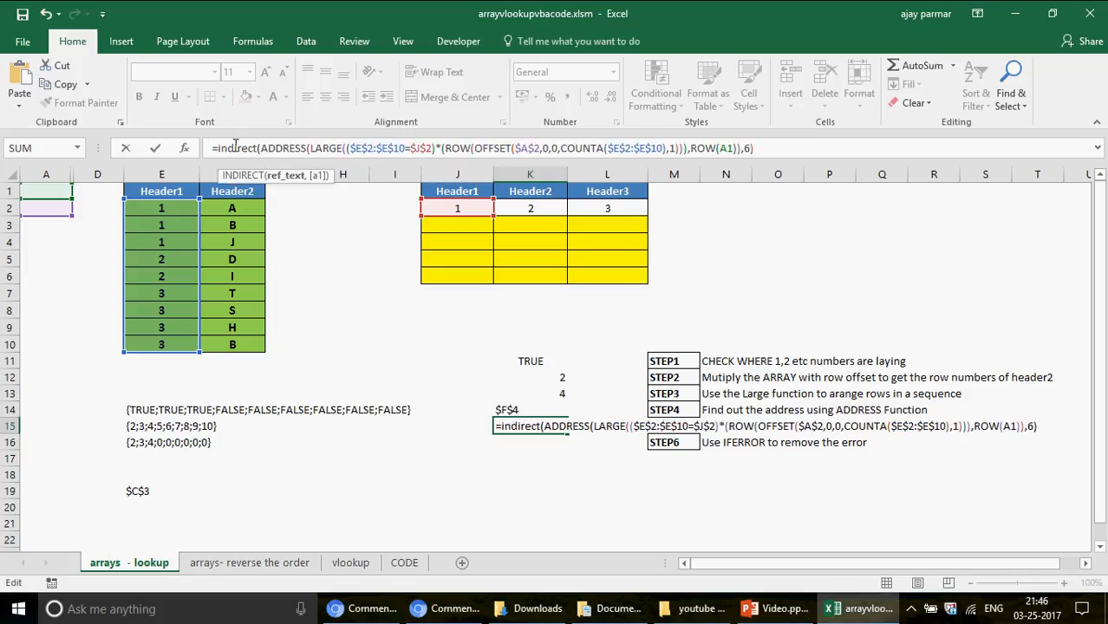
pyautogui.click(796, 147)
pyautogui.write(')')
pyautogui.hotkey('ctrl', 'shift', 'Return')
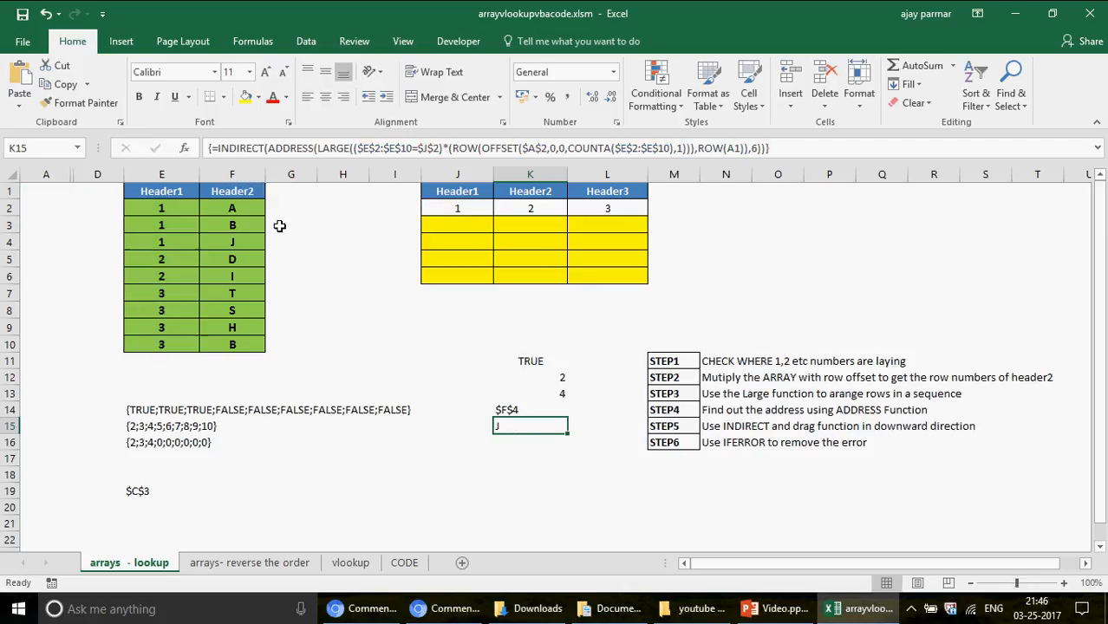
# - Change the Header2 value in F4 to jj to test the INDIRECT formula
pyautogui.click(237, 244)
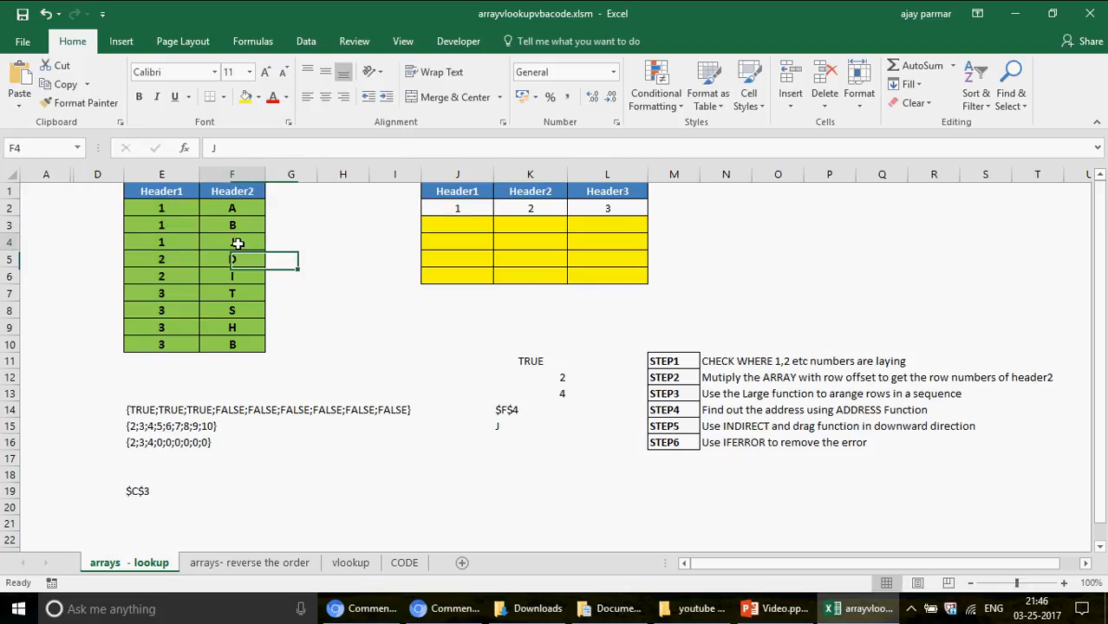
pyautogui.write('jj')
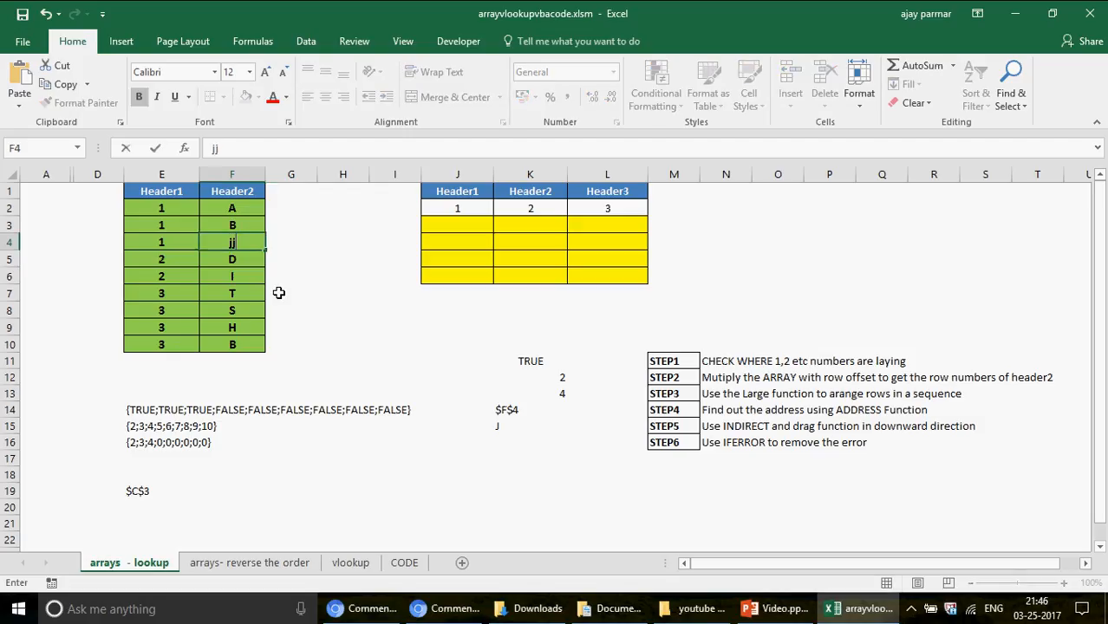
pyautogui.press('Return')
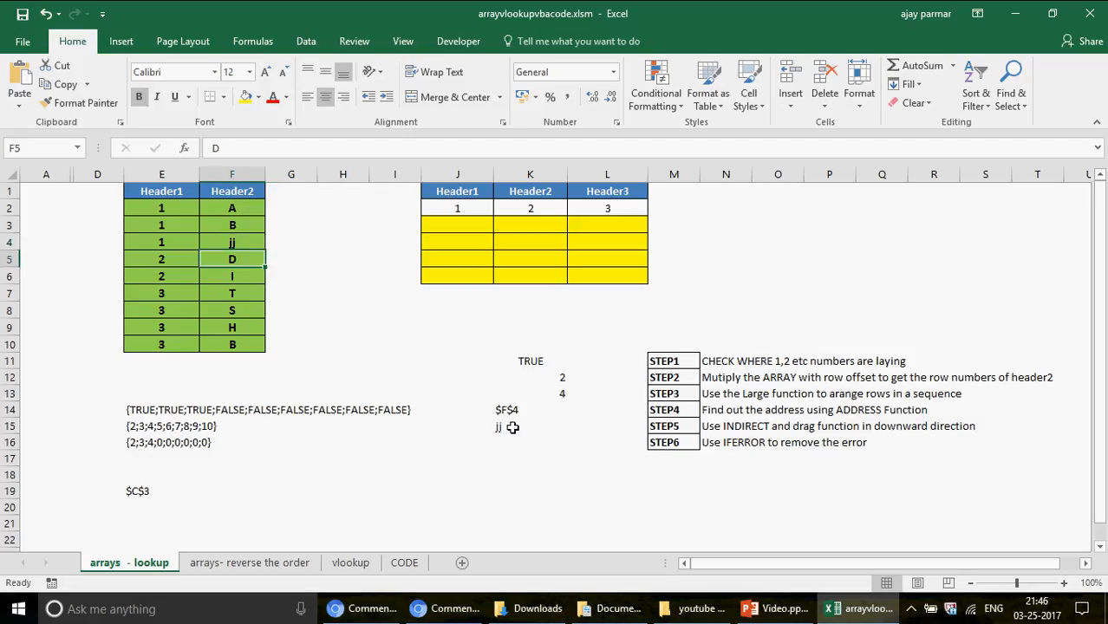
# - Copy K15's INDIRECT formula into J3 with its references unchanged and enter it as an array formula
pyautogui.click(512, 428)
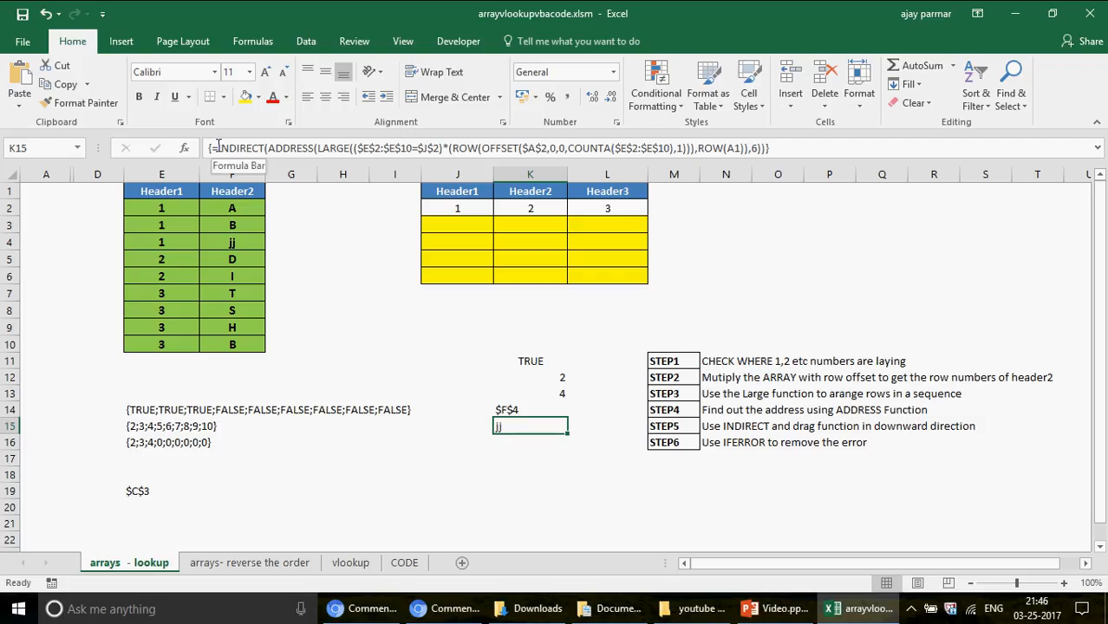
pyautogui.click(731, 141)
pyautogui.tripleClick(780, 148)
pyautogui.hotkey('ctrl', 'c')
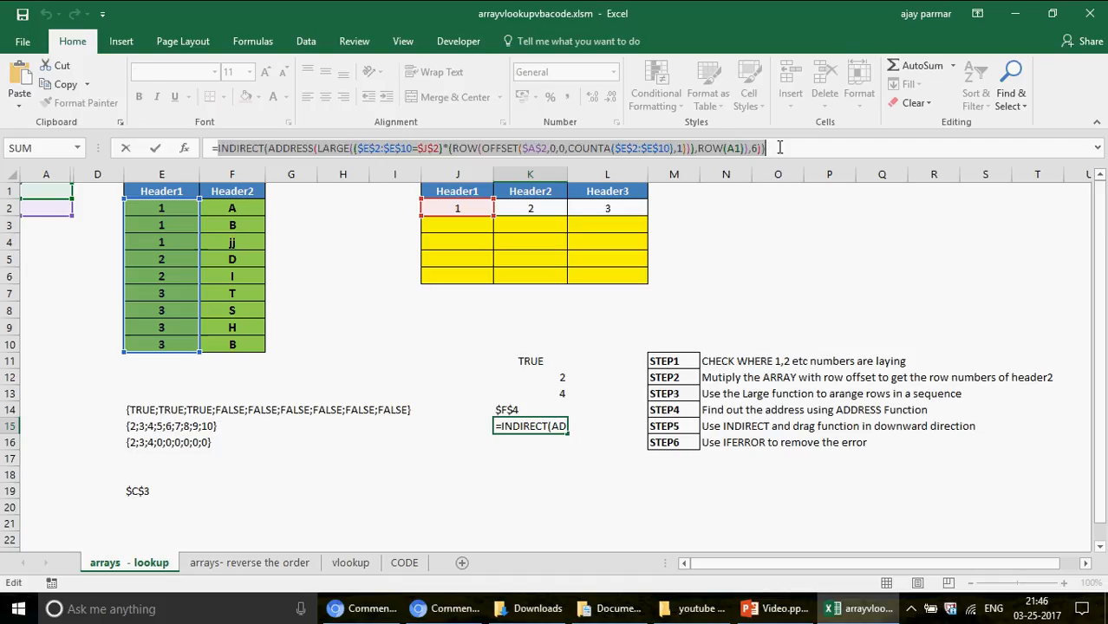
pyautogui.hotkey('ctrl', 'shift', 'Return')
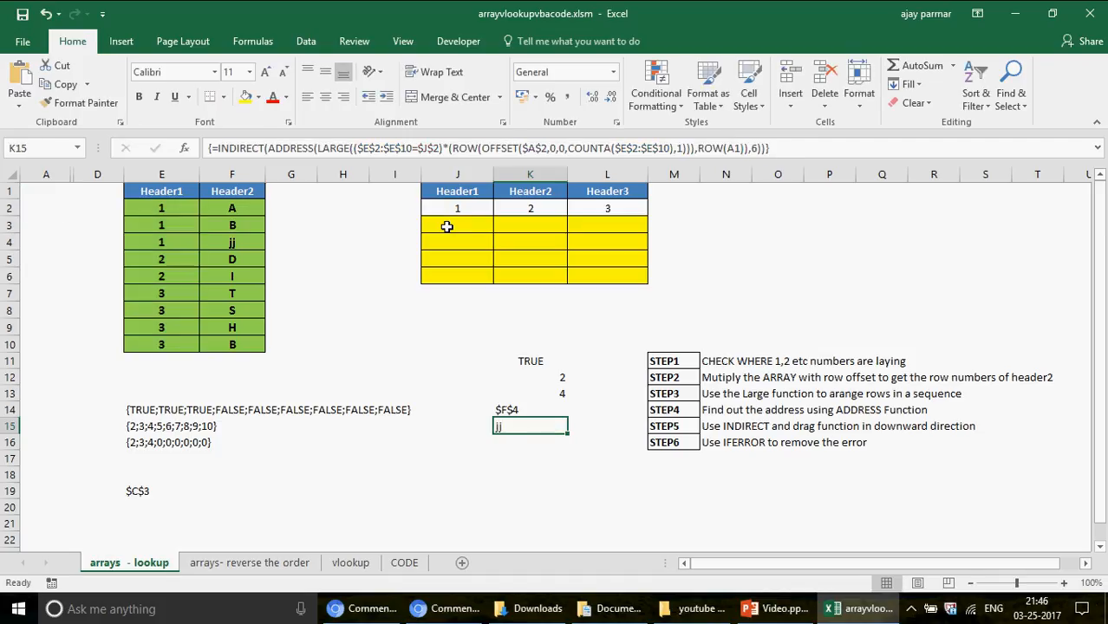
pyautogui.click(456, 223)
pyautogui.hotkey('ctrl', 'v')
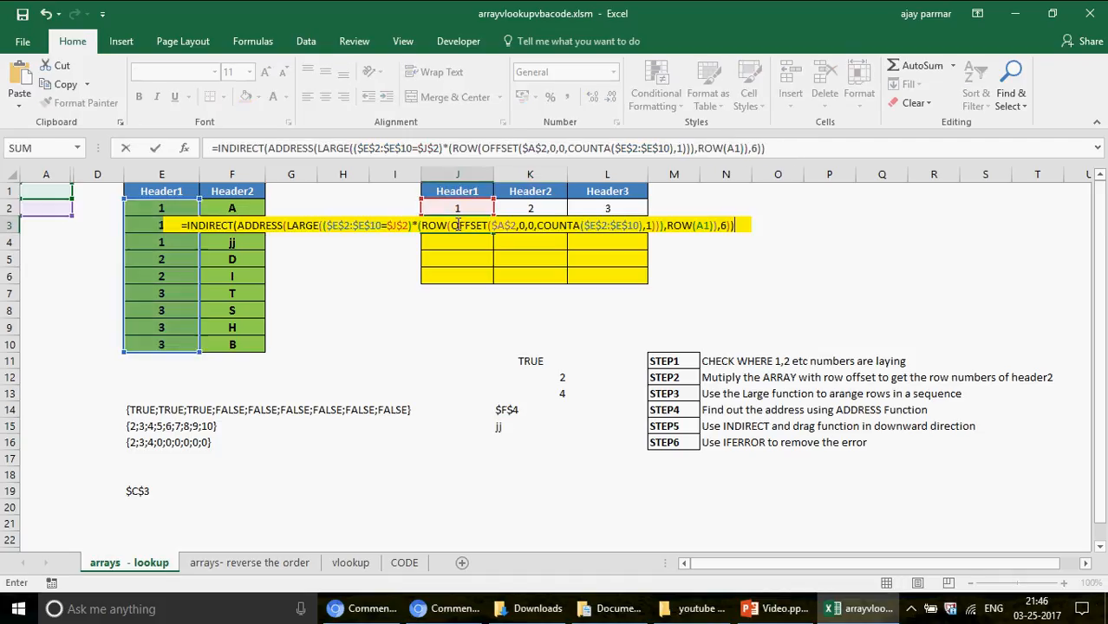
pyautogui.hotkey('ctrl', 'shift', 'Return')
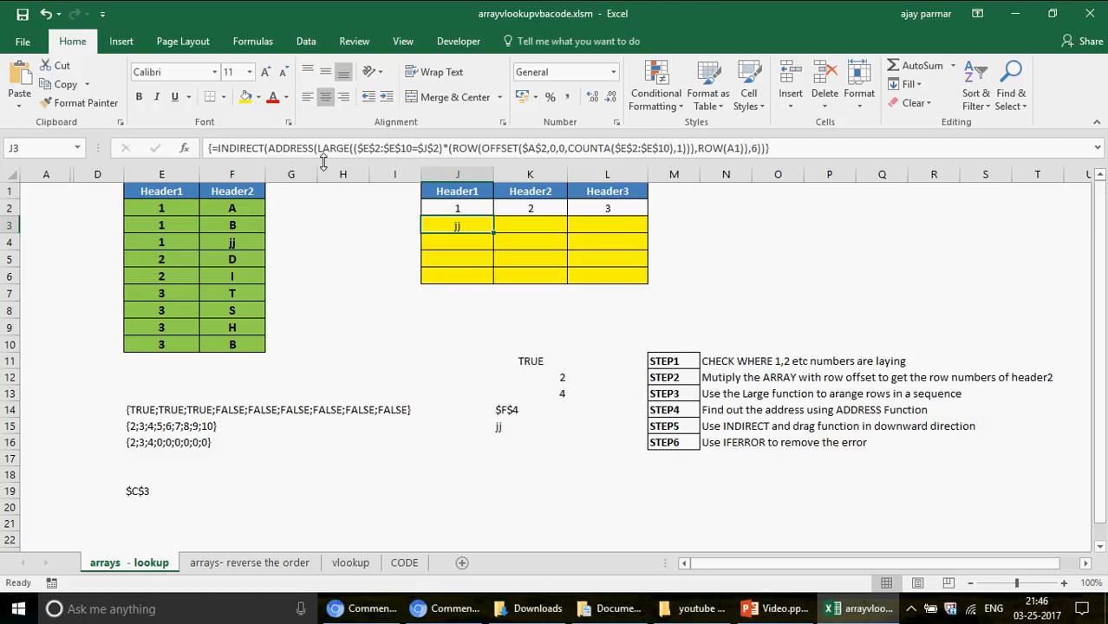
# - Change the key reference in J3's array formula to J$2 and fill the formula through J3:L6
pyautogui.click(435, 148)
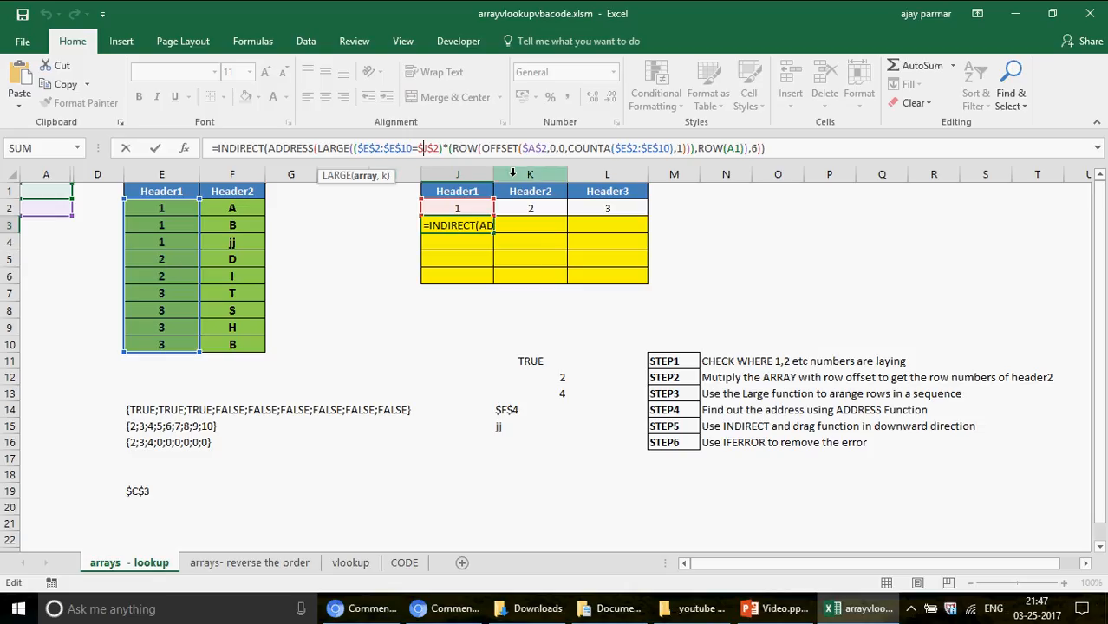
pyautogui.press('F4')
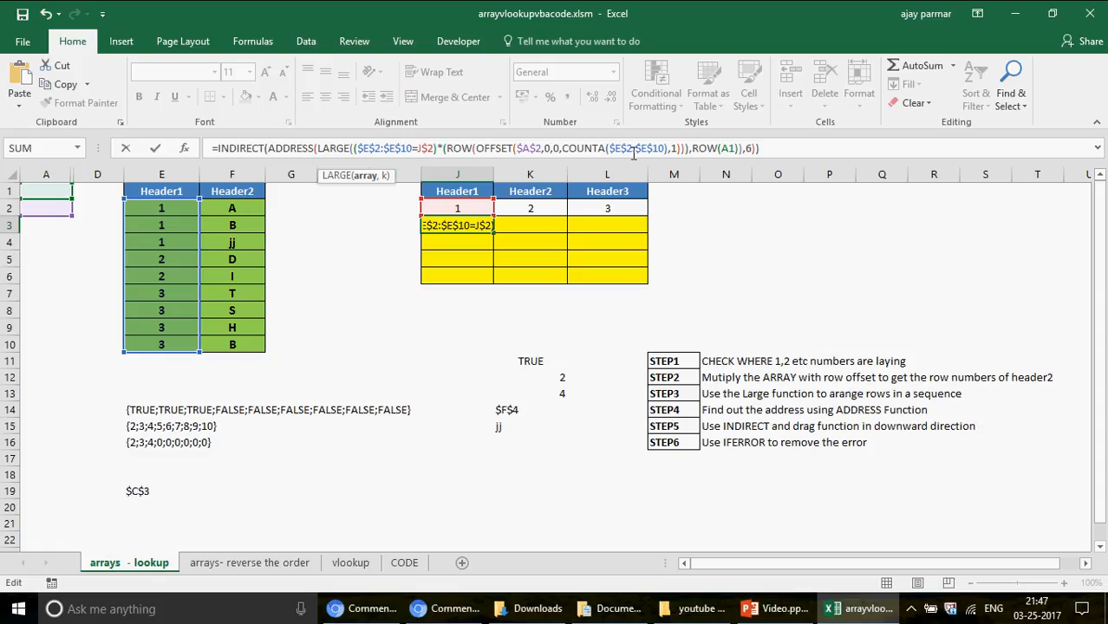
pyautogui.click(750, 148)
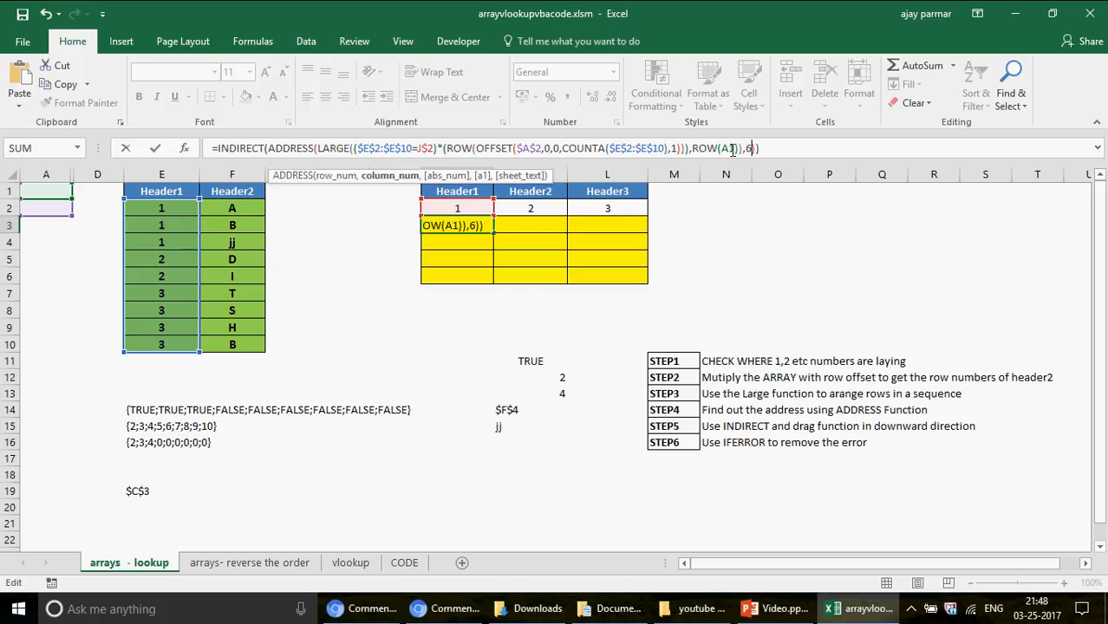
pyautogui.hotkey('ctrl', 'shift', 'Return')
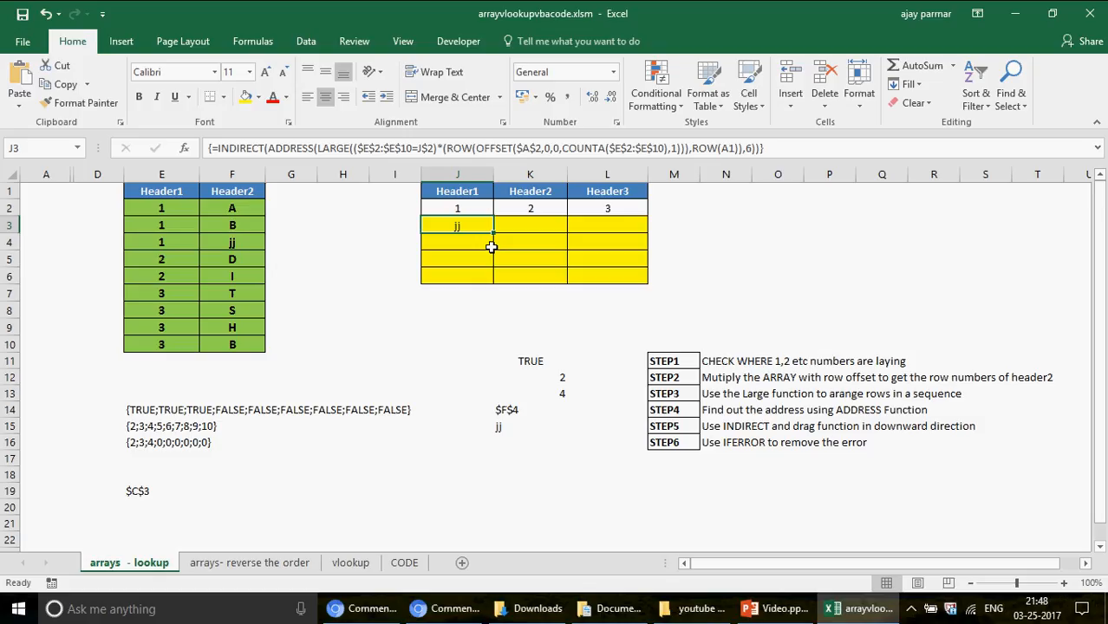
pyautogui.moveTo(491, 235); pyautogui.dragTo(492, 283)
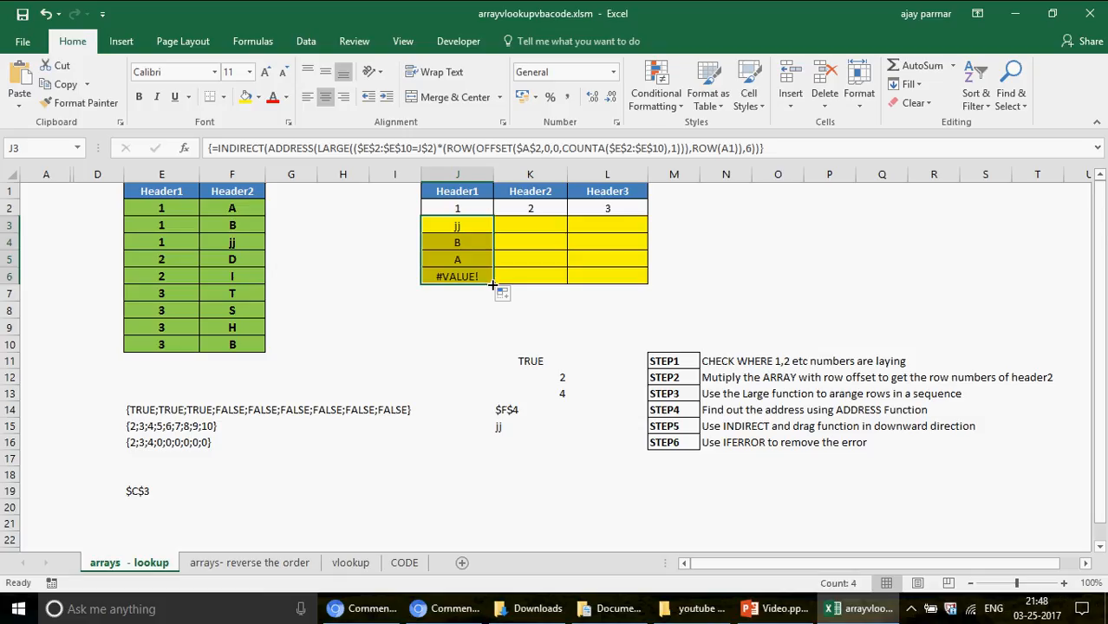
pyautogui.moveTo(493, 287); pyautogui.dragTo(632, 276)
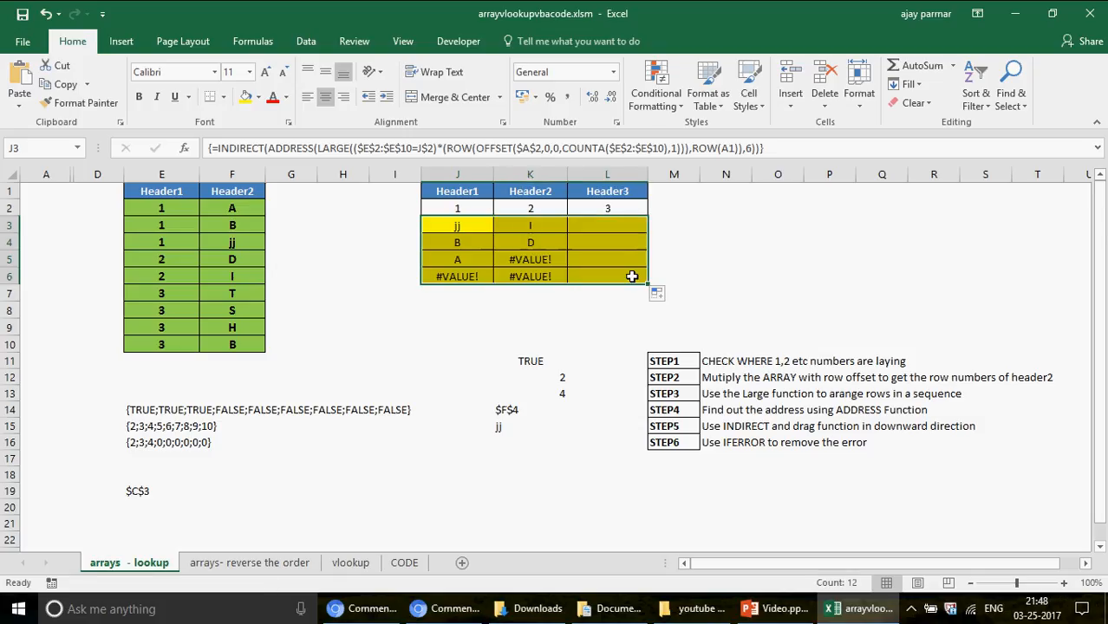
# - Examine the filled array formulas in J3, K3 and L3 alongside the sample row-number array in E16
pyautogui.click(543, 228)
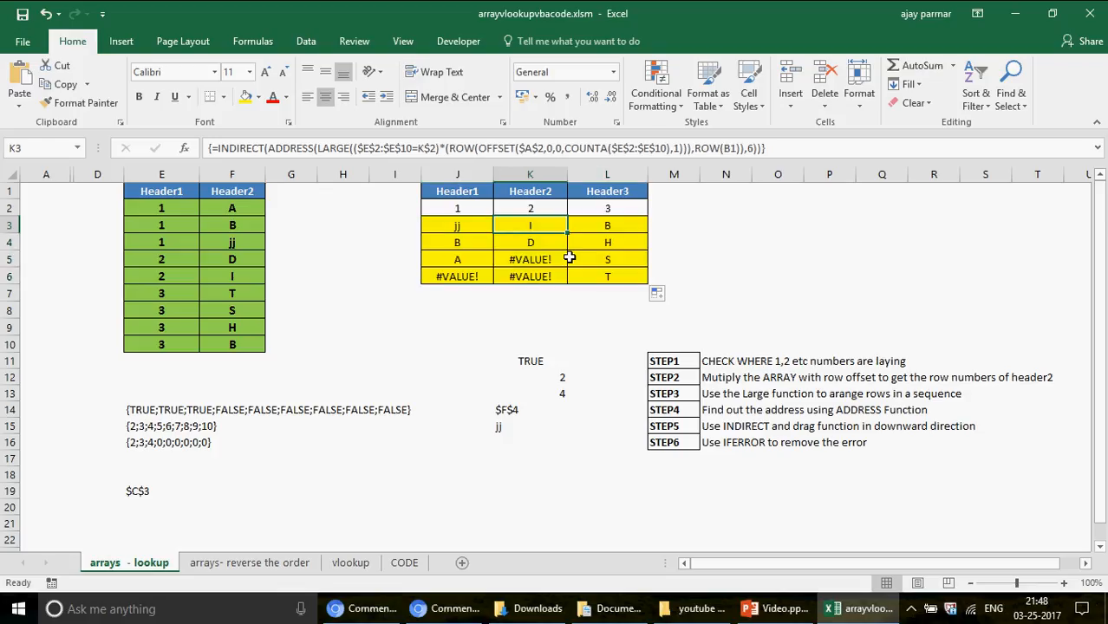
pyautogui.press('Right')
pyautogui.press('F2')
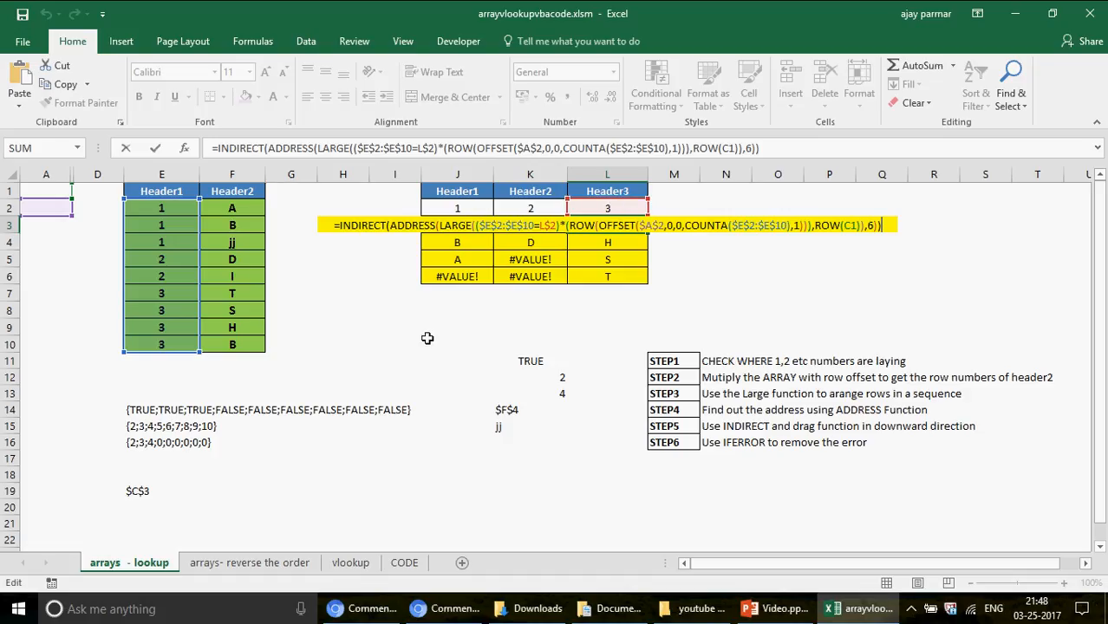
pyautogui.hotkey('ctrl', 'shift', 'Return')
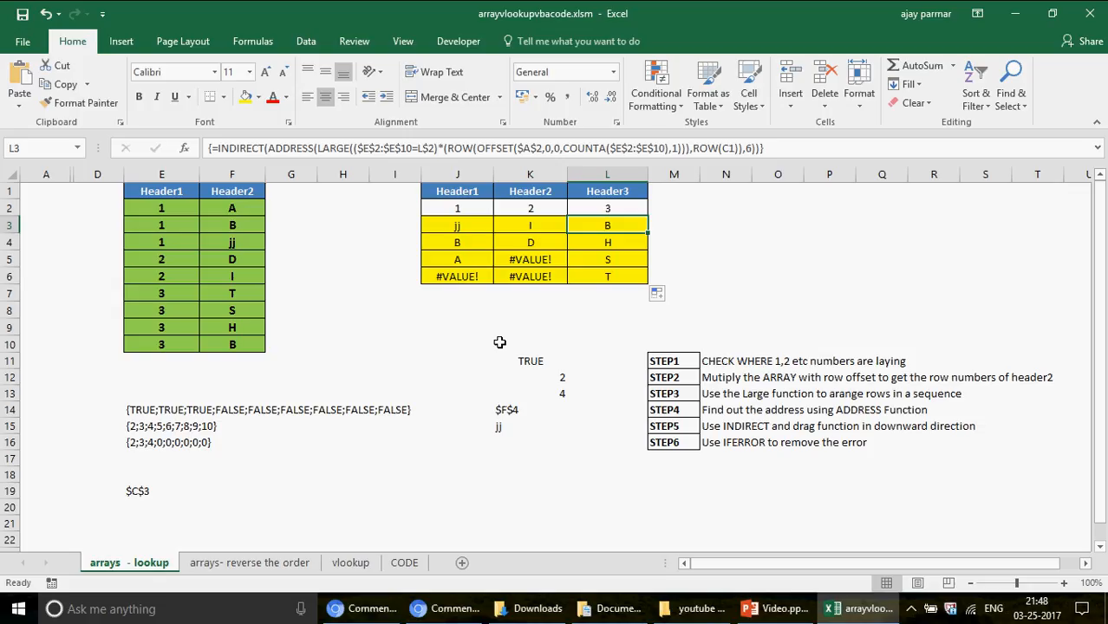
pyautogui.click(165, 443)
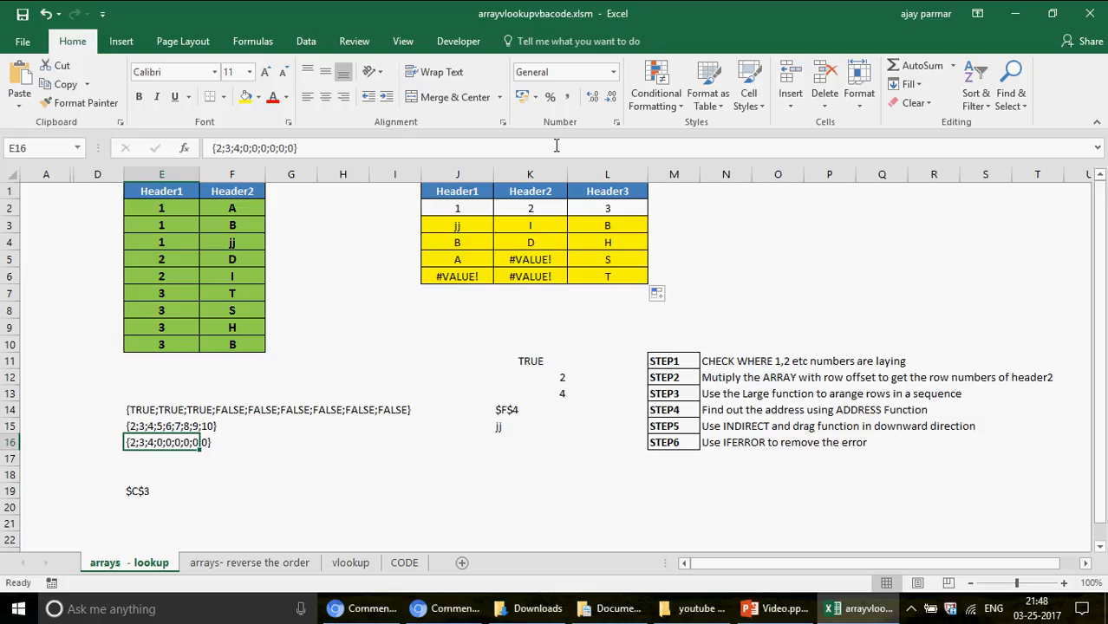
pyautogui.click(456, 226)
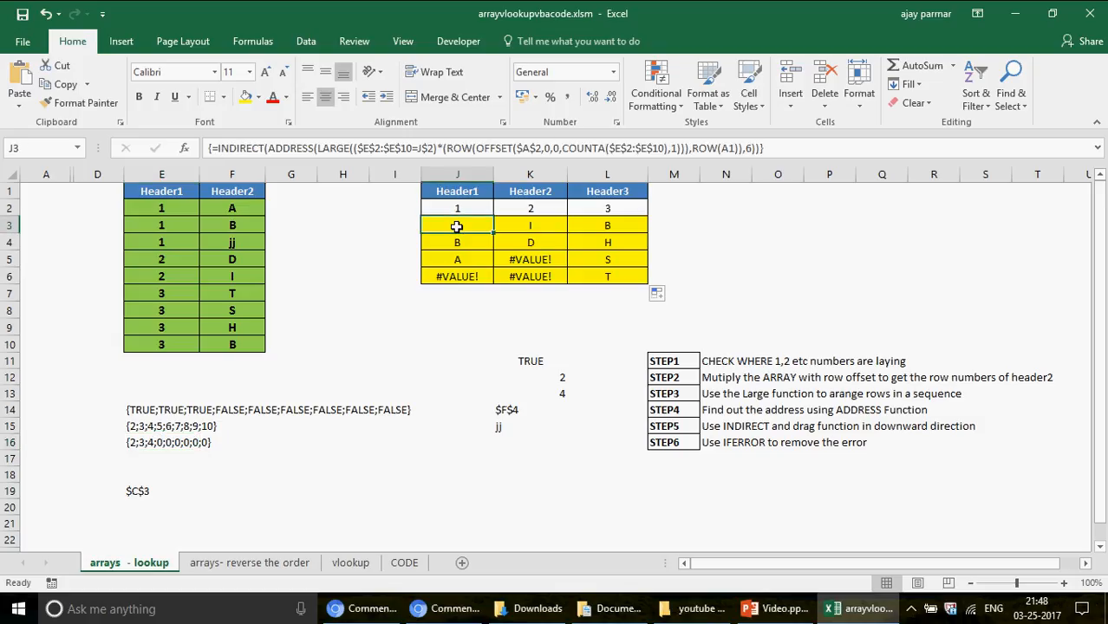
pyautogui.click(529, 226)
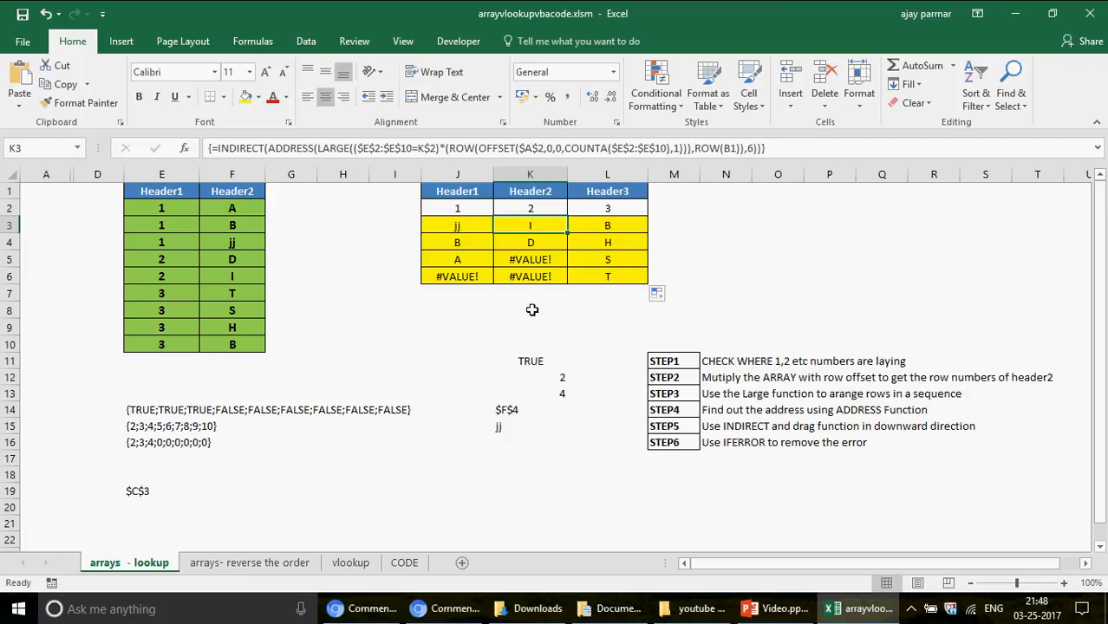
pyautogui.click(148, 443)
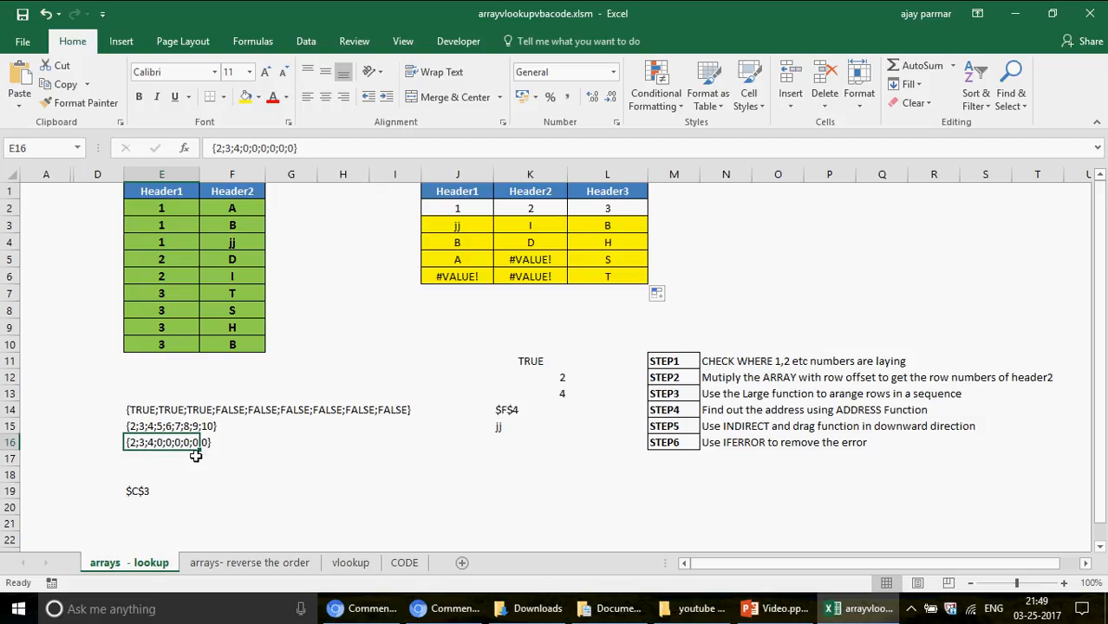
# - Set the Header1 keys in E7 and E10 to 2 to test the filled lookup table
pyautogui.click(176, 280)
pyautogui.press('Right')
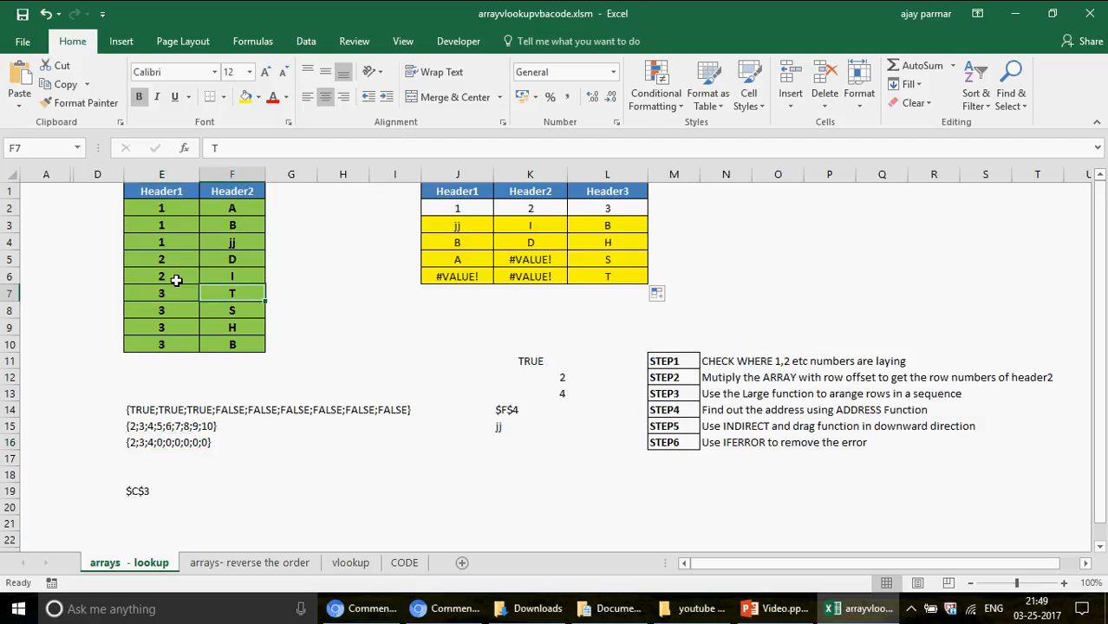
pyautogui.press('Left')
pyautogui.write('2')
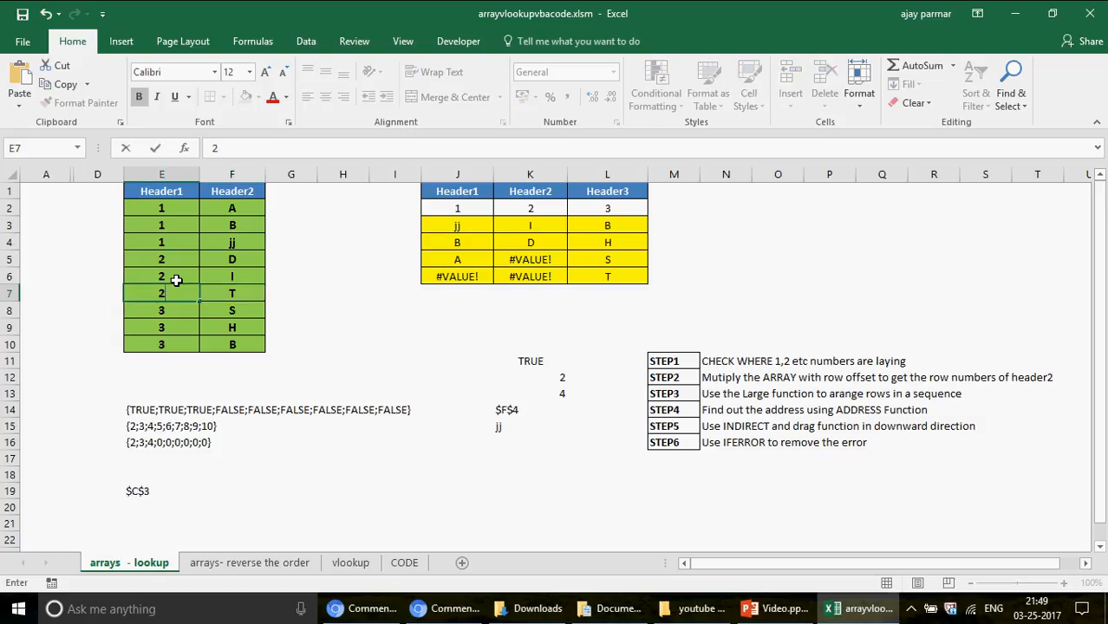
pyautogui.press('Return')
pyautogui.press('Down')
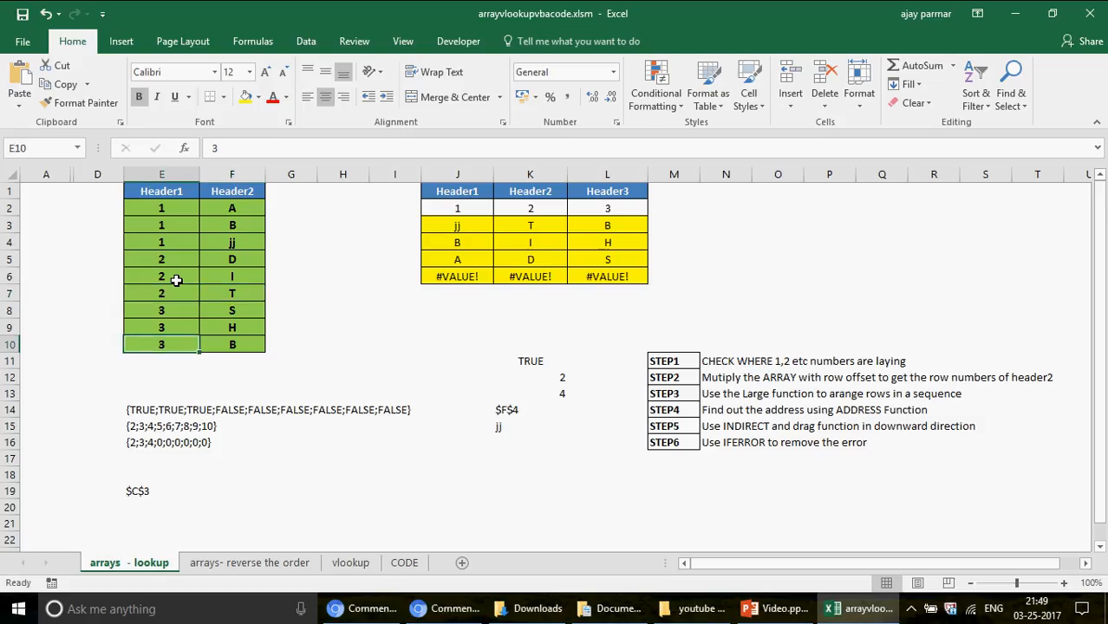
pyautogui.write('2')
pyautogui.press('Return')
pyautogui.press('Up')
pyautogui.press('Up')
pyautogui.press('Up')
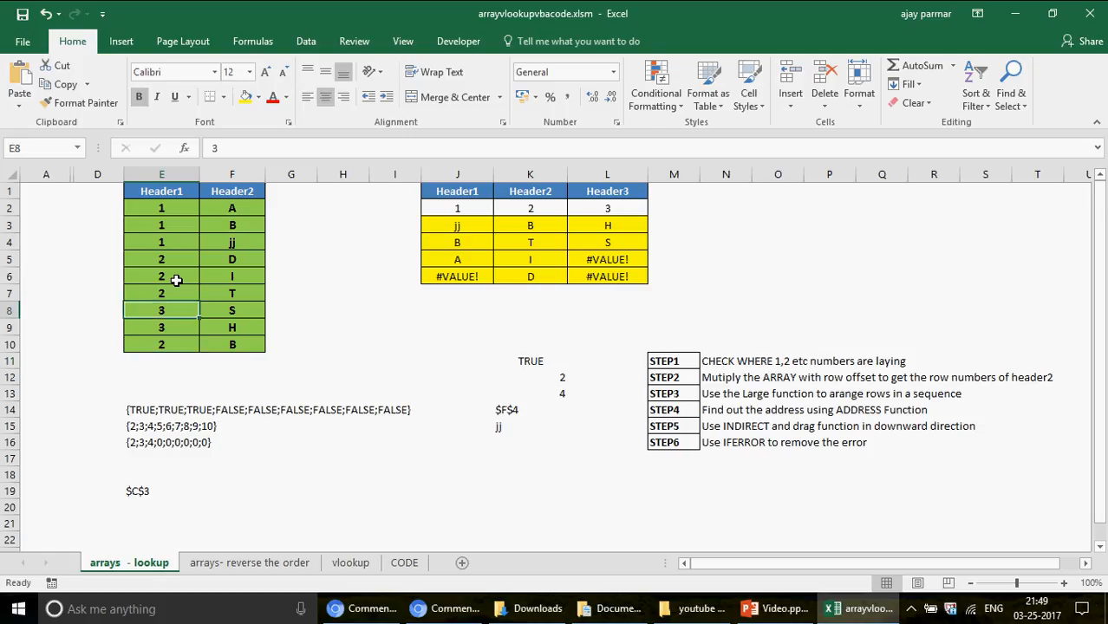
# - Set the Header1 key in E3 to 3 to test the lookup table
pyautogui.press('Up')
pyautogui.press('Up')
pyautogui.press('Up')
pyautogui.press('Up')
pyautogui.press('Up')
pyautogui.write('3')
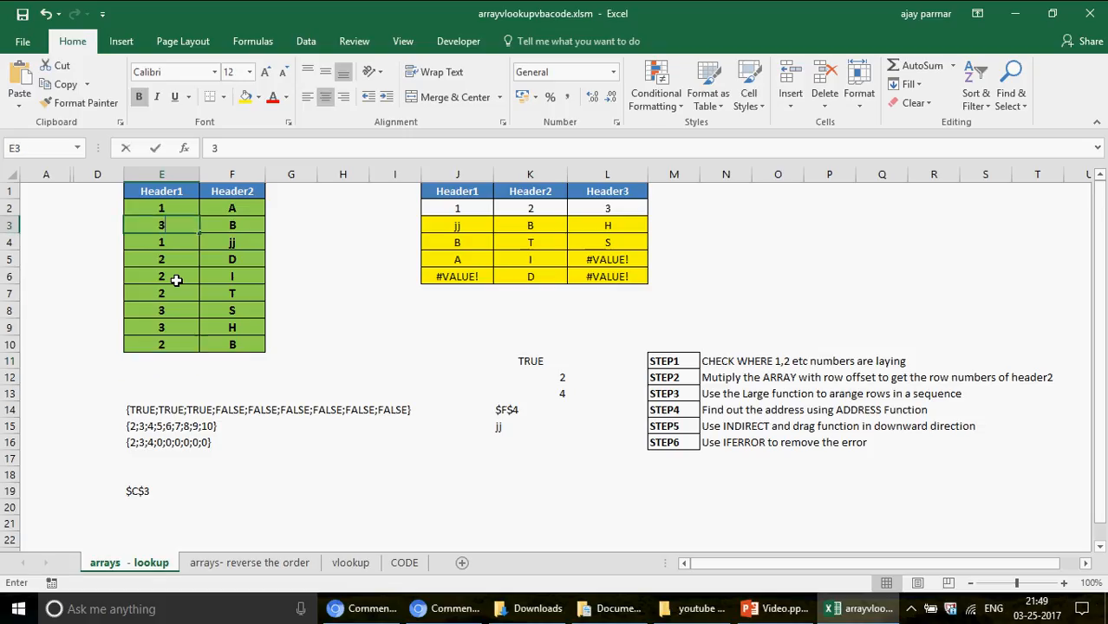
pyautogui.press('Return')
# - Review the Header1 keys in E2:E10 and compare them with the lookup results and array formula under Header3
pyautogui.click(181, 204)
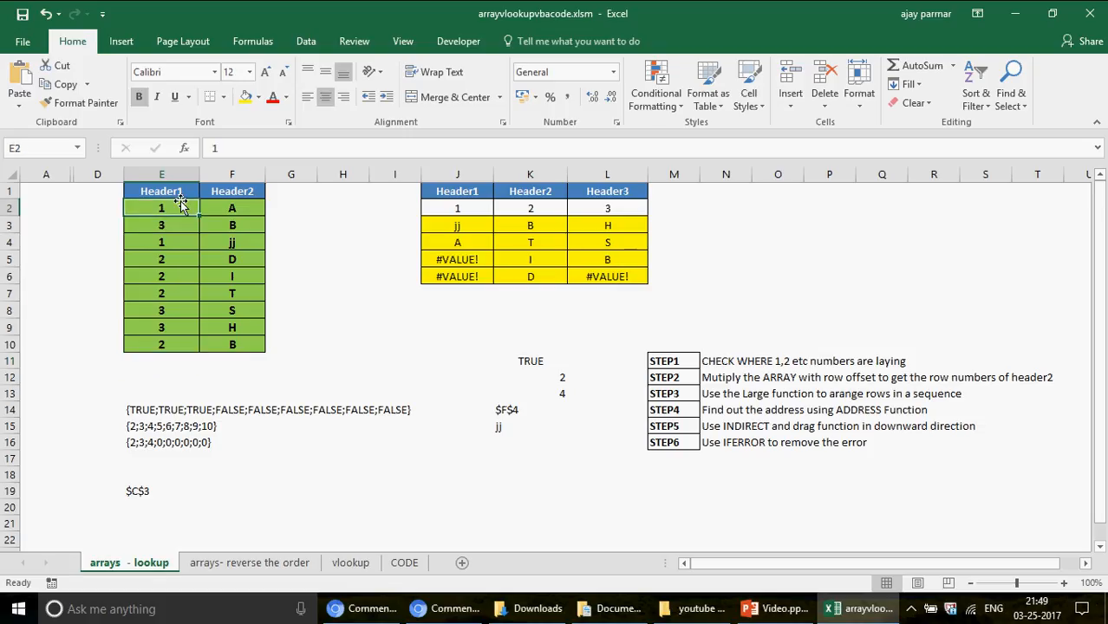
pyautogui.keyDown('shift'); pyautogui.click(173, 344); pyautogui.keyUp('shift')
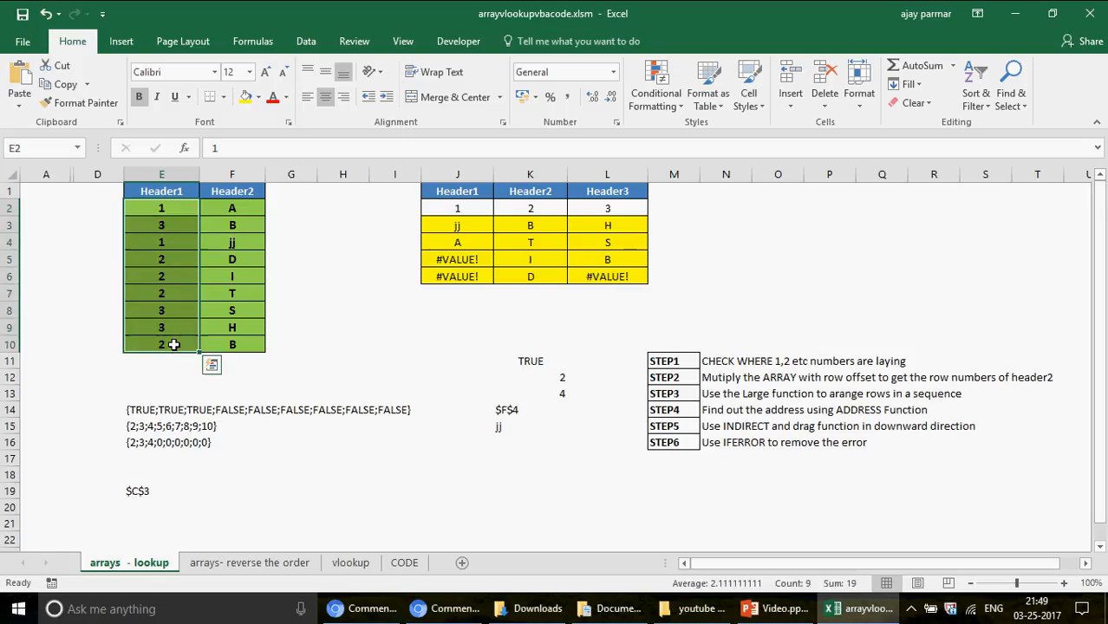
pyautogui.click(165, 209)
pyautogui.press('Down')
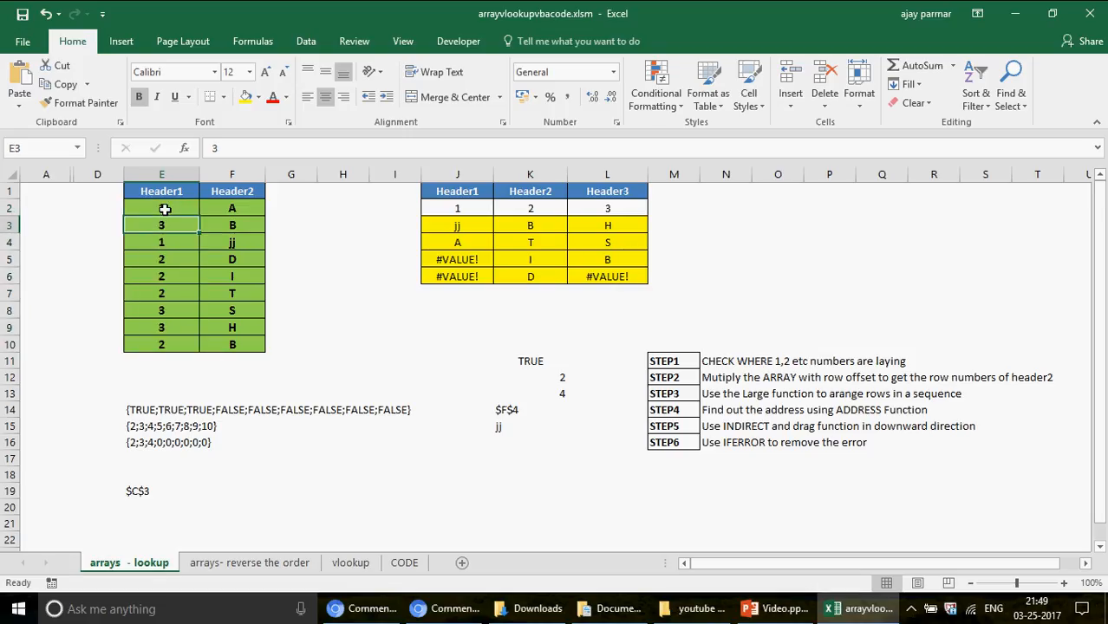
pyautogui.click(165, 209)
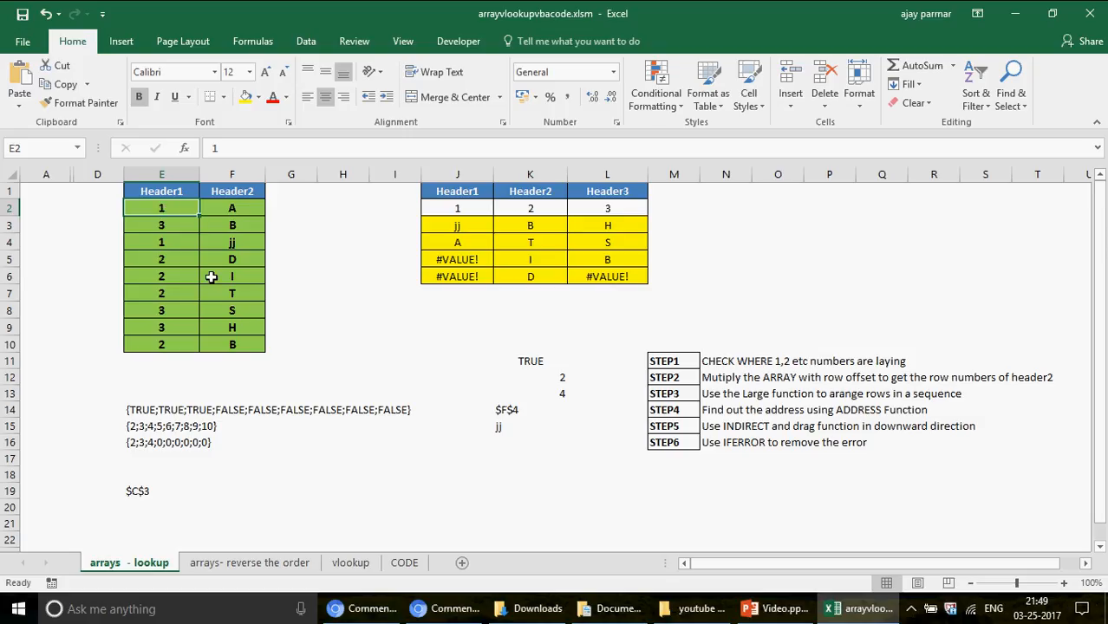
pyautogui.press('Down')
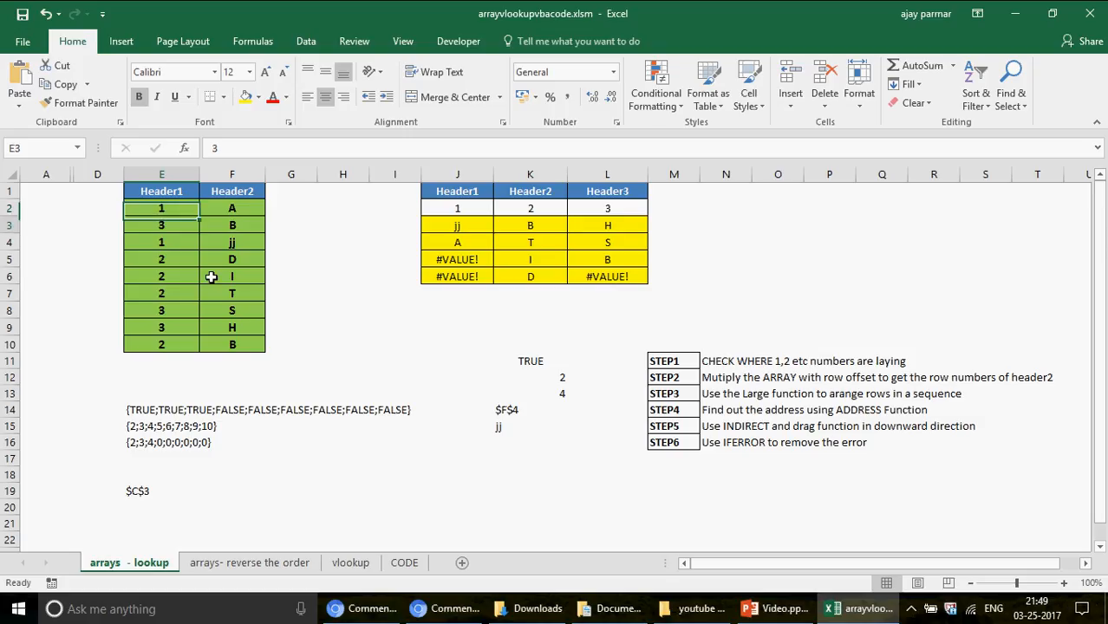
pyautogui.press('Right')
pyautogui.press('Right')
pyautogui.press('Right')
pyautogui.press('Right')
pyautogui.press('Right')
pyautogui.press('Right')
pyautogui.press('Right')
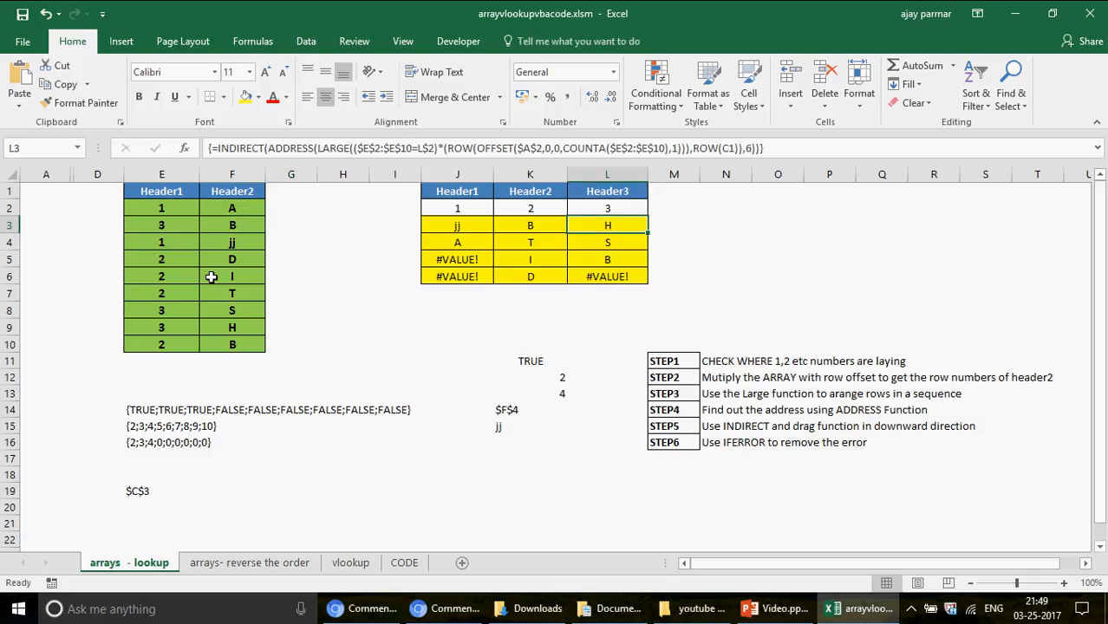
pyautogui.press('Down')
pyautogui.press('Up')
# - Wrap J3's INDIRECT formula in IFERROR with "no more value" as the error text and enter it as an array formula
pyautogui.press('Left')
pyautogui.press('Left')
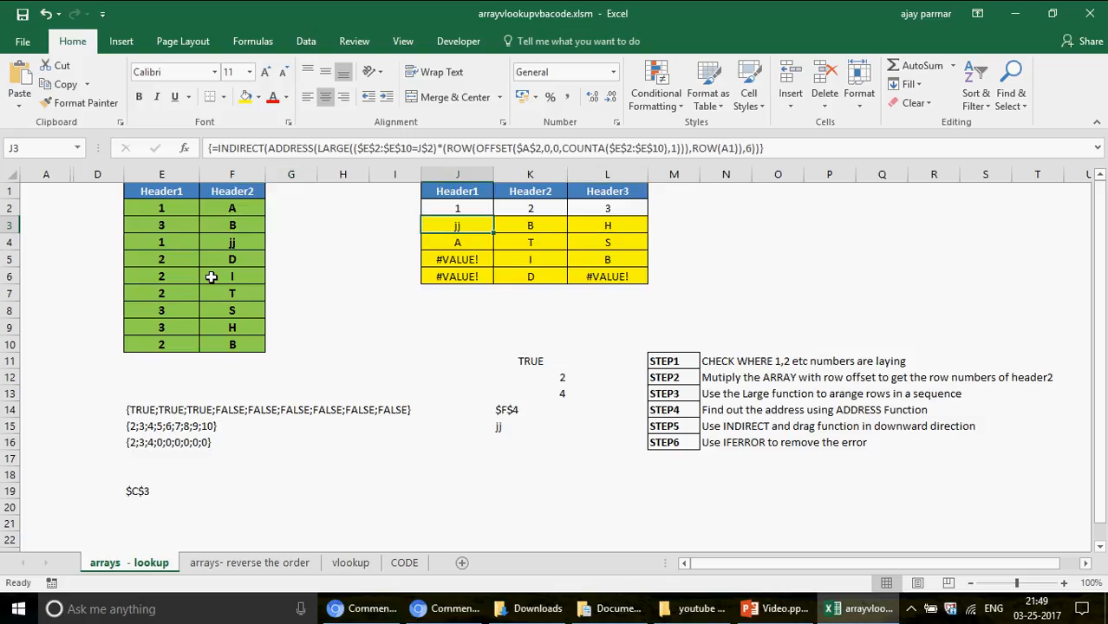
pyautogui.click(216, 150)
pyautogui.write('if')
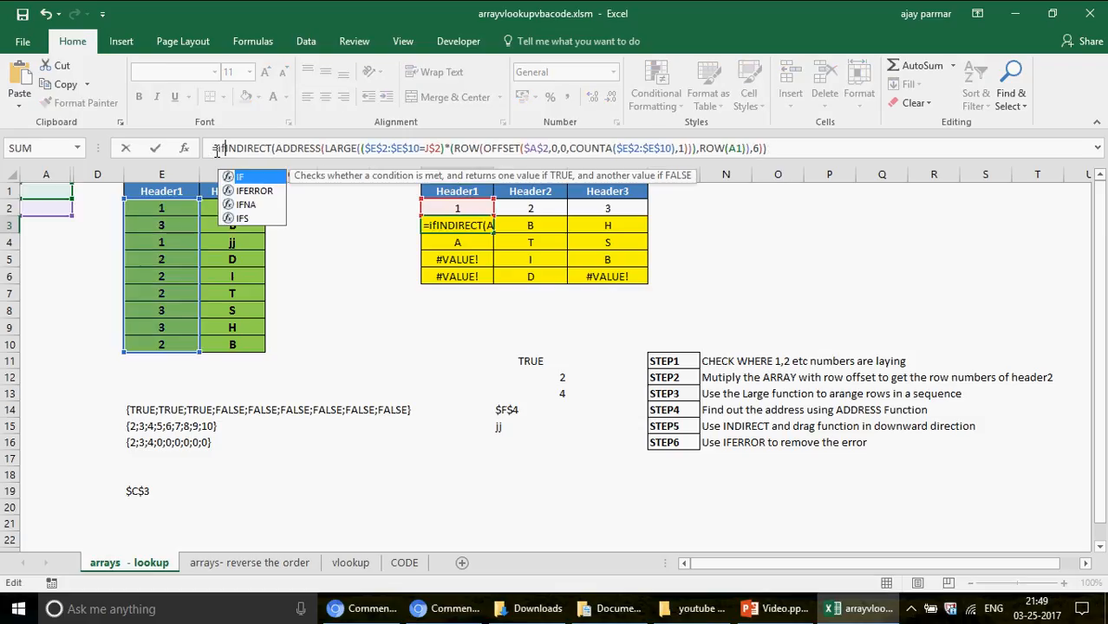
pyautogui.write('error(')
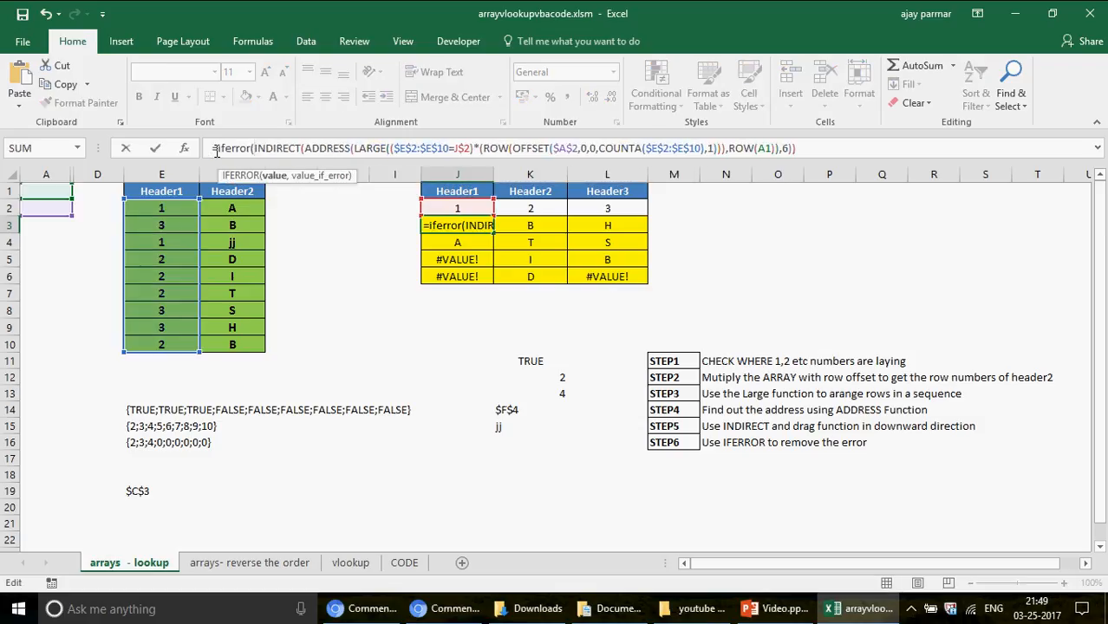
pyautogui.click(828, 151)
pyautogui.write(',"')
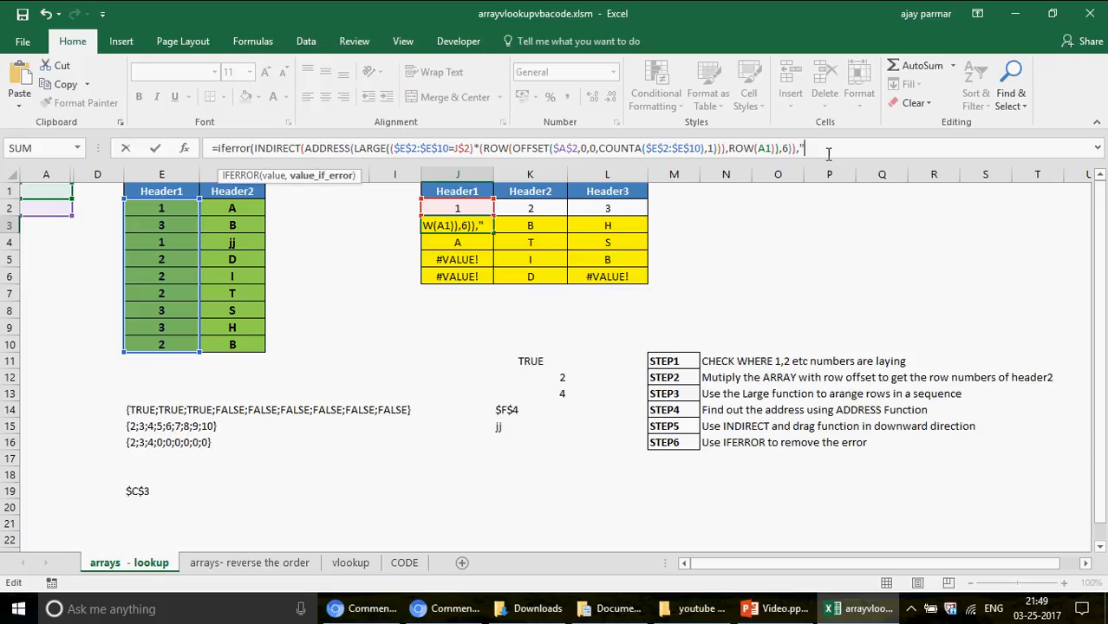
pyautogui.write('"')
pyautogui.press('BackSpace')
pyautogui.press('BackSpace')
pyautogui.write('no more')
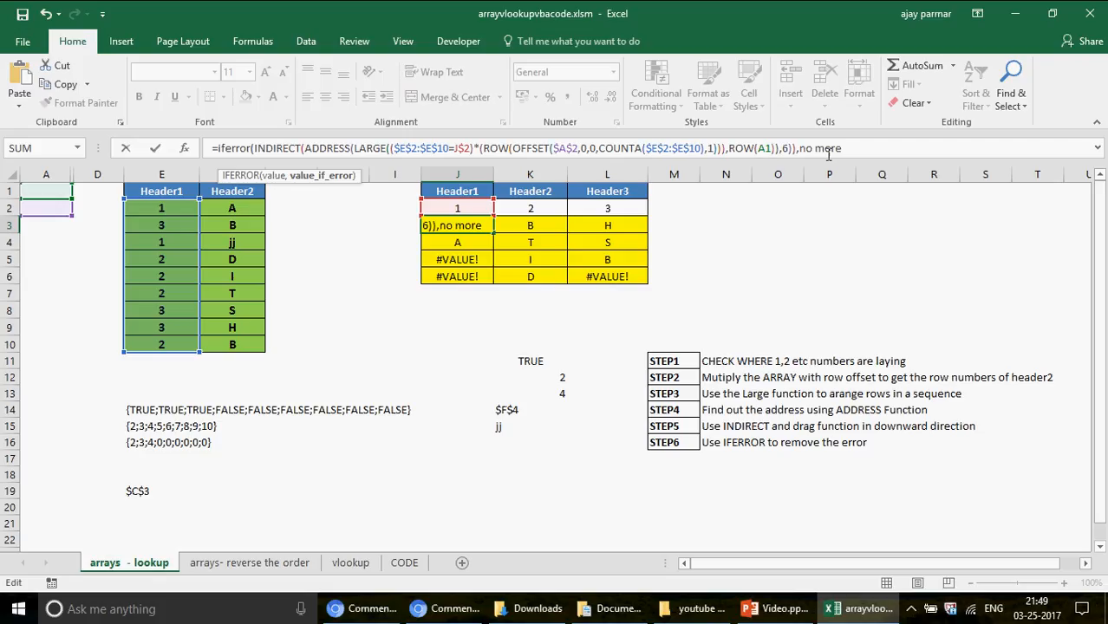
pyautogui.write(' value"')
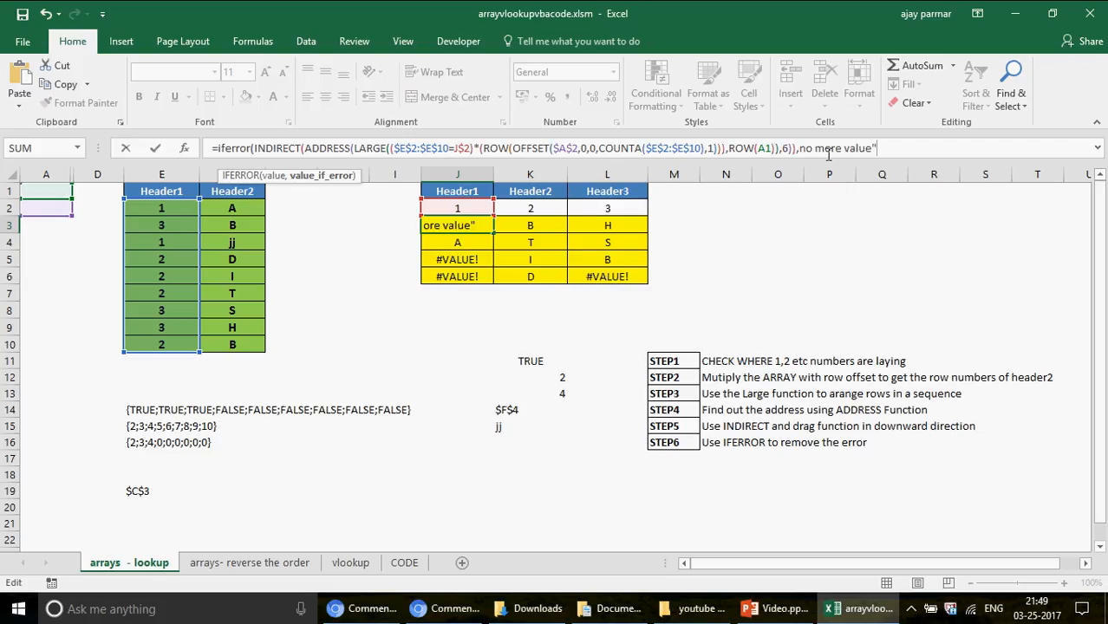
pyautogui.click(802, 147)
pyautogui.write('"')
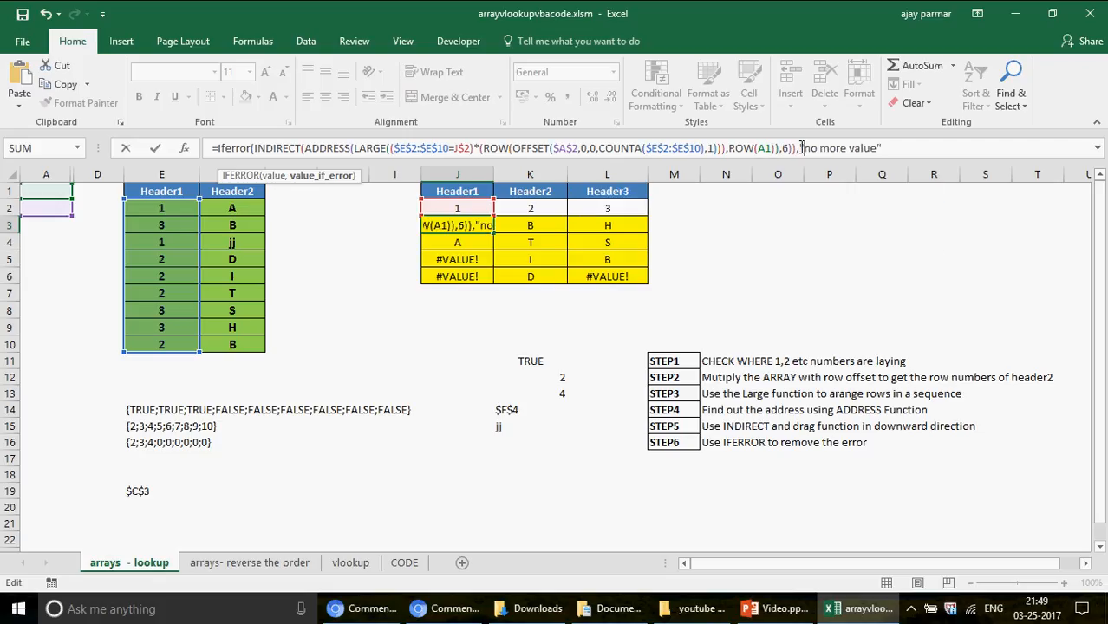
pyautogui.click(914, 147)
pyautogui.write(')')
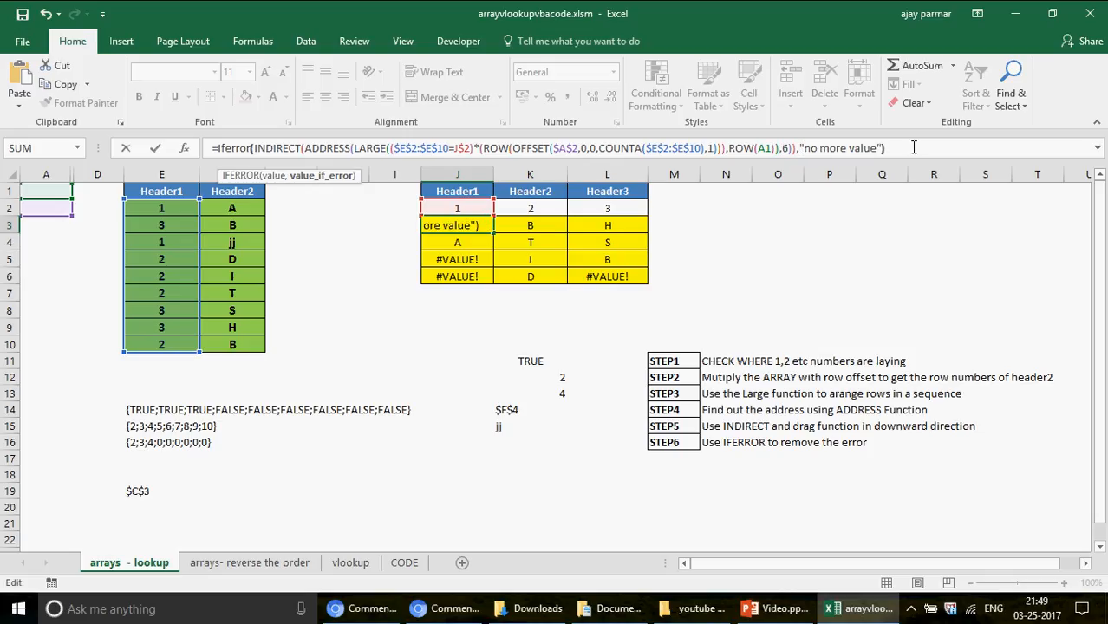
pyautogui.hotkey('ctrl', 'shift', 'Return')
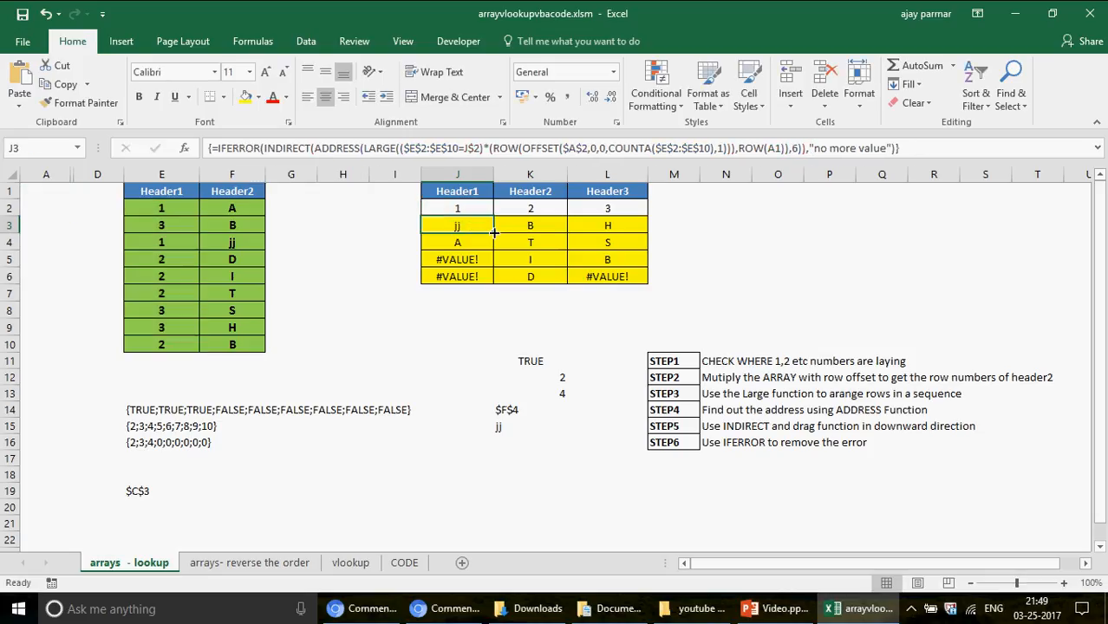
# - Fill J3's IFERROR formula through J3:L6 and widen column J to fit the error text
pyautogui.moveTo(494, 232)
pyautogui.mouseDown()
pyautogui.moveTo(495, 279)
pyautogui.moveTo(645, 276)
pyautogui.mouseUp()
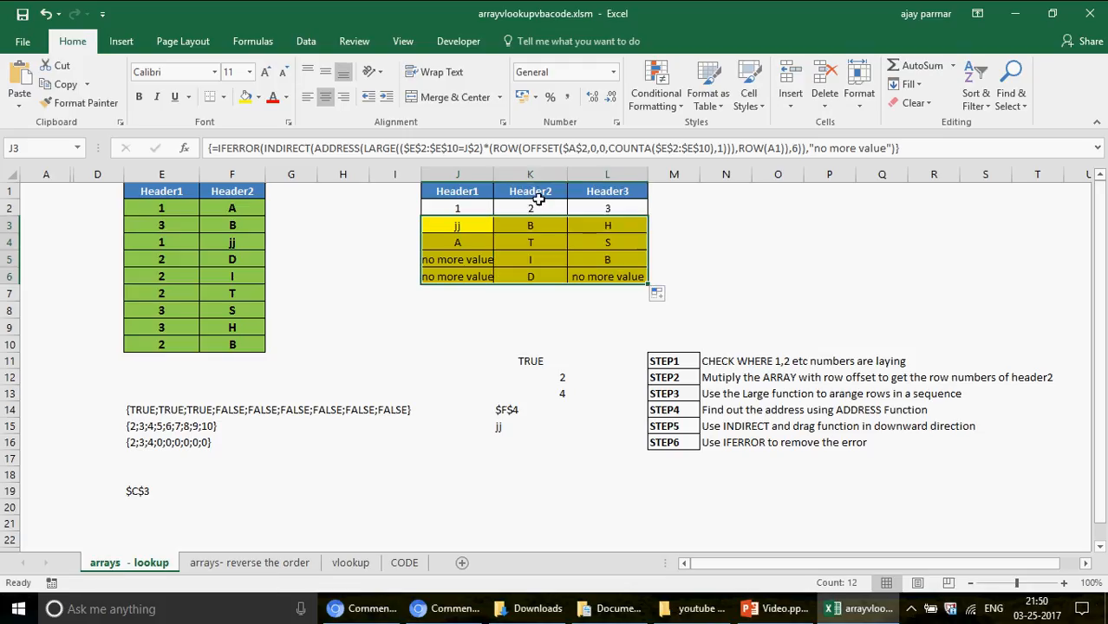
pyautogui.moveTo(493, 175); pyautogui.dragTo(532, 175)
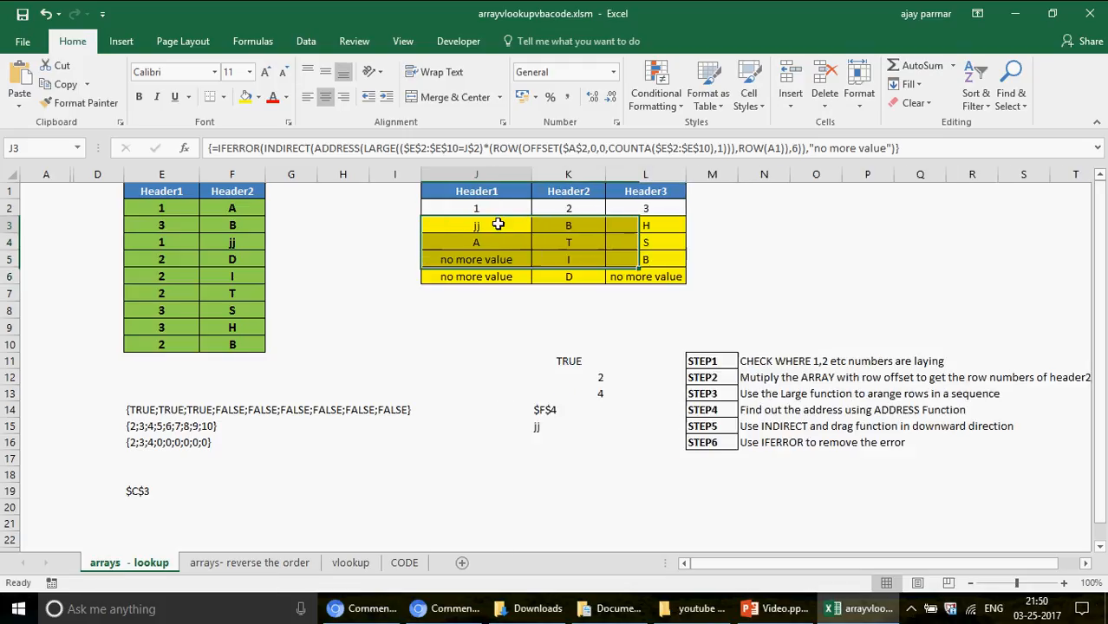
pyautogui.click(499, 224)
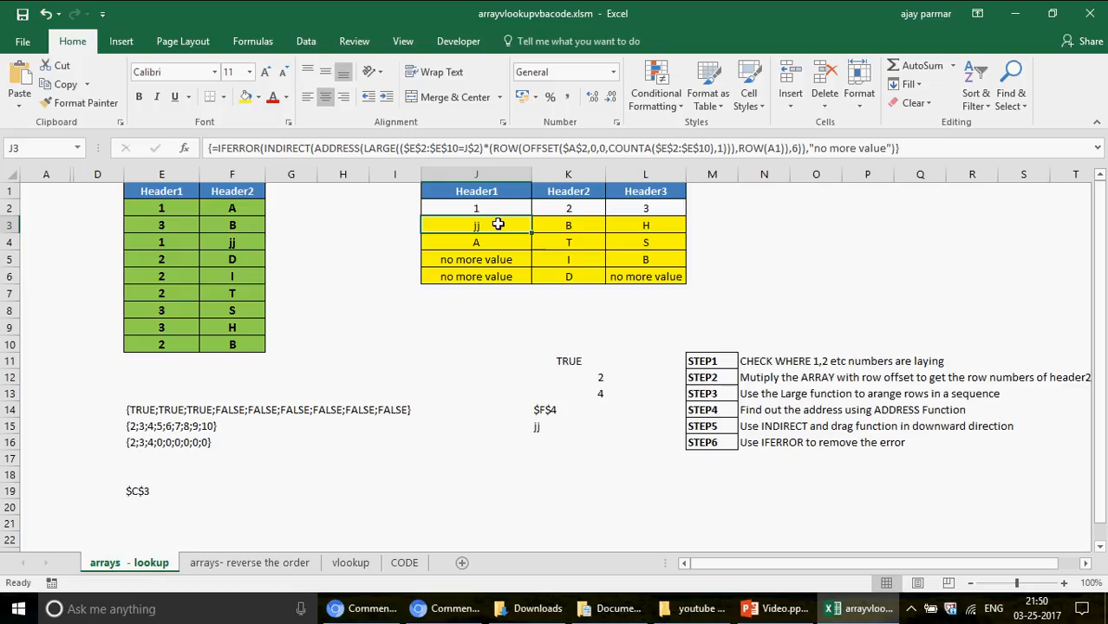
pyautogui.hotkey('shift', 'Right')
pyautogui.hotkey('shift', 'Right')
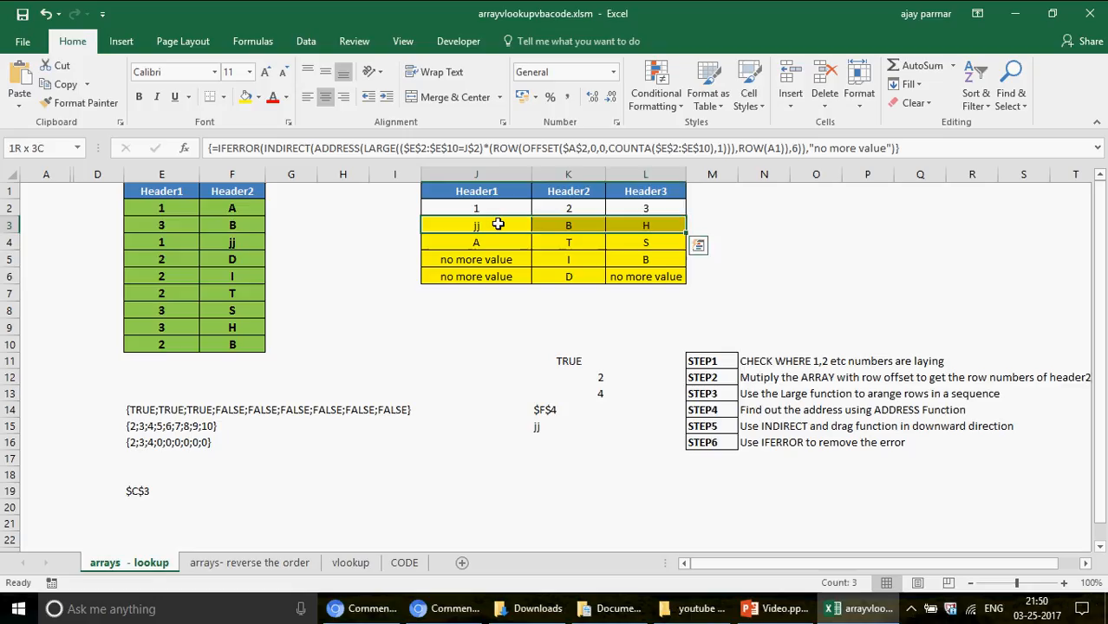
pyautogui.hotkey('shift', 'Down')
pyautogui.hotkey('shift', 'Down')
pyautogui.hotkey('shift', 'Down')
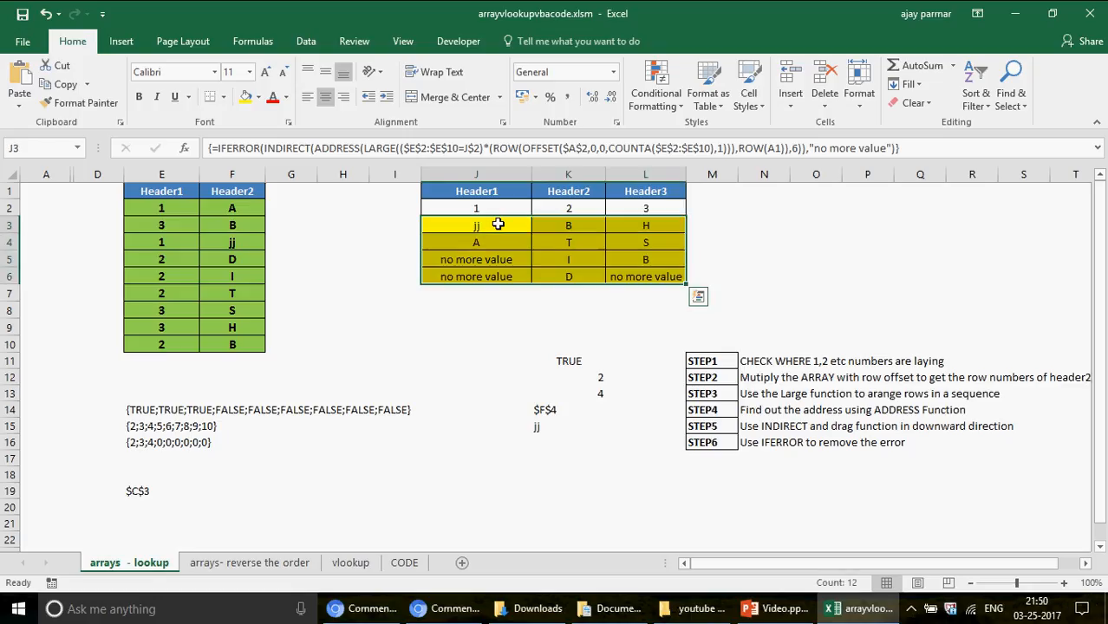
# - Copy the ADDRESS result from K14 and paste it as values only into E17
pyautogui.click(712, 361)
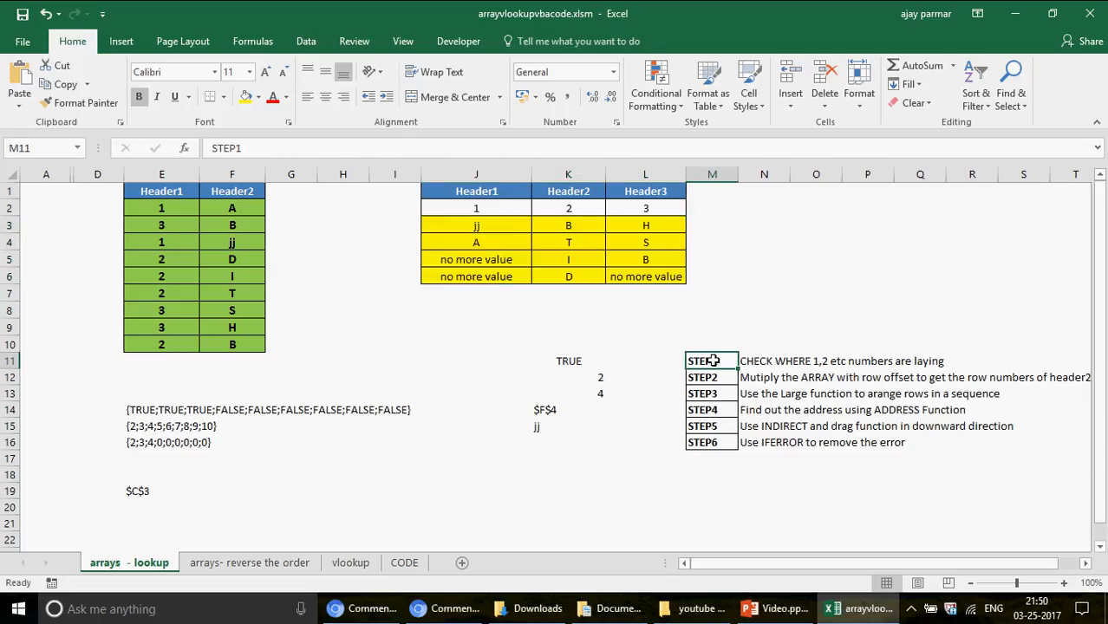
pyautogui.click(144, 442)
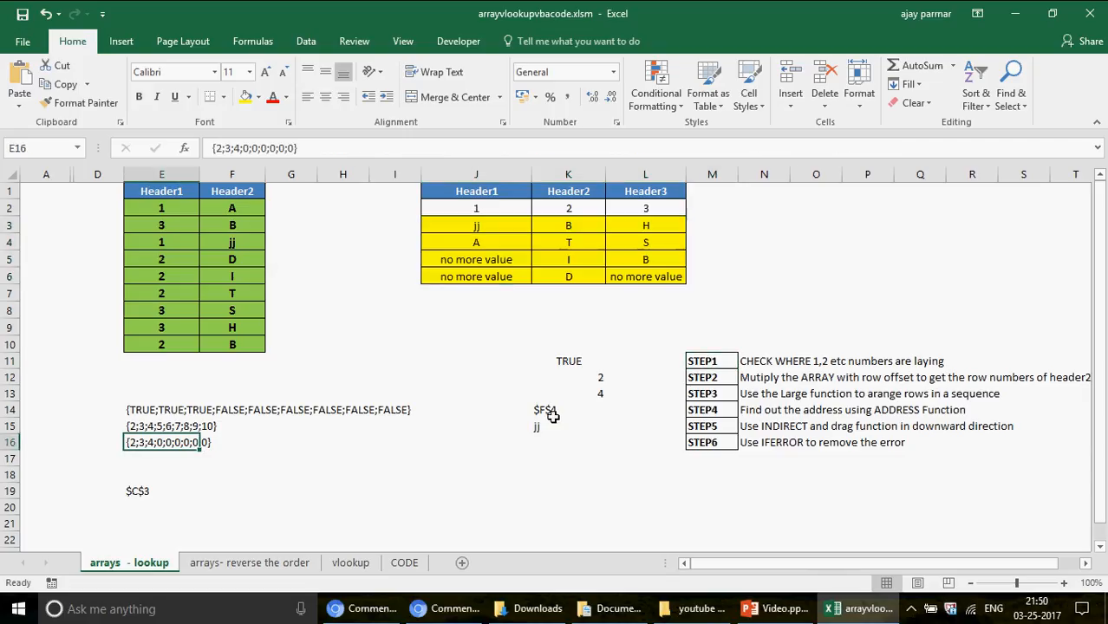
pyautogui.click(552, 409)
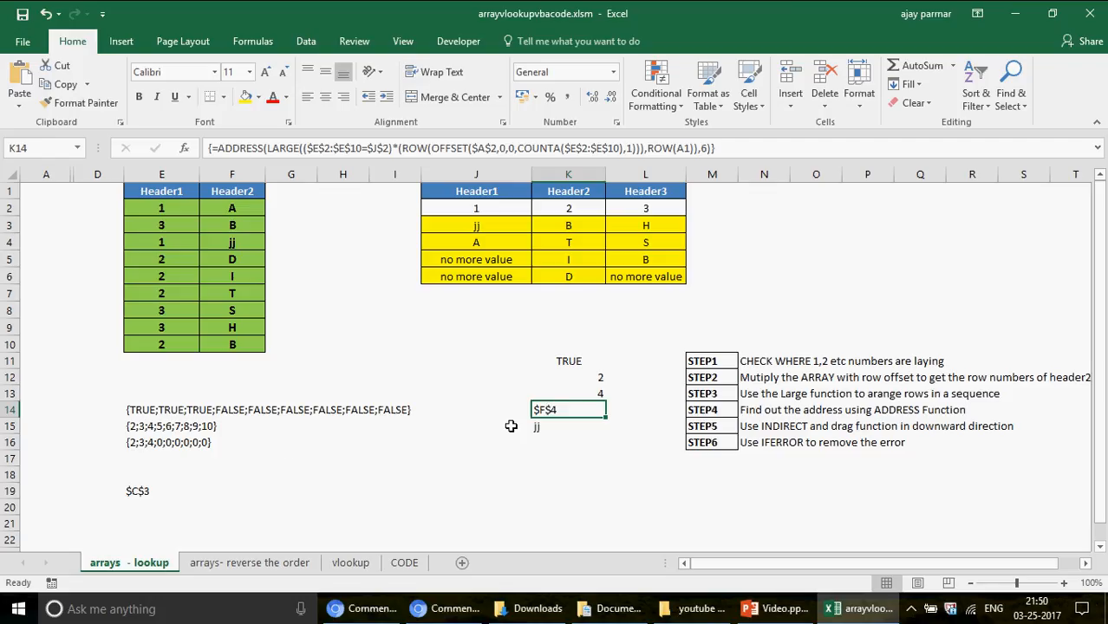
pyautogui.hotkey('ctrl', 'c')
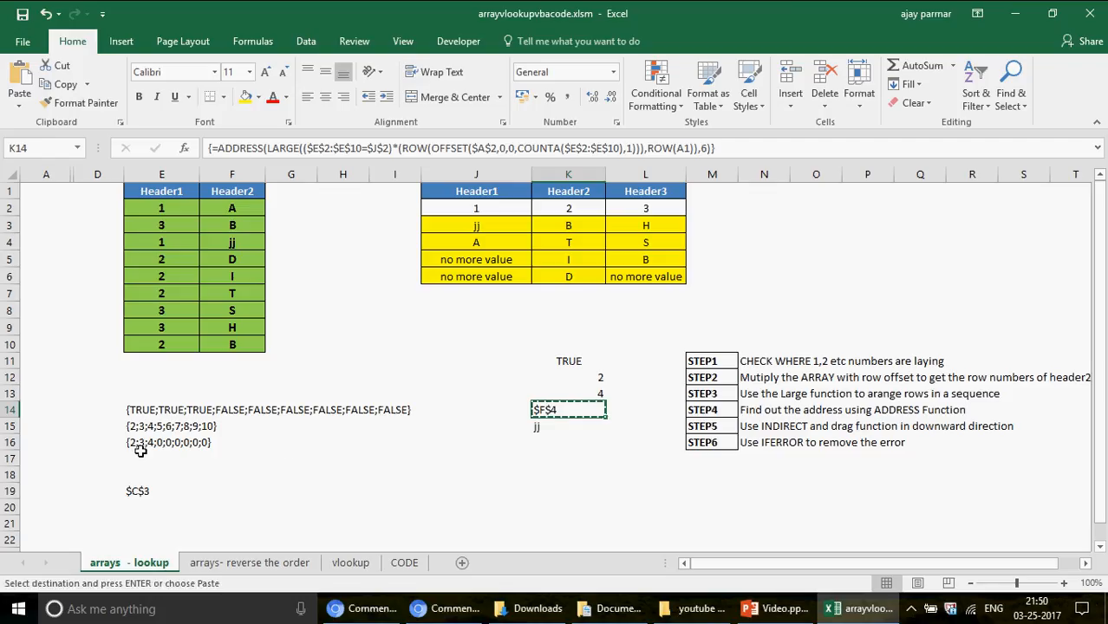
pyautogui.click(140, 454)
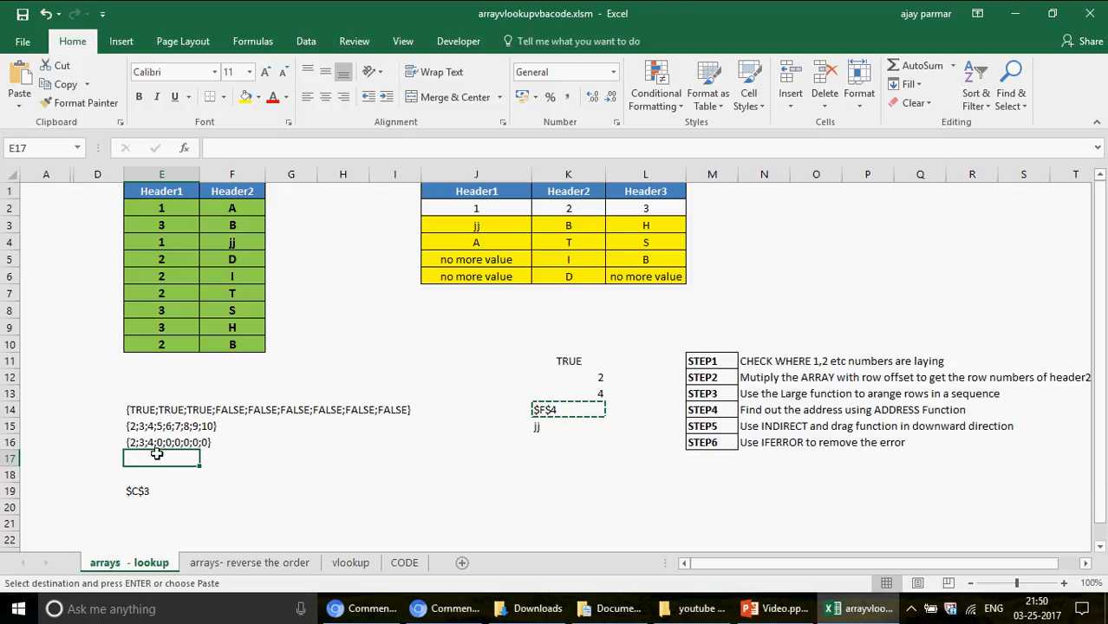
pyautogui.hotkey('ctrl', 'alt', 'v')
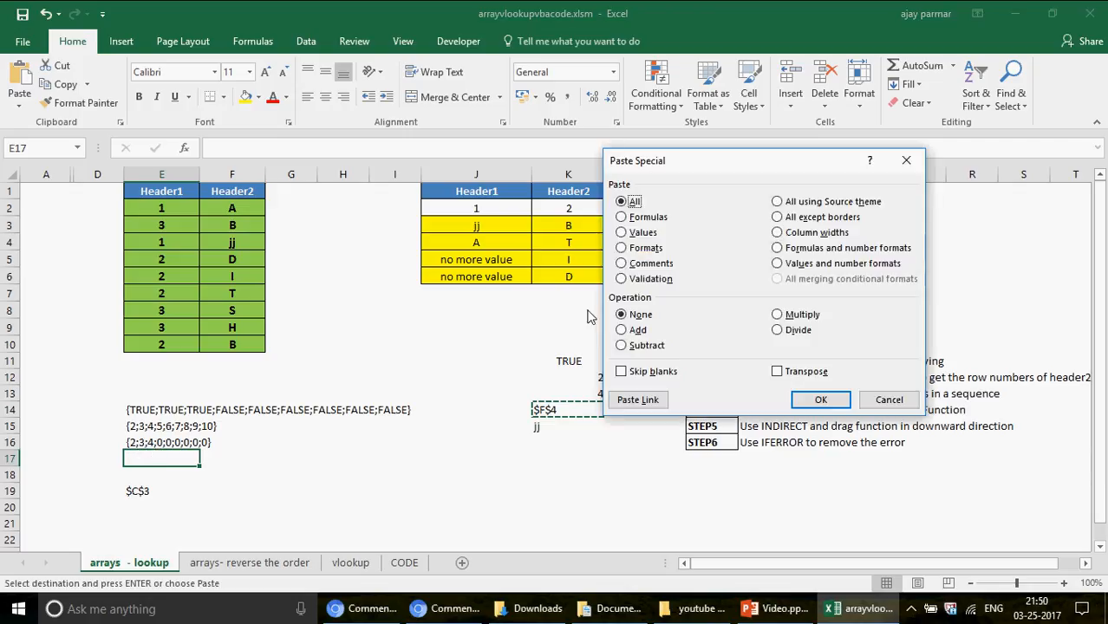
pyautogui.click(642, 232)
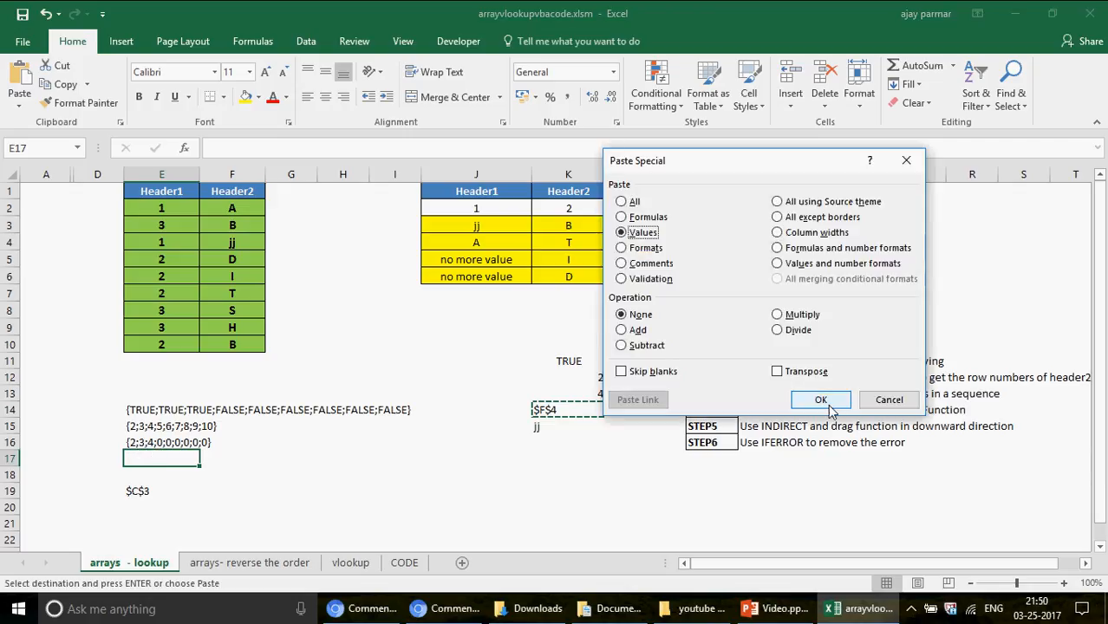
pyautogui.click(820, 401)
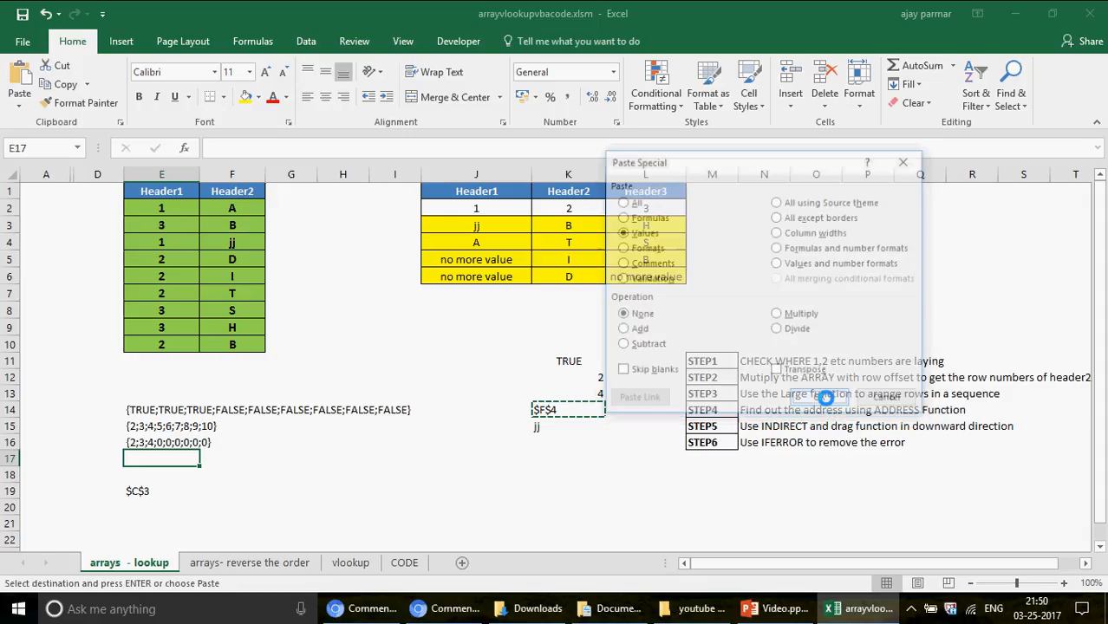
# - Enter jj in E18 as the sample INDIRECT result and move the ADDRESS(3,3) formula from E19 to E21
pyautogui.click(168, 473)
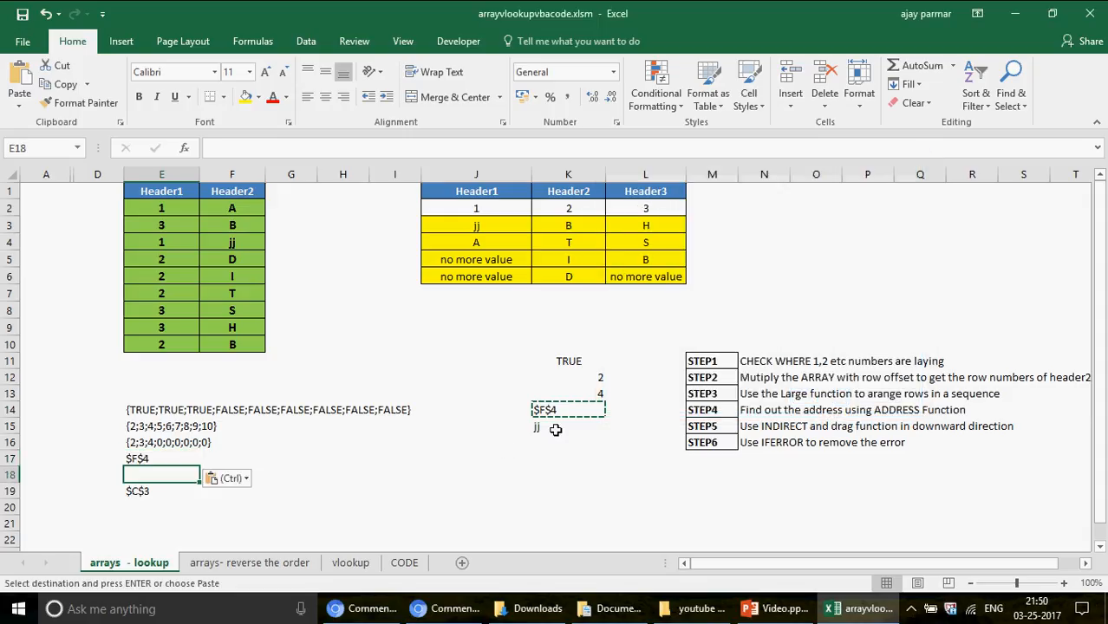
pyautogui.write('jj')
pyautogui.press('Return')
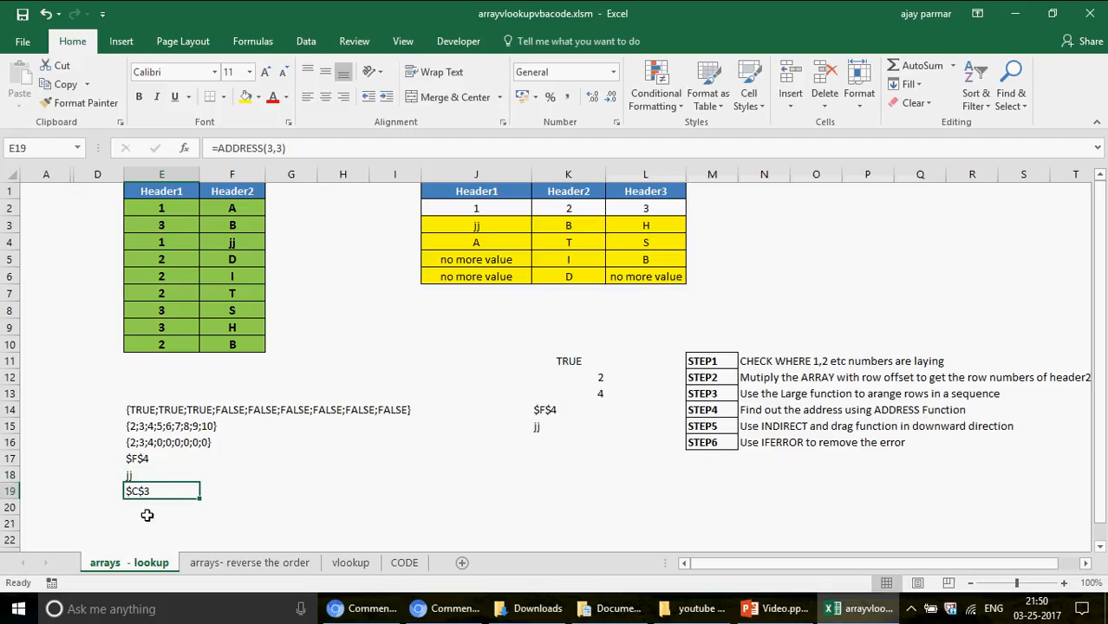
pyautogui.moveTo(154, 504); pyautogui.dragTo(159, 521)
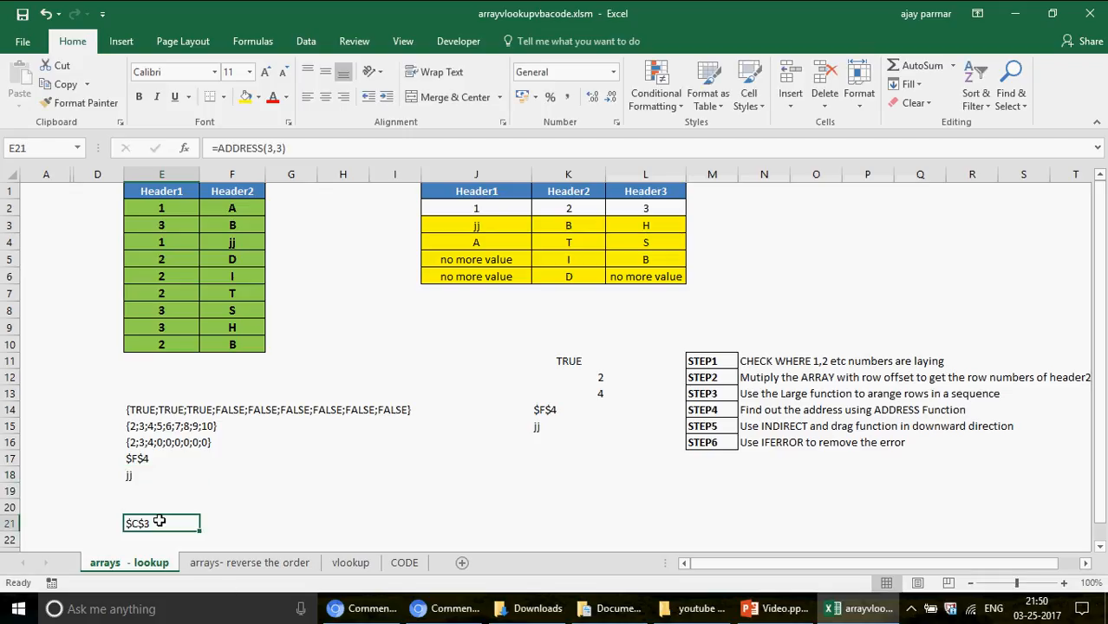
# - Display the sheet's formulas in place of their results and undo the move of the ADDRESS(3,3) formula
pyautogui.click(587, 379)
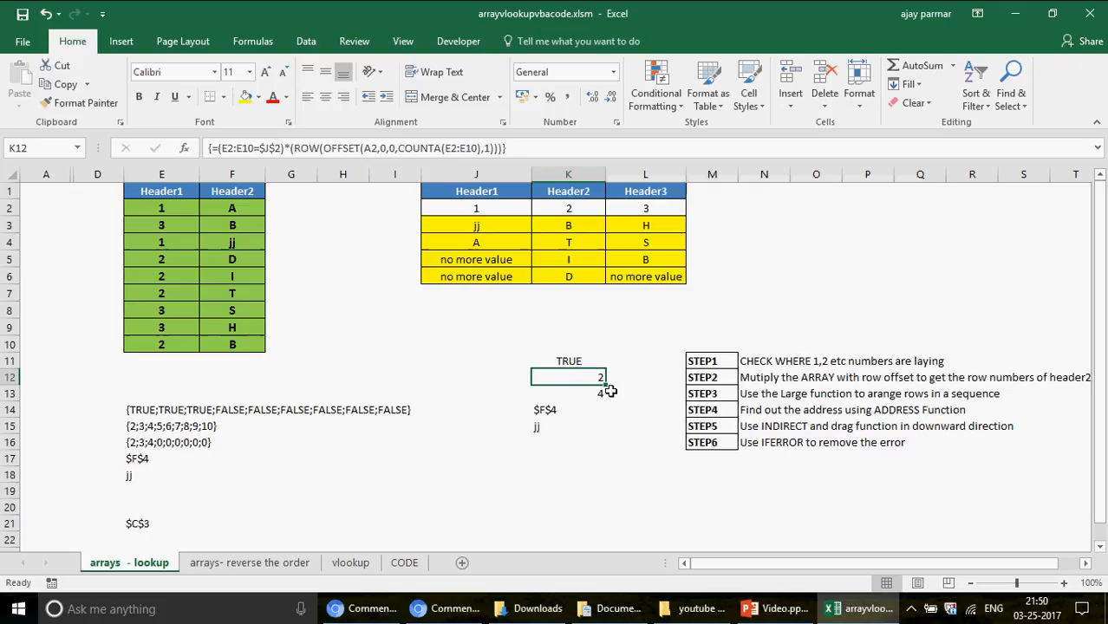
pyautogui.hotkey('ctrl', '`')
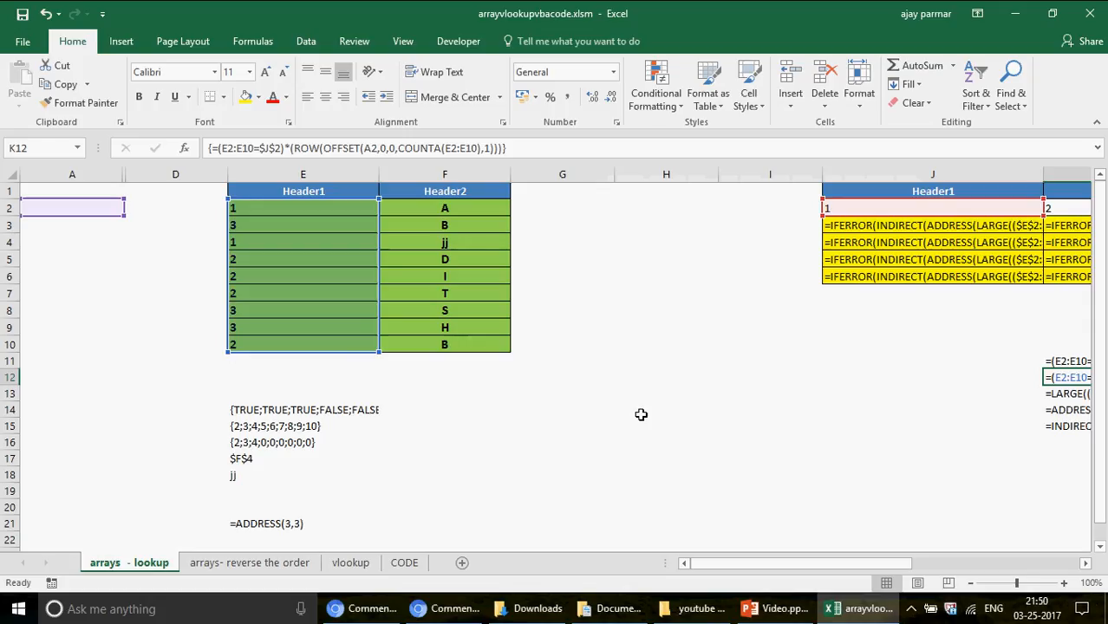
pyautogui.hotkey('ctrl', 'z')
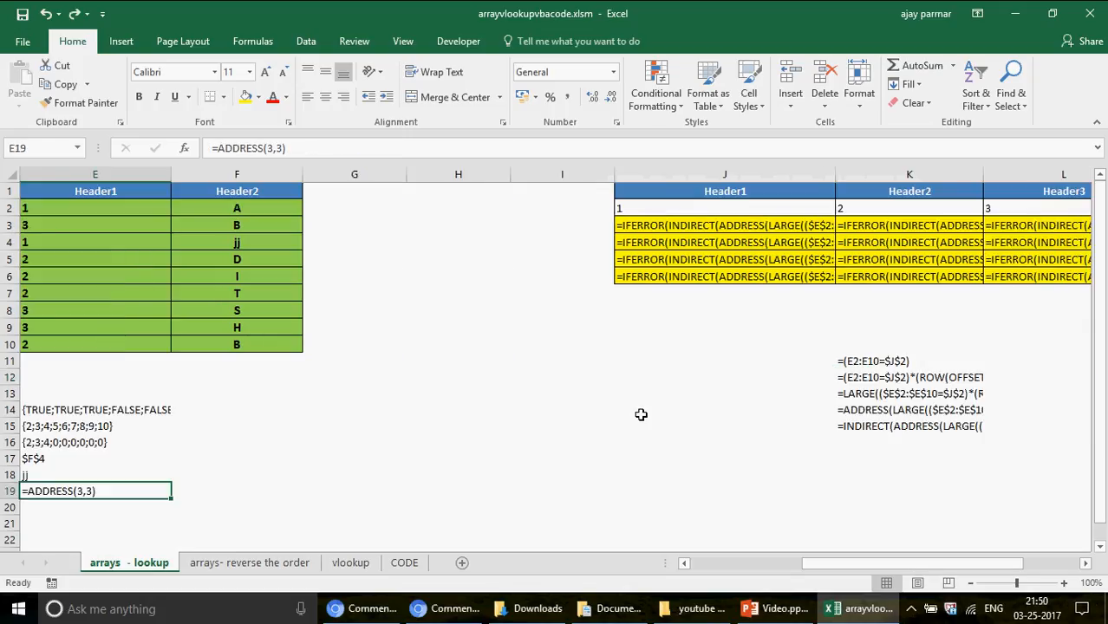
# - Switch the sheet back to showing results and remove every = from the formulas in K11:K15 with Replace All
pyautogui.hotkey('ctrl', '`')
pyautogui.click(484, 359)
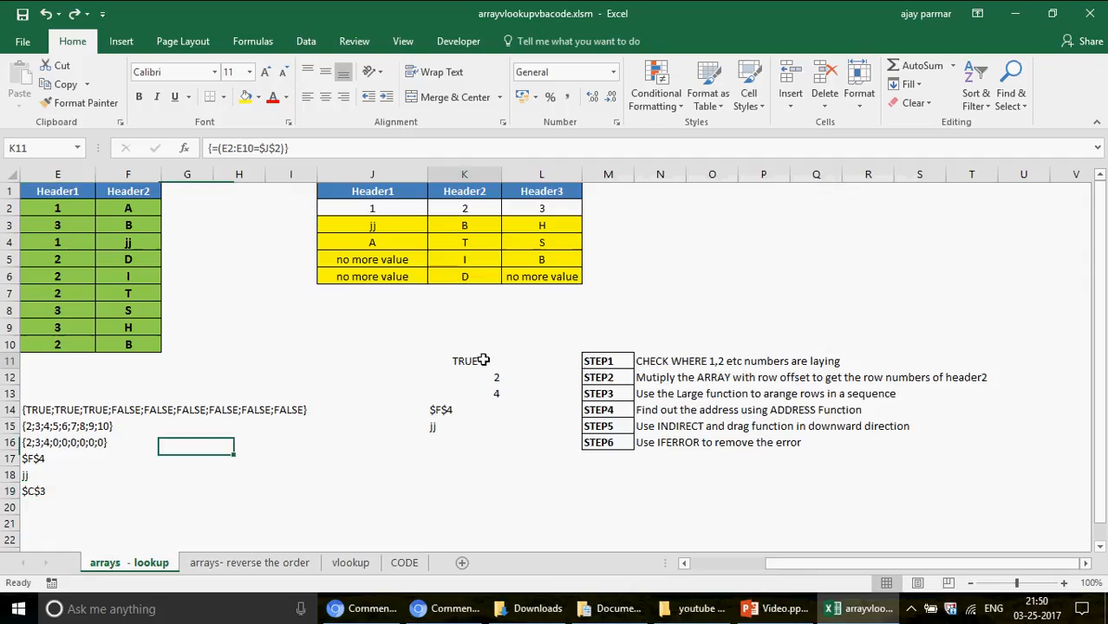
pyautogui.hotkey('shift', 'Down')
pyautogui.hotkey('shift', 'Down')
pyautogui.hotkey('shift', 'Down')
pyautogui.hotkey('shift', 'Down')
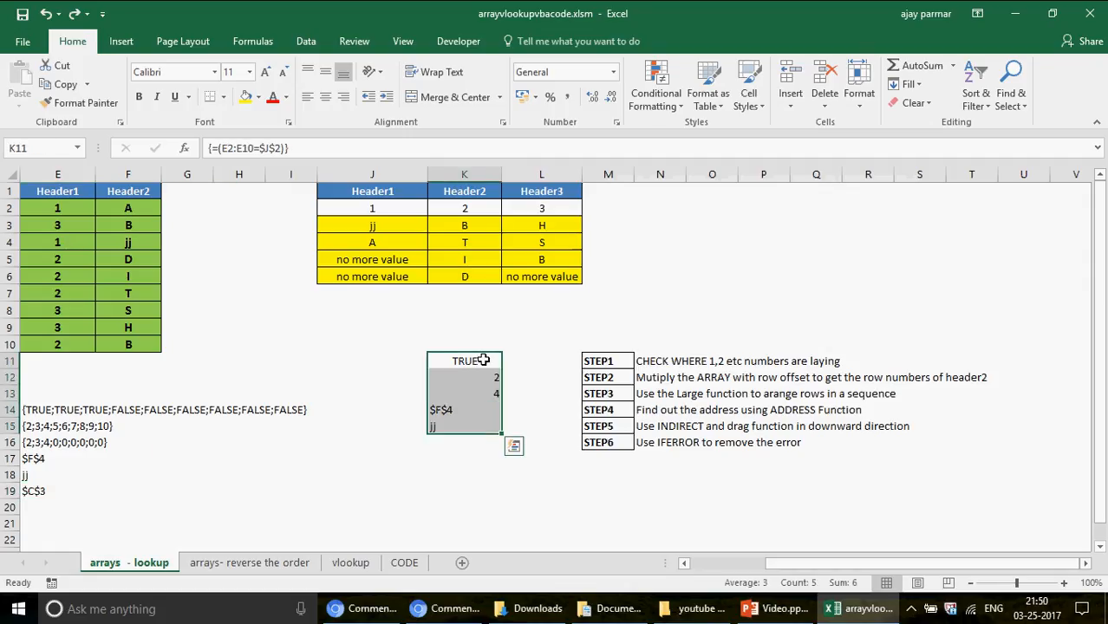
pyautogui.hotkey('ctrl', 'h')
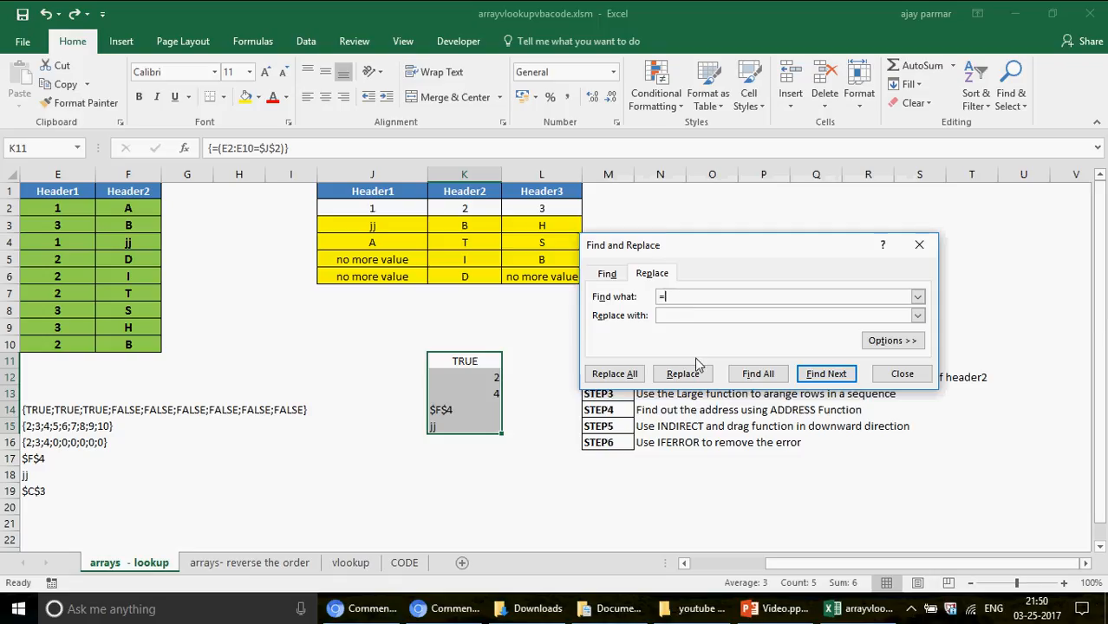
pyautogui.click(614, 374)
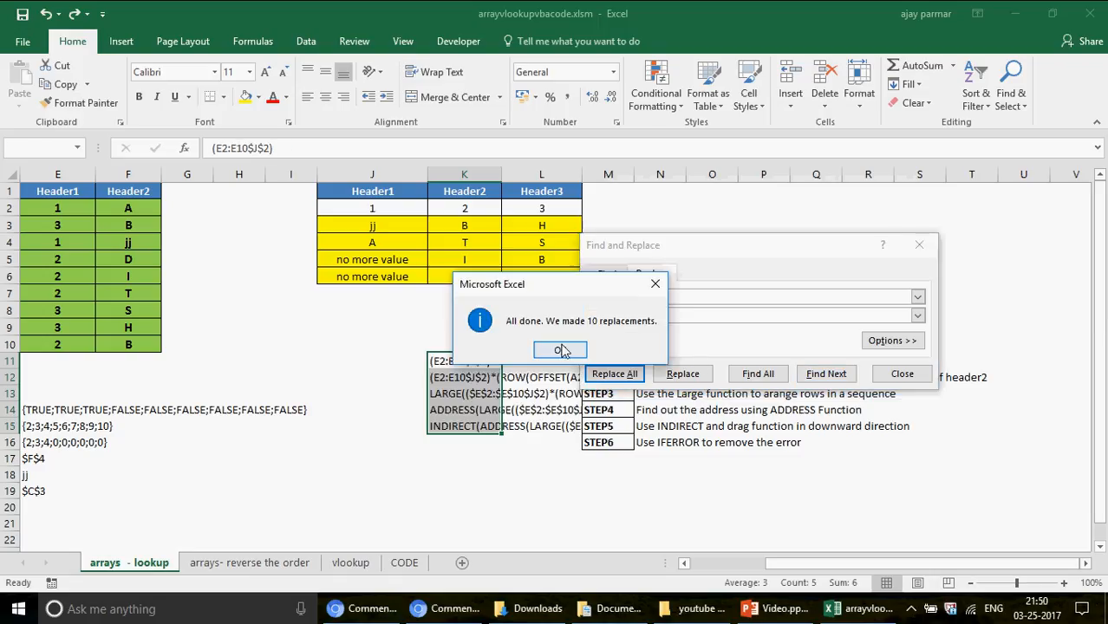
pyautogui.click(562, 350)
pyautogui.click(901, 374)
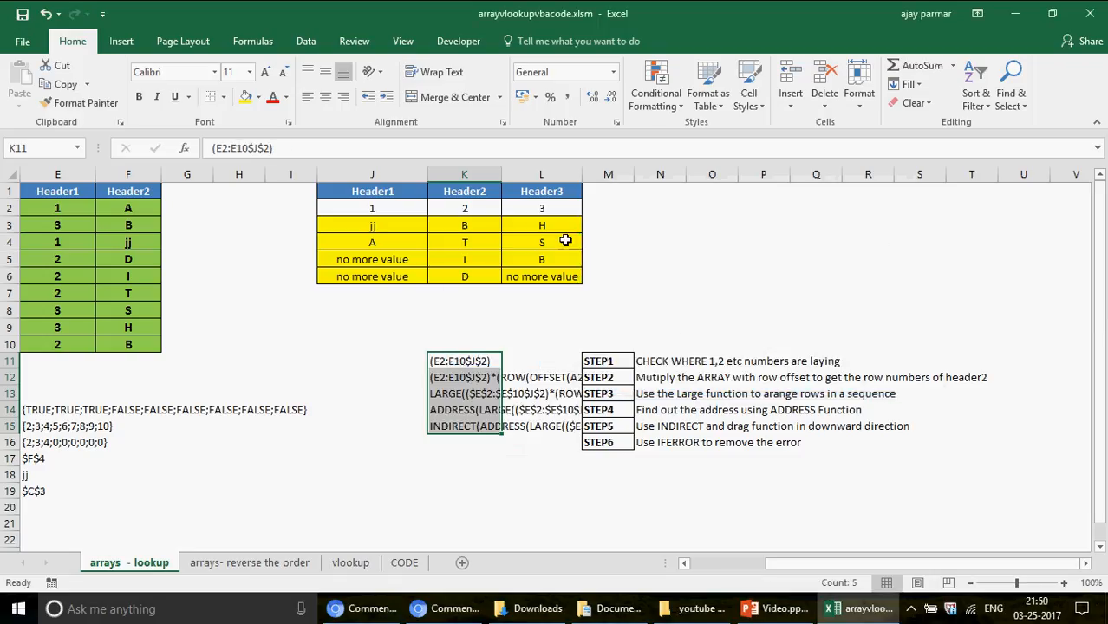
# - AutoFit column K to the full width of the formula text in K11:K15
pyautogui.moveTo(502, 175); pyautogui.dragTo(502, 175)
pyautogui.doubleClick(502, 175)
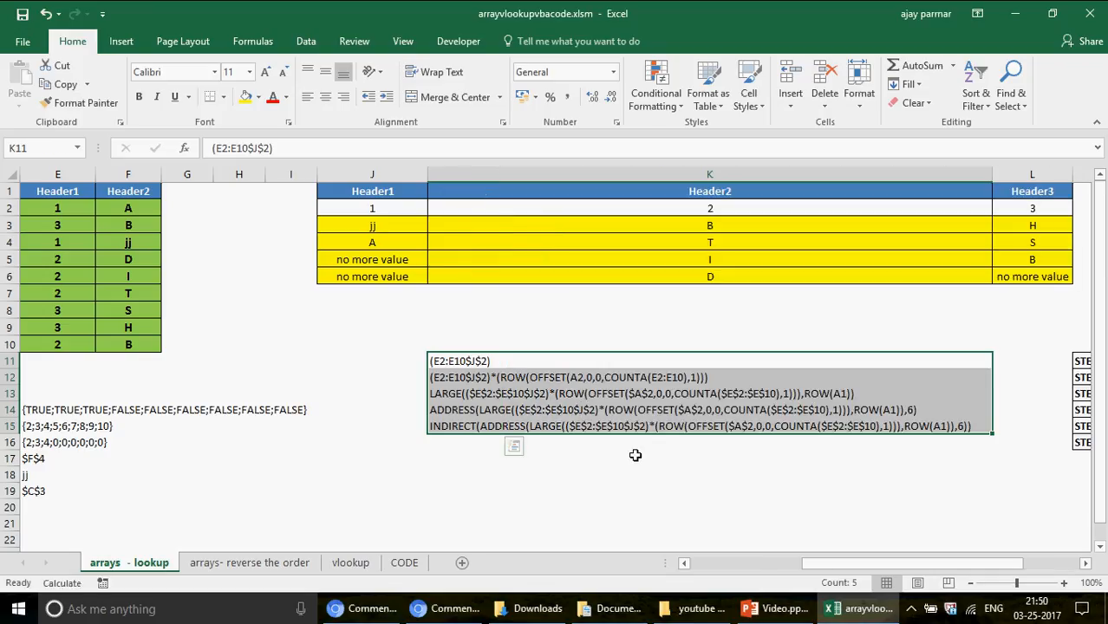
pyautogui.click(319, 410)
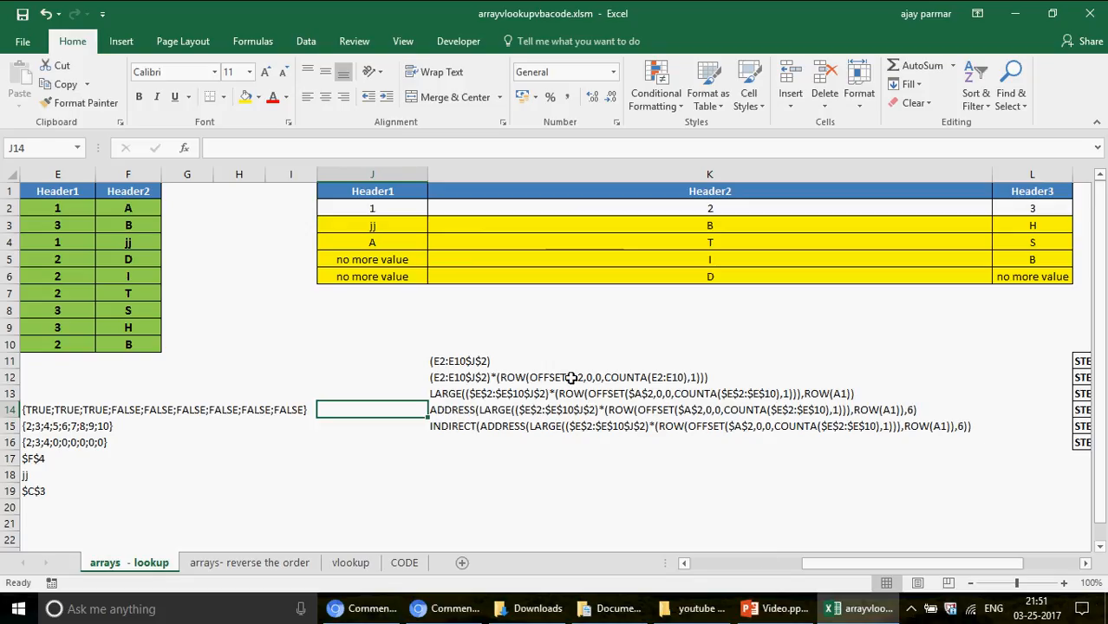
# - Move the sample results from E14:E19 to I11:I16, alongside the formula texts
pyautogui.moveTo(68, 409); pyautogui.dragTo(67, 491)
pyautogui.hotkey('ctrl', 'c')
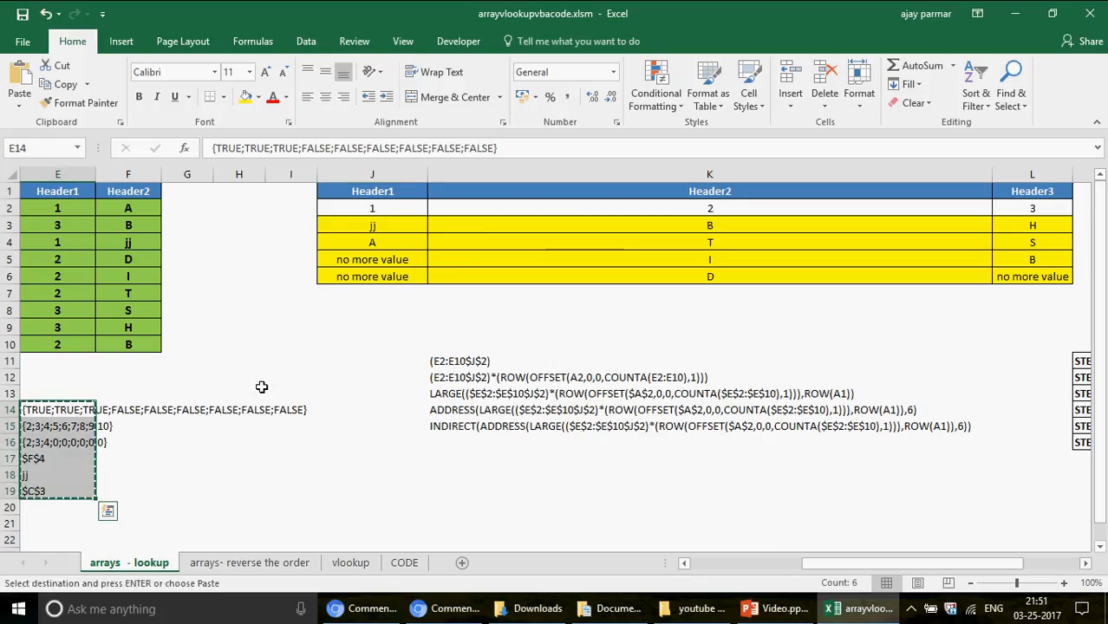
pyautogui.click(300, 359)
pyautogui.hotkey('ctrl', 'v')
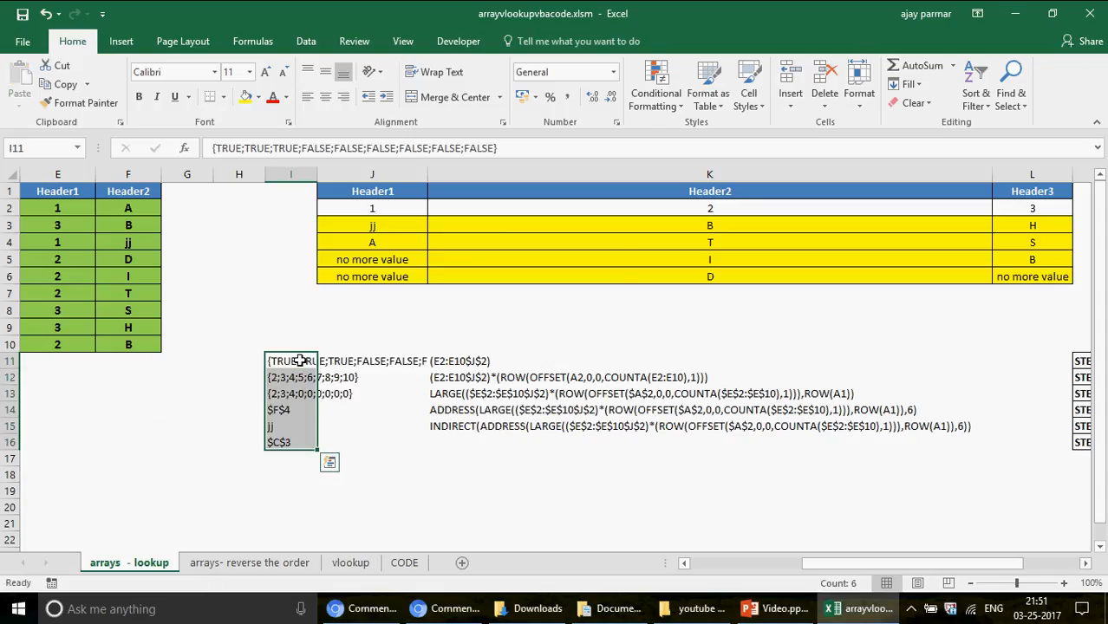
pyautogui.click(368, 437)
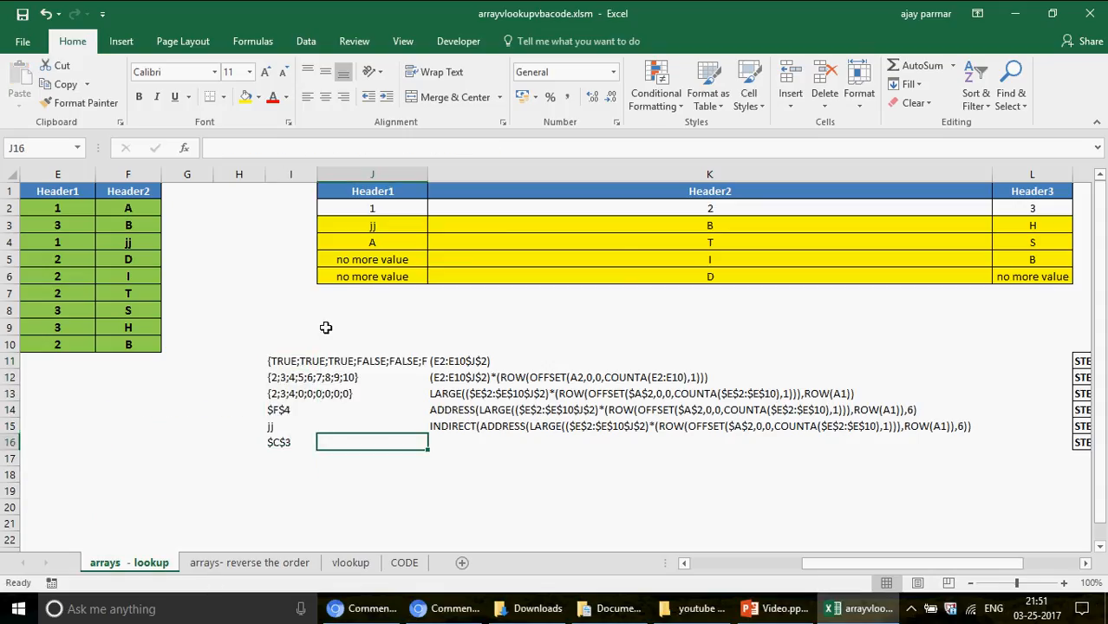
# - Move the sample results from I11:I16 to H11:H16 and widen column H to fit the TRUE/FALSE array text
pyautogui.click(274, 359)
pyautogui.hotkey('ctrl', 'shift', 'Down')
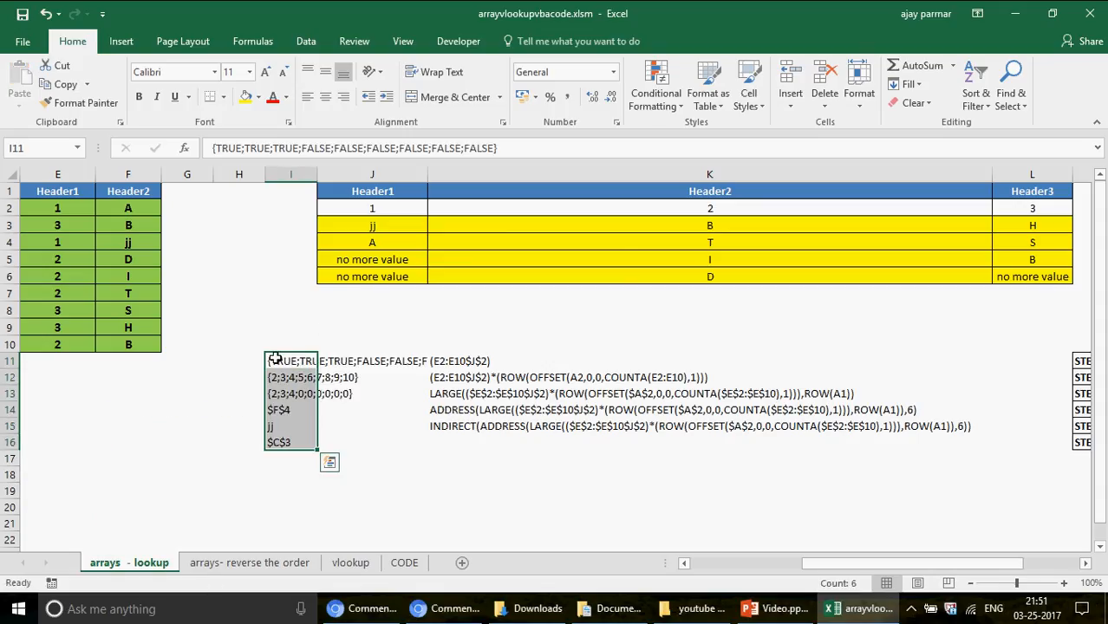
pyautogui.hotkey('ctrl', 'c')
pyautogui.press('Return')
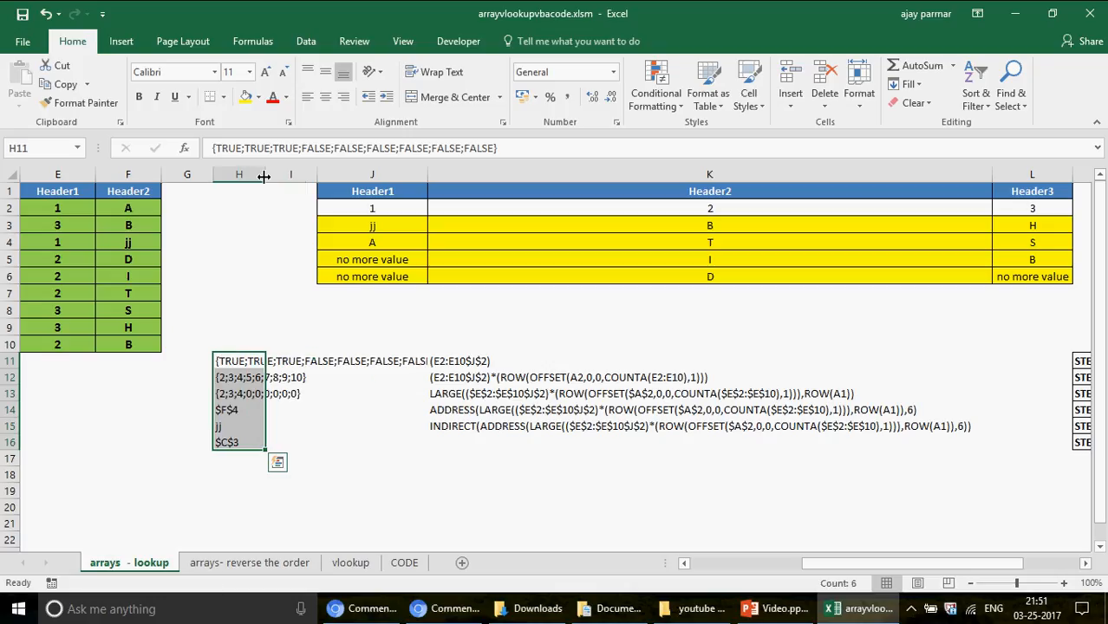
pyautogui.moveTo(263, 176); pyautogui.dragTo(515, 176)
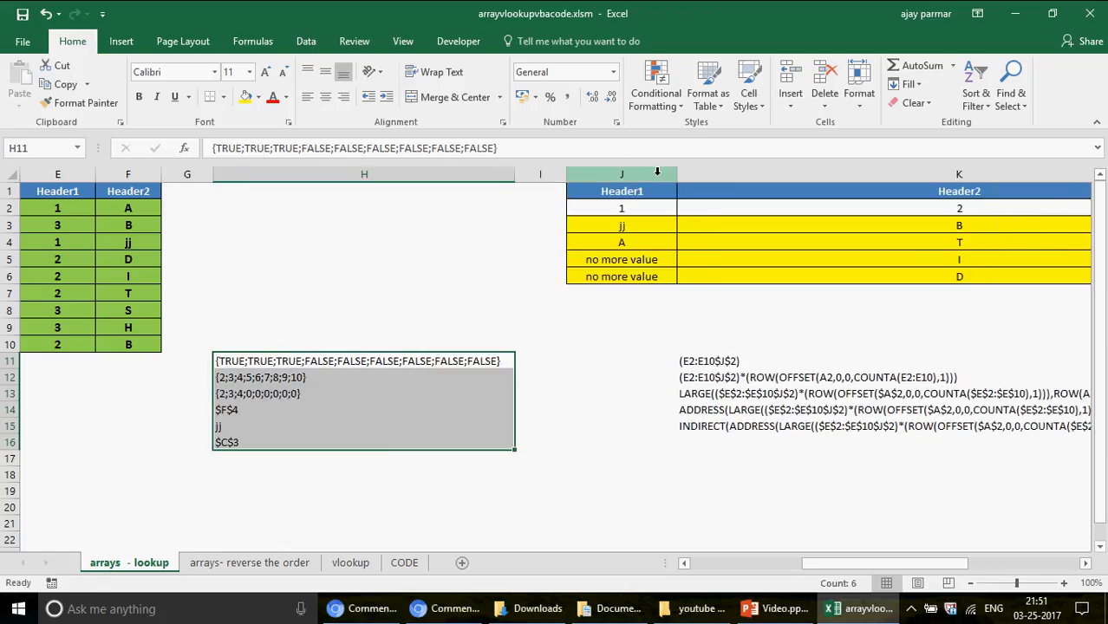
# - Shrink column J to a sliver so the formula texts sit closer to the sample results
pyautogui.moveTo(676, 176); pyautogui.dragTo(570, 176)
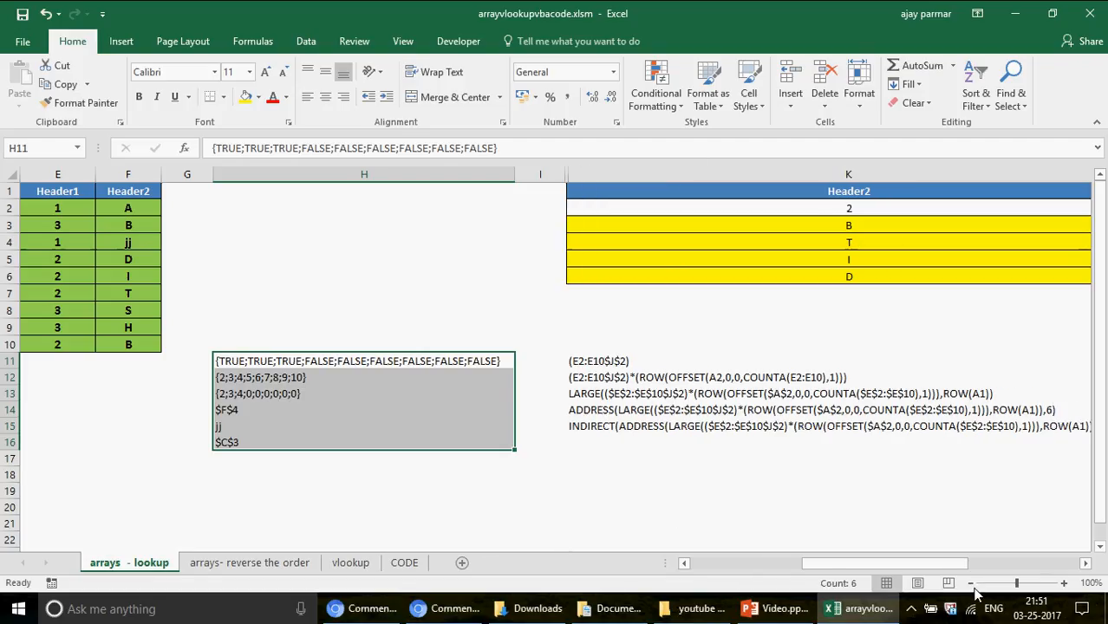
pyautogui.click(970, 584)
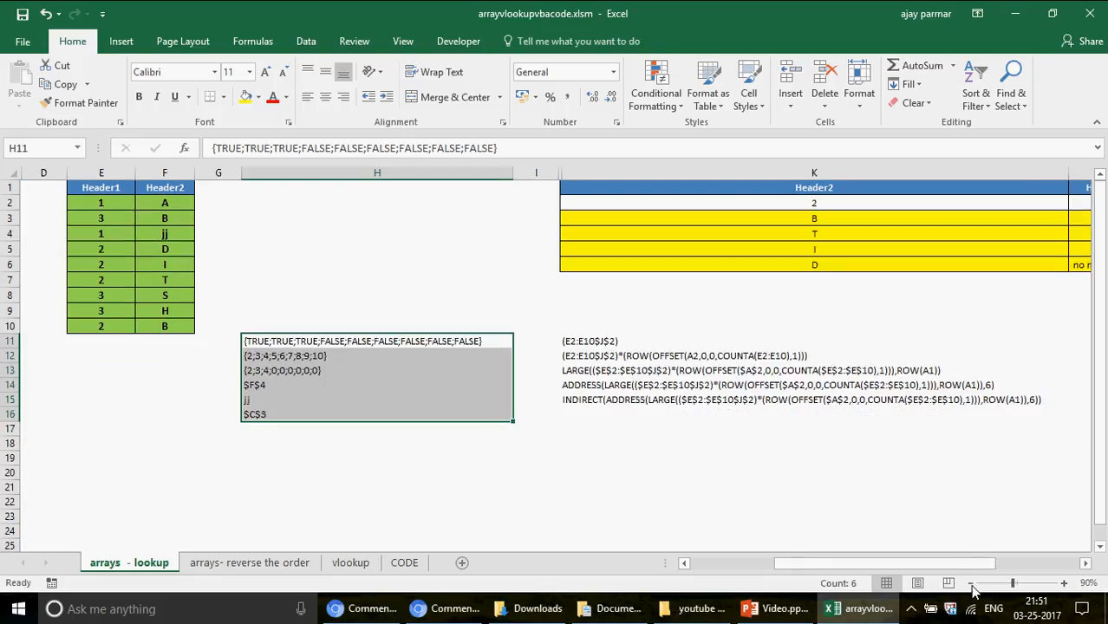
pyautogui.click(663, 417)
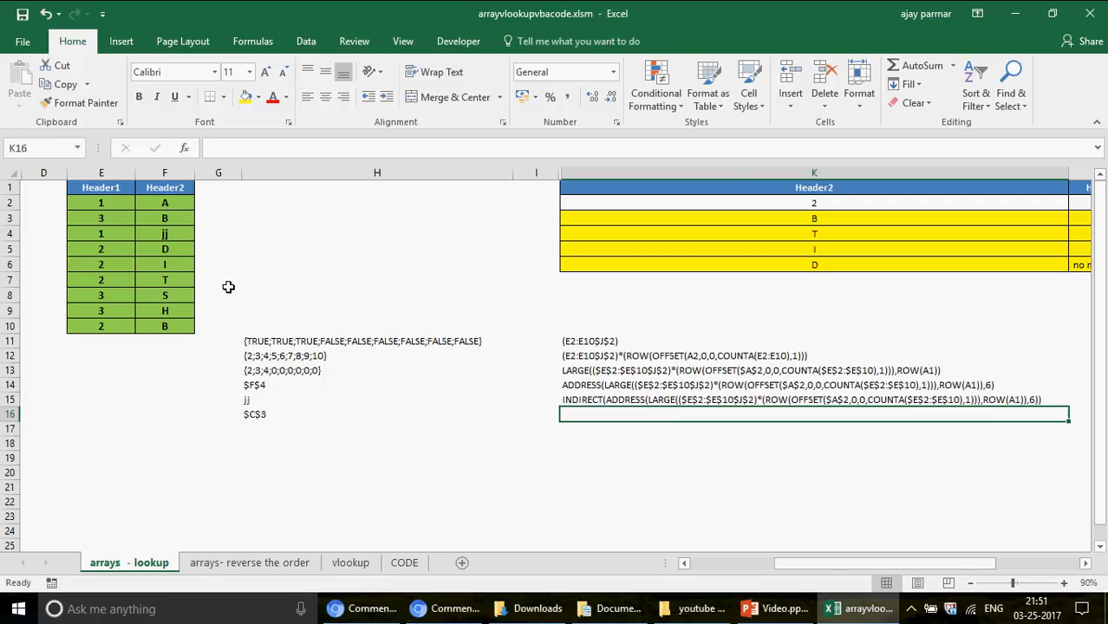
# - Hide columns D through F, which hold the source table
pyautogui.click(48, 173)
pyautogui.moveTo(47, 172); pyautogui.dragTo(175, 172)
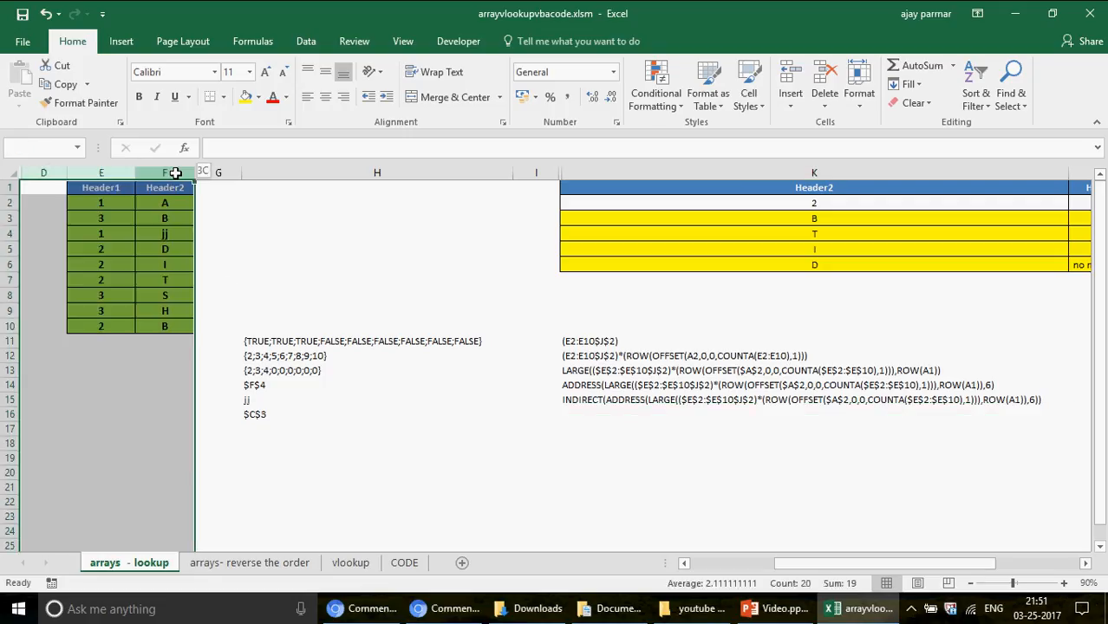
pyautogui.rightClick(101, 225)
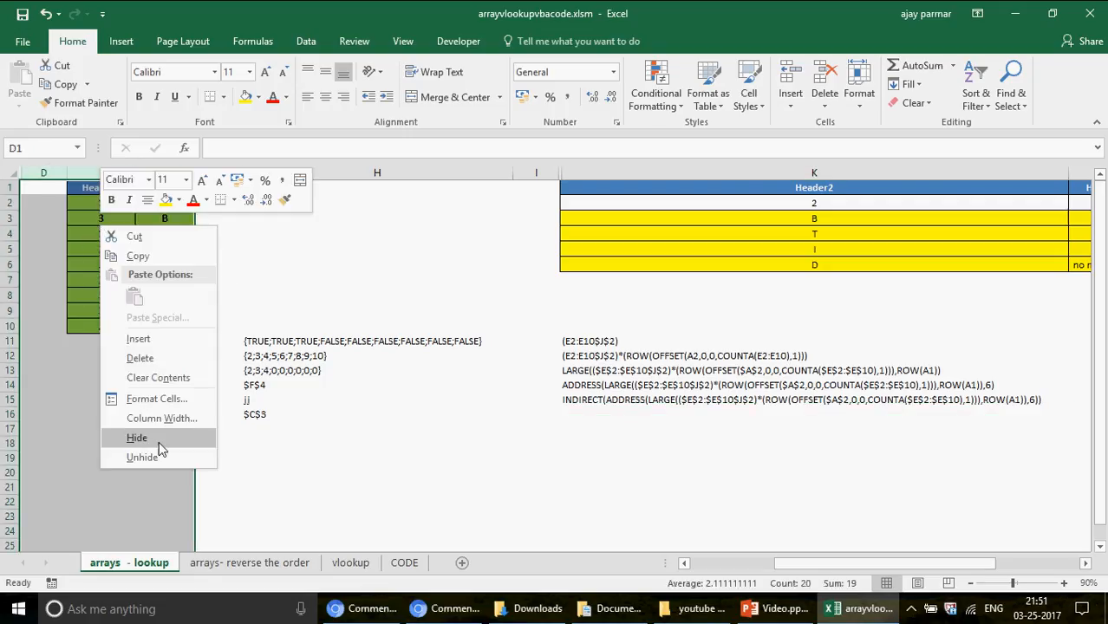
pyautogui.click(137, 438)
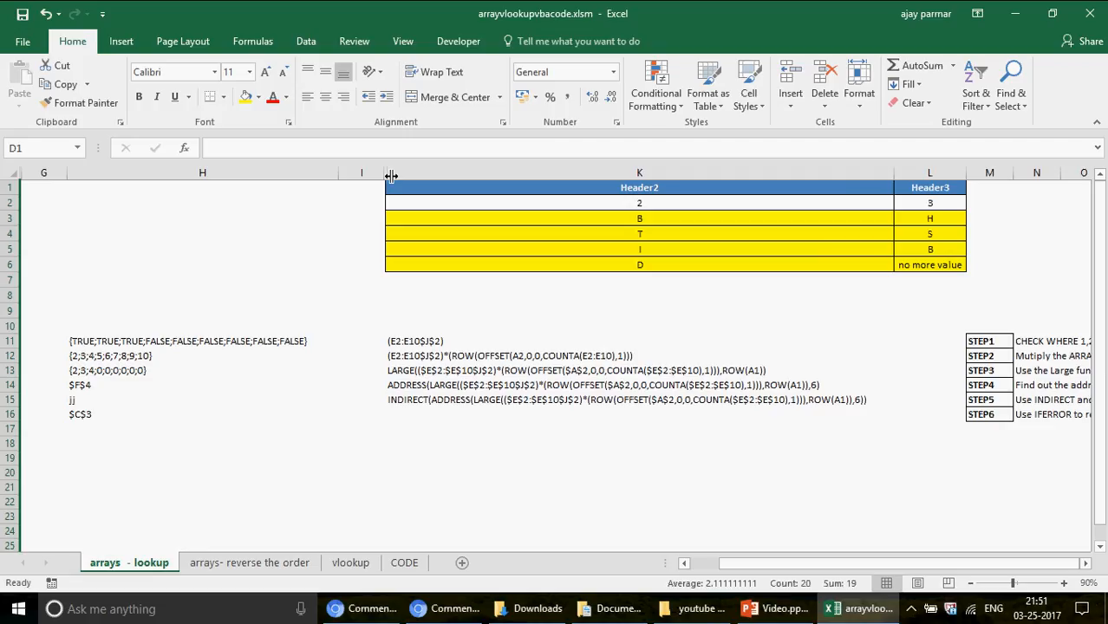
# - Shrink columns I and L to slivers to bring the results, formula texts and STEP descriptions together
pyautogui.moveTo(391, 176); pyautogui.dragTo(335, 169)
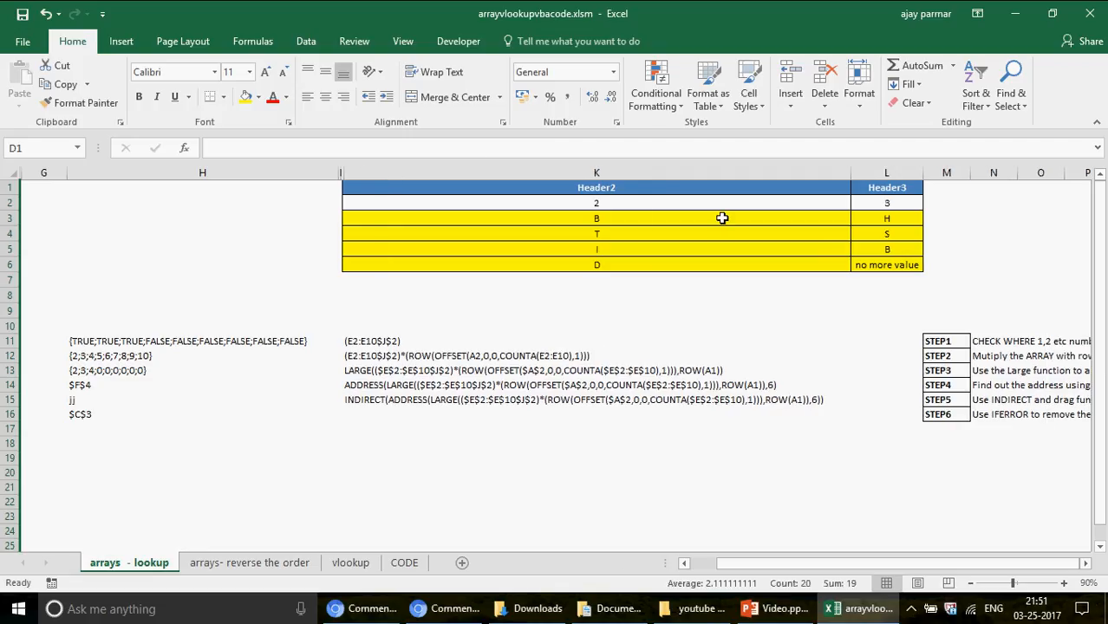
pyautogui.moveTo(922, 174); pyautogui.dragTo(828, 180)
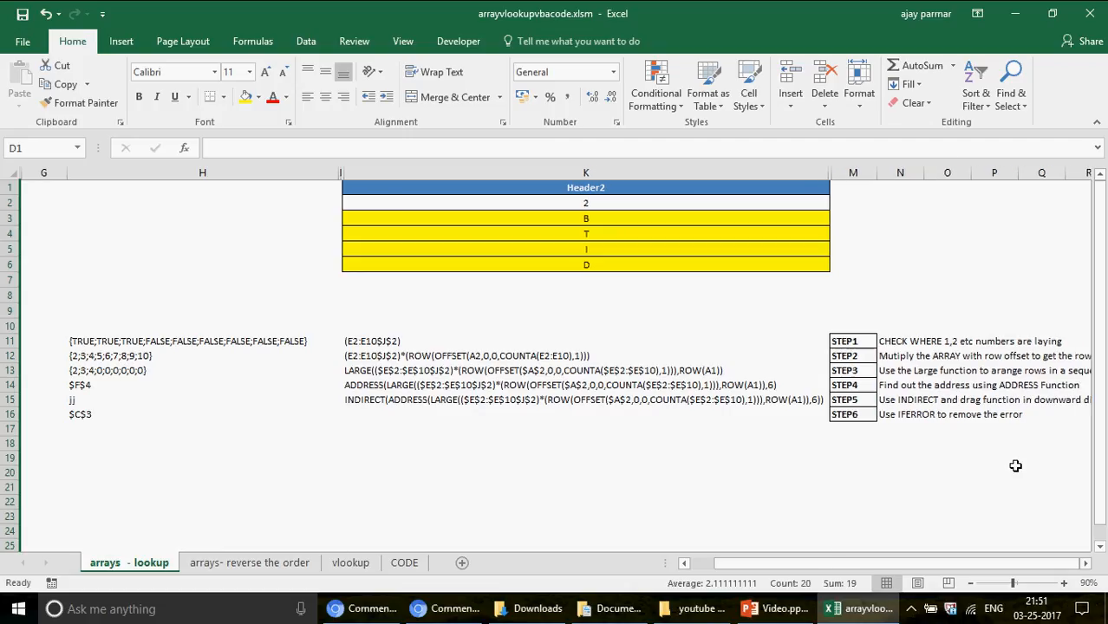
pyautogui.click(847, 340)
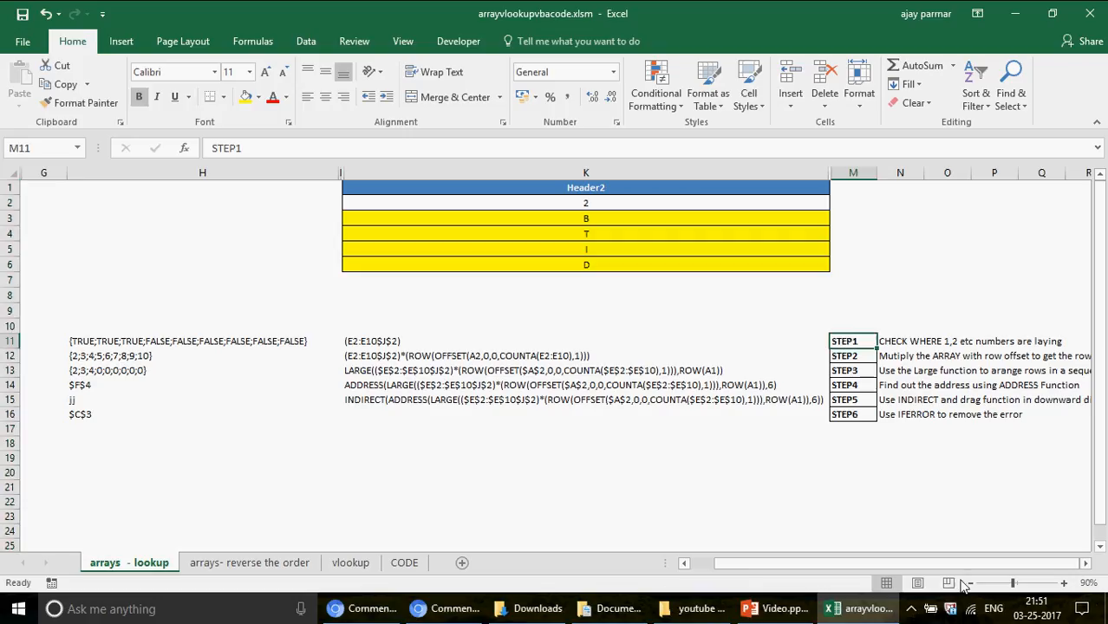
pyautogui.click(969, 586)
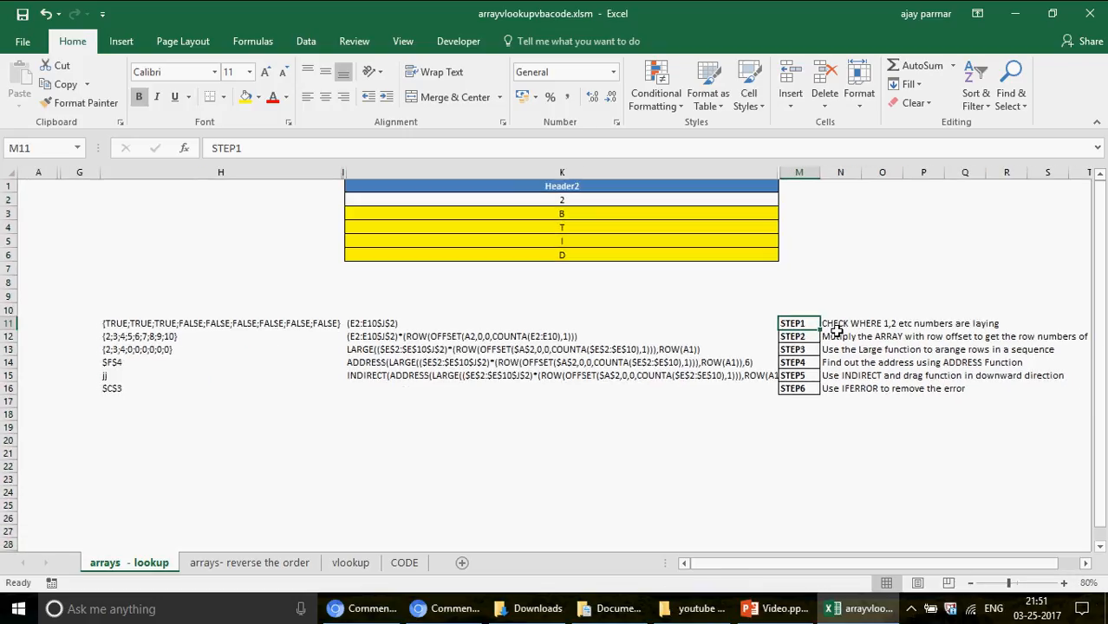
# - Hide the empty column G beside the sample results
pyautogui.click(84, 171)
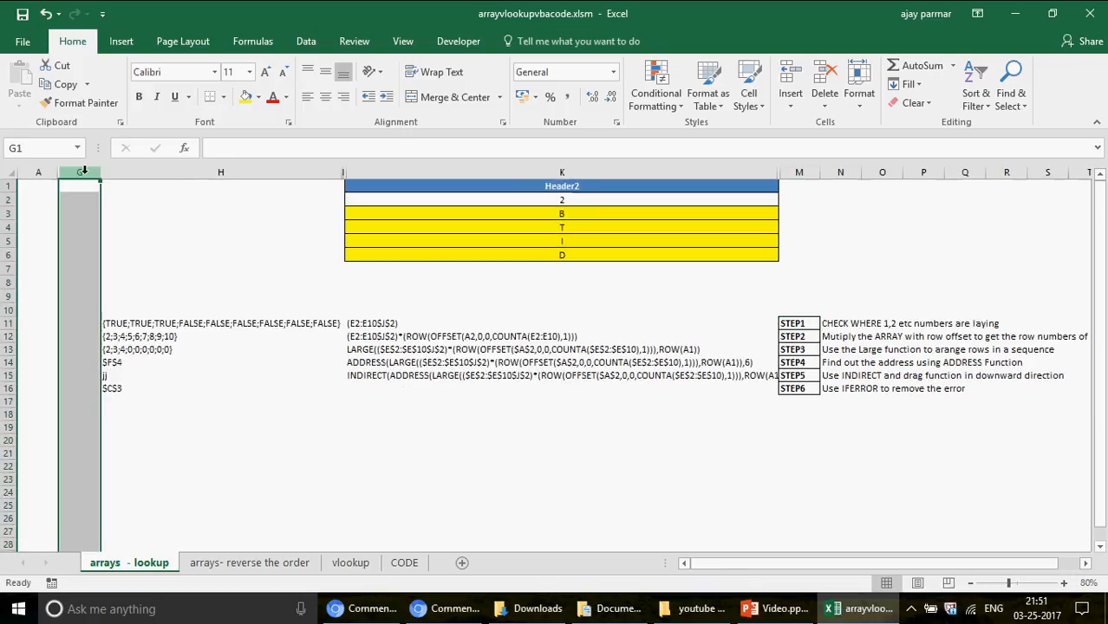
pyautogui.rightClick(85, 171)
pyautogui.click(122, 386)
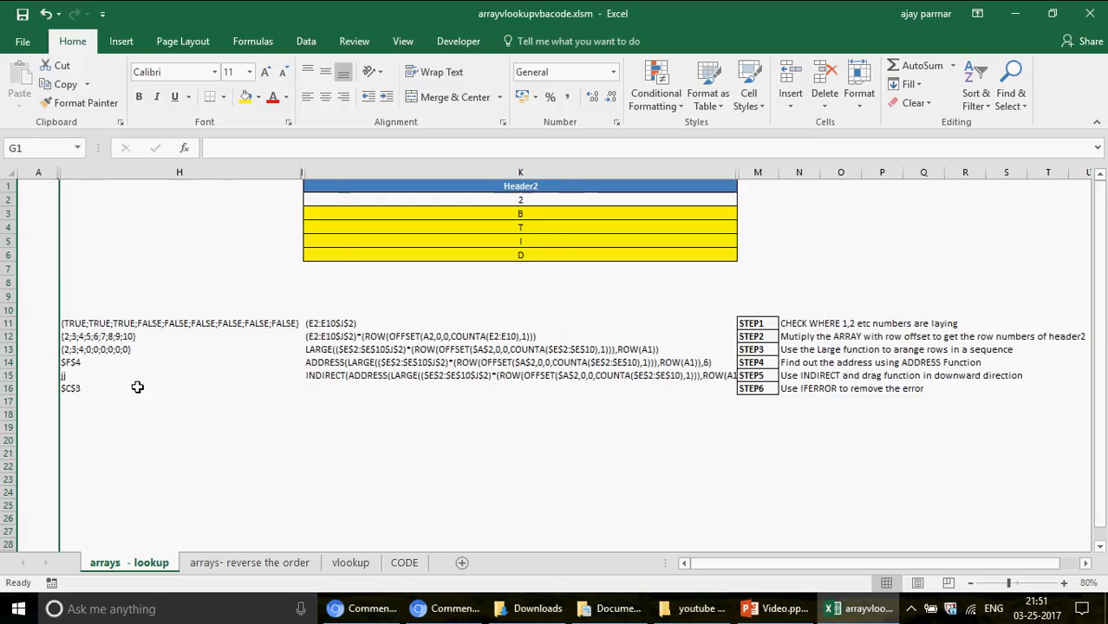
pyautogui.click(388, 465)
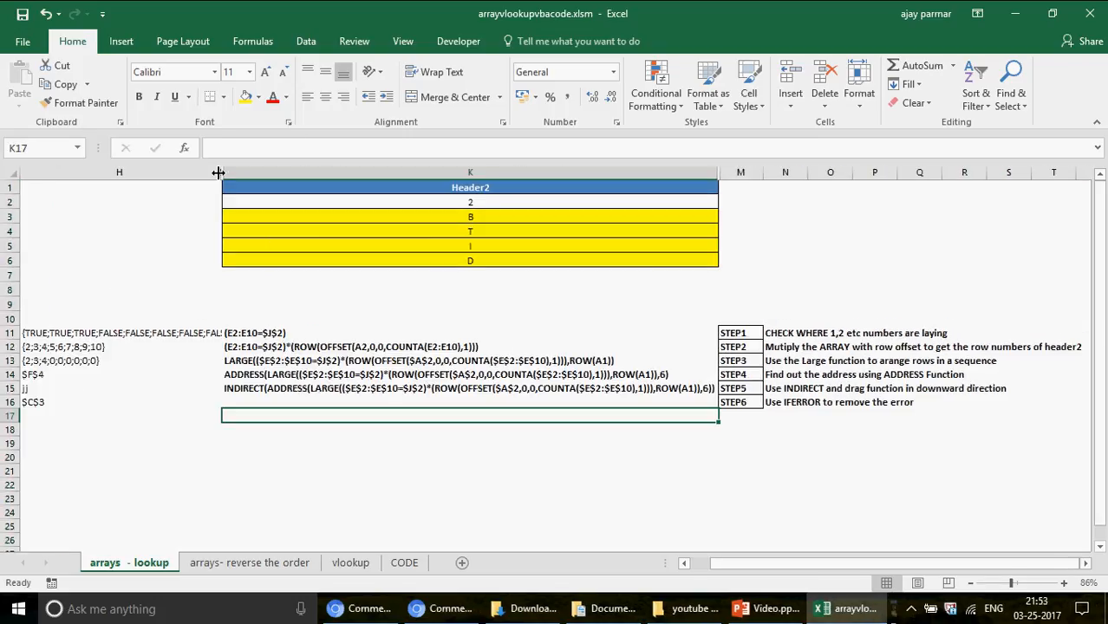
pyautogui.press('alt')
pyautogui.click(295, 208)
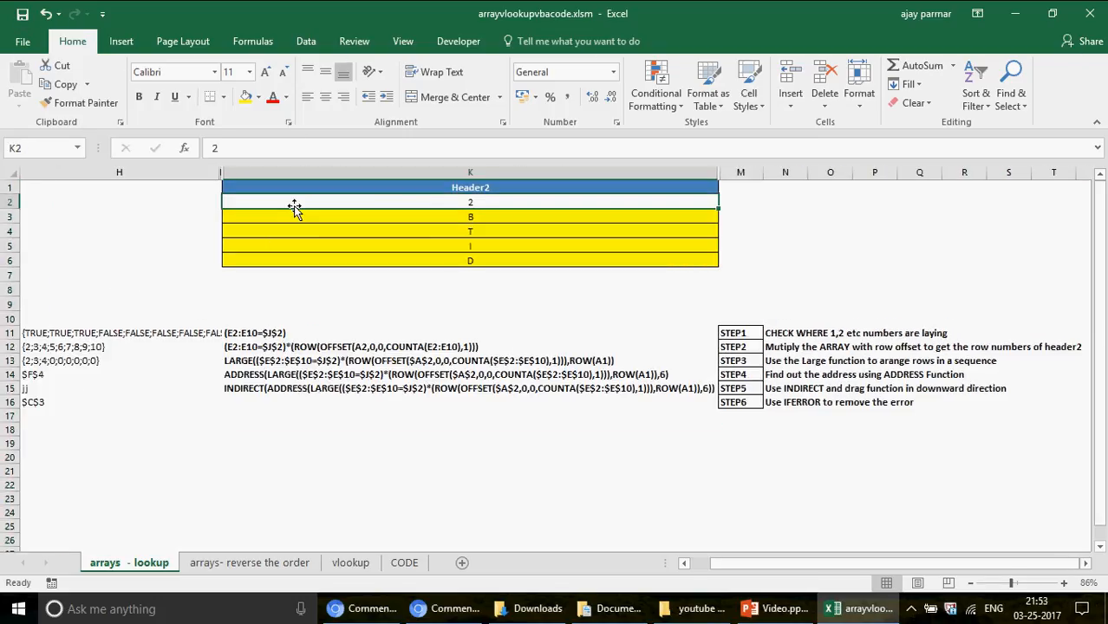